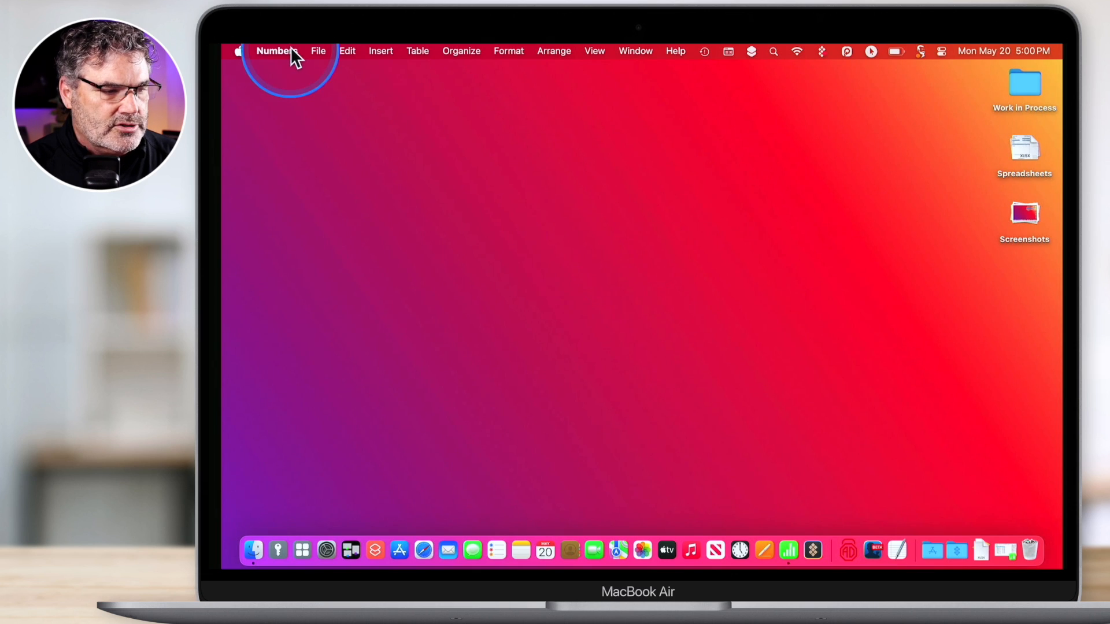
# Step: Open the template chooser for a new spreadsheet, browse the Personal Finance and Personal templates, and close it without creating anything
pyautogui.click(321, 49)
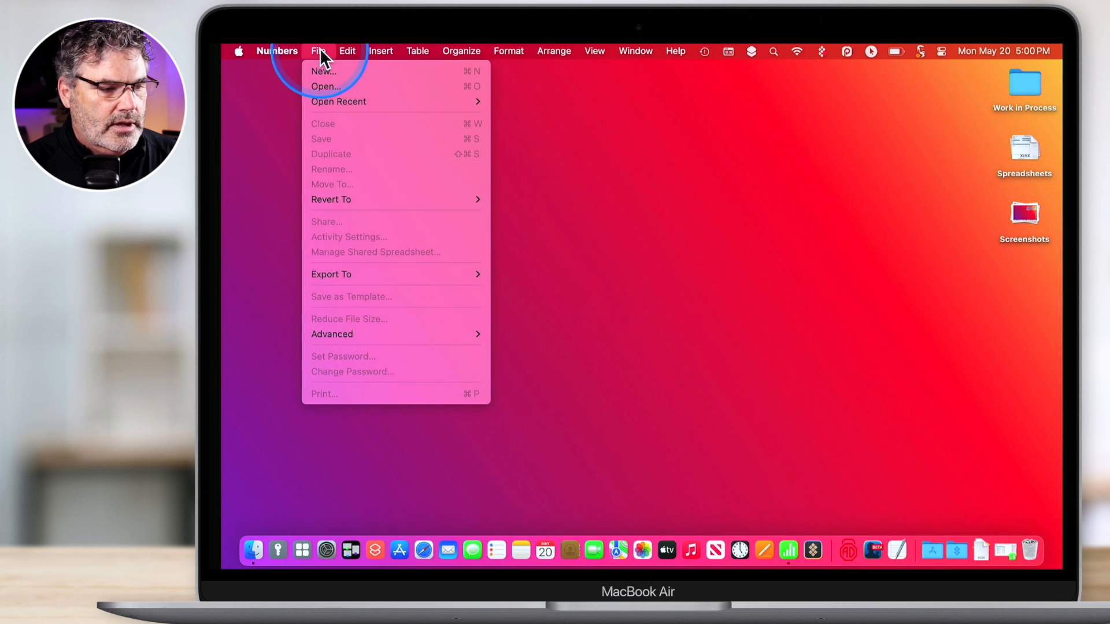
pyautogui.click(320, 69)
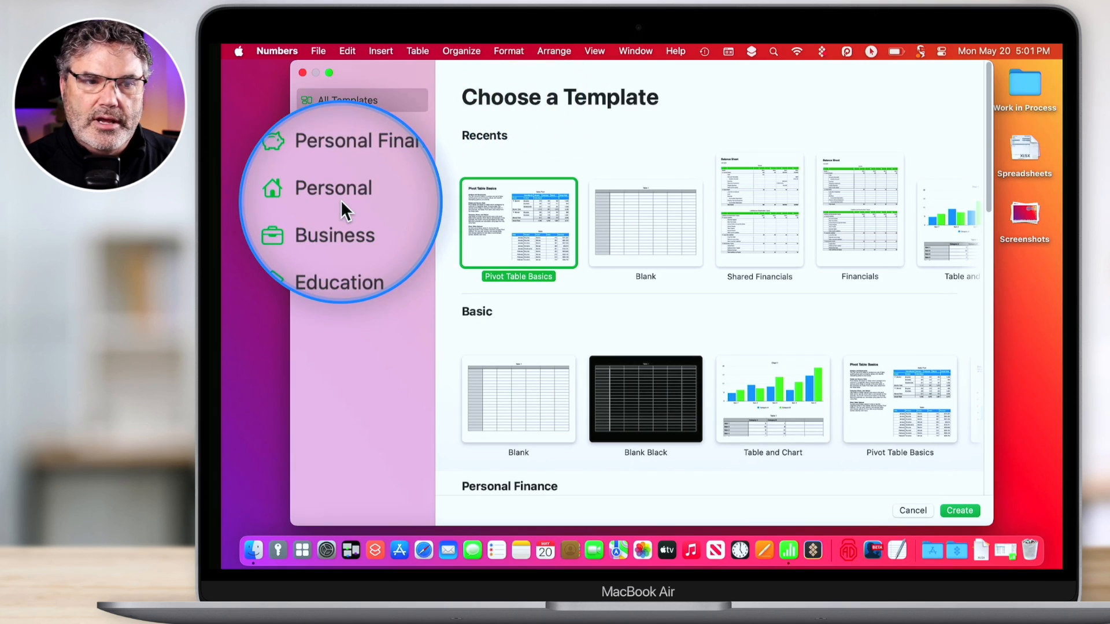
pyautogui.scroll(-5, 599, 294)
pyautogui.scroll(-3, 599, 293)
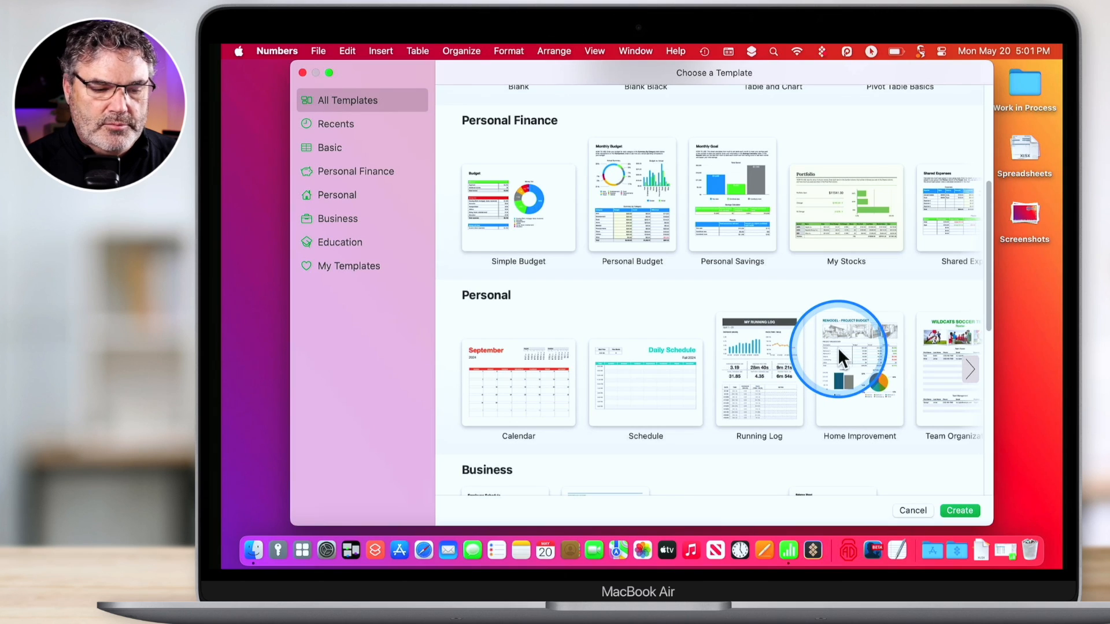
pyautogui.hscroll(5, 837, 347)
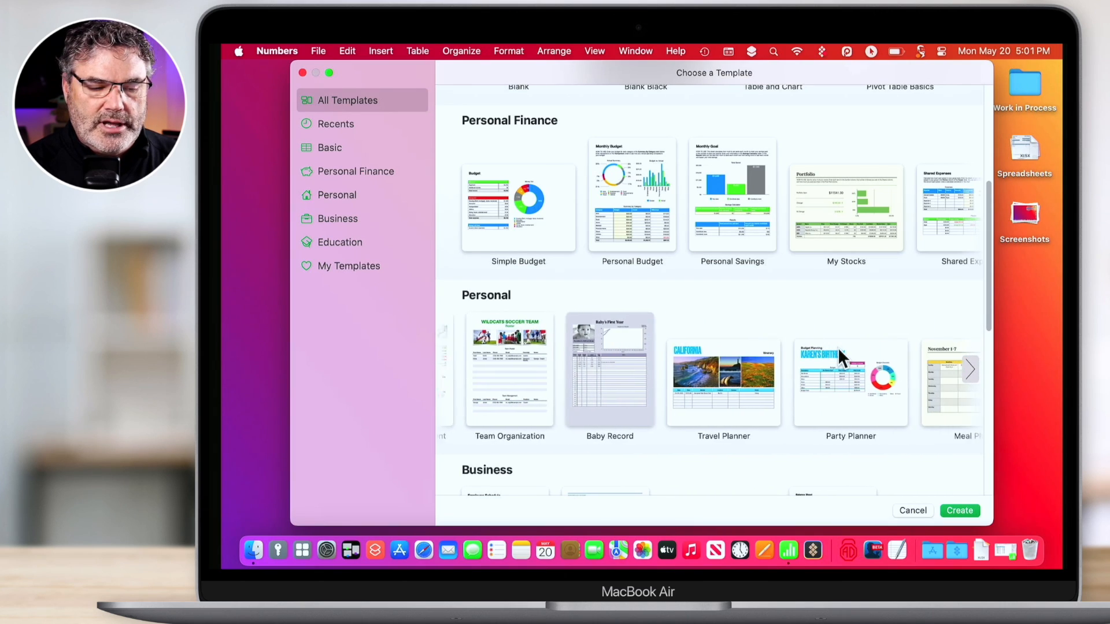
pyautogui.hscroll(2, 837, 348)
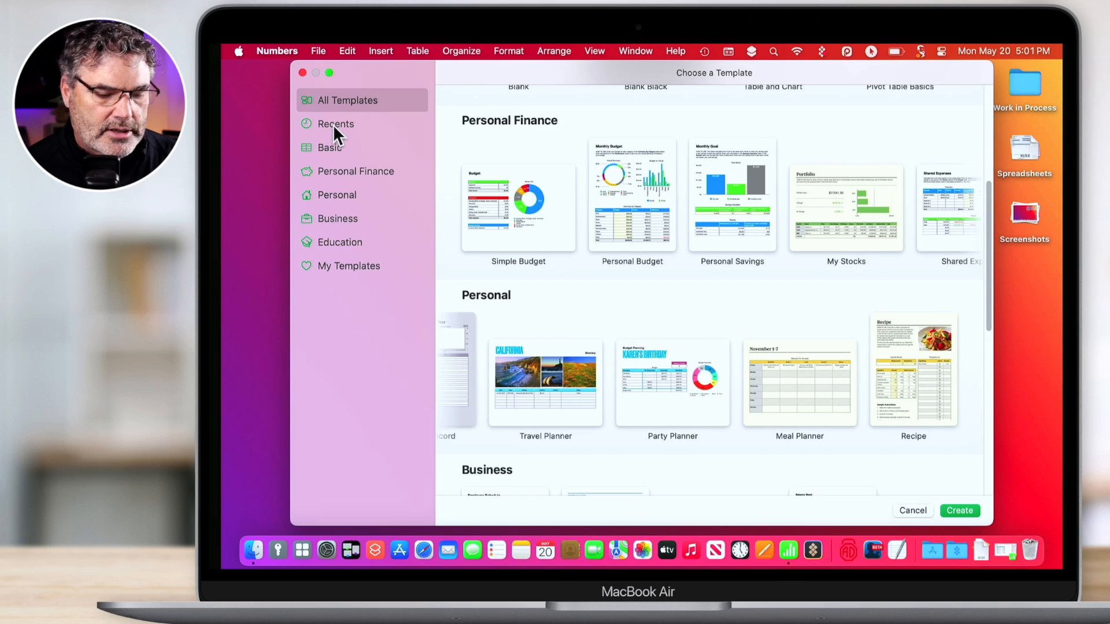
pyautogui.click(302, 72)
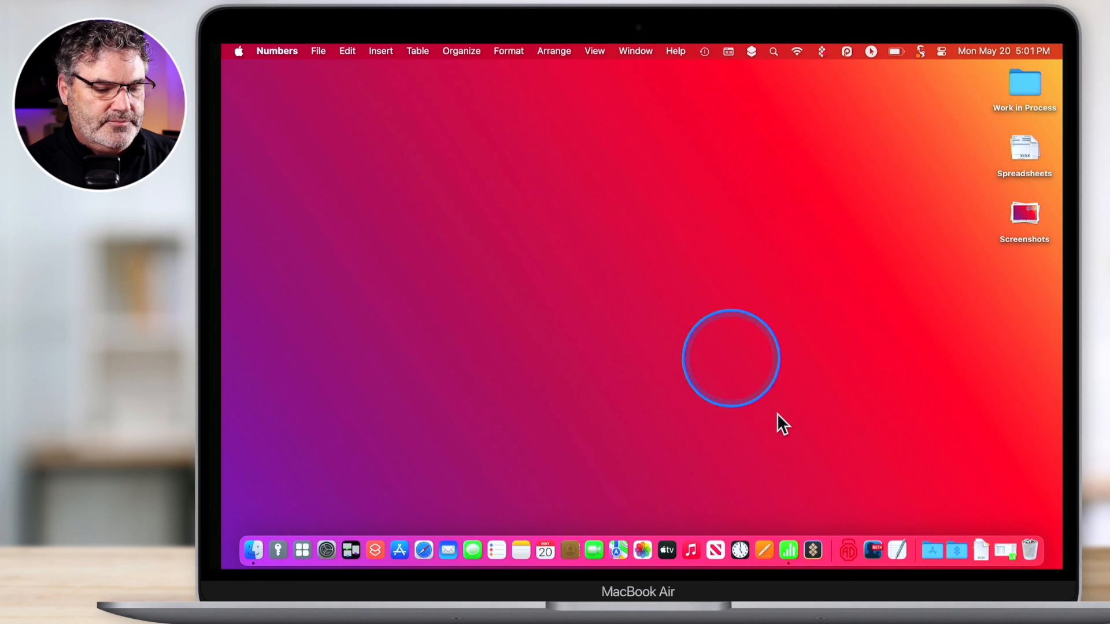
# Step: Open the Organize Demo spreadsheet and shift the whole Sales table slightly to the right on its sheet
pyautogui.click(1002, 547)
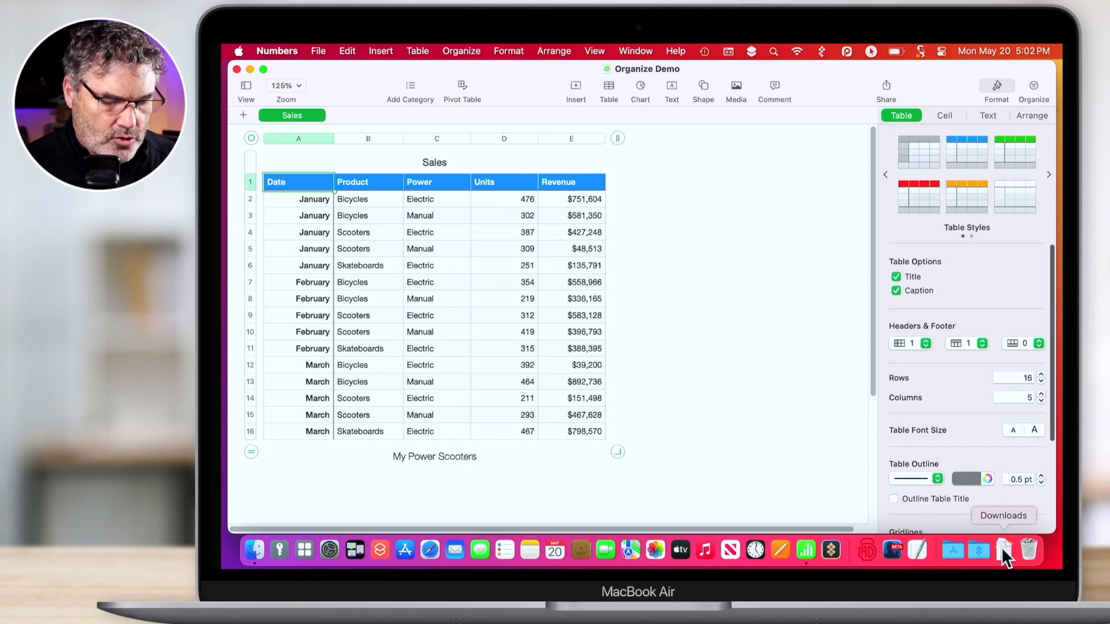
pyautogui.click(502, 283)
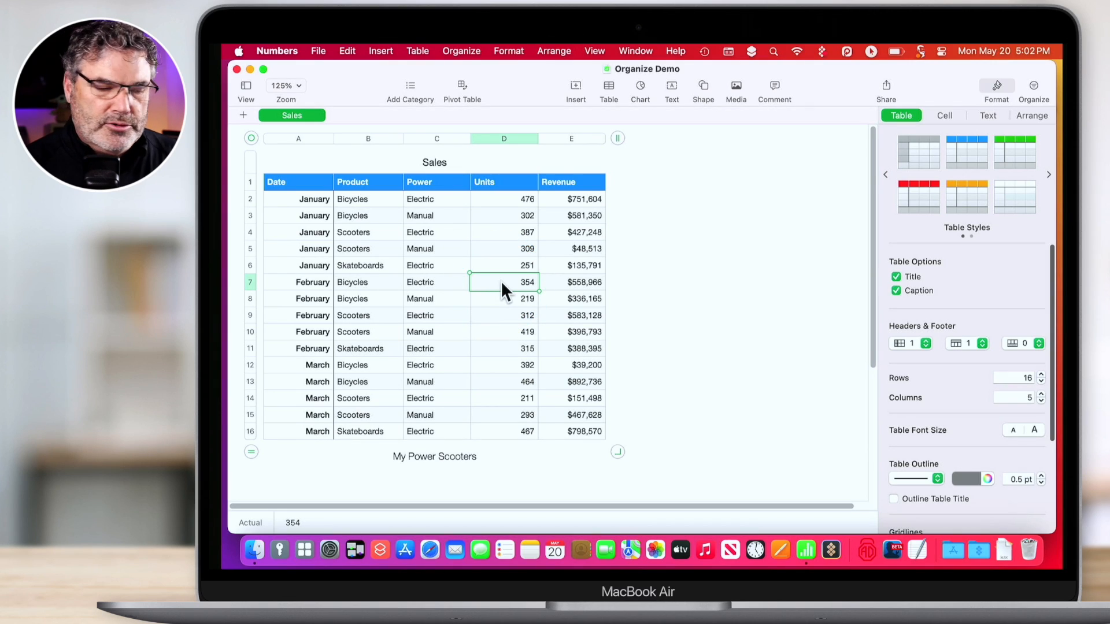
pyautogui.moveTo(253, 137)
pyautogui.mouseDown()
pyautogui.moveTo(323, 162)
pyautogui.moveTo(273, 140)
pyautogui.mouseUp()
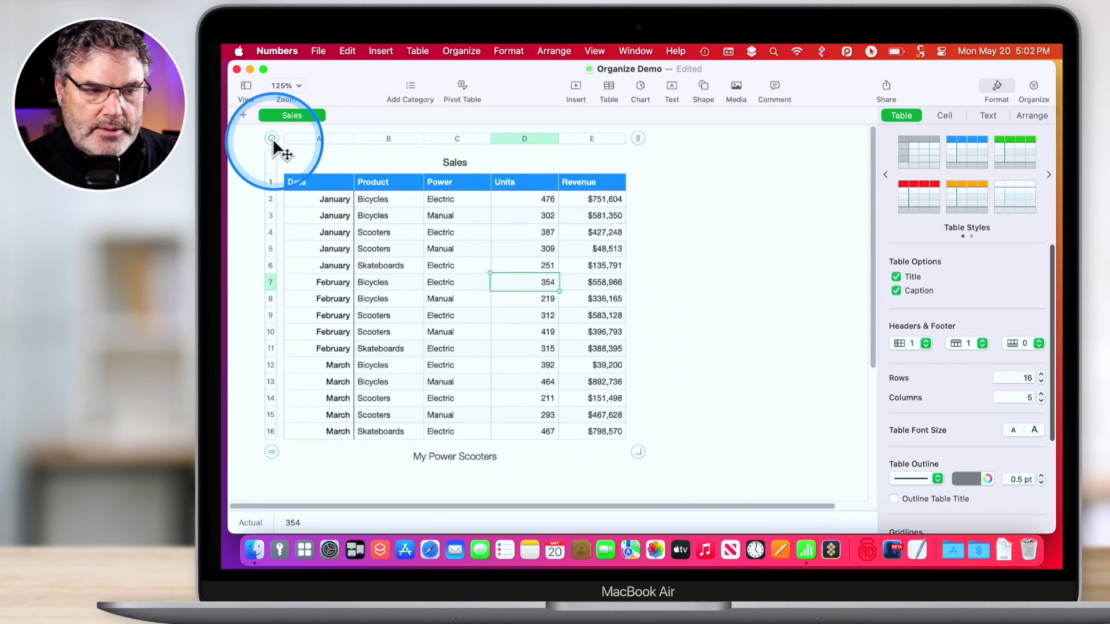
# Step: Insert a basic square shape and move it onto the empty canvas to the right of the Sales table
pyautogui.click(703, 86)
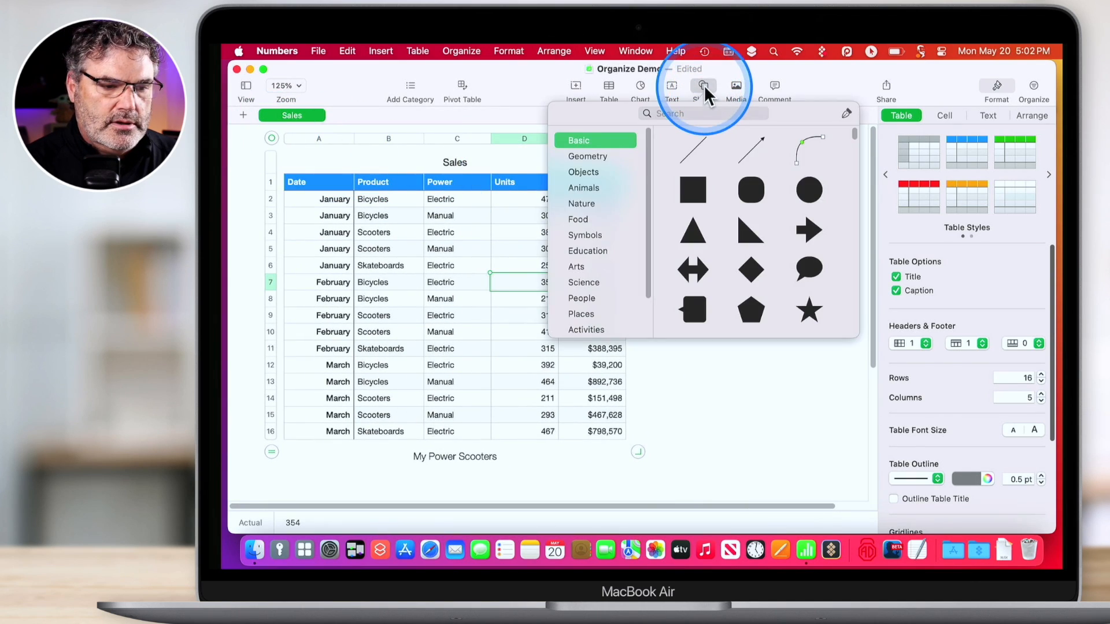
pyautogui.click(693, 183)
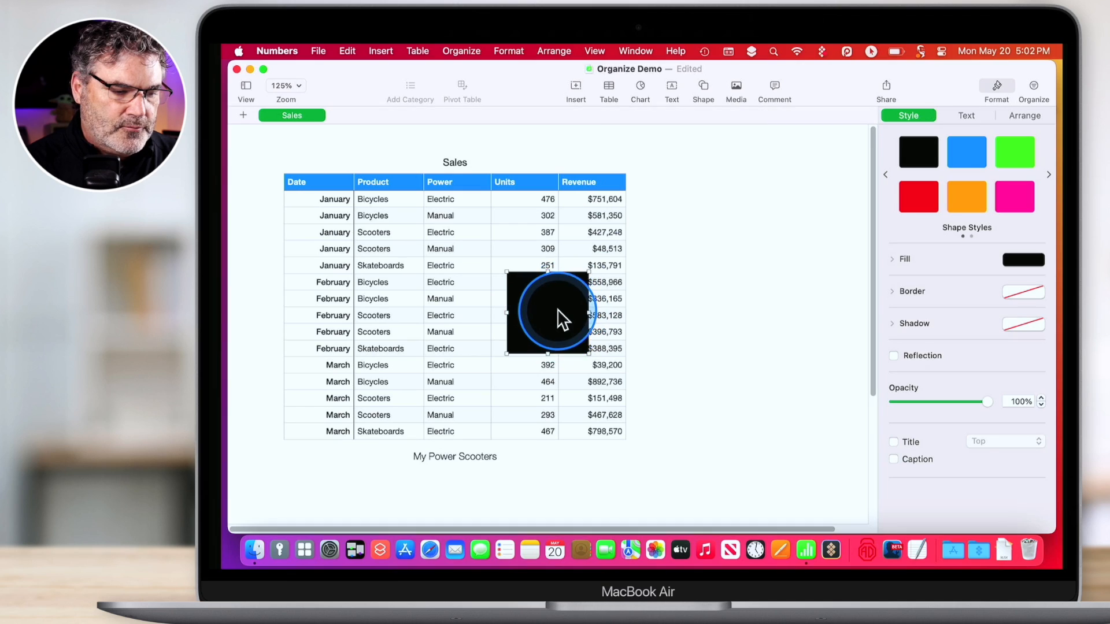
pyautogui.moveTo(557, 308); pyautogui.dragTo(724, 236)
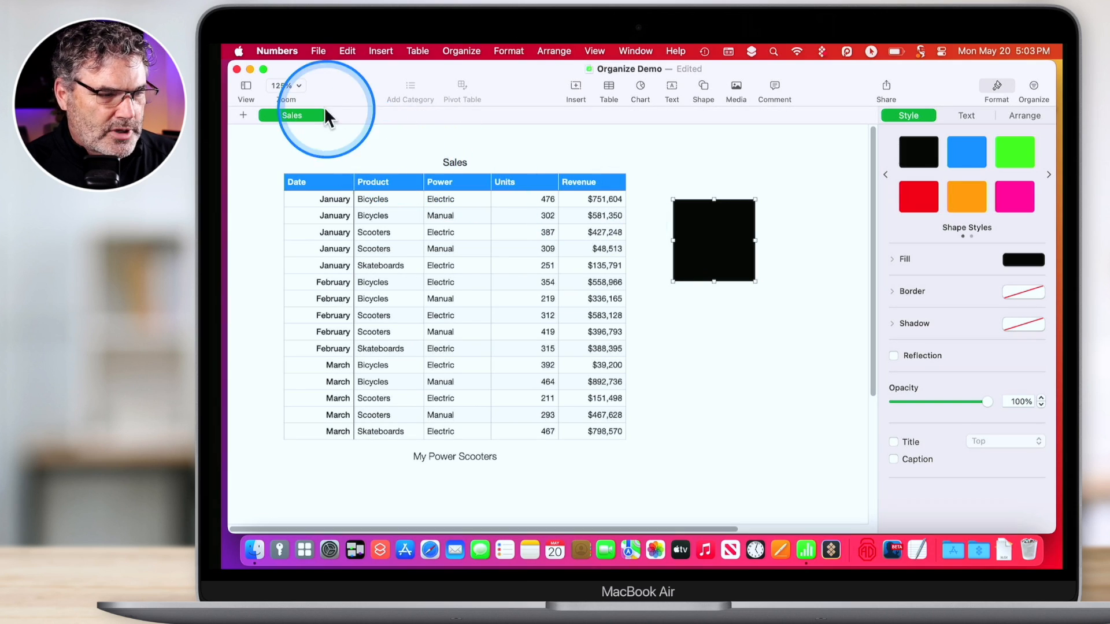
# Step: Zoom the sheet out to 50% and enlarge it again to 135%
pyautogui.click(300, 85)
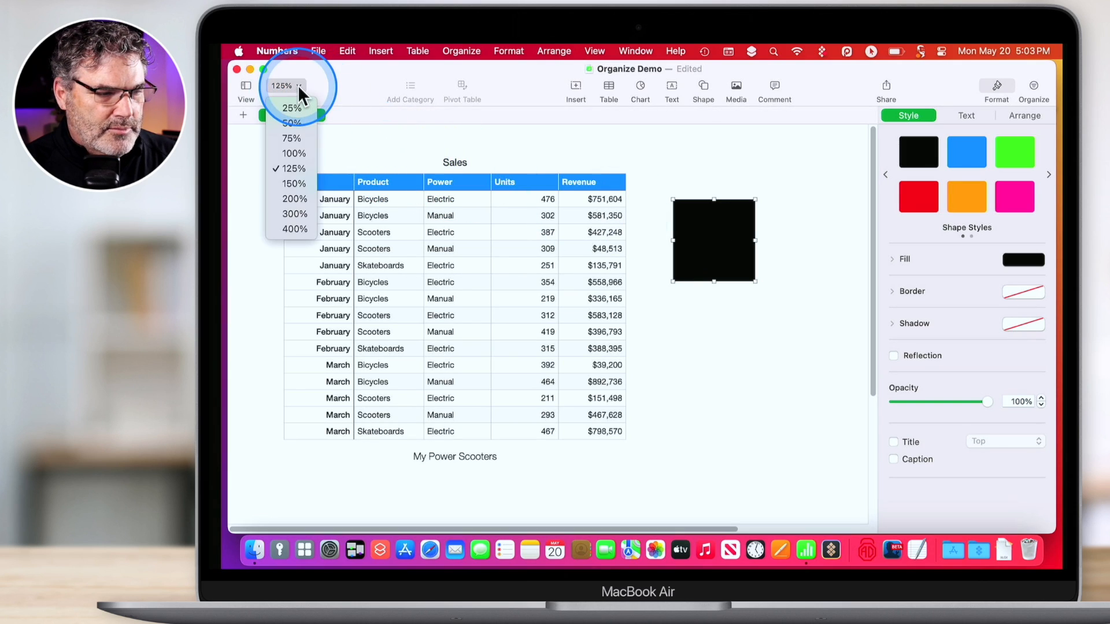
pyautogui.click(296, 116)
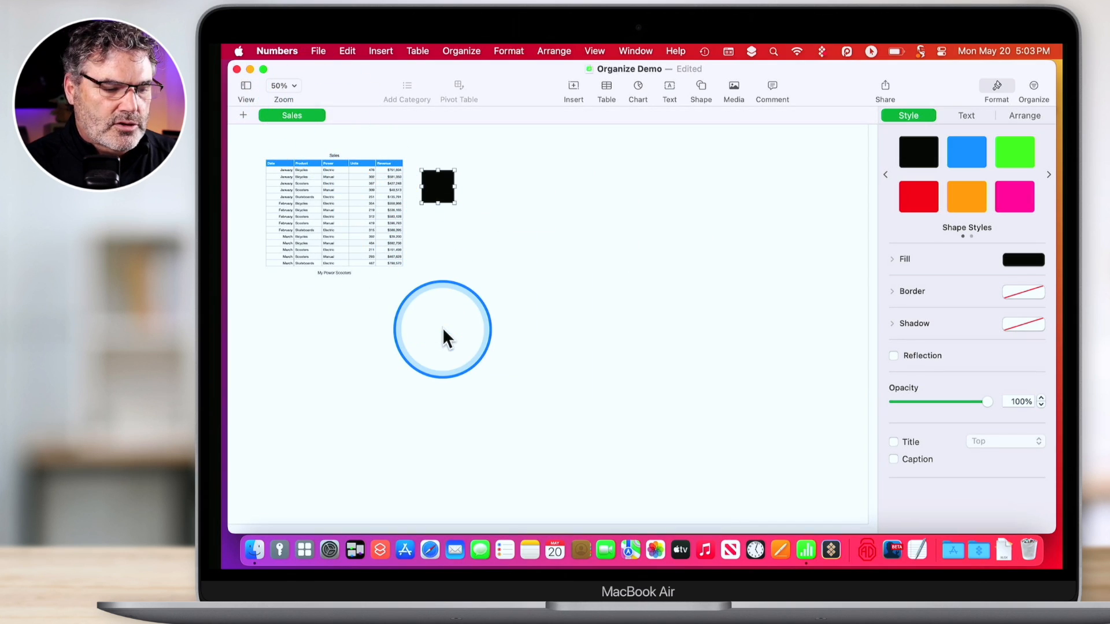
pyautogui.scroll(5, 442, 327)
pyautogui.scroll(4, 442, 327)
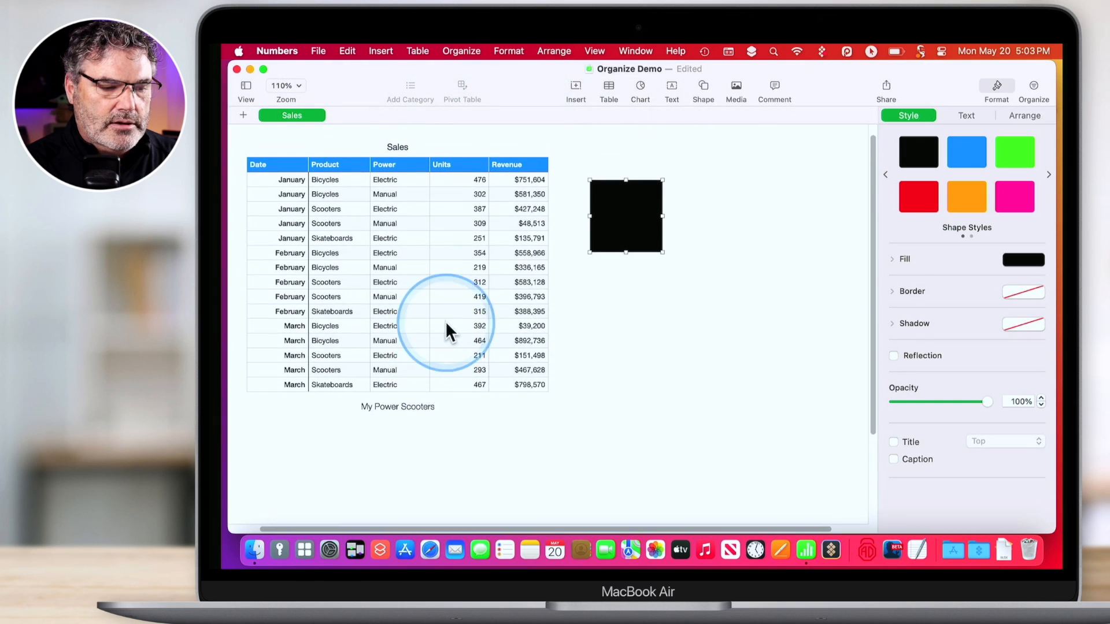
pyautogui.scroll(2, 445, 321)
pyautogui.hscroll(-1, 445, 321)
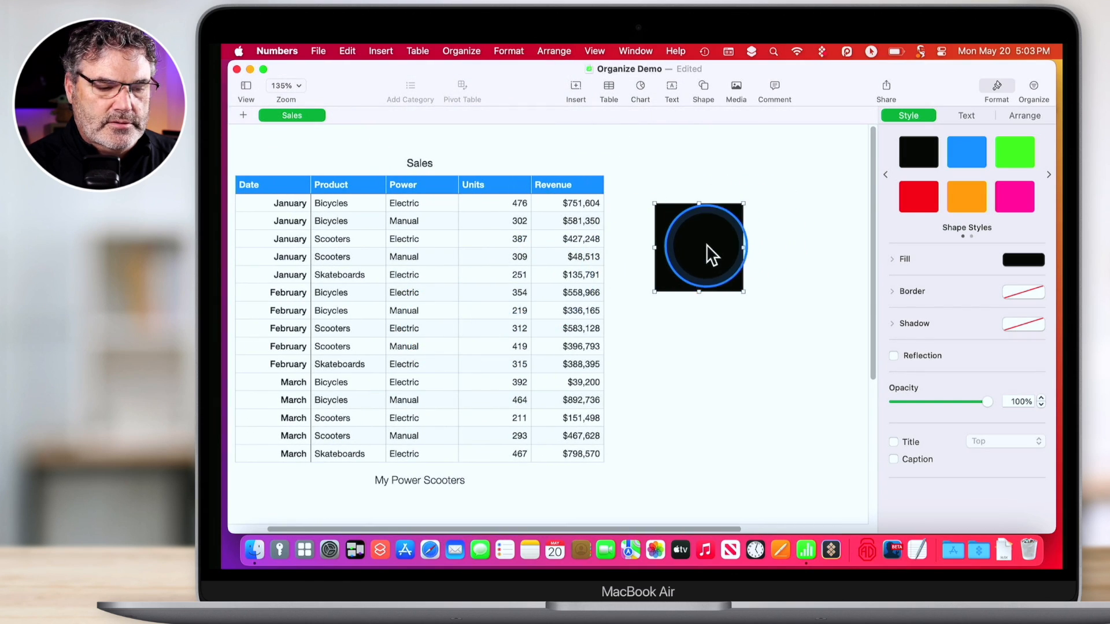
# Step: Delete the black square beside the Sales table
pyautogui.press('Delete')
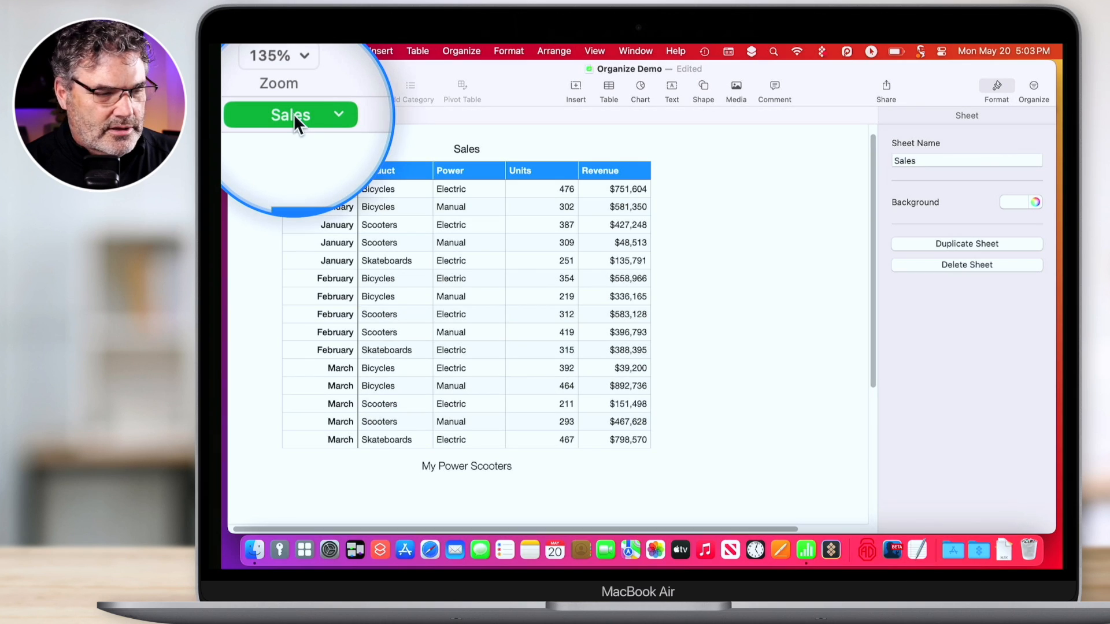
pyautogui.click(243, 116)
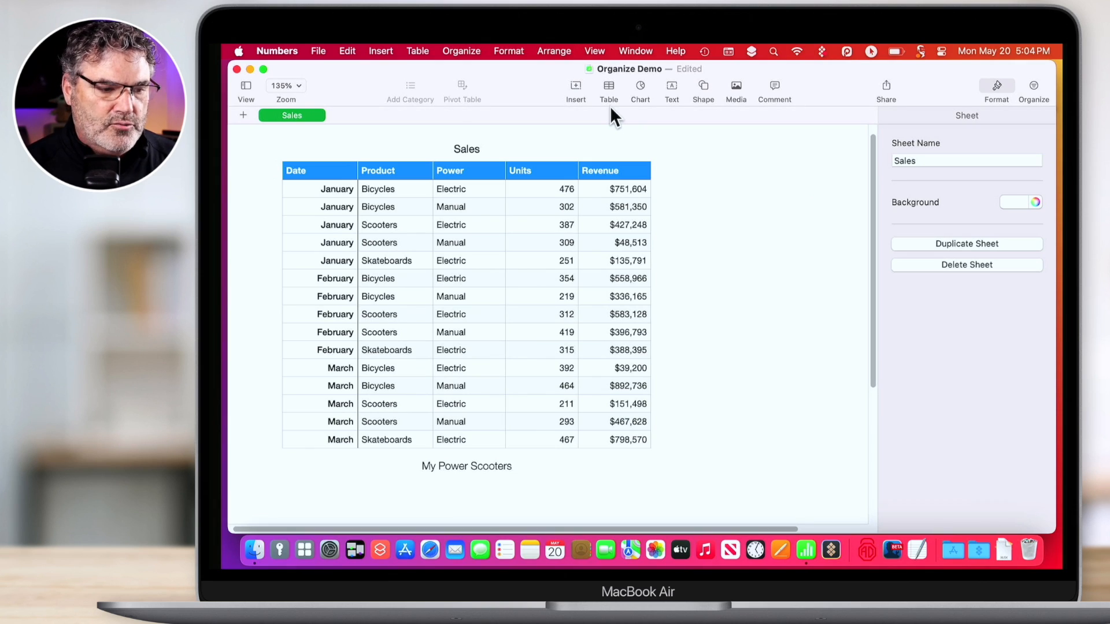
# Step: Insert another basic square shape and place it beside the upper right corner of the Sales table
pyautogui.click(703, 87)
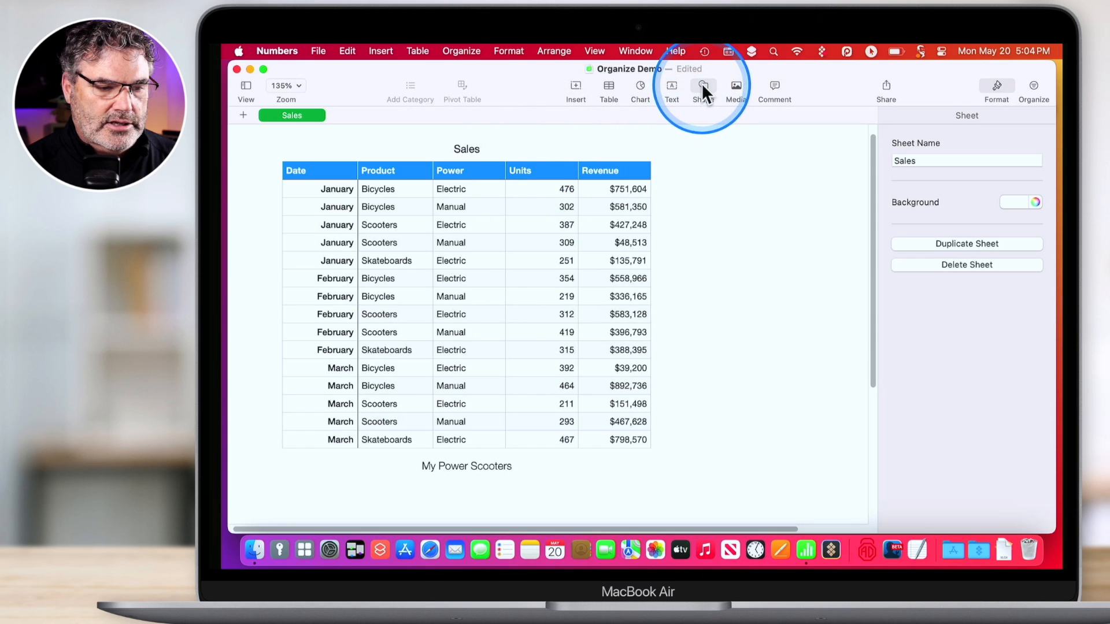
pyautogui.click(695, 189)
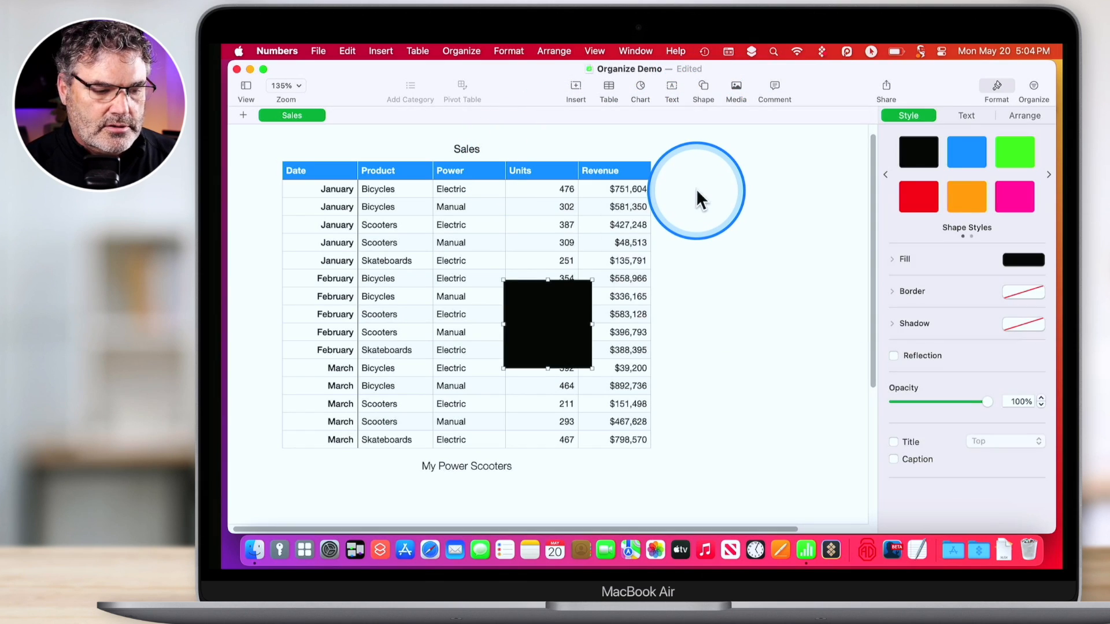
pyautogui.moveTo(547, 322); pyautogui.dragTo(724, 214)
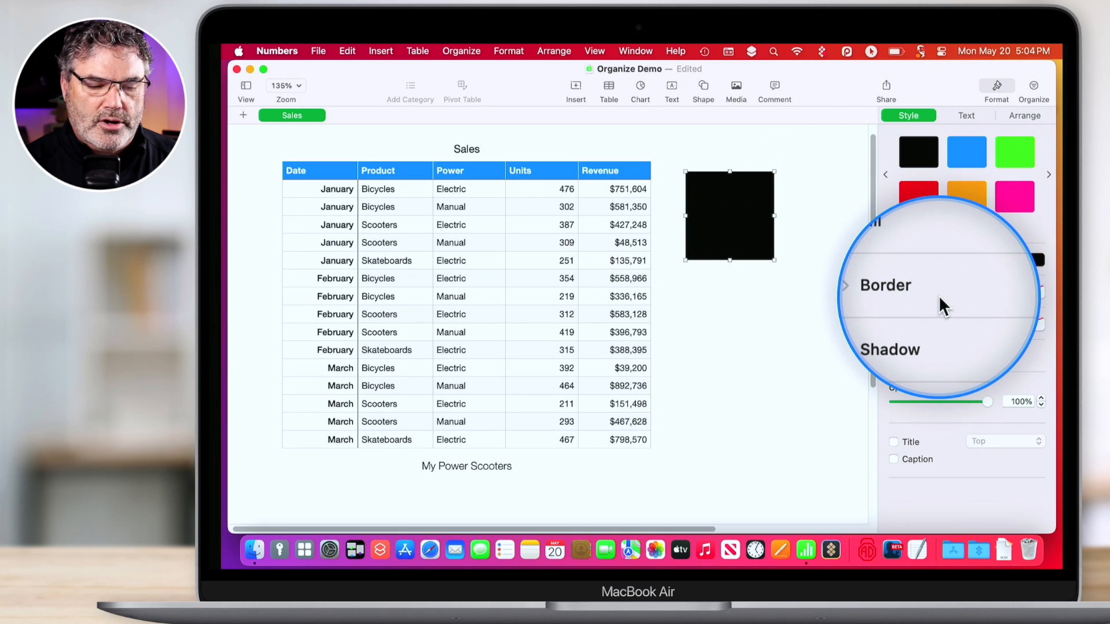
# Step: View the square's text and arrangement settings, moving it over the first rows of the Revenue column, and delete it
pyautogui.click(966, 115)
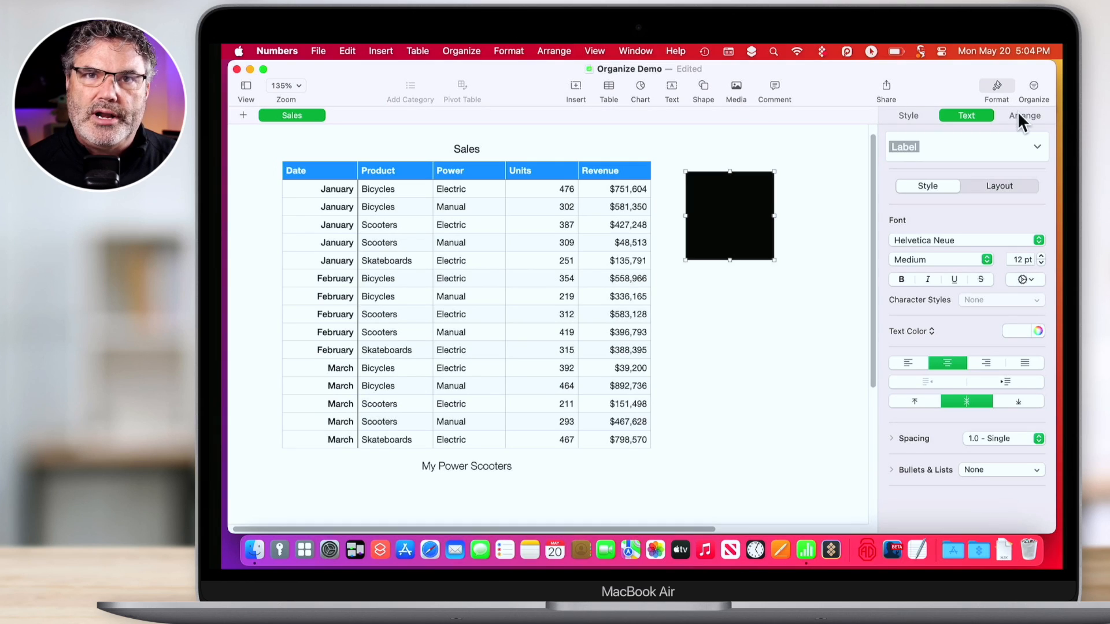
pyautogui.moveTo(723, 195); pyautogui.dragTo(605, 193)
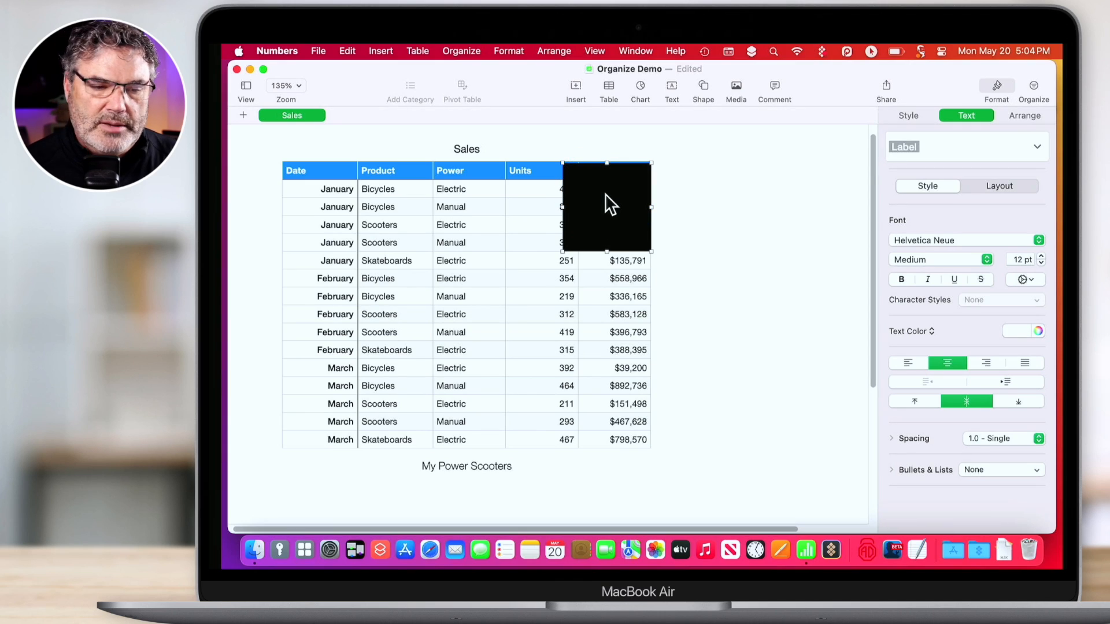
pyautogui.click(1023, 115)
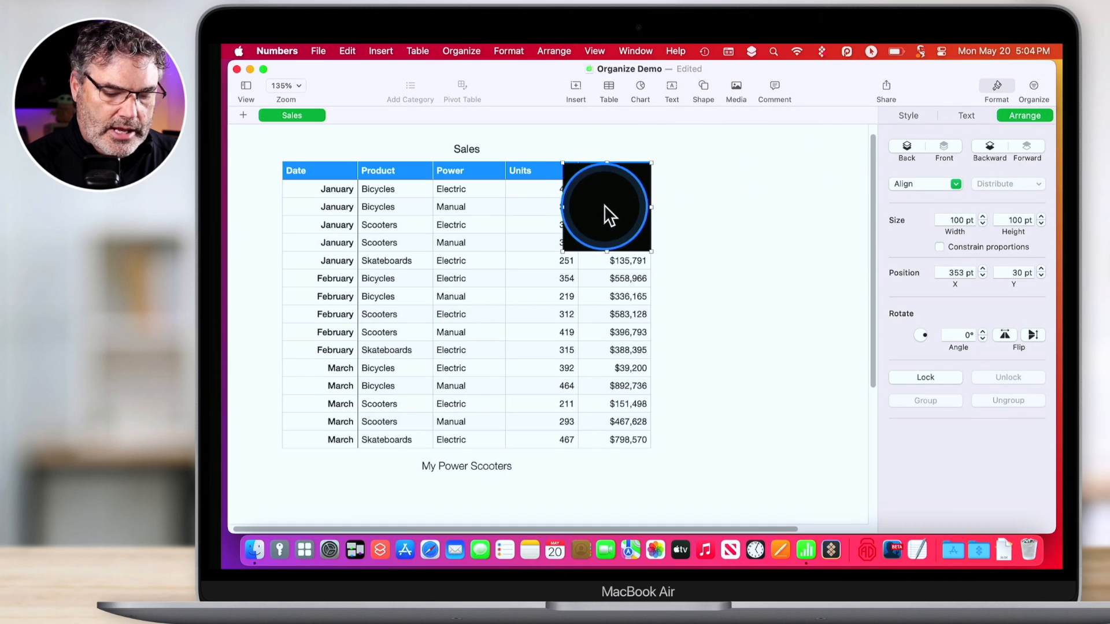
pyautogui.press('Delete')
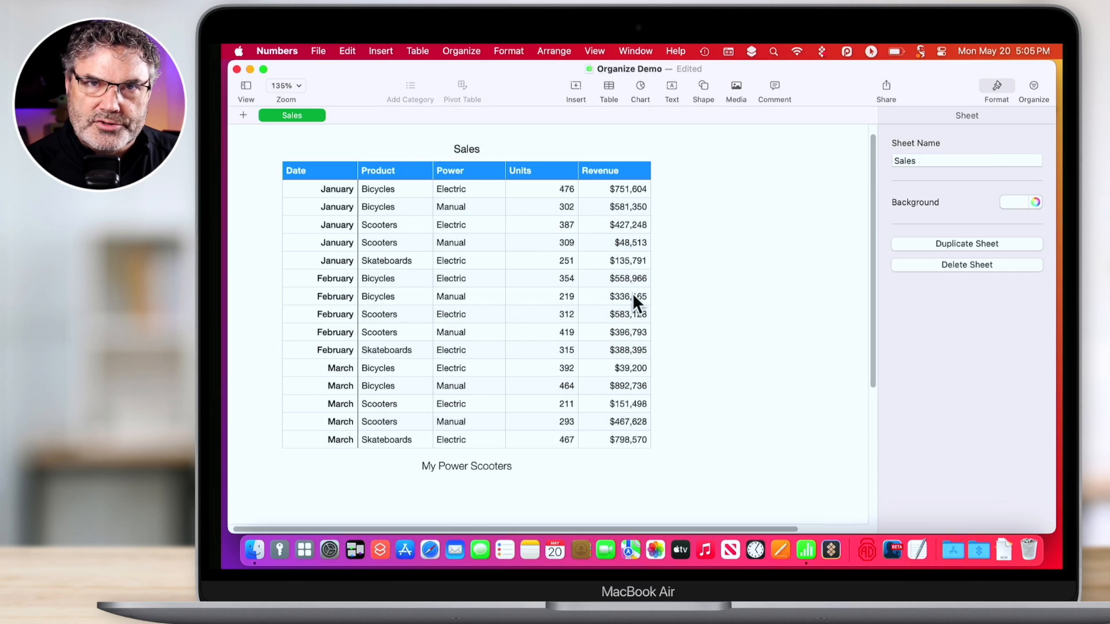
# Step: Activate the Sales table and select the Power column, the Revenue column, and rows 2, 3 and 4 one after another
pyautogui.click(461, 169)
pyautogui.click(460, 129)
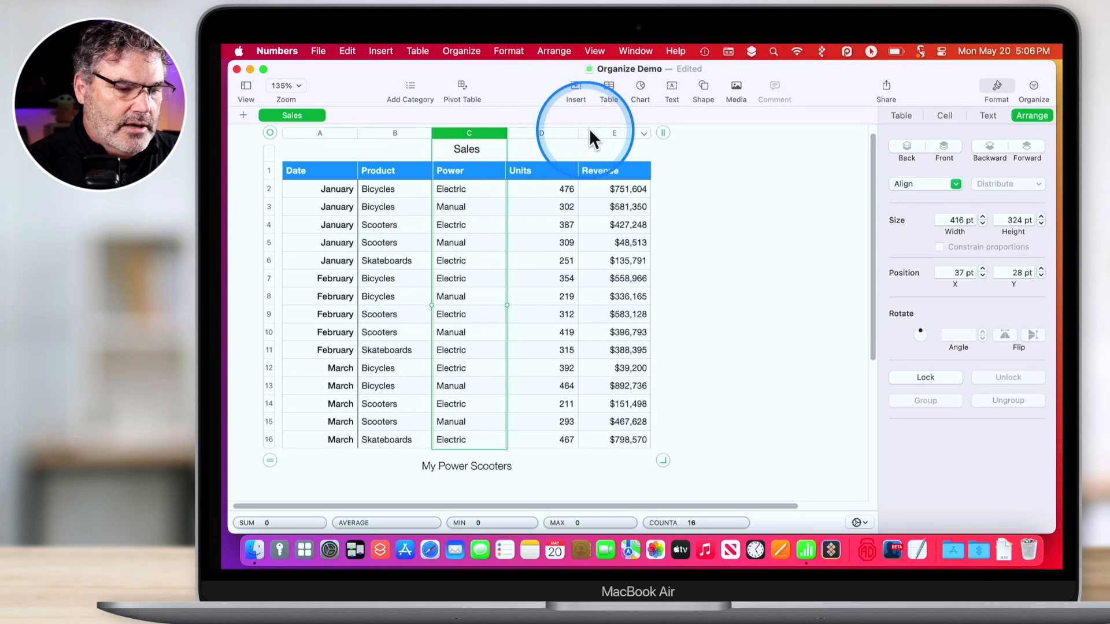
pyautogui.click(611, 132)
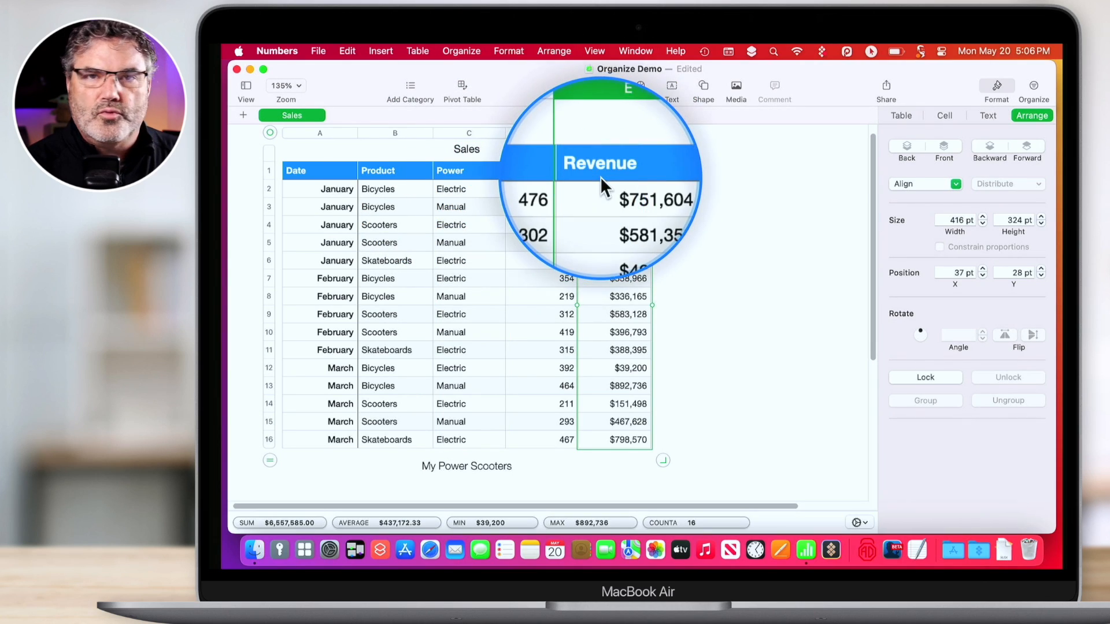
pyautogui.click(268, 188)
pyautogui.click(268, 207)
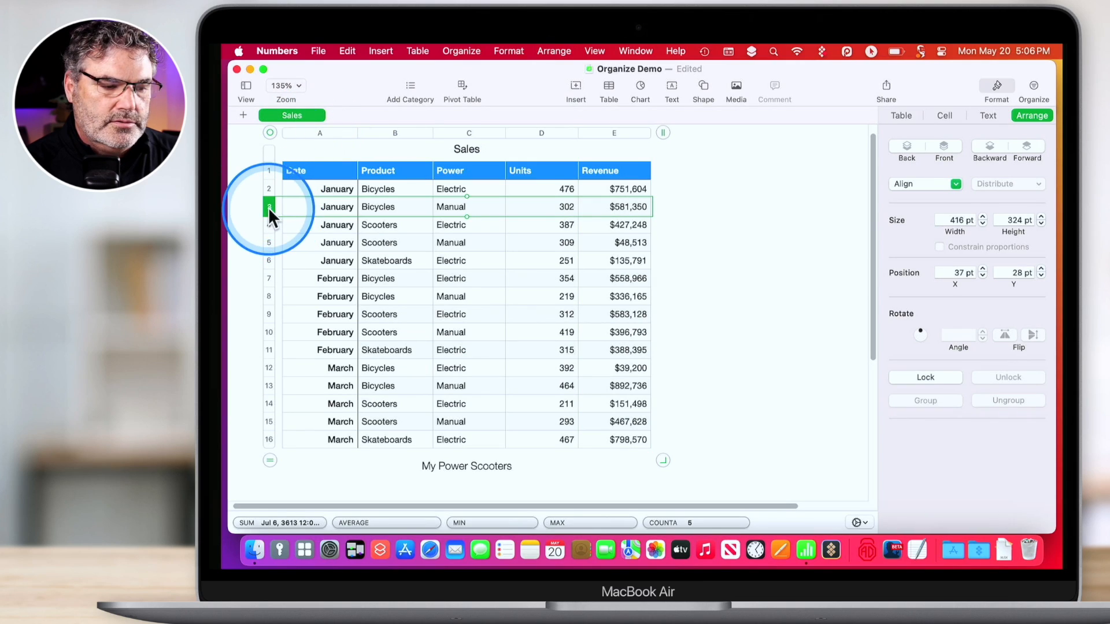
pyautogui.click(269, 224)
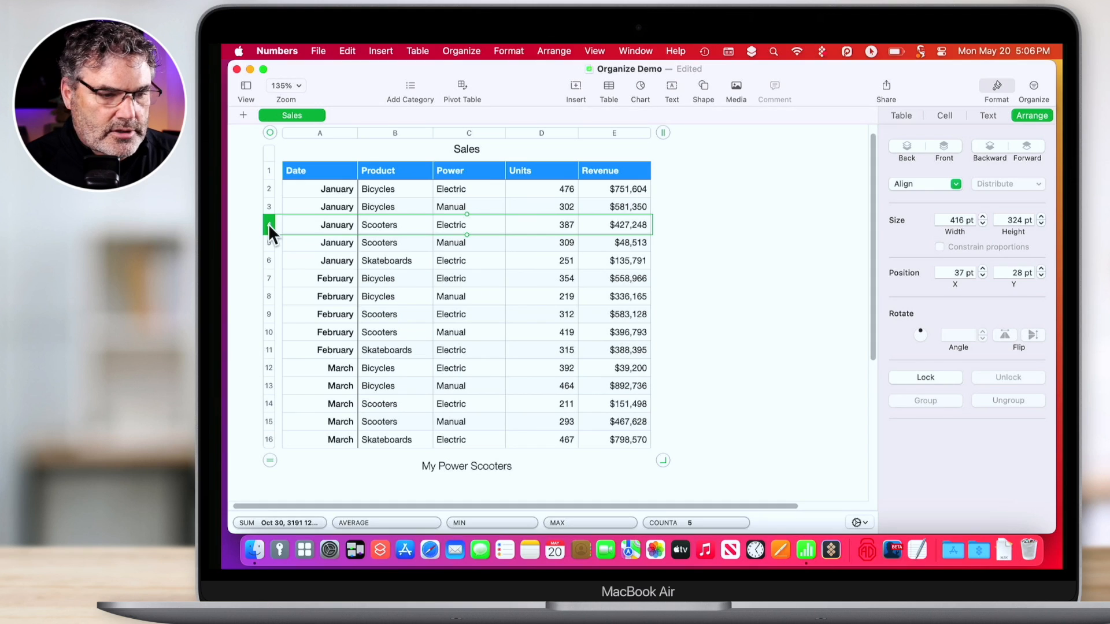
# Step: Add two empty columns to the right of the Revenue column and select header cell F1
pyautogui.click(662, 133)
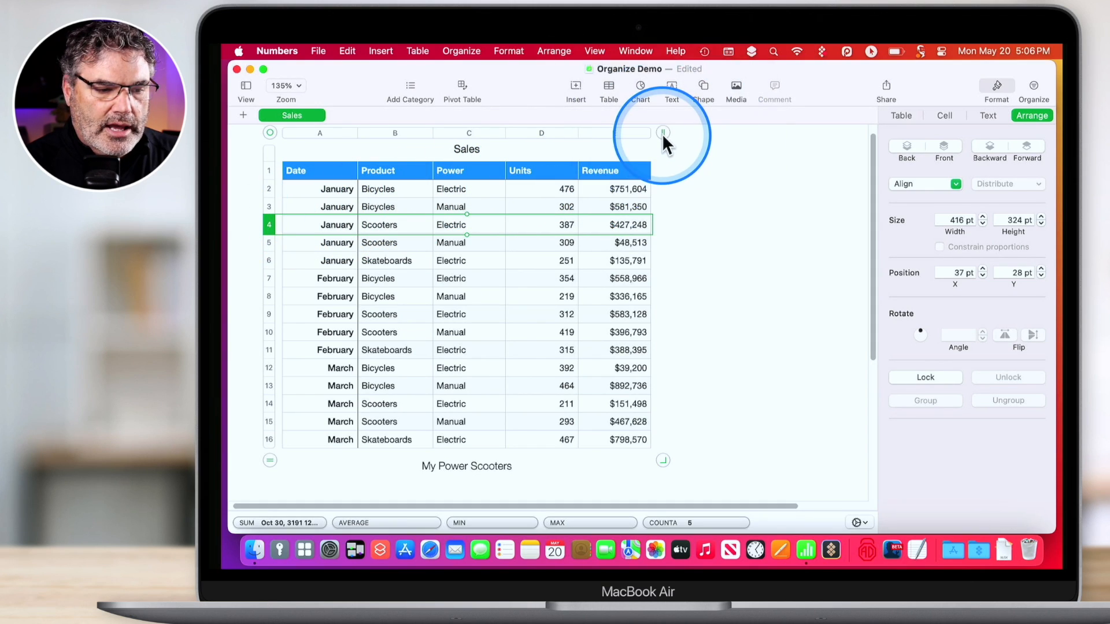
pyautogui.moveTo(662, 133); pyautogui.dragTo(833, 134)
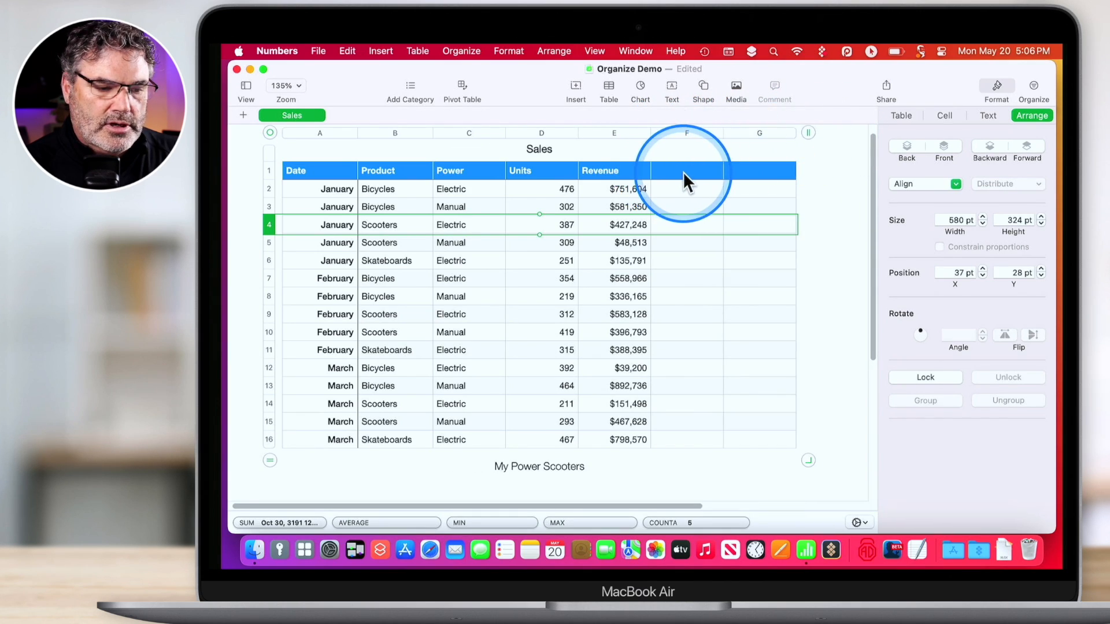
pyautogui.click(683, 173)
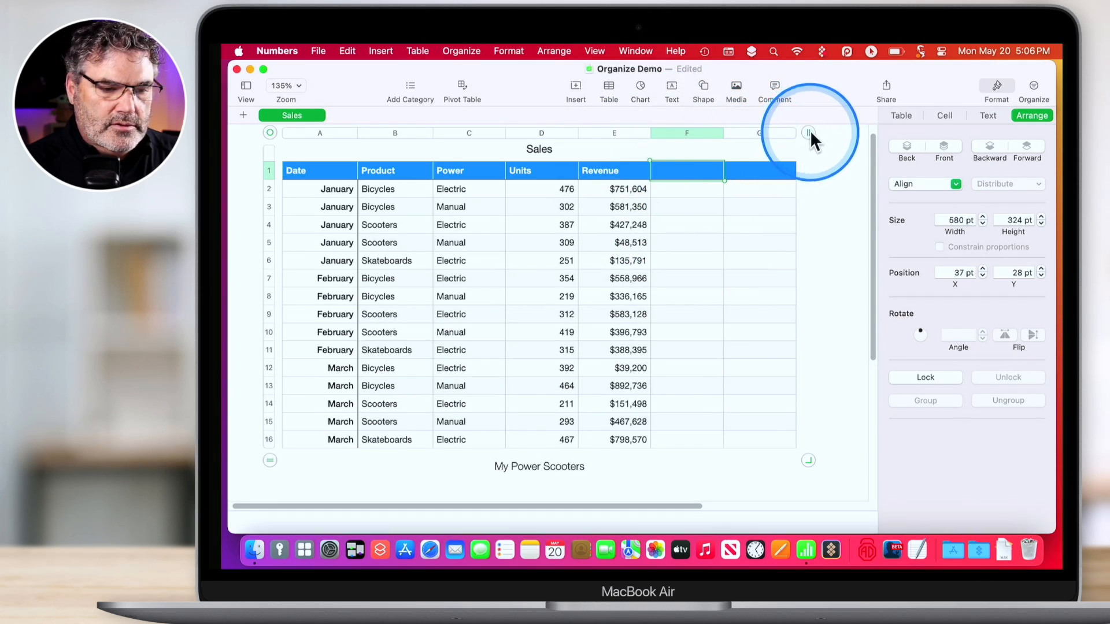
# Step: Remove the two empty columns so the Sales table ends at the Revenue column
pyautogui.moveTo(809, 133); pyautogui.dragTo(723, 139)
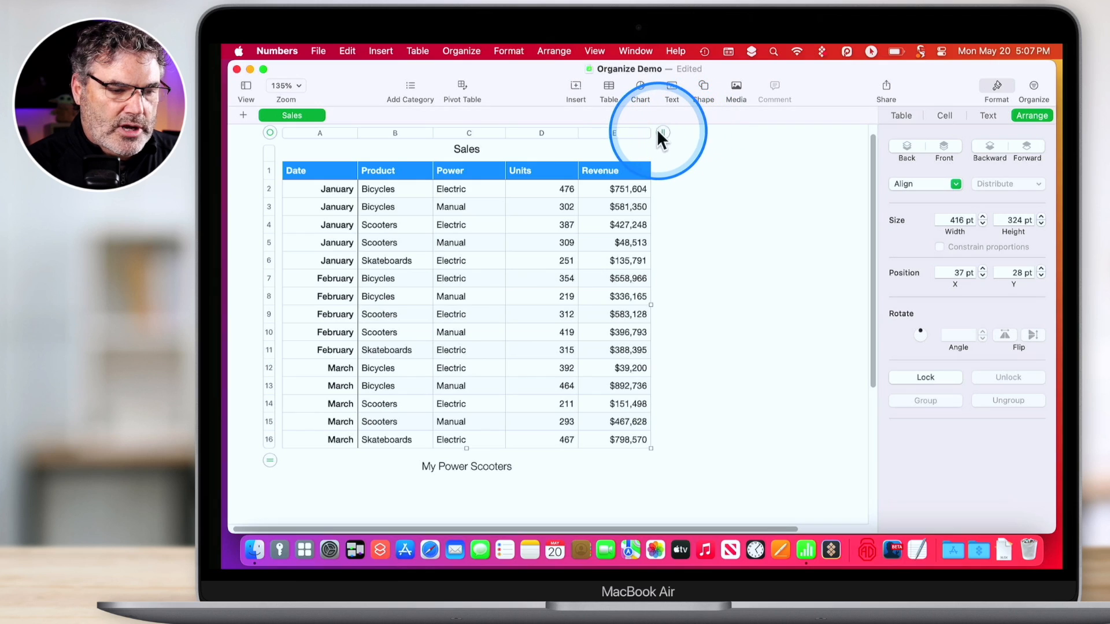
pyautogui.moveTo(661, 131)
pyautogui.mouseDown()
pyautogui.moveTo(549, 134)
pyautogui.moveTo(668, 133)
pyautogui.mouseUp()
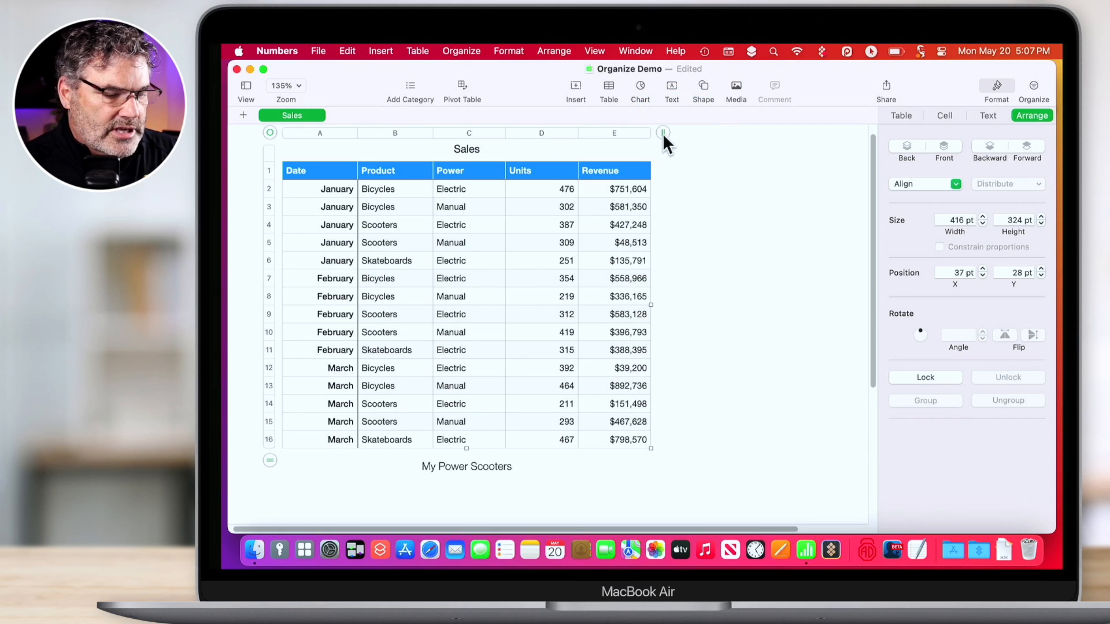
pyautogui.moveTo(269, 460)
pyautogui.mouseDown()
pyautogui.moveTo(268, 506)
pyautogui.moveTo(269, 460)
pyautogui.mouseUp()
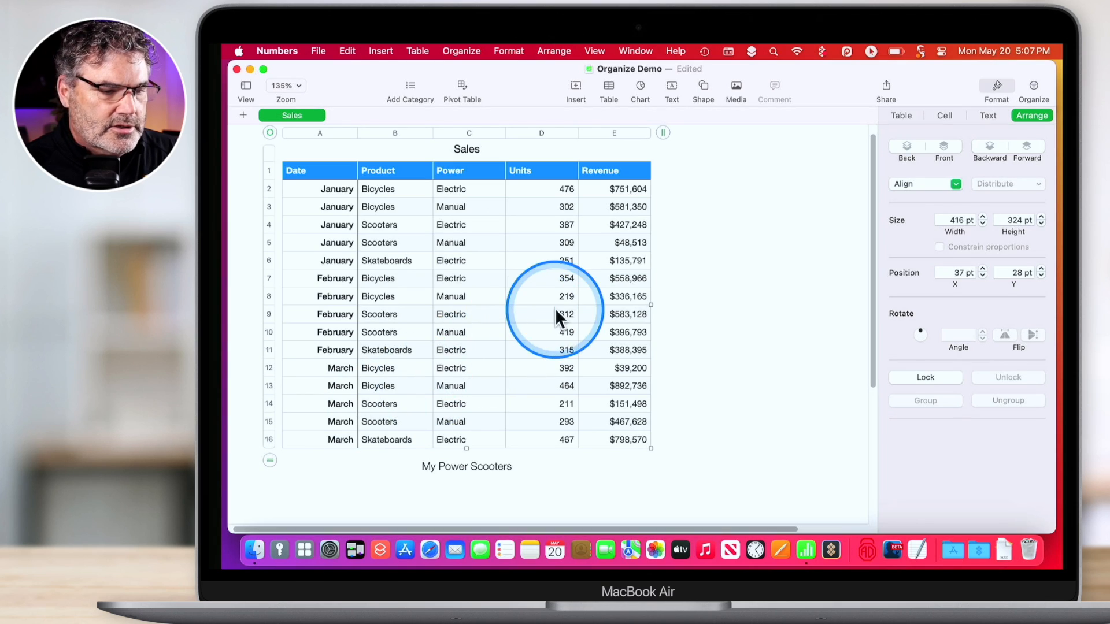
# Step: Hide the Revenue column of the Sales table and unhide all columns again
pyautogui.click(643, 133)
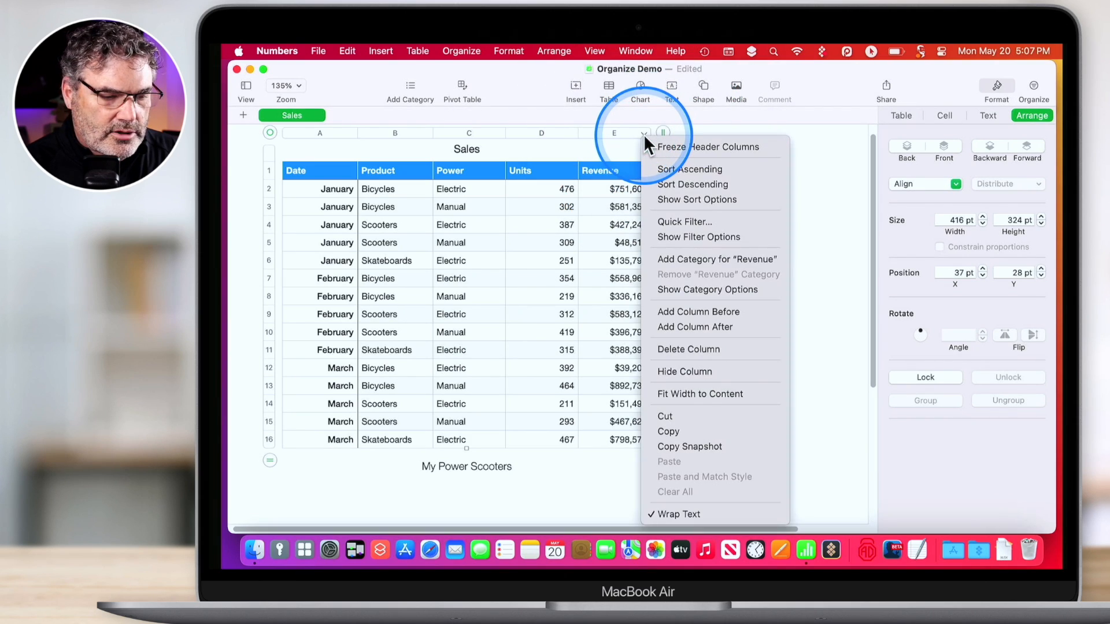
pyautogui.click(675, 370)
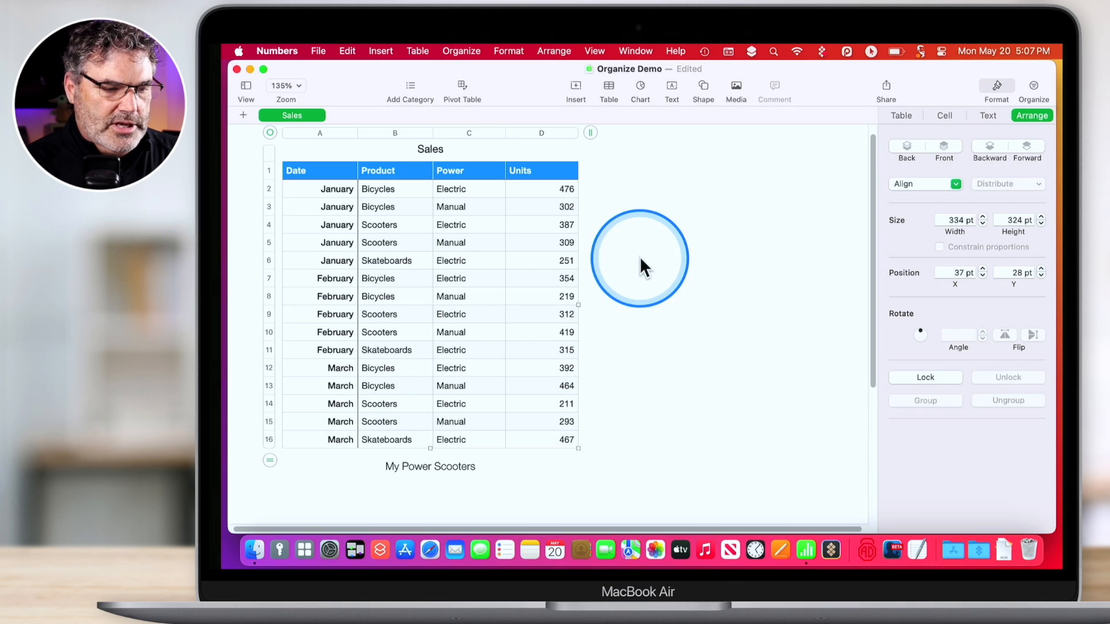
pyautogui.click(570, 134)
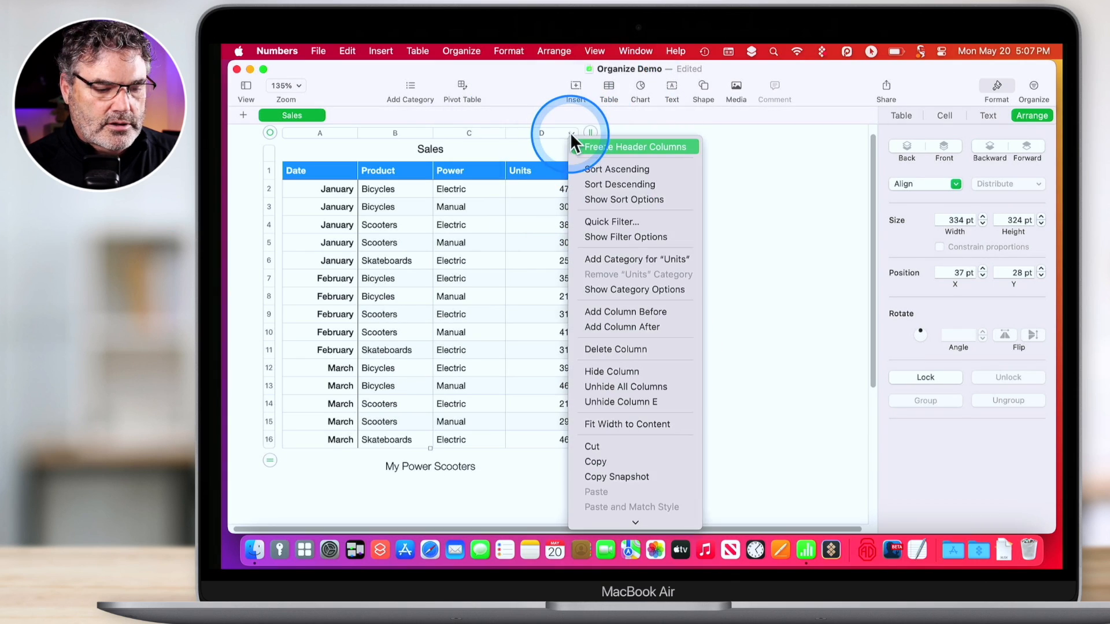
pyautogui.click(619, 385)
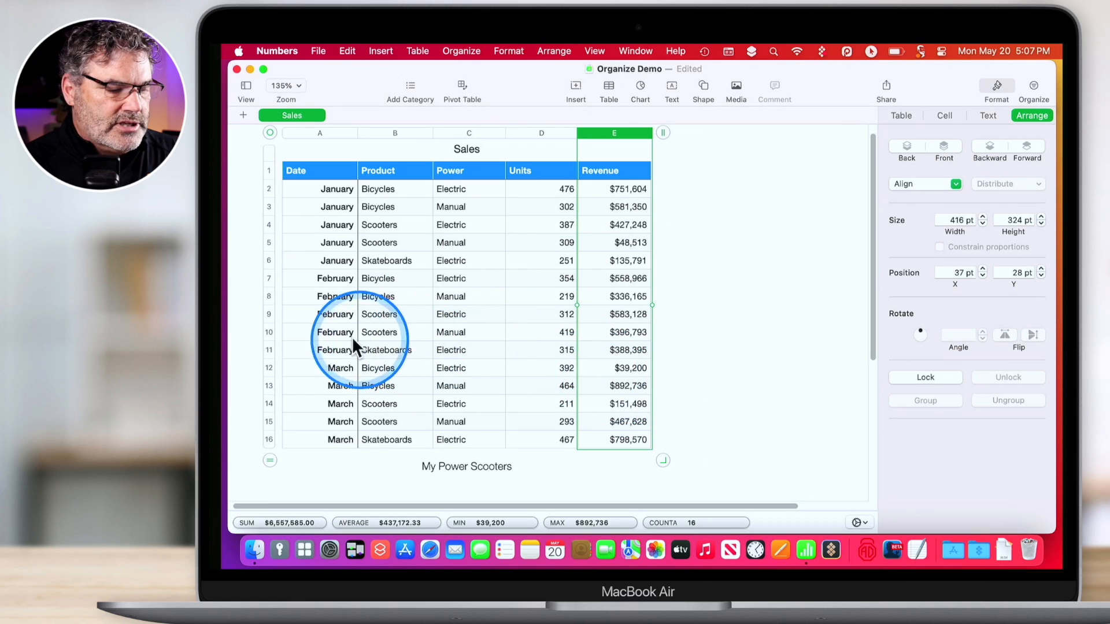
# Step: Select row 10 of the Sales table and view its available row actions, such as Hide Row, without applying one
pyautogui.click(273, 331)
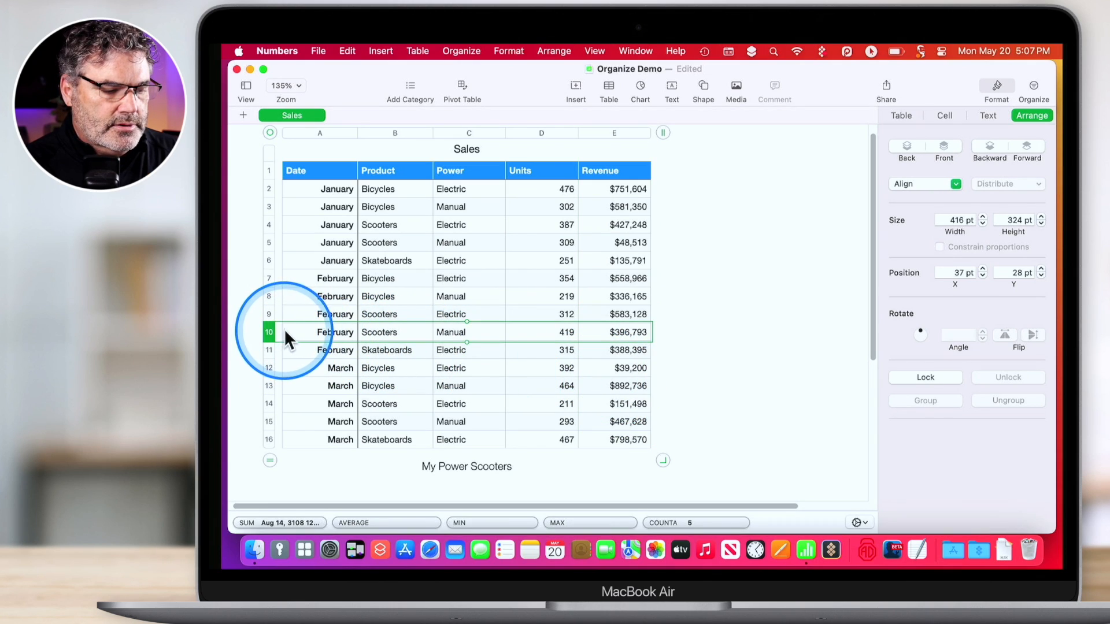
pyautogui.click(279, 331)
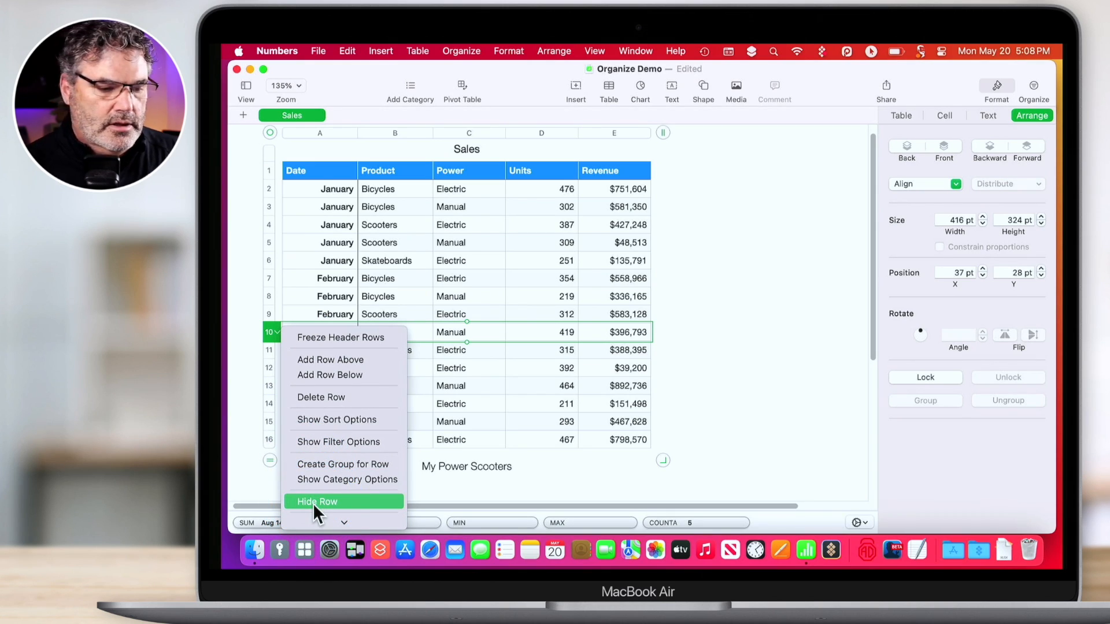
pyautogui.click(823, 338)
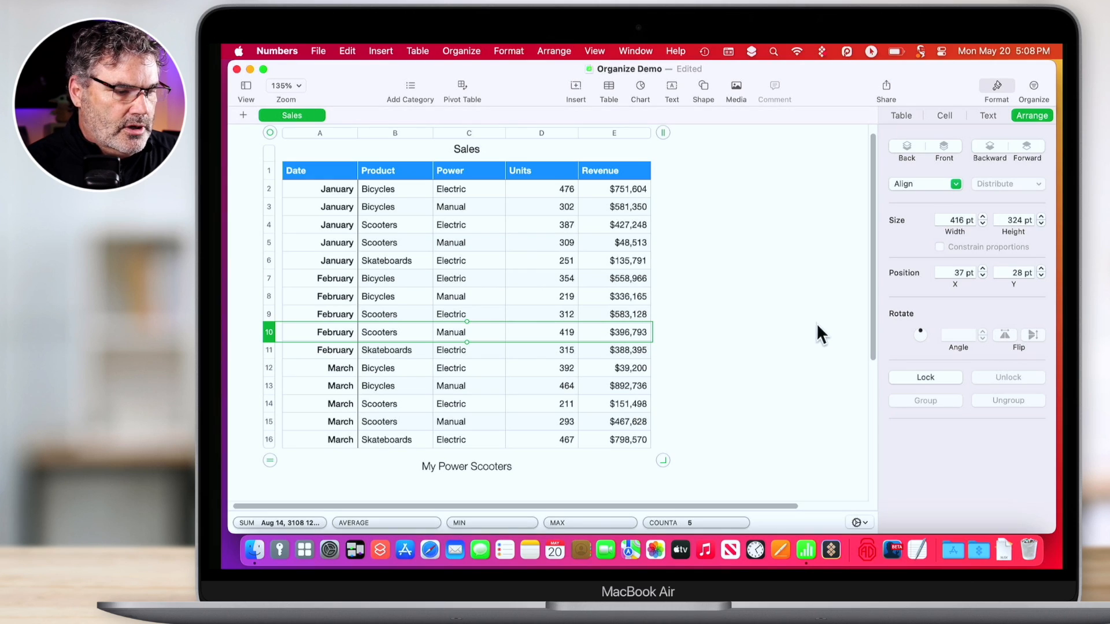
# Step: Select header row 1, the Date column and the whole Sales table one after another, and show the table's formatting settings
pyautogui.click(268, 169)
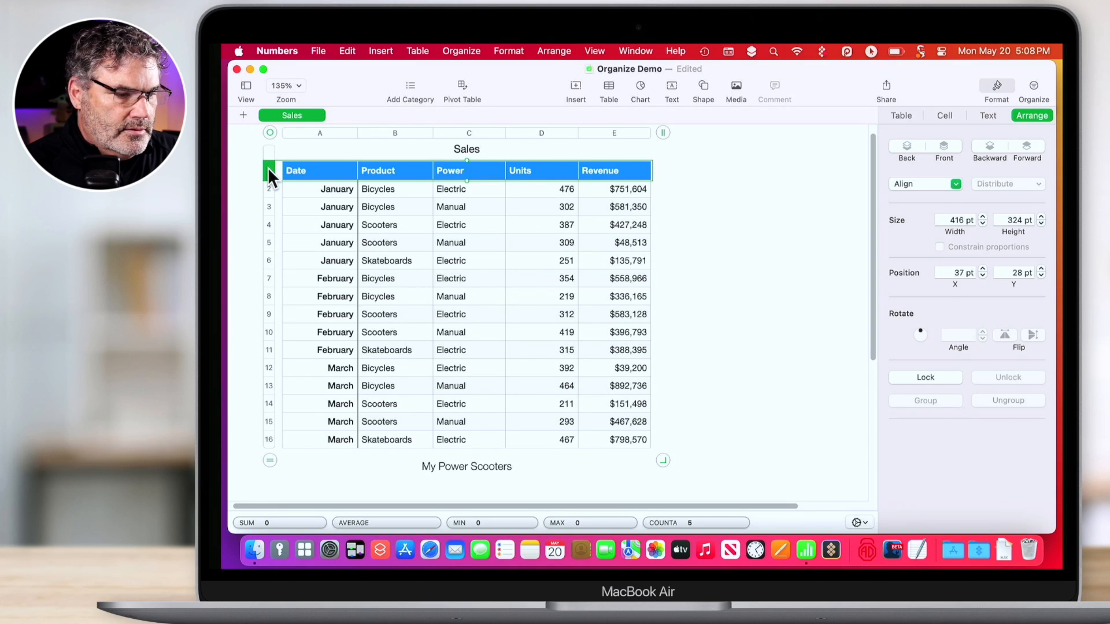
pyautogui.click(321, 133)
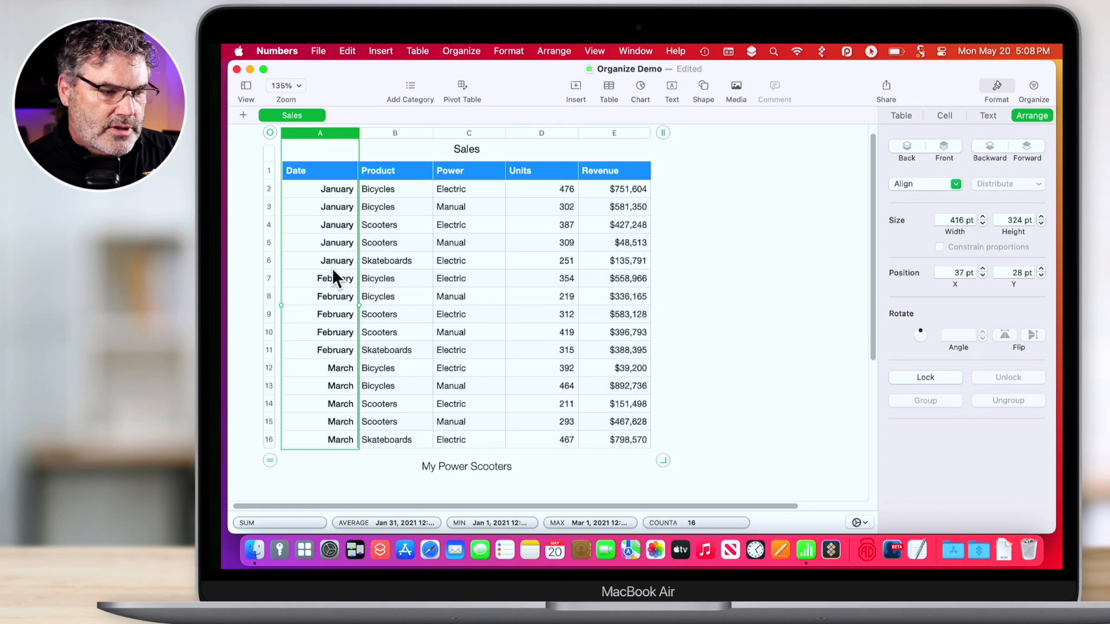
pyautogui.click(269, 131)
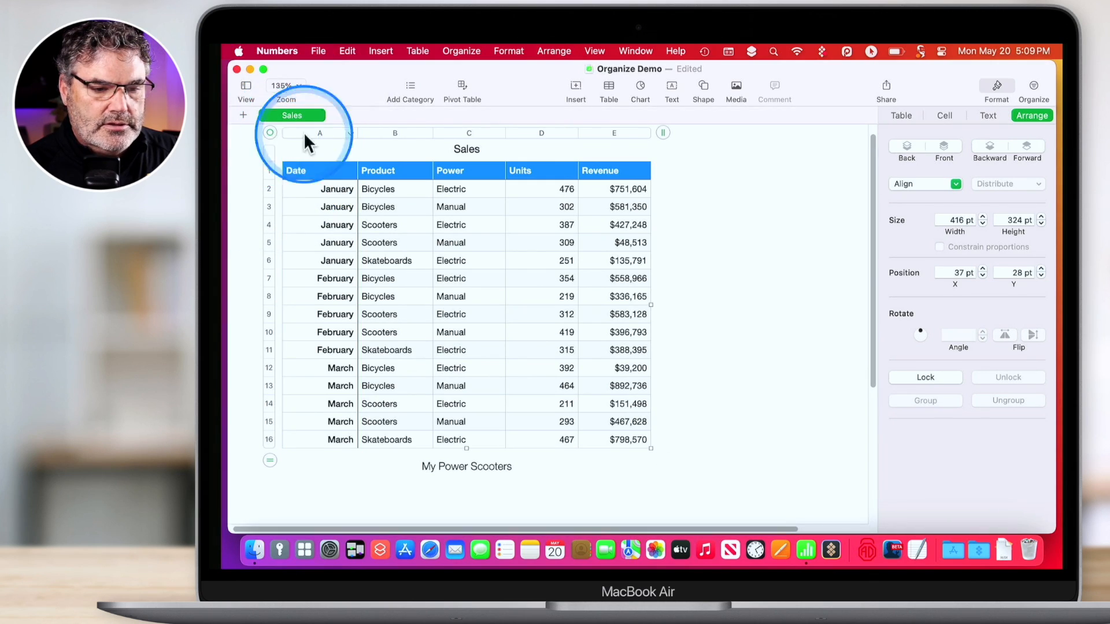
pyautogui.click(899, 117)
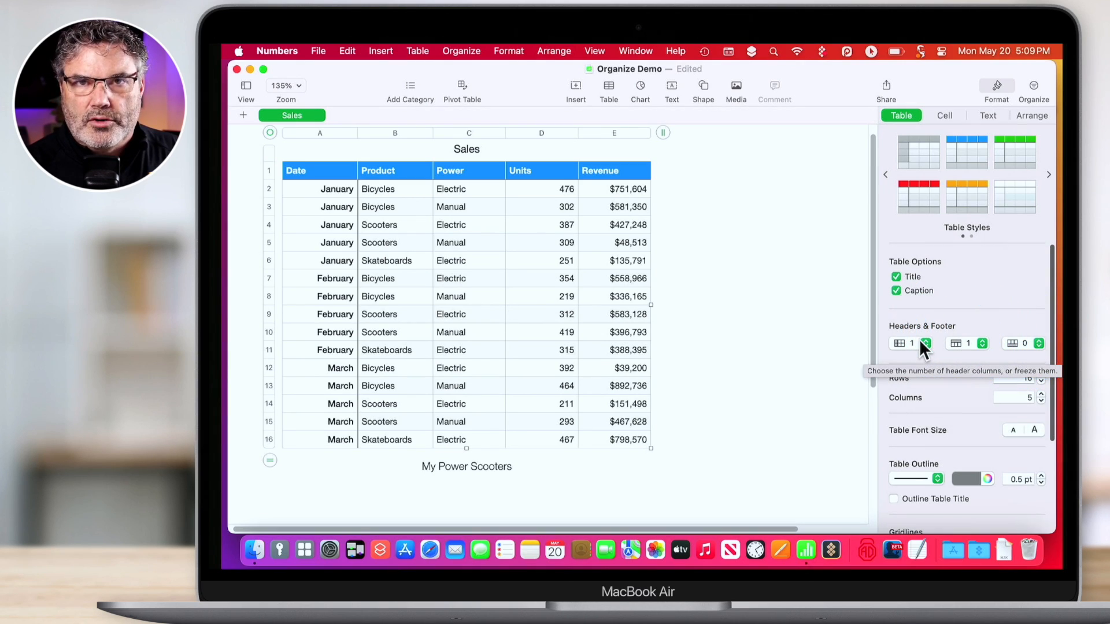
# Step: Set the number of header rows in the Sales table to 2 and return it to 1
pyautogui.click(976, 342)
pyautogui.click(970, 354)
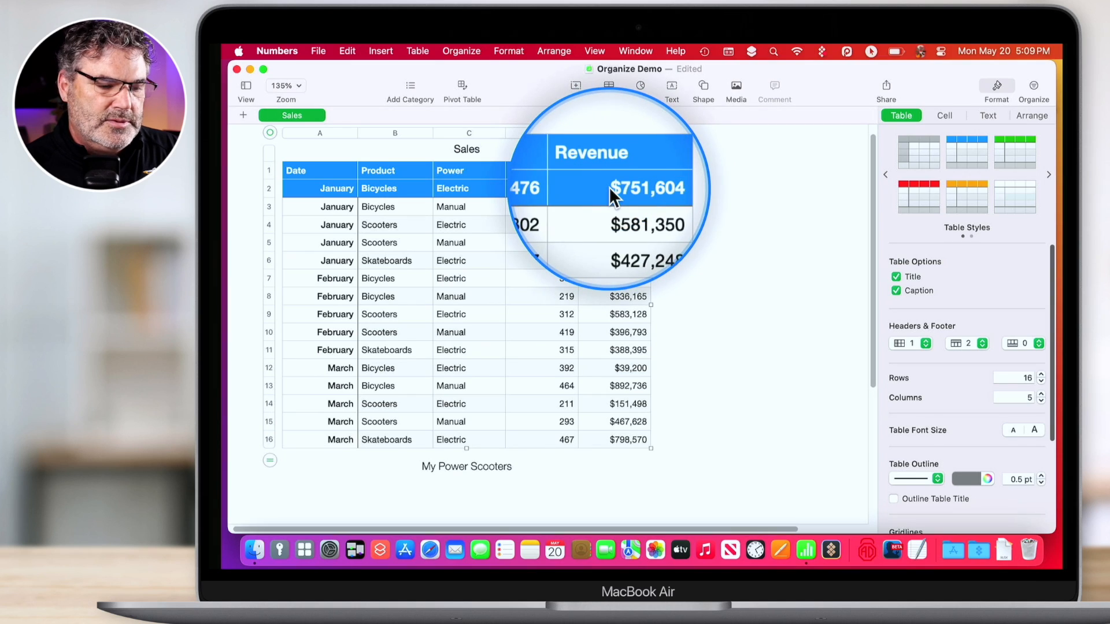
pyautogui.click(963, 344)
pyautogui.click(960, 328)
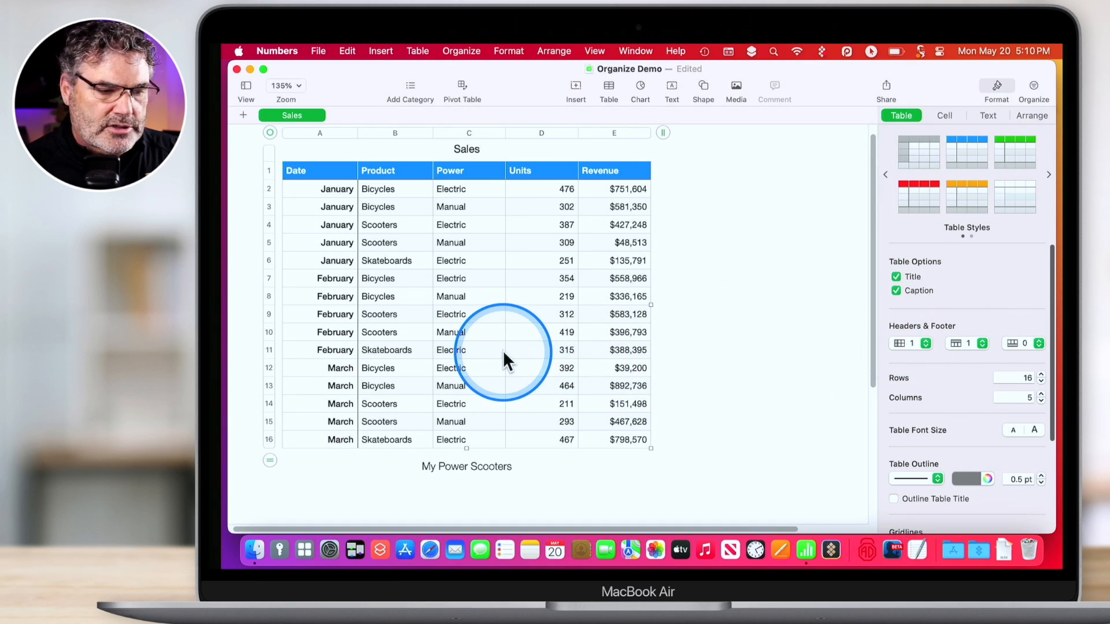
# Step: Examine how the header row and header column behave while scrolling the Sales table vertically and horizontally
pyautogui.scroll(-4, 502, 351)
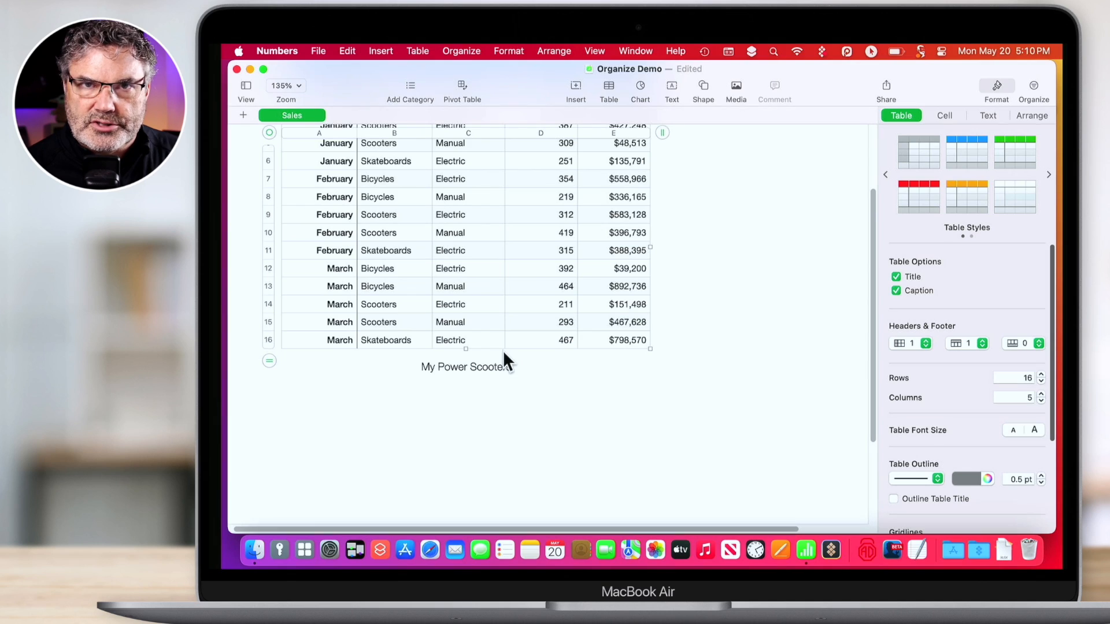
pyautogui.scroll(4, 502, 350)
pyautogui.hscroll(2, 503, 351)
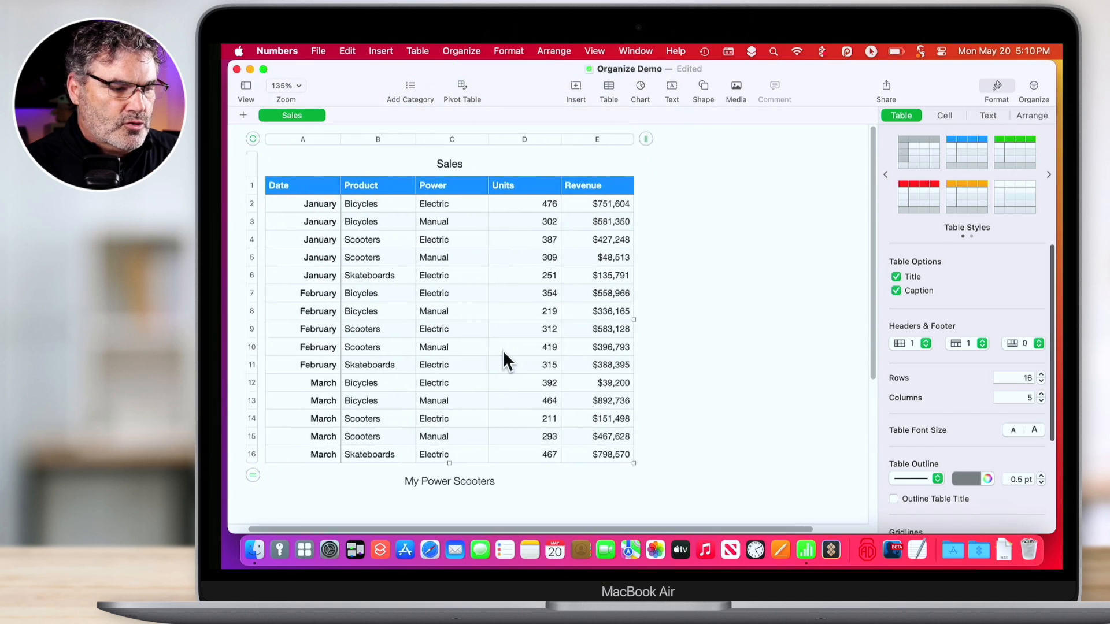
pyautogui.hscroll(-2, 503, 350)
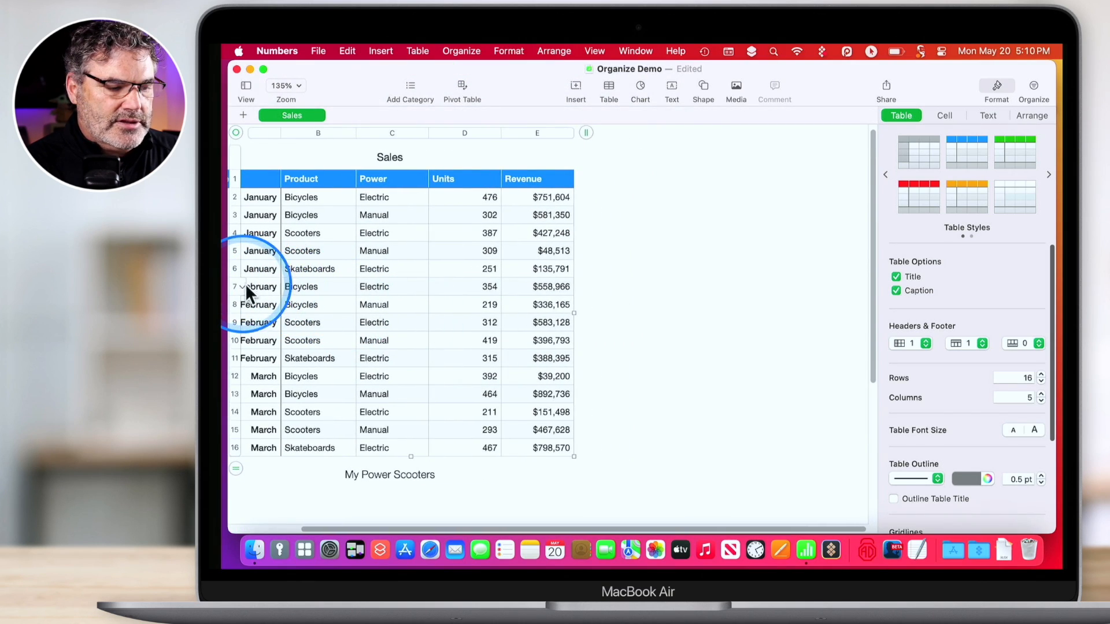
pyautogui.hscroll(-2, 386, 319)
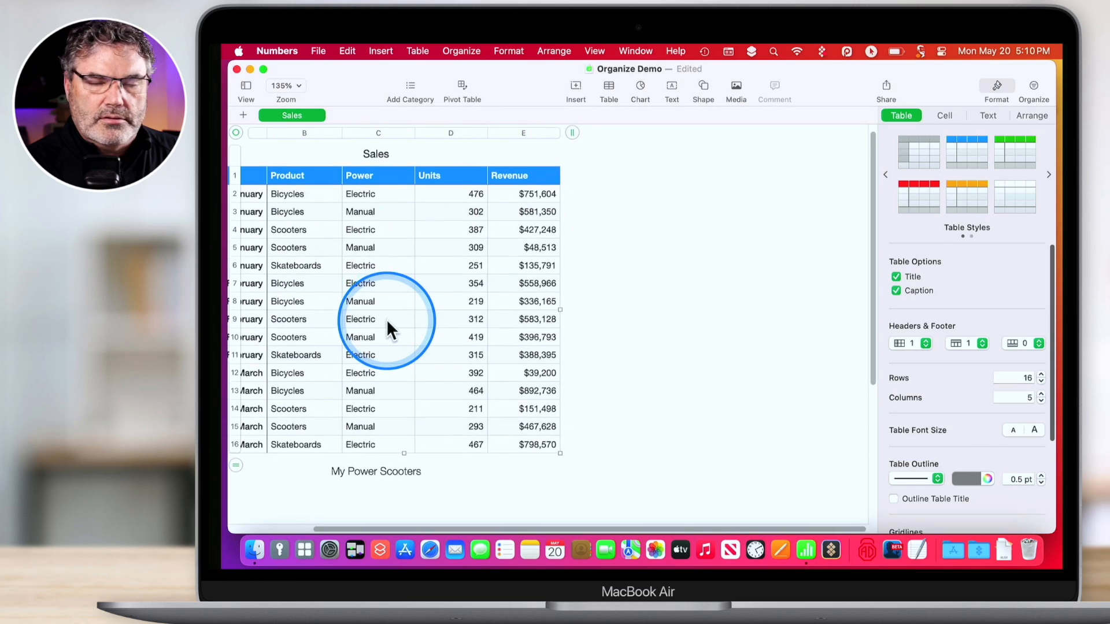
pyautogui.hscroll(-5, 386, 319)
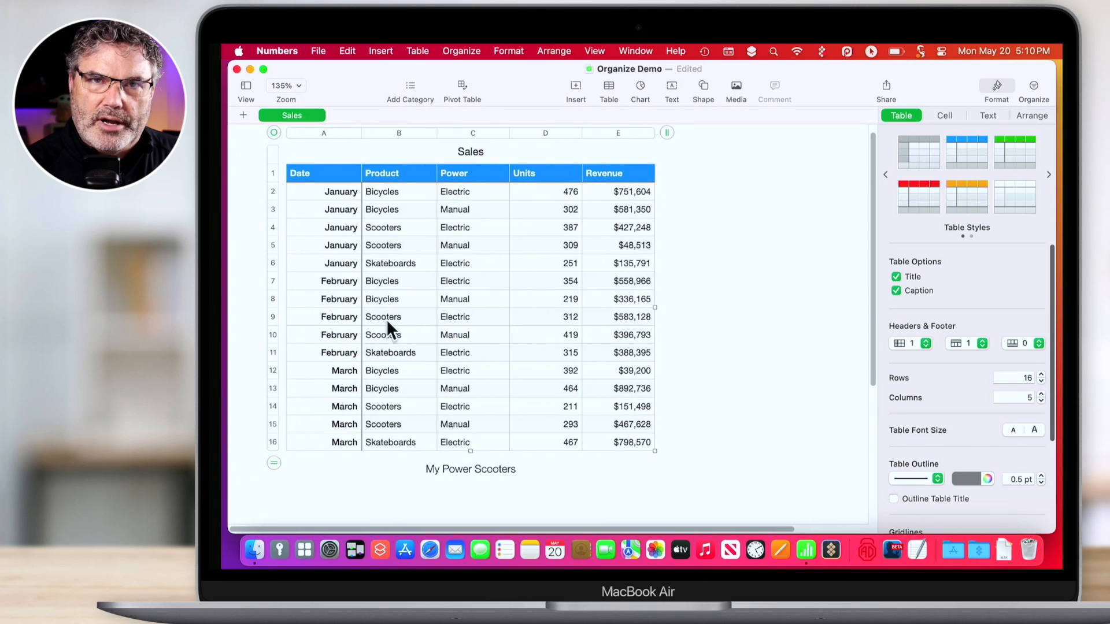
# Step: Freeze the header column and header row of the Sales table and check both while scrolling vertically and horizontally
pyautogui.click(921, 345)
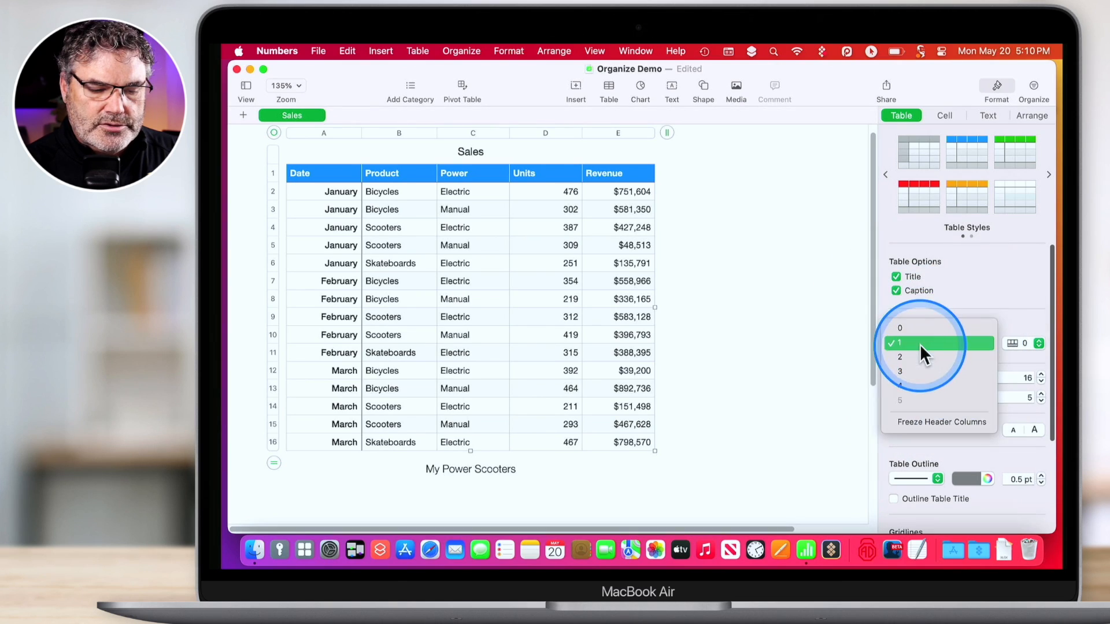
pyautogui.click(924, 421)
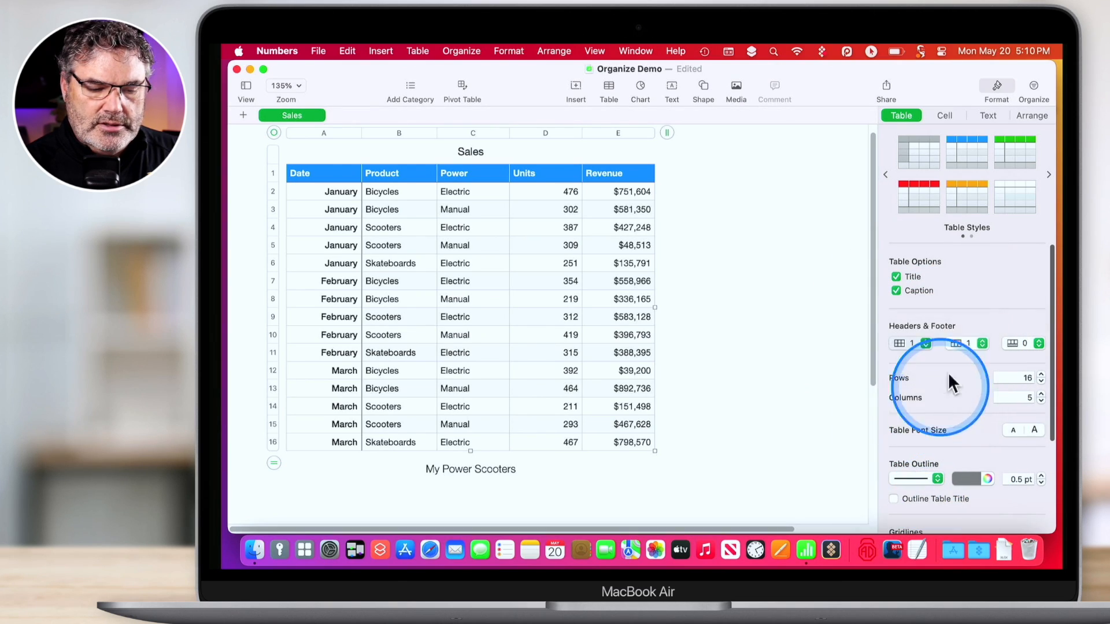
pyautogui.click(979, 343)
pyautogui.click(984, 421)
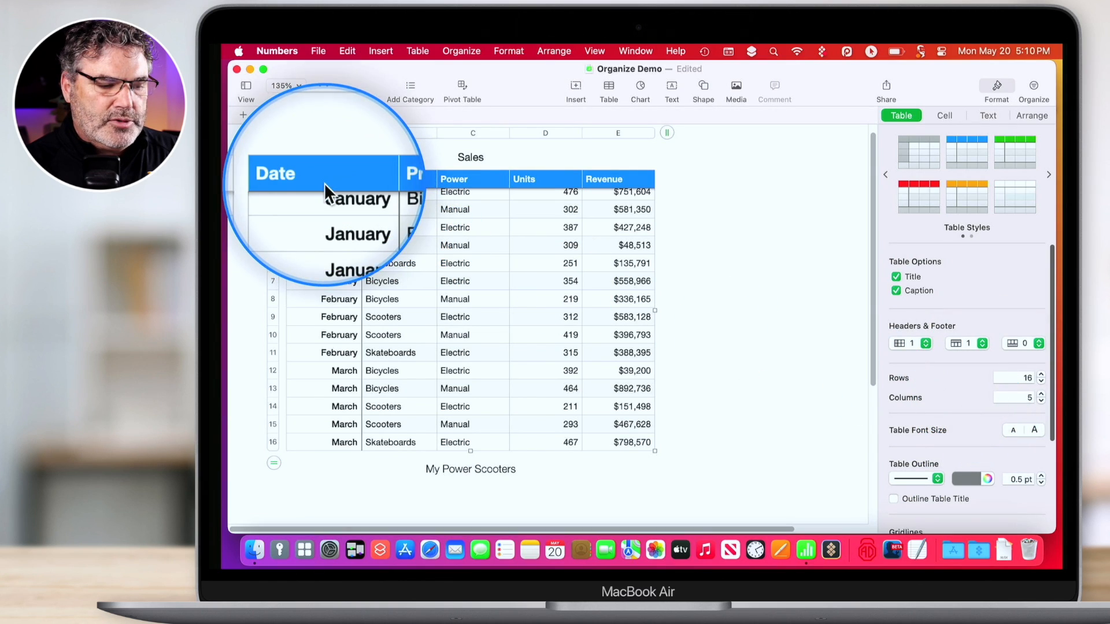
pyautogui.scroll(-5, 327, 285)
pyautogui.scroll(8, 327, 285)
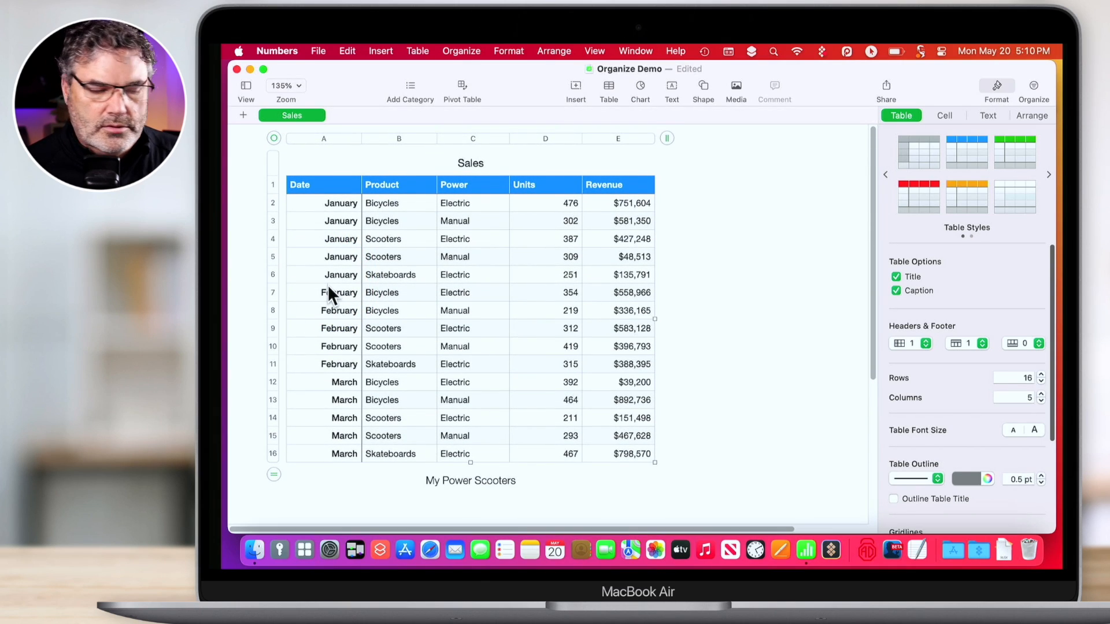
pyautogui.hscroll(5, 327, 284)
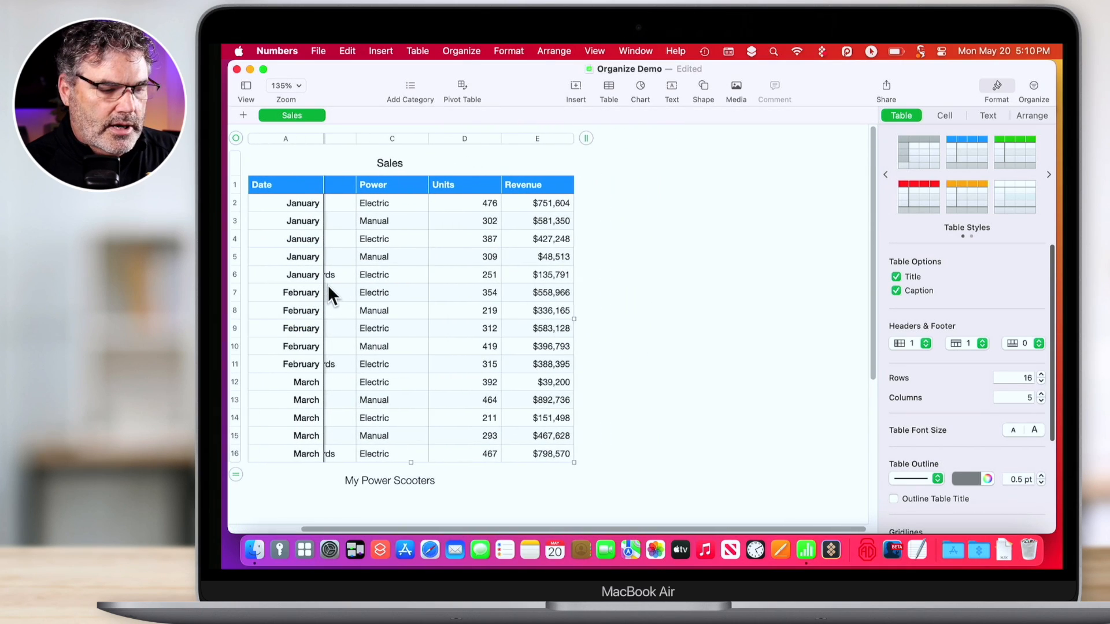
pyautogui.hscroll(-5, 290, 279)
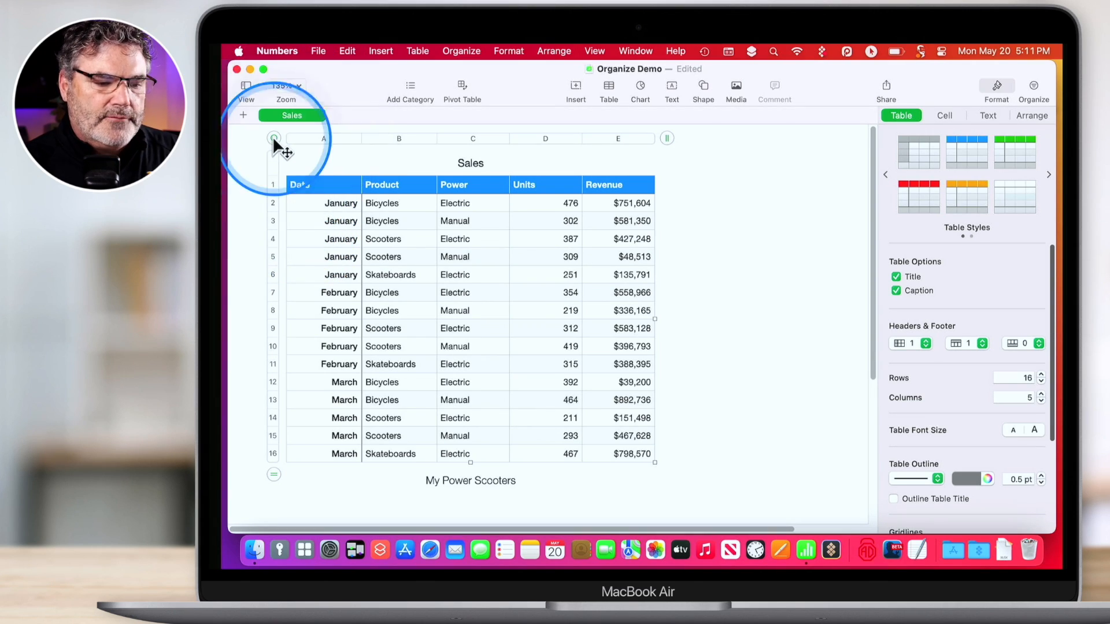
# Step: Add a rounded square shape to the sheet and place it beside the Sales table at about X 501 pt, Y 60 pt
pyautogui.click(792, 255)
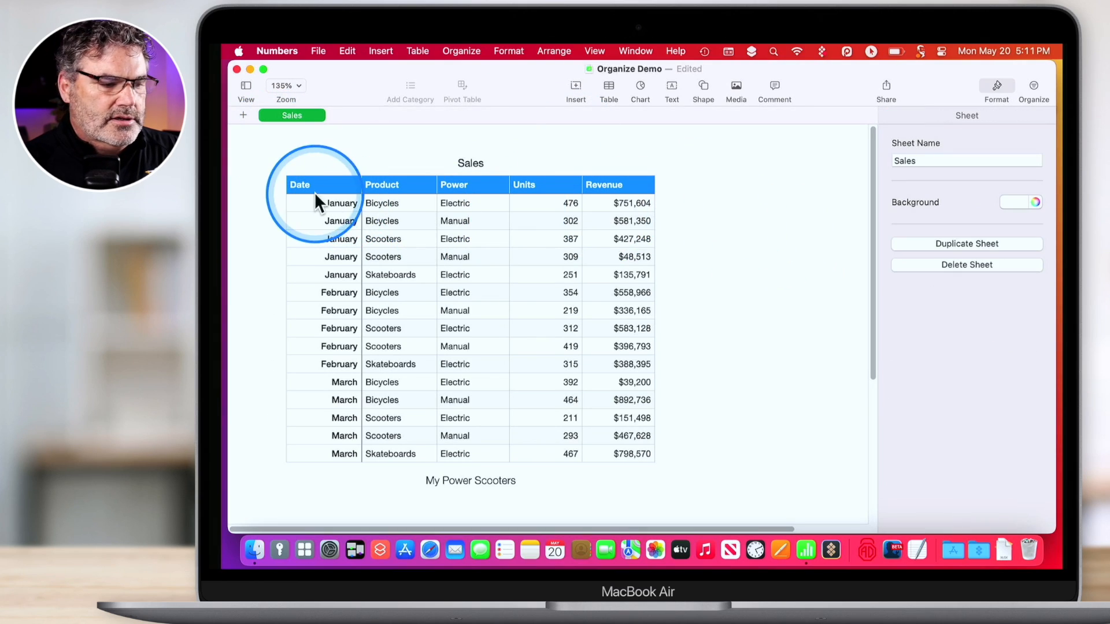
pyautogui.click(704, 88)
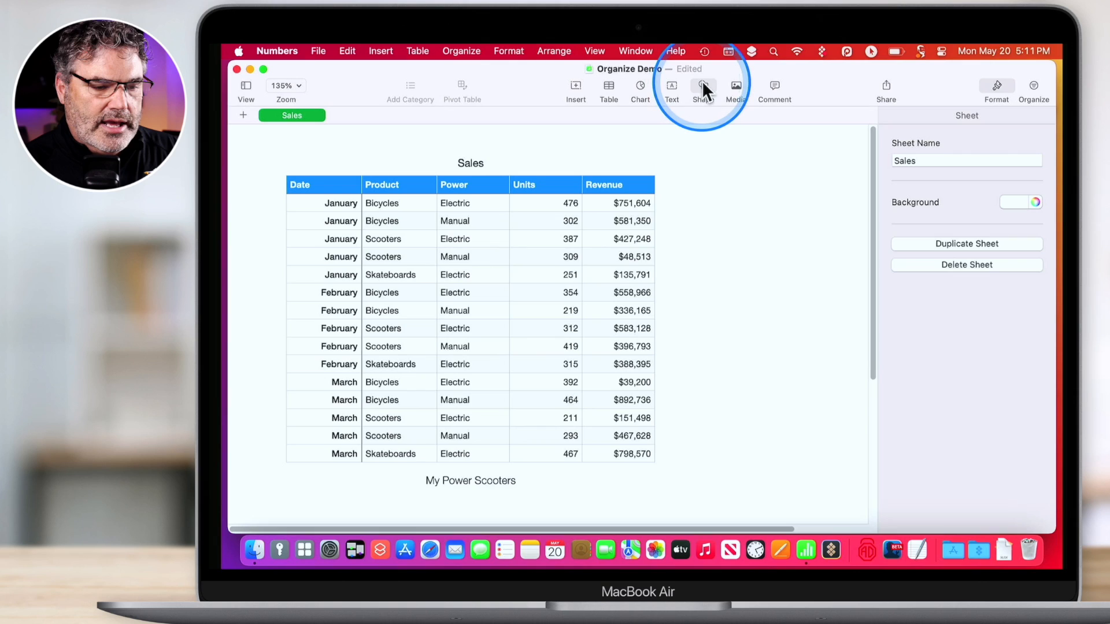
pyautogui.click(750, 191)
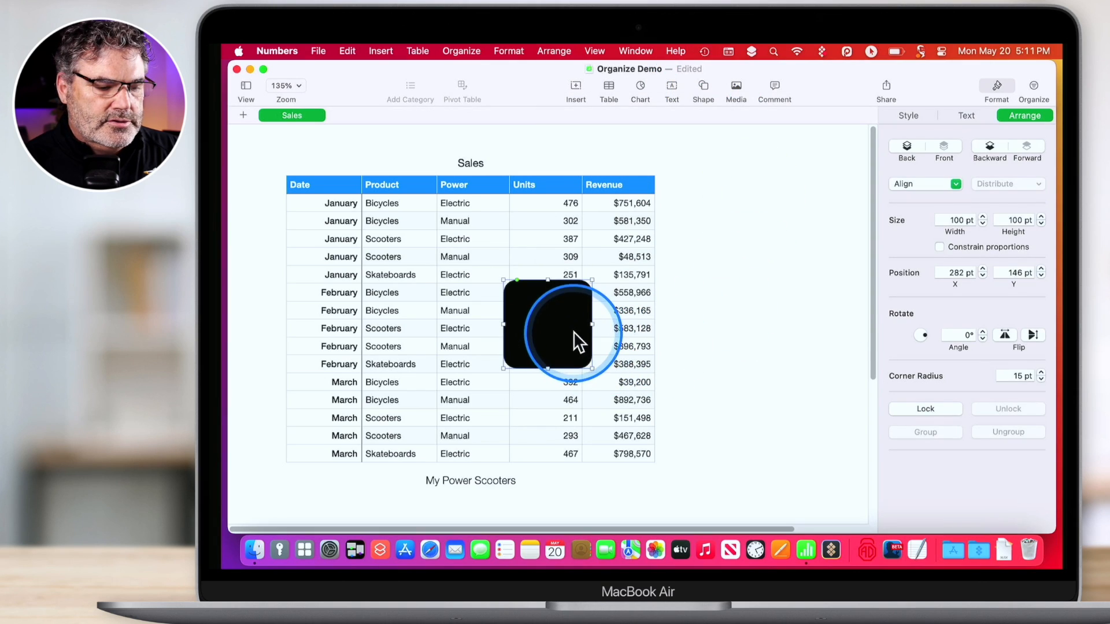
pyautogui.moveTo(573, 331); pyautogui.dragTo(761, 251)
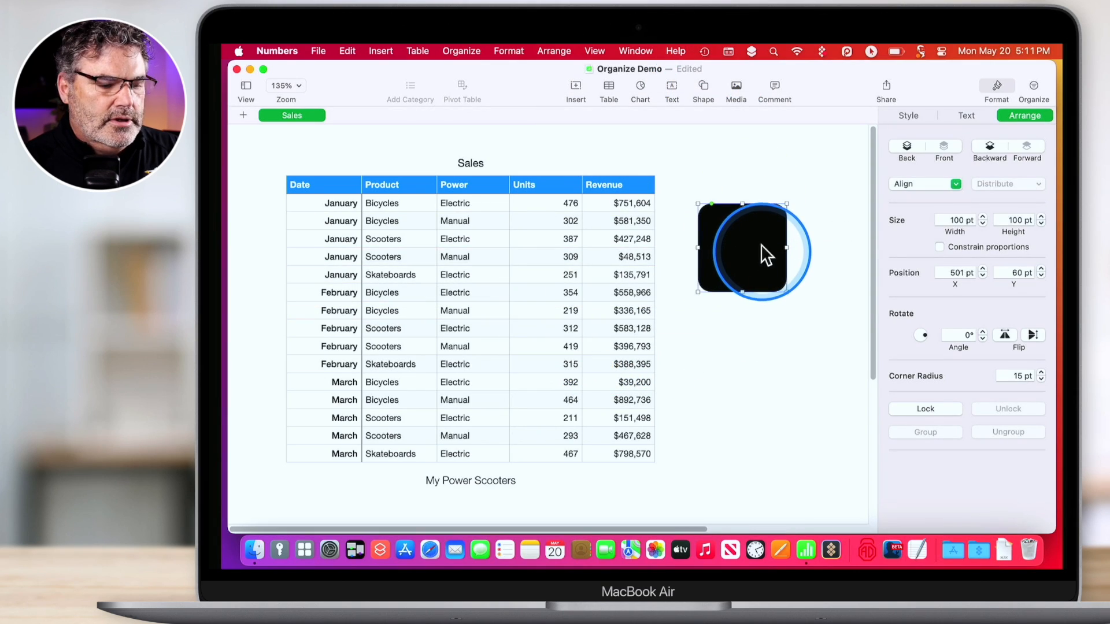
# Step: Select cell C4, the whole Sales table, the black square and cell C6 one after another to compare their selections
pyautogui.click(495, 237)
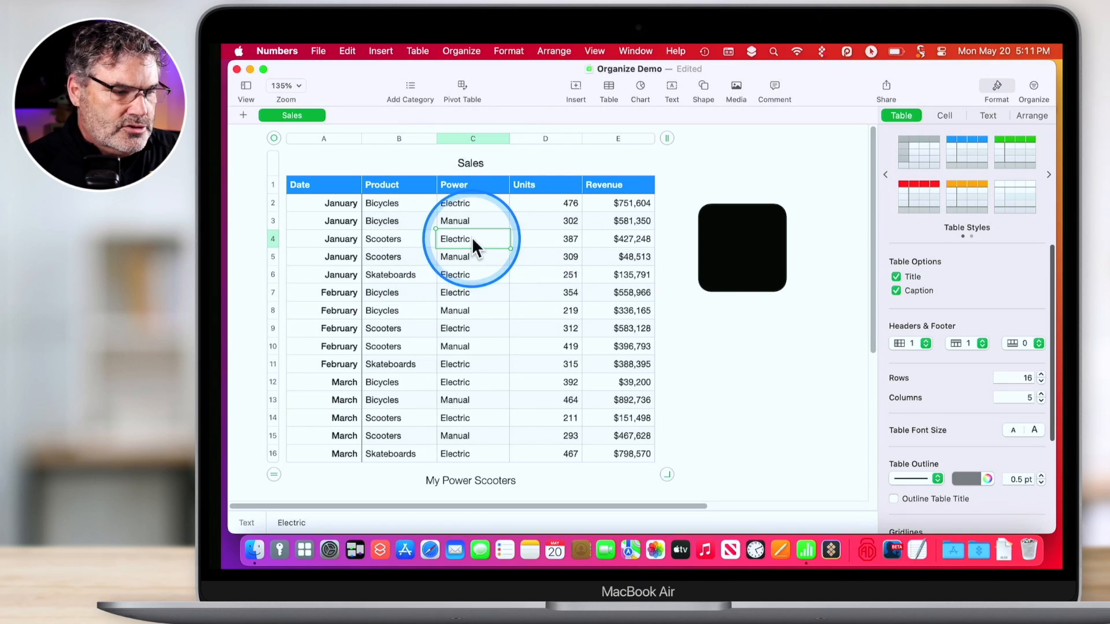
pyautogui.click(274, 139)
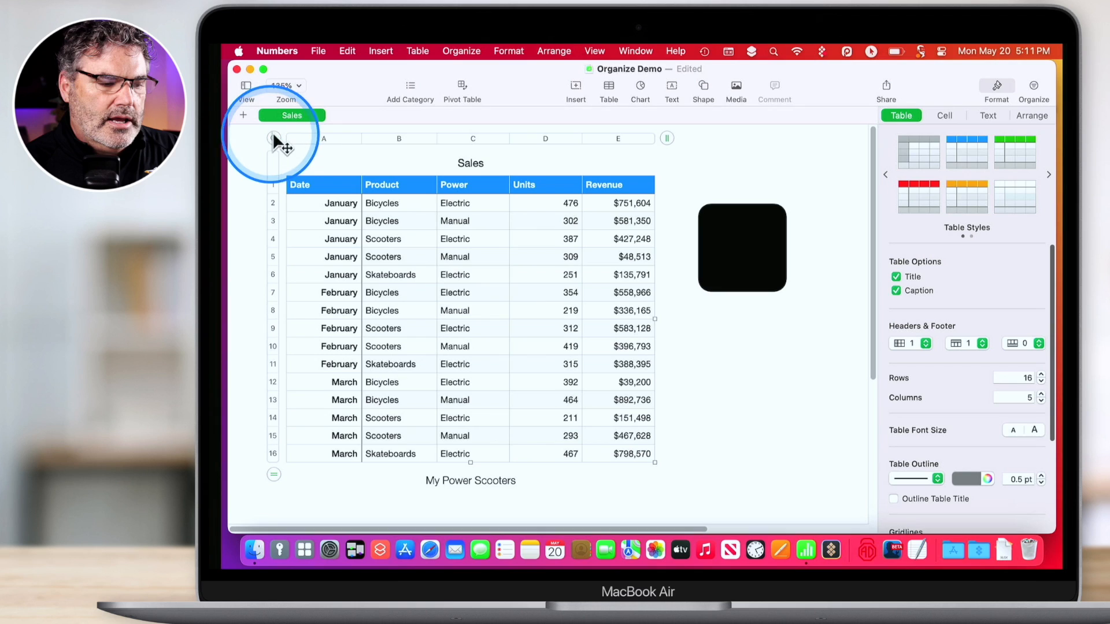
pyautogui.click(744, 248)
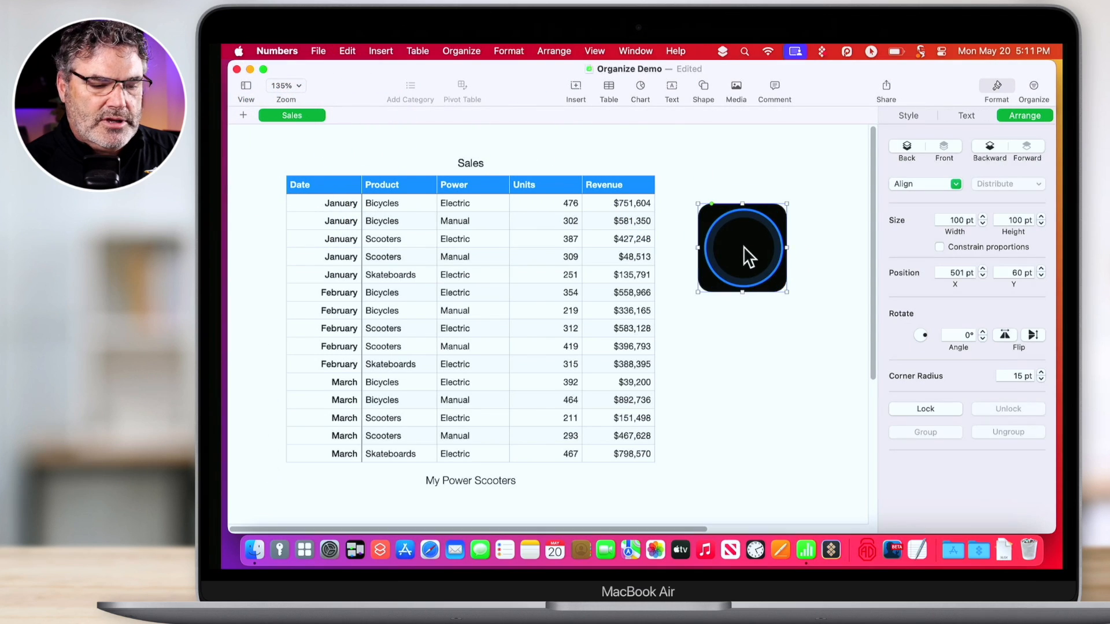
pyautogui.click(504, 273)
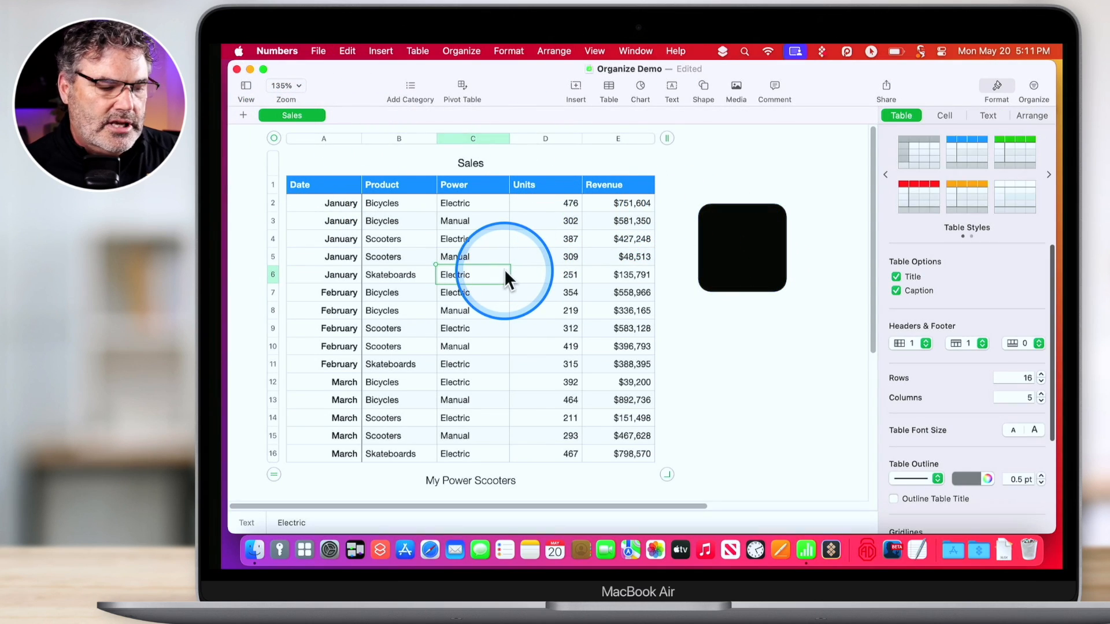
# Step: Move the whole Sales table slightly down and left, and select cell C5 and the black square
pyautogui.click(274, 137)
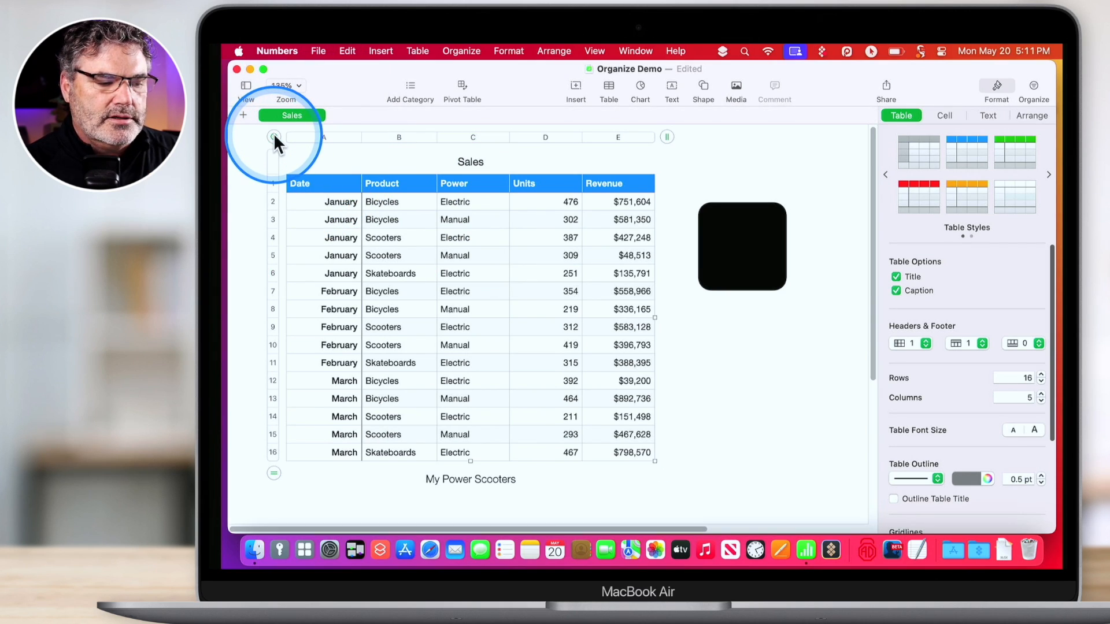
pyautogui.moveTo(274, 136)
pyautogui.mouseDown()
pyautogui.moveTo(290, 152)
pyautogui.moveTo(271, 140)
pyautogui.mouseUp()
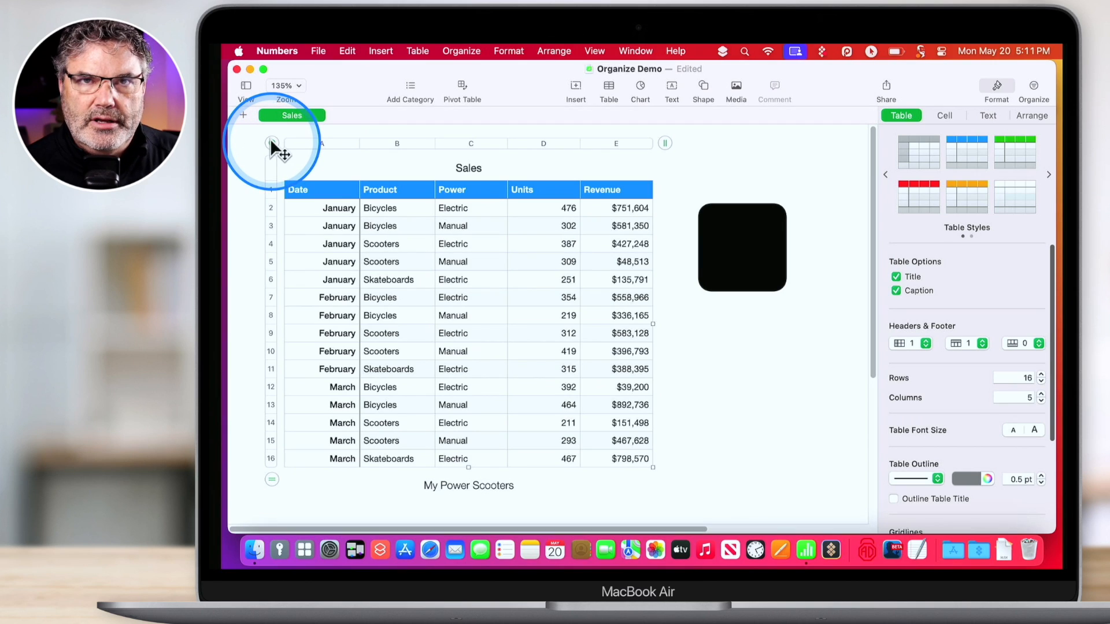
pyautogui.click(455, 263)
pyautogui.click(747, 237)
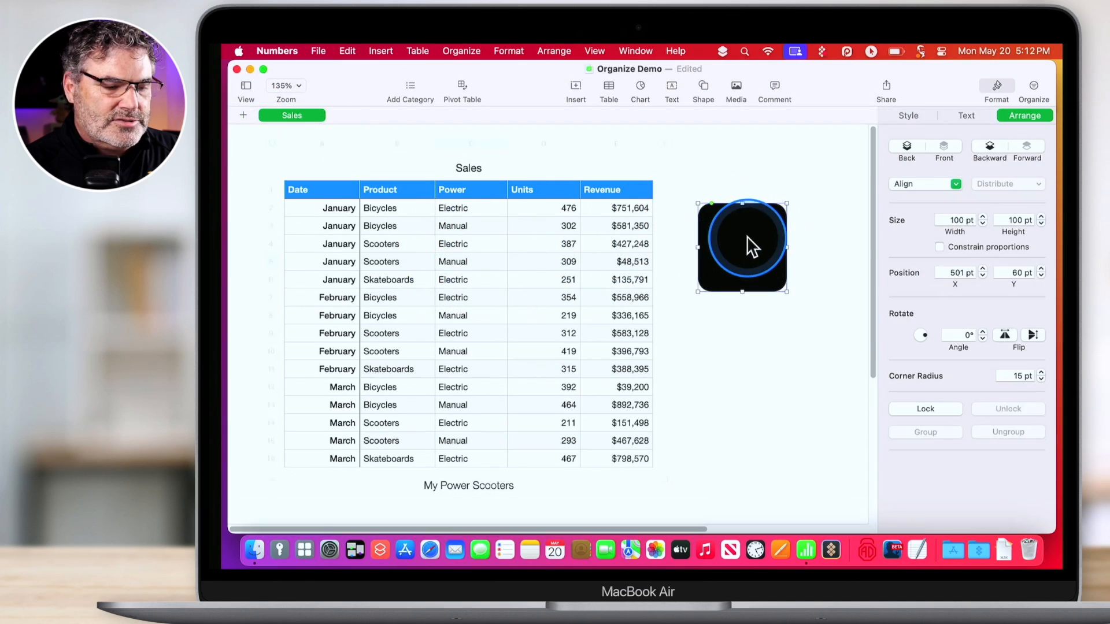
# Step: Delete the black rounded square and select the cell range C5:D9 in the Sales table
pyautogui.press('Delete')
pyautogui.click(460, 258)
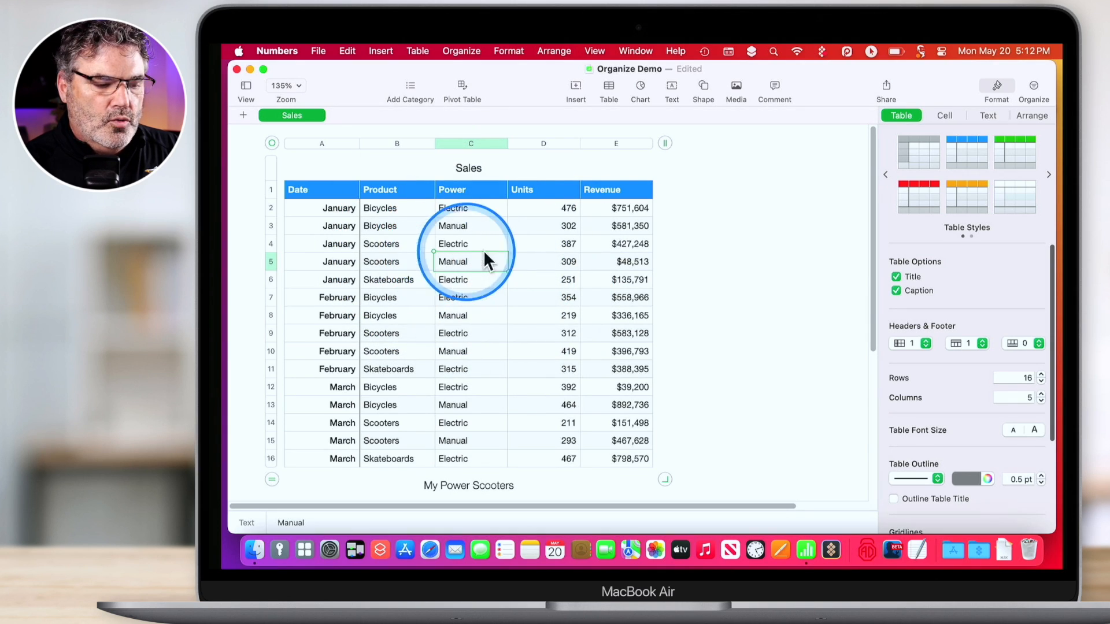
pyautogui.moveTo(507, 267); pyautogui.dragTo(547, 335)
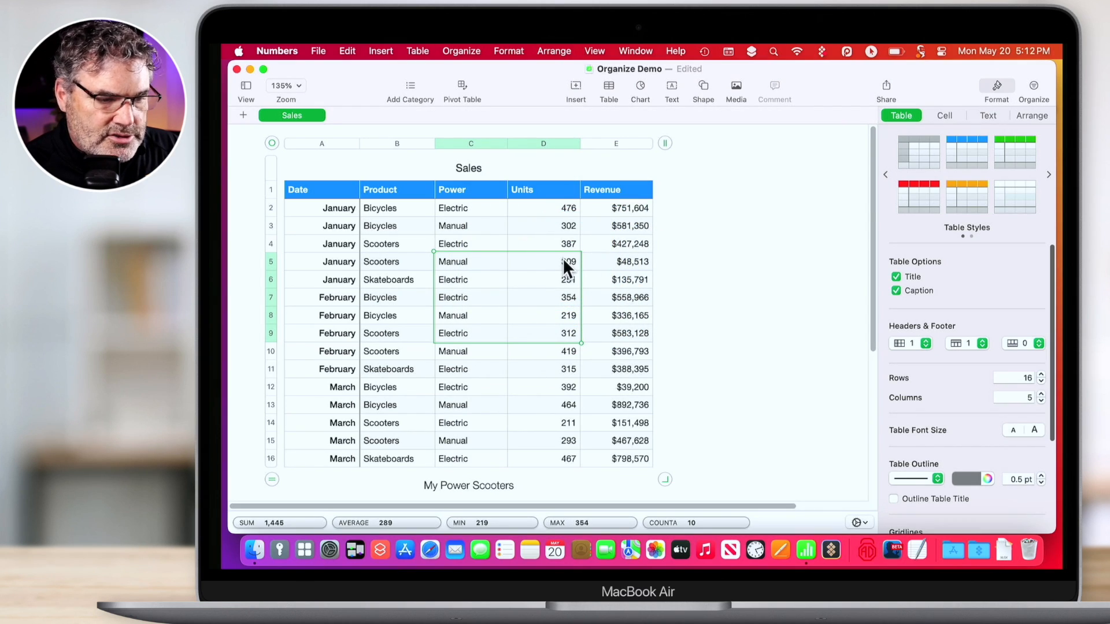
# Step: Clear the range selection, and select cell C2, all of column C, row 8 and rows 8 to 11 in turn
pyautogui.click(710, 229)
pyautogui.click(481, 213)
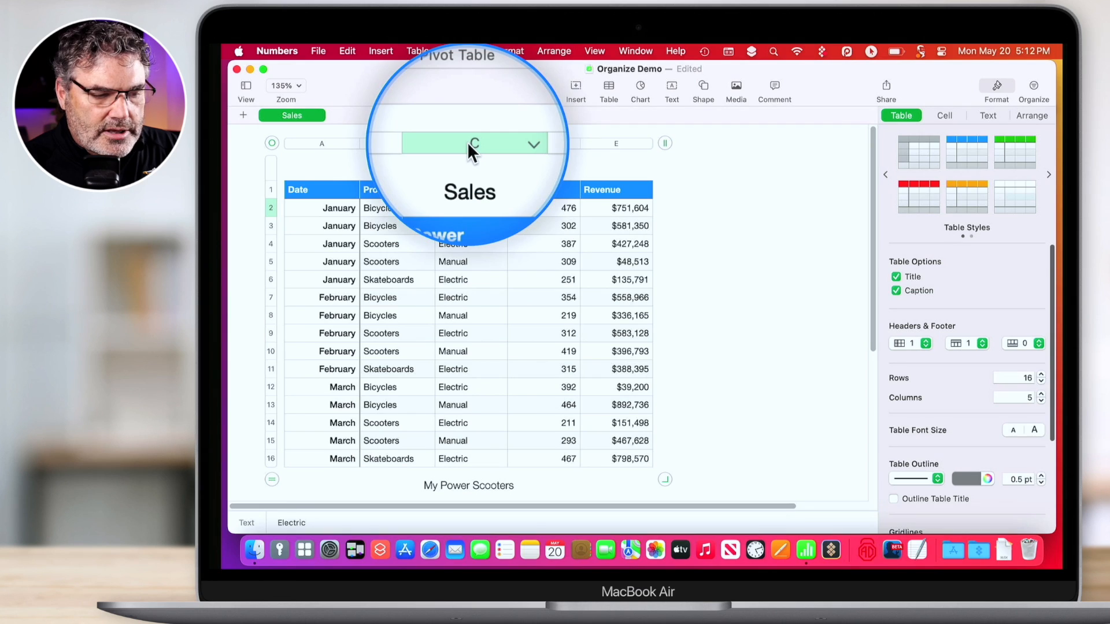
pyautogui.click(467, 141)
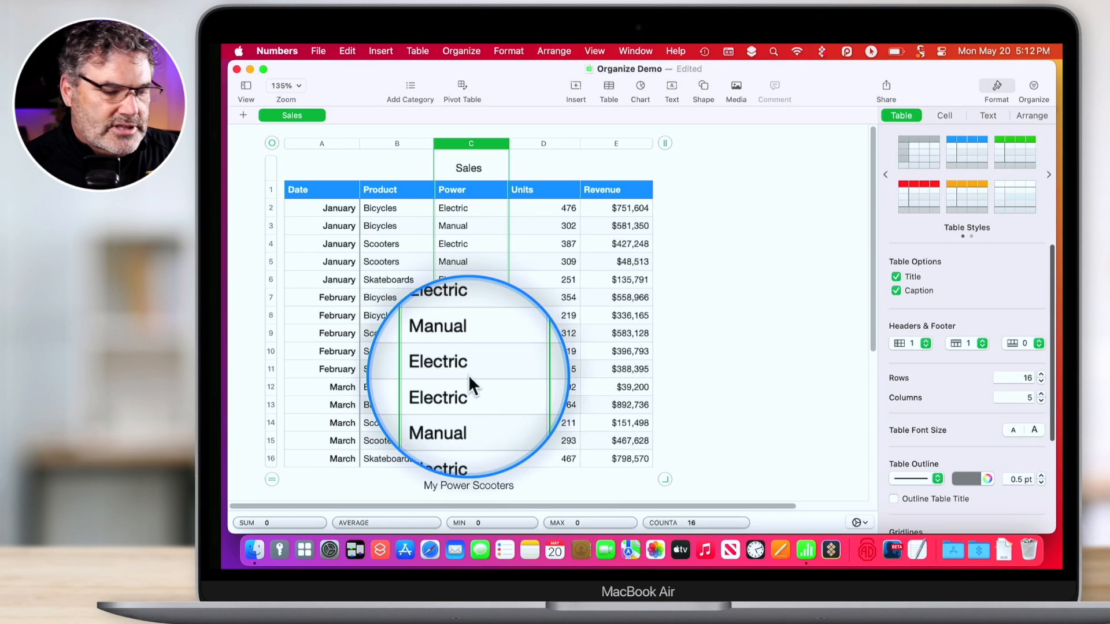
pyautogui.click(266, 315)
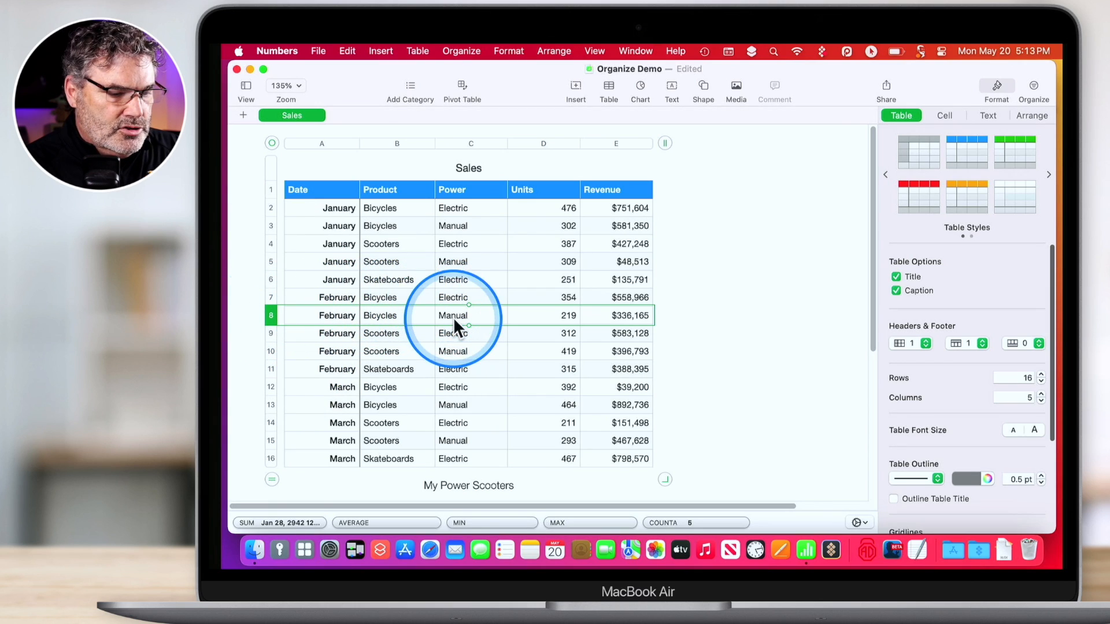
pyautogui.moveTo(471, 327); pyautogui.dragTo(461, 376)
pyautogui.moveTo(278, 354)
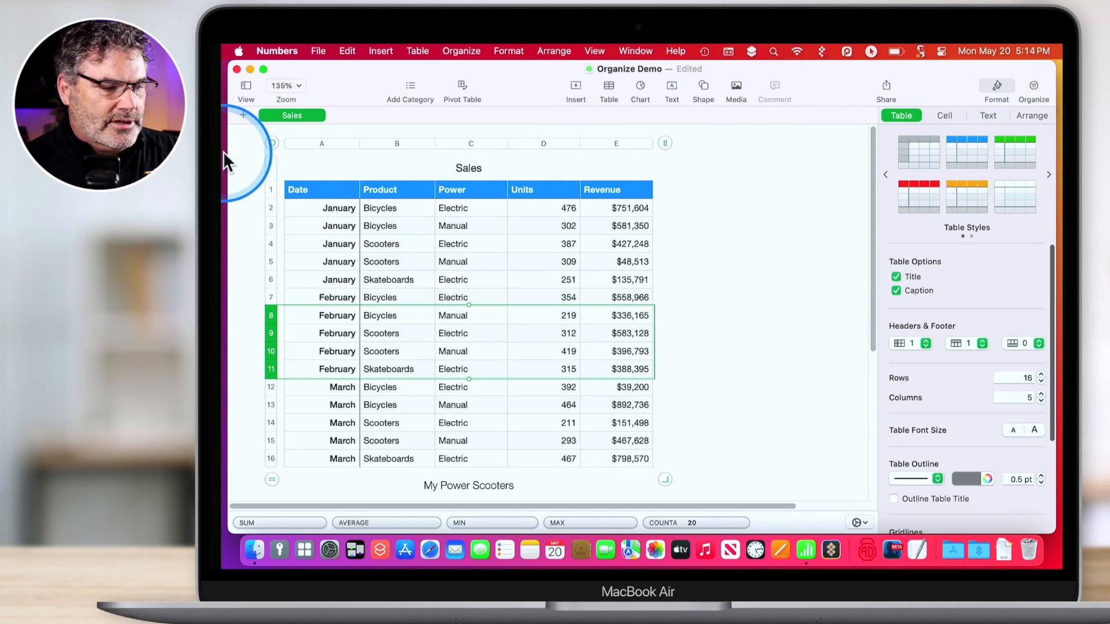
# Step: Select the whole Sales table, look through its formatting options, and resize it to columns about 113 pt wide and rows about 18 pt high
pyautogui.click(271, 145)
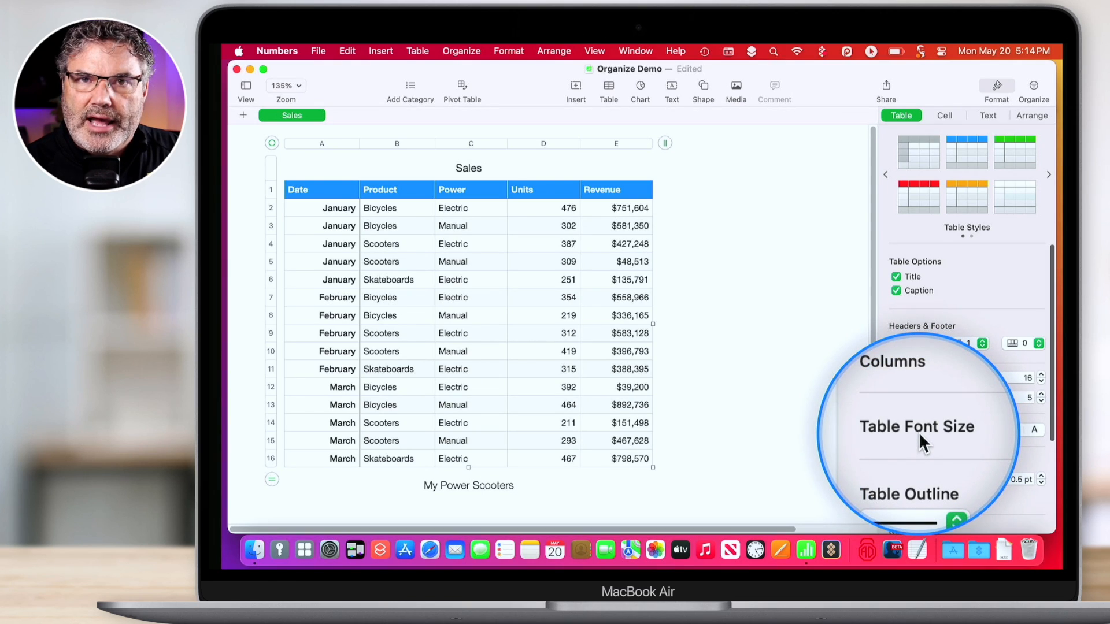
pyautogui.scroll(-3, 918, 432)
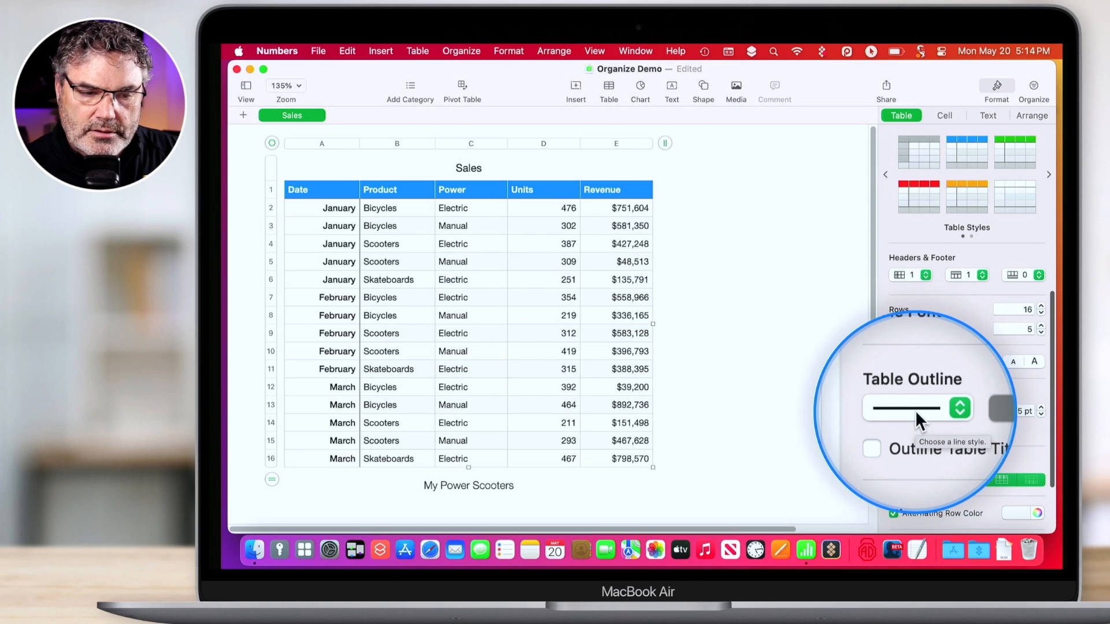
pyautogui.scroll(-2, 924, 410)
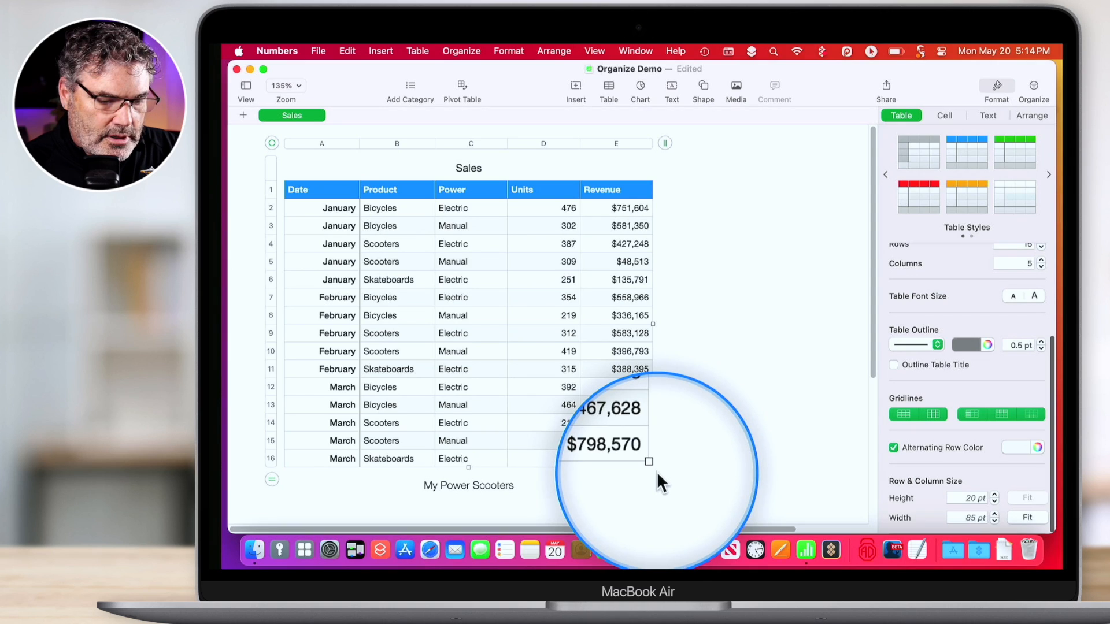
pyautogui.moveTo(649, 461); pyautogui.dragTo(791, 441)
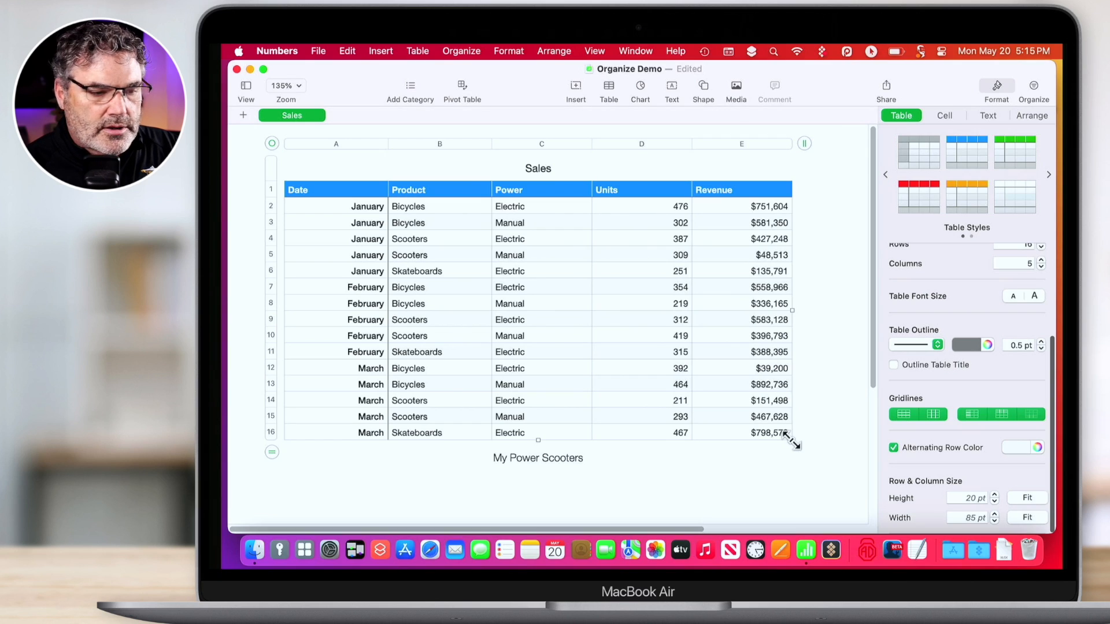
# Step: Widen column C to about 122 pt and increase the height of row 8 to about 33 pt
pyautogui.click(557, 145)
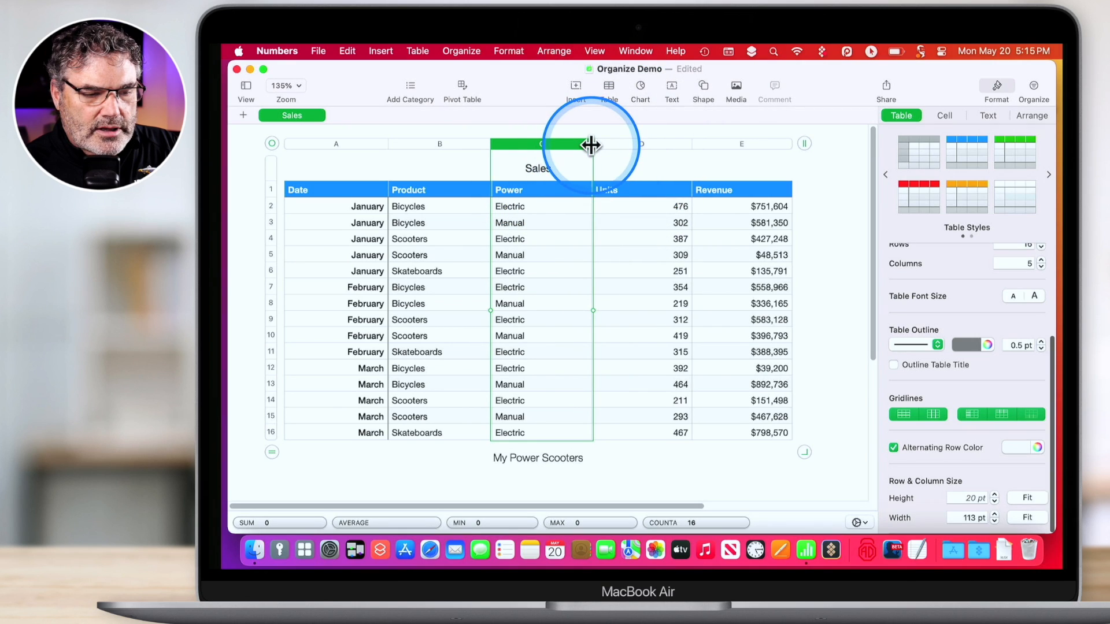
pyautogui.moveTo(590, 145)
pyautogui.mouseDown()
pyautogui.moveTo(641, 144)
pyautogui.moveTo(587, 144)
pyautogui.moveTo(618, 144)
pyautogui.moveTo(591, 144)
pyautogui.moveTo(601, 144)
pyautogui.mouseUp()
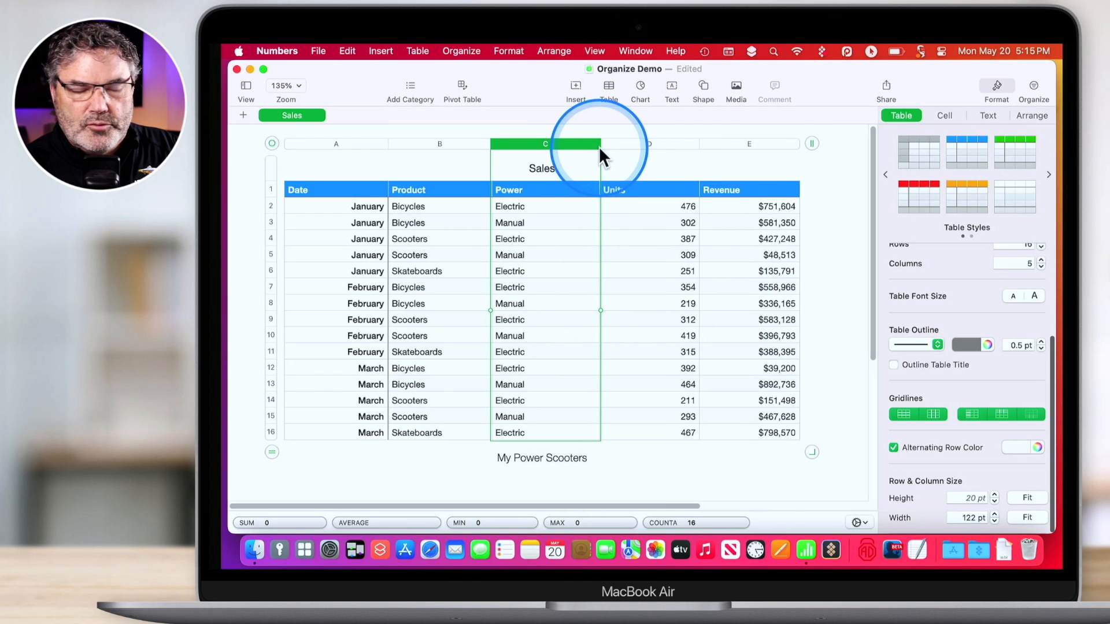
pyautogui.click(271, 303)
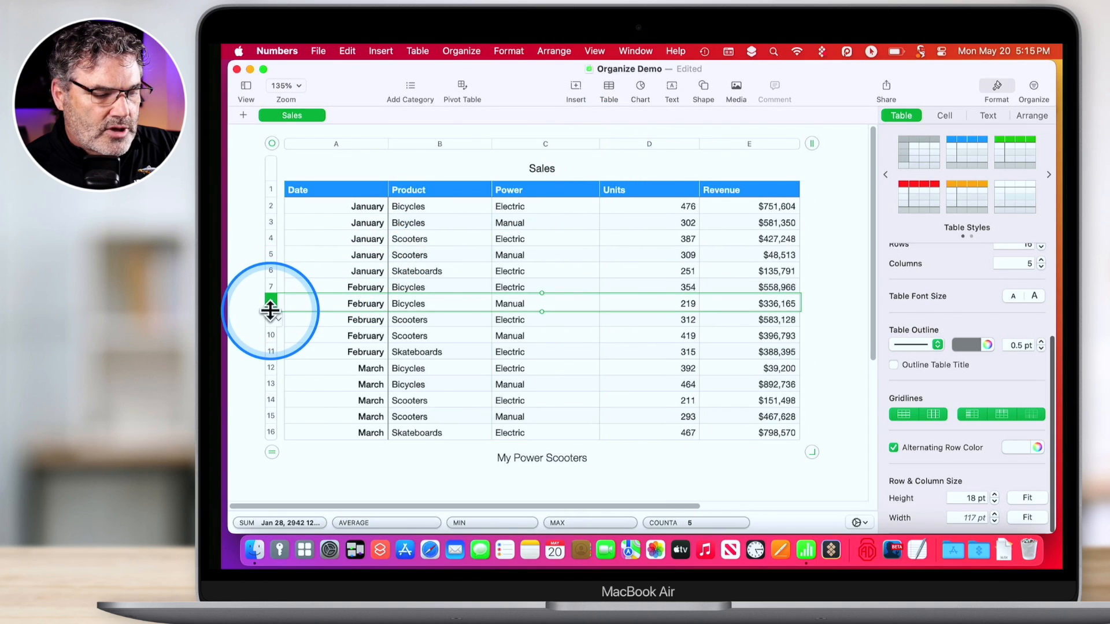
pyautogui.moveTo(271, 311)
pyautogui.mouseDown()
pyautogui.moveTo(265, 339)
pyautogui.moveTo(268, 322)
pyautogui.mouseUp()
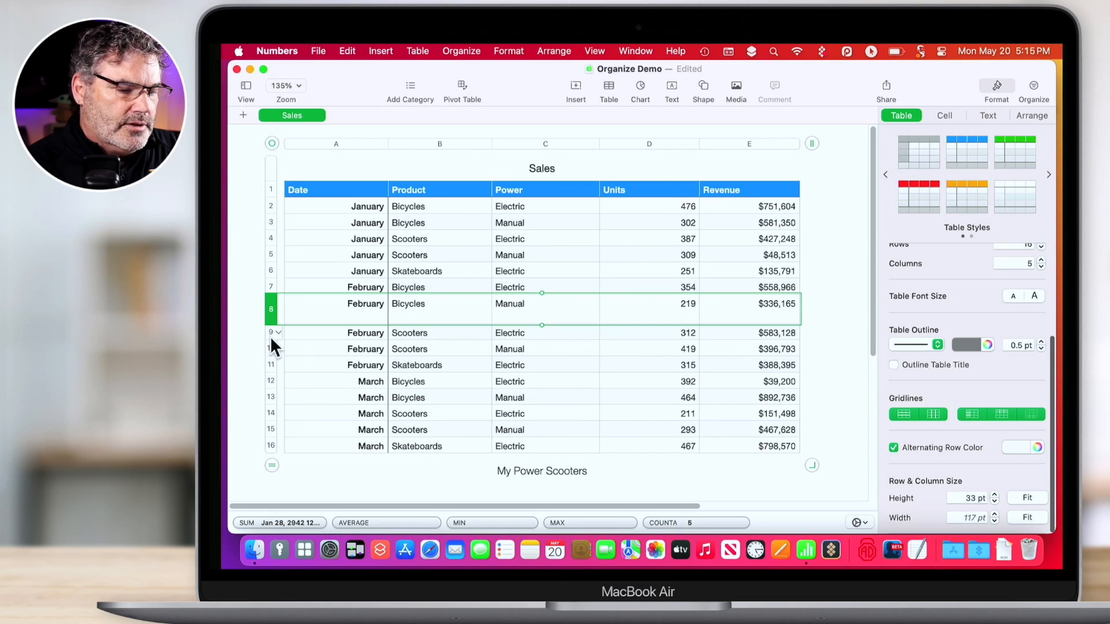
# Step: Try a 4 pt outline border on cell C5 and deselect the cell to view it
pyautogui.click(523, 249)
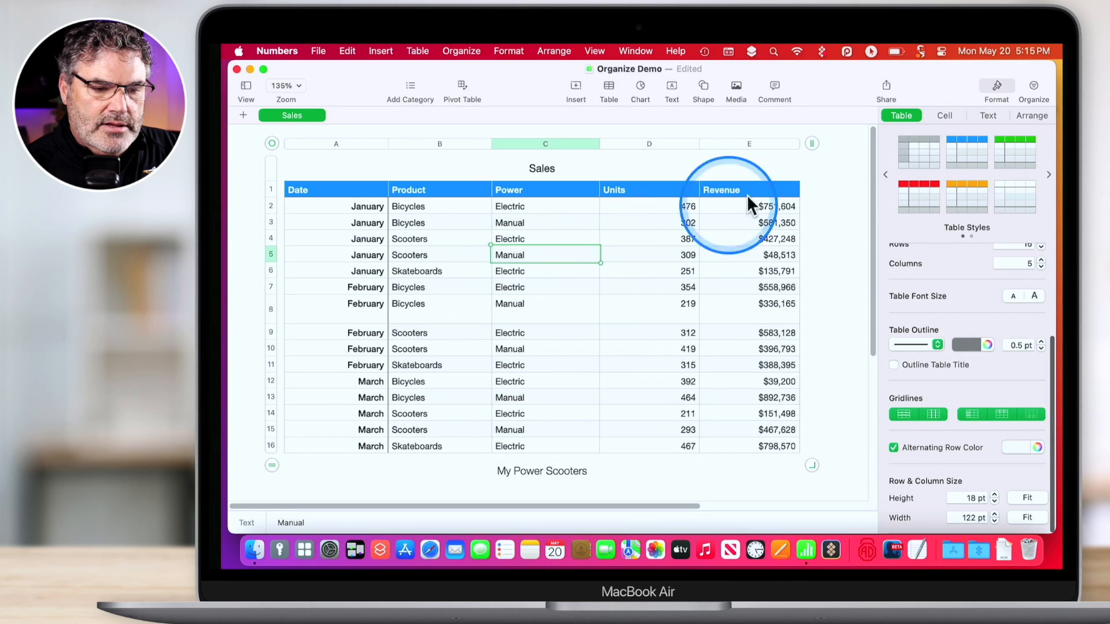
pyautogui.click(945, 115)
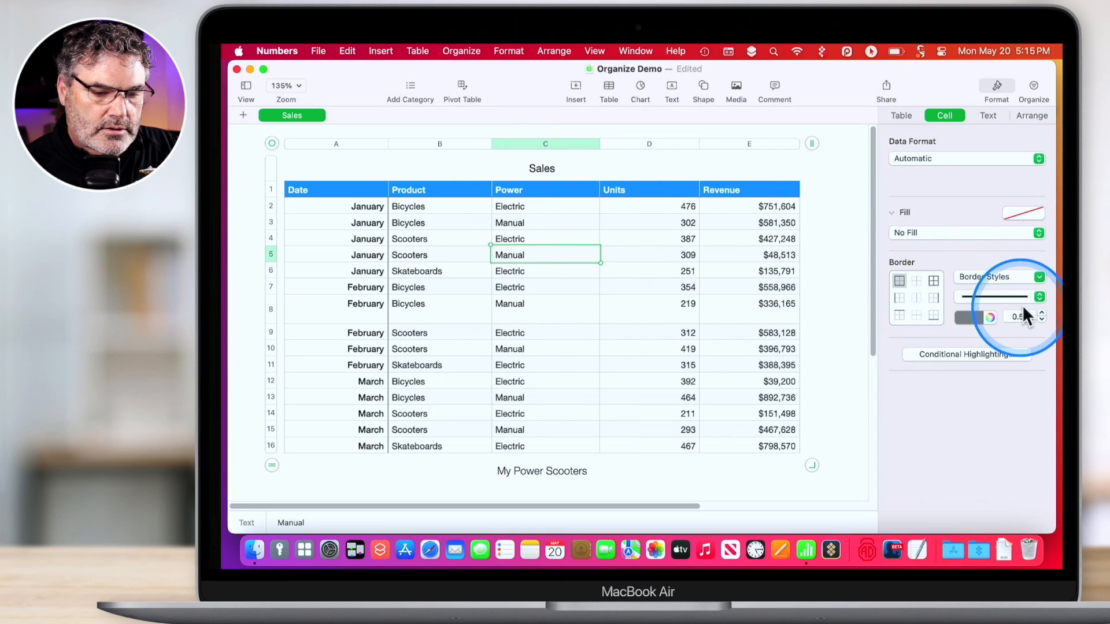
pyautogui.click(1042, 312)
pyautogui.click(1041, 312)
pyautogui.click(1042, 312)
pyautogui.click(1042, 312)
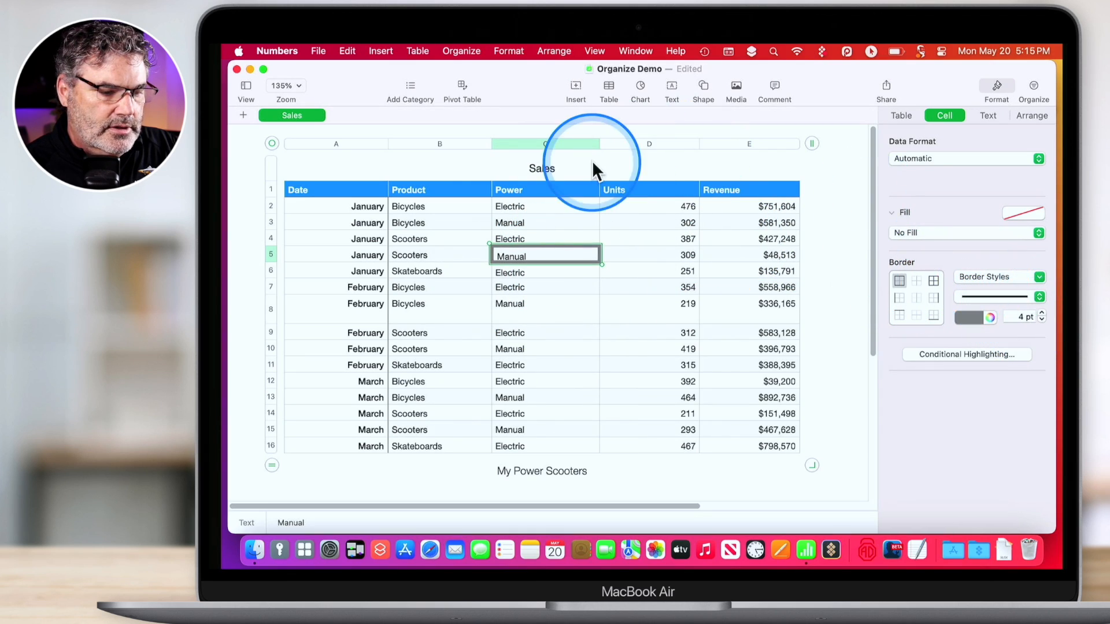
pyautogui.click(662, 169)
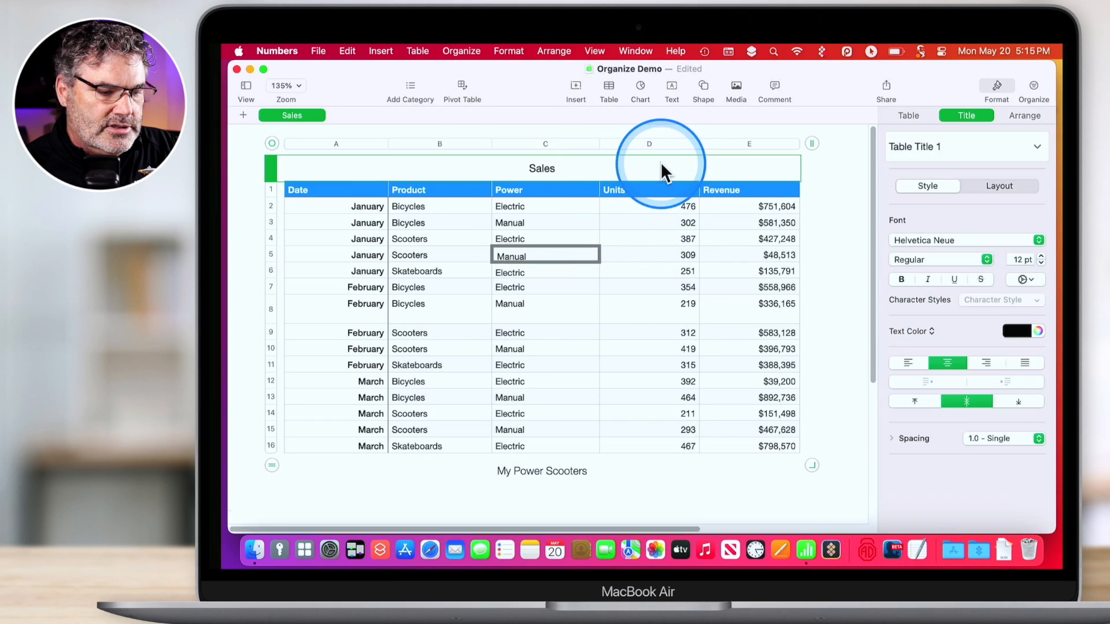
# Step: Try a 5 pt outline border around cells C5:D9 and look at the available border line styles
pyautogui.click(580, 261)
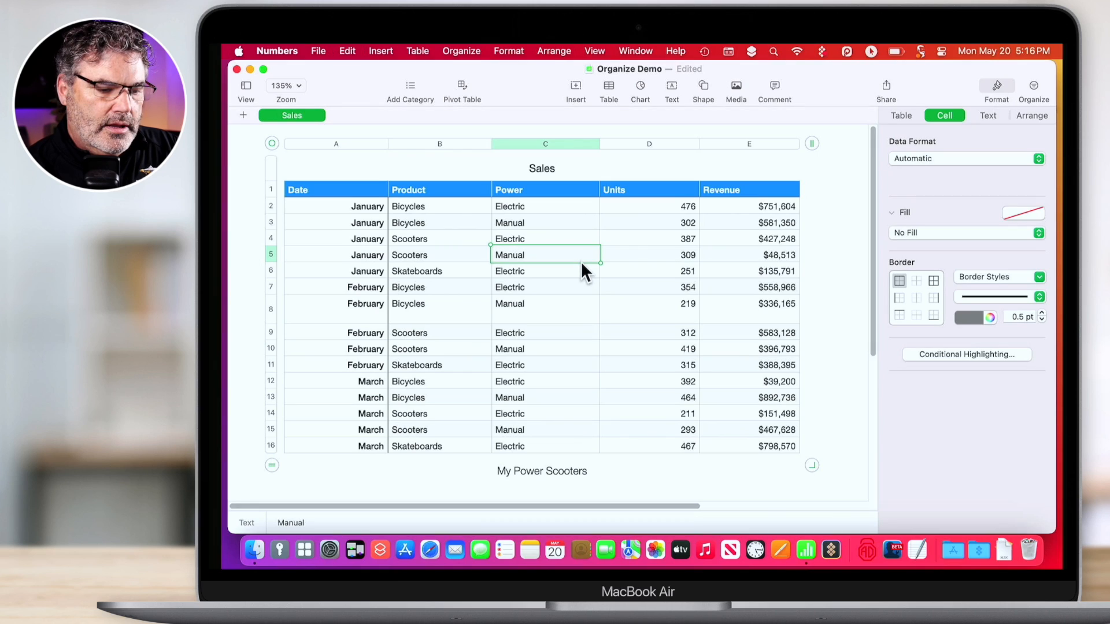
pyautogui.moveTo(599, 263); pyautogui.dragTo(694, 330)
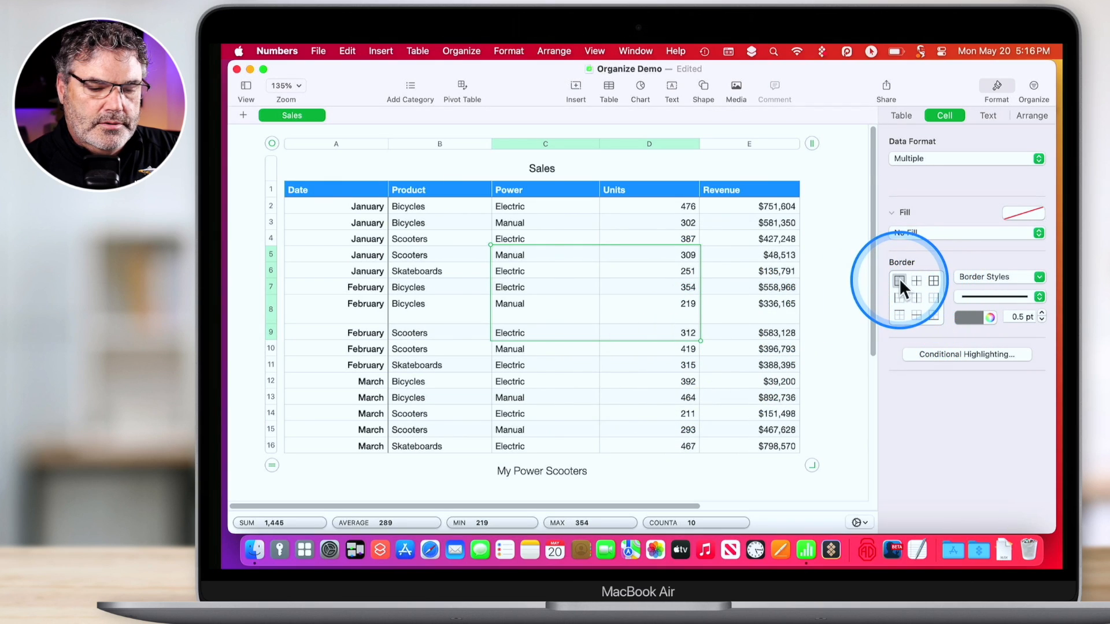
pyautogui.click(1042, 312)
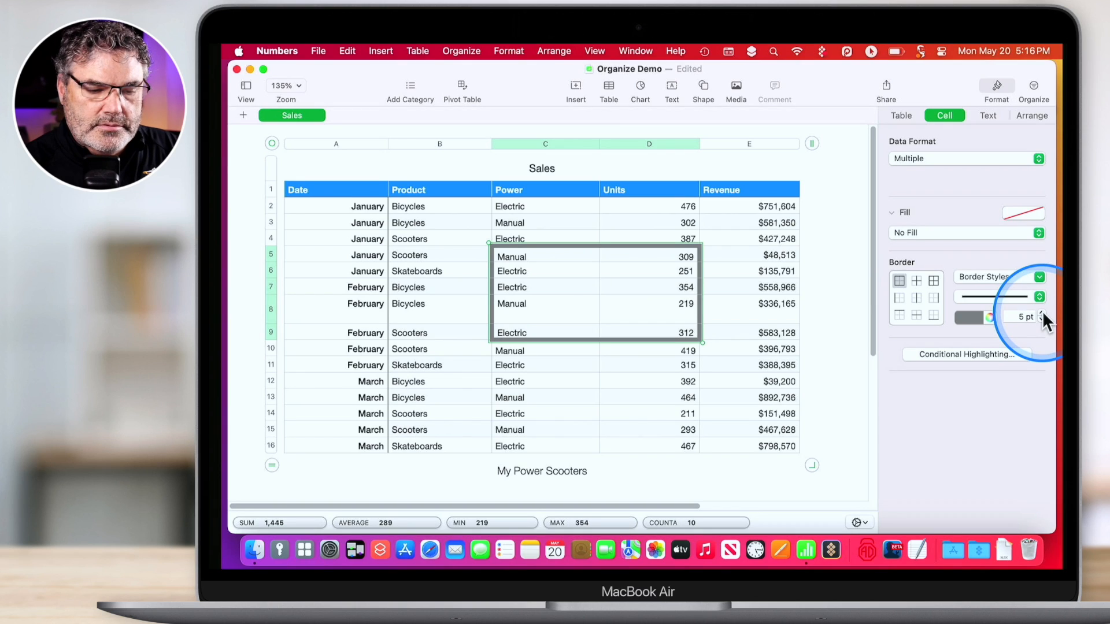
pyautogui.click(977, 296)
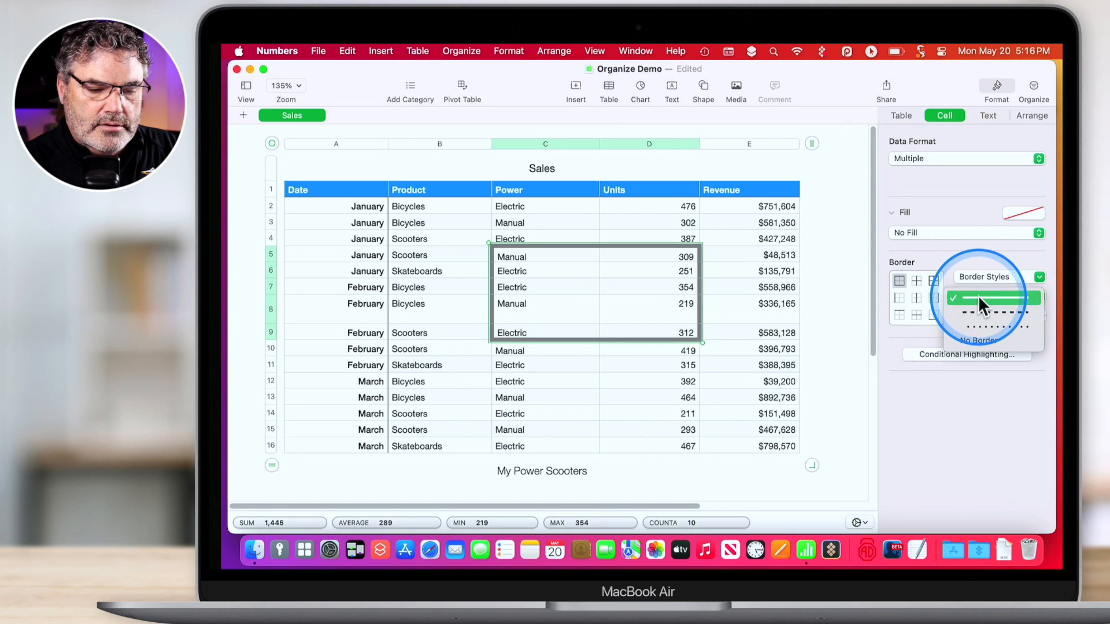
pyautogui.click(973, 269)
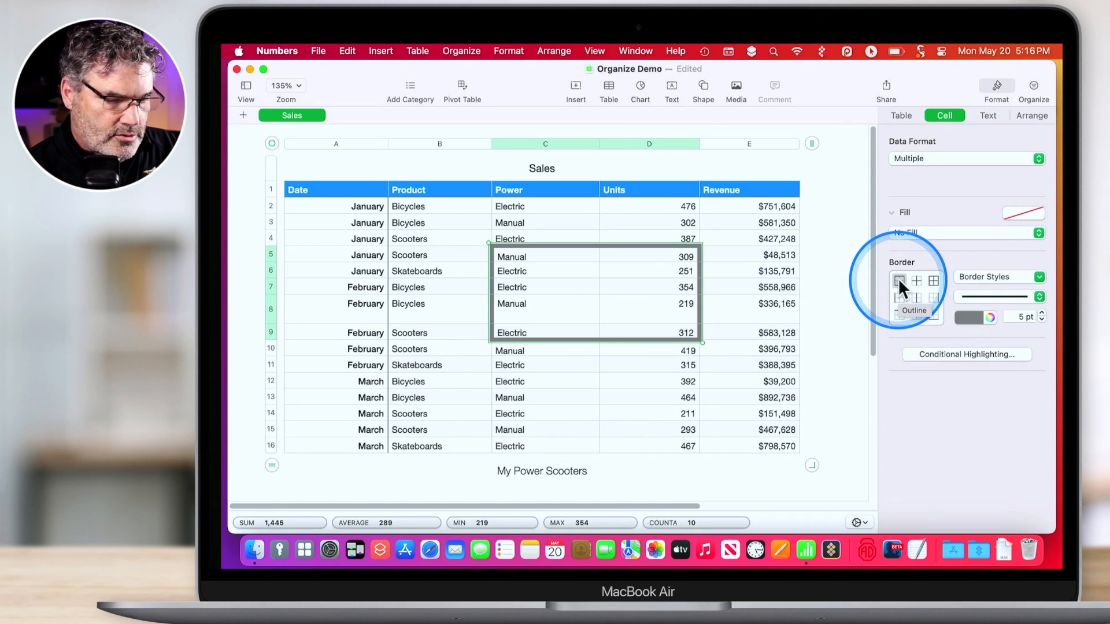
# Step: Undo the outline border changes on cells C5:D9
pyautogui.press('super+z')
pyautogui.press('super+z')
pyautogui.press('super+z')
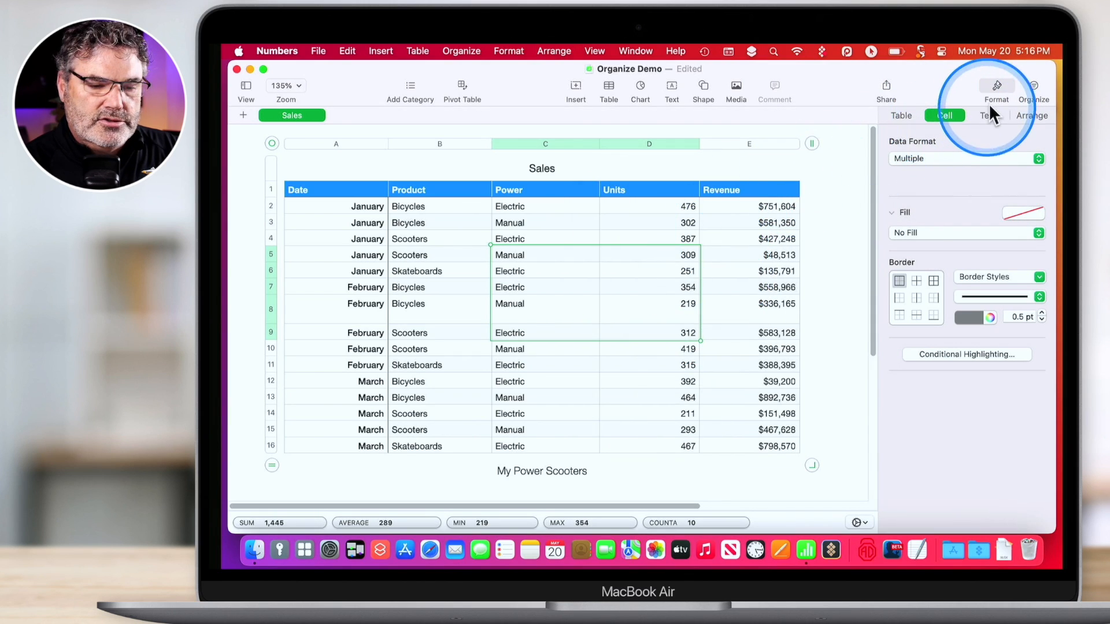
# Step: Try bold text on cells C5:D9, look at the text layout options, and set the text back to regular
pyautogui.click(988, 119)
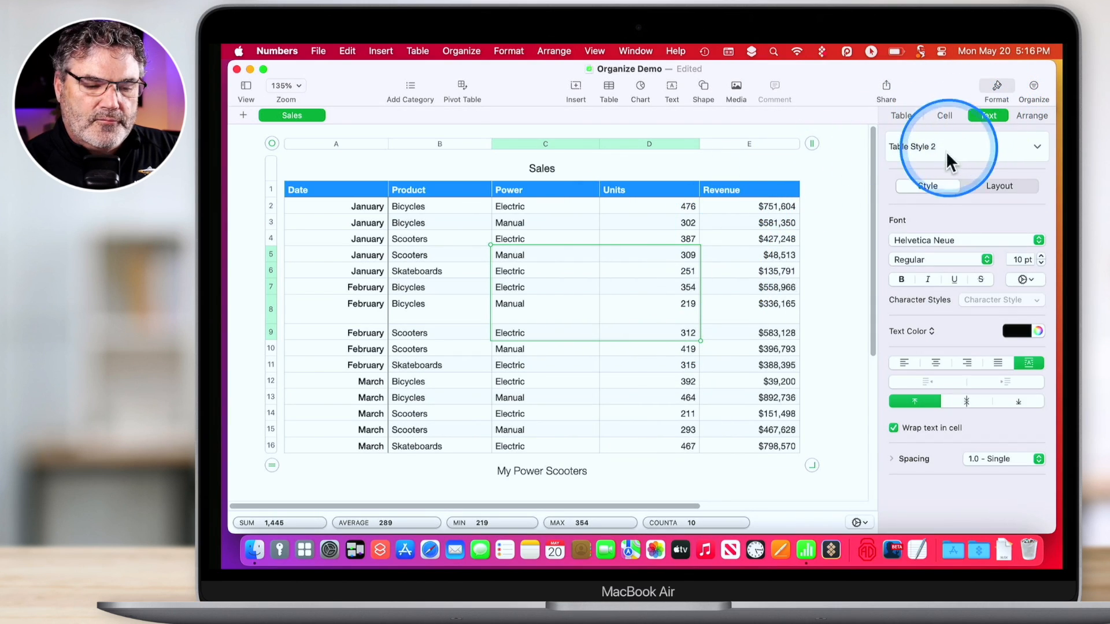
pyautogui.click(899, 279)
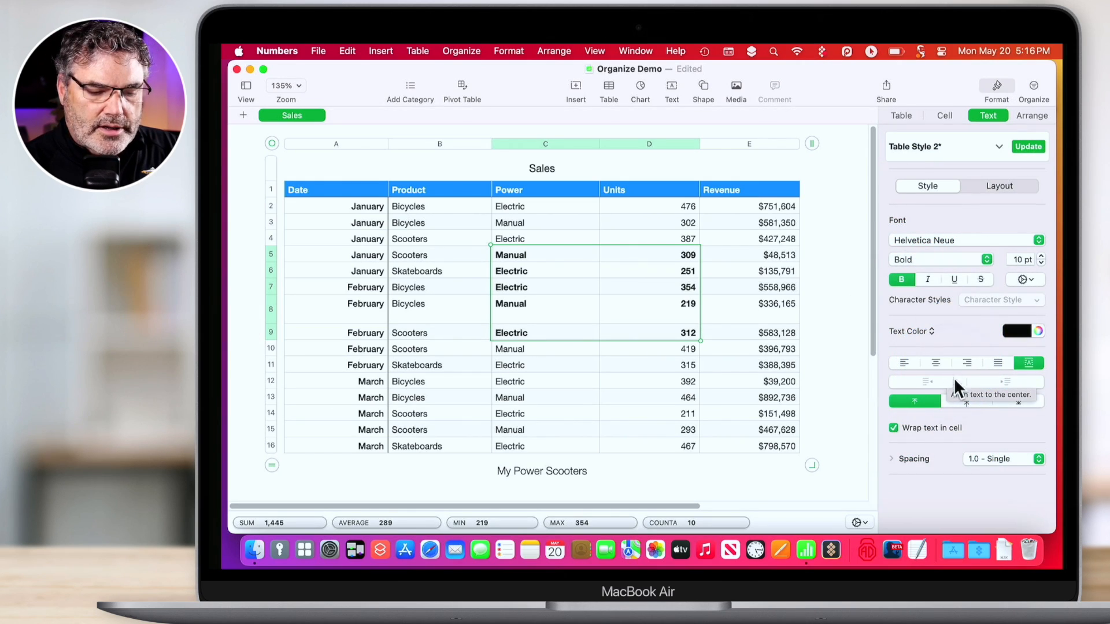
pyautogui.click(1000, 185)
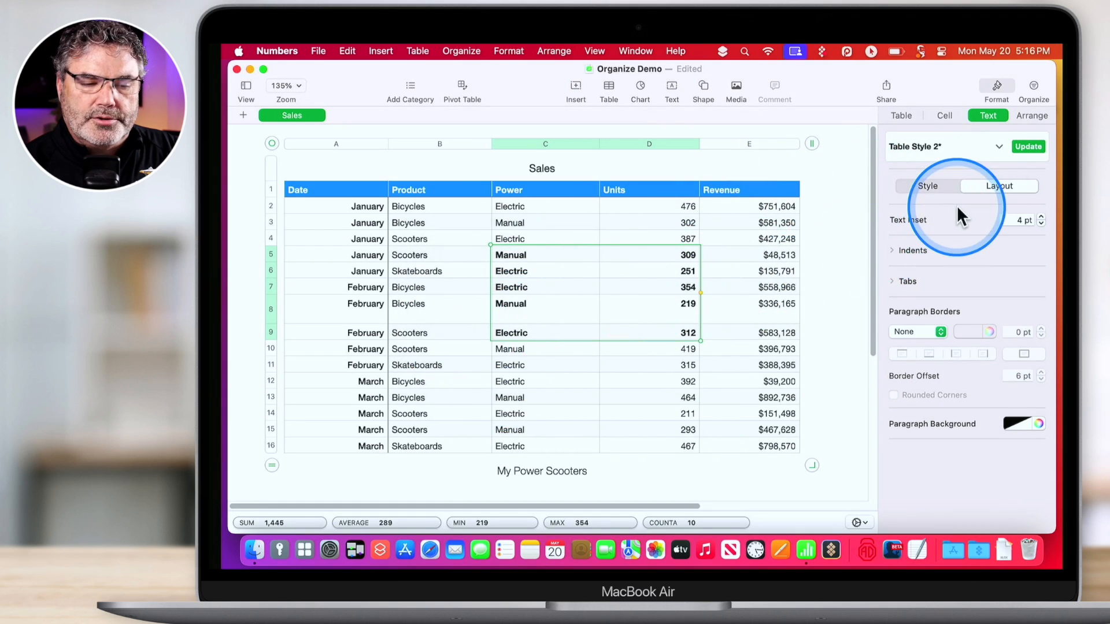
pyautogui.click(934, 185)
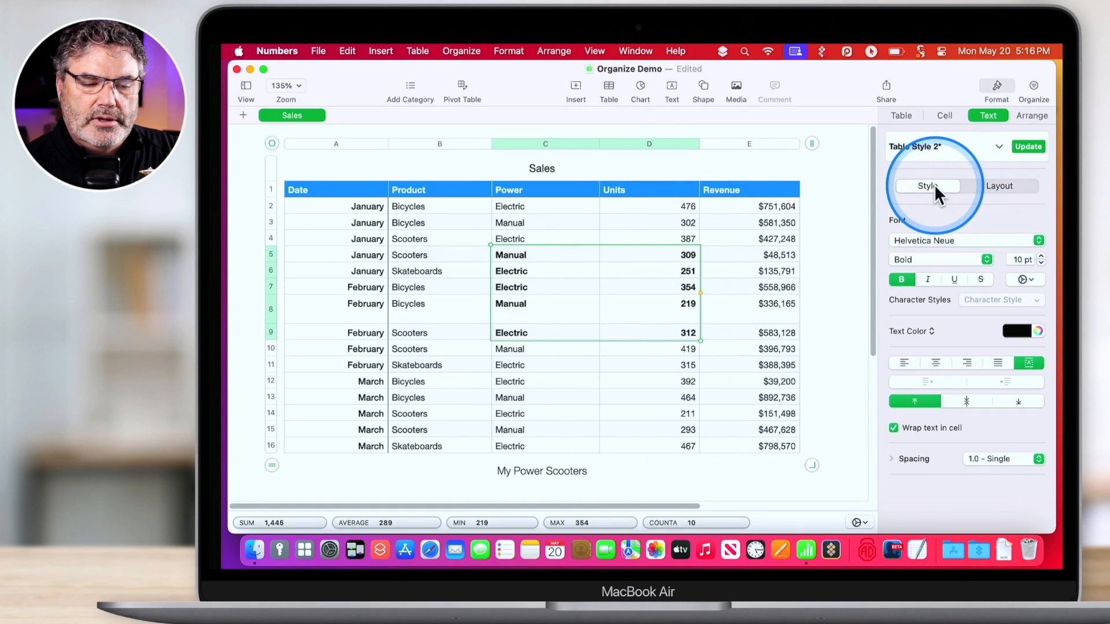
pyautogui.click(897, 278)
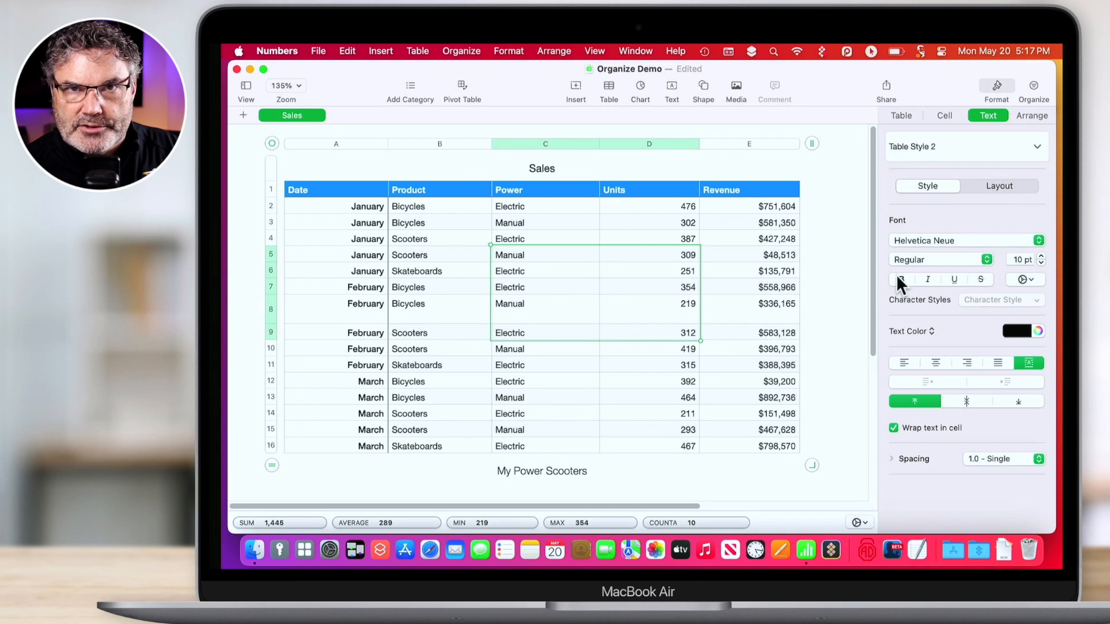
# Step: Add a conditional highlighting rule to cell E2 that applies Green Fill when the number is greater than 500000
pyautogui.click(768, 254)
pyautogui.click(770, 207)
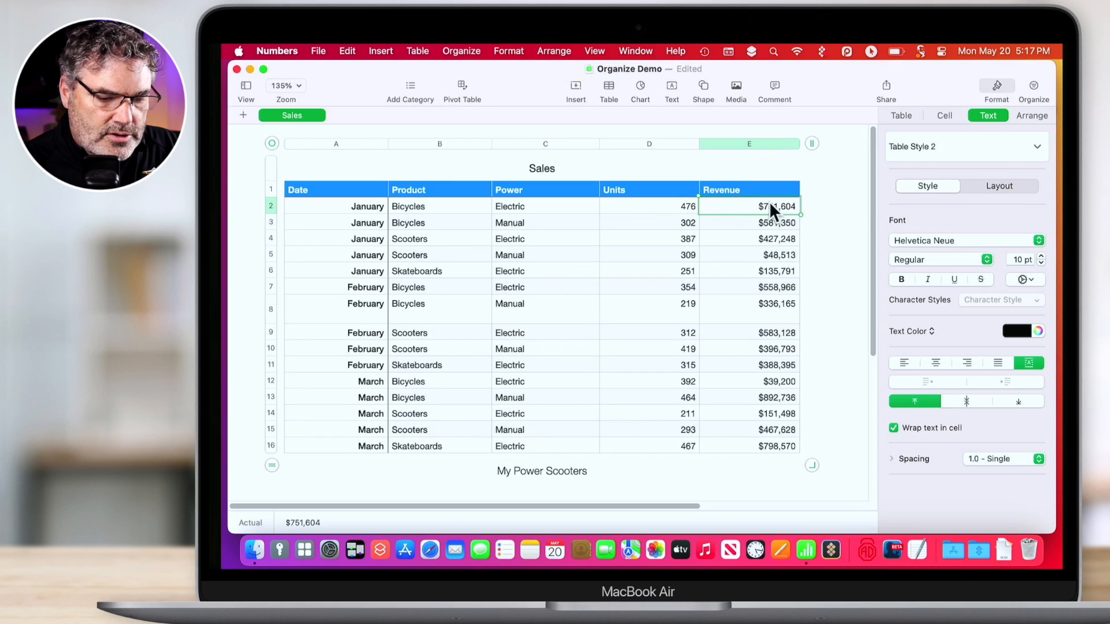
pyautogui.click(943, 115)
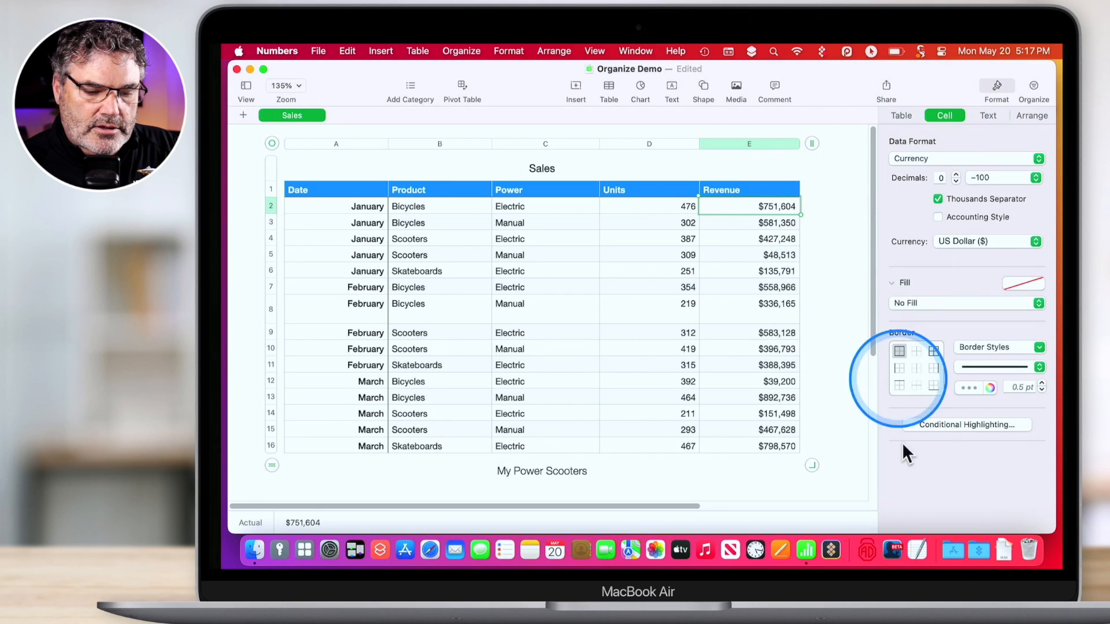
pyautogui.click(956, 426)
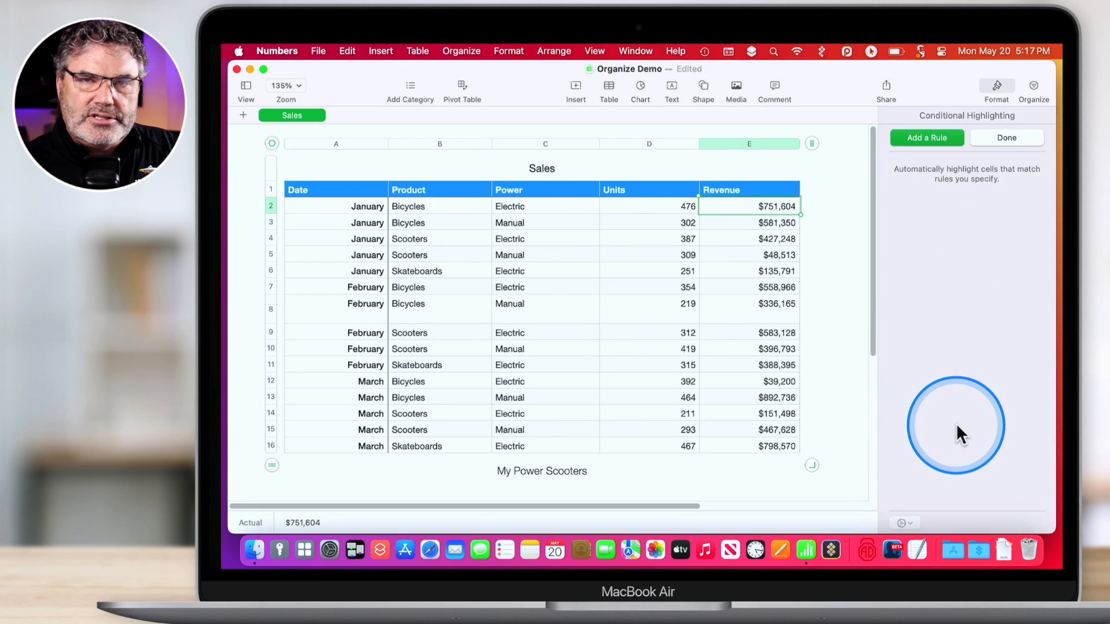
pyautogui.click(925, 137)
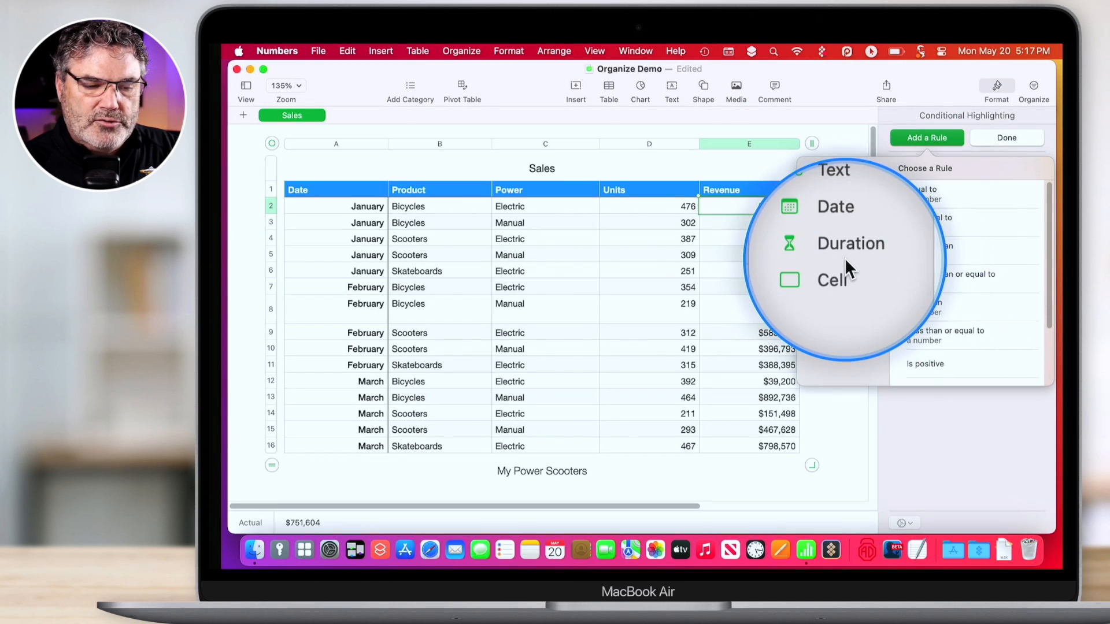
pyautogui.click(924, 252)
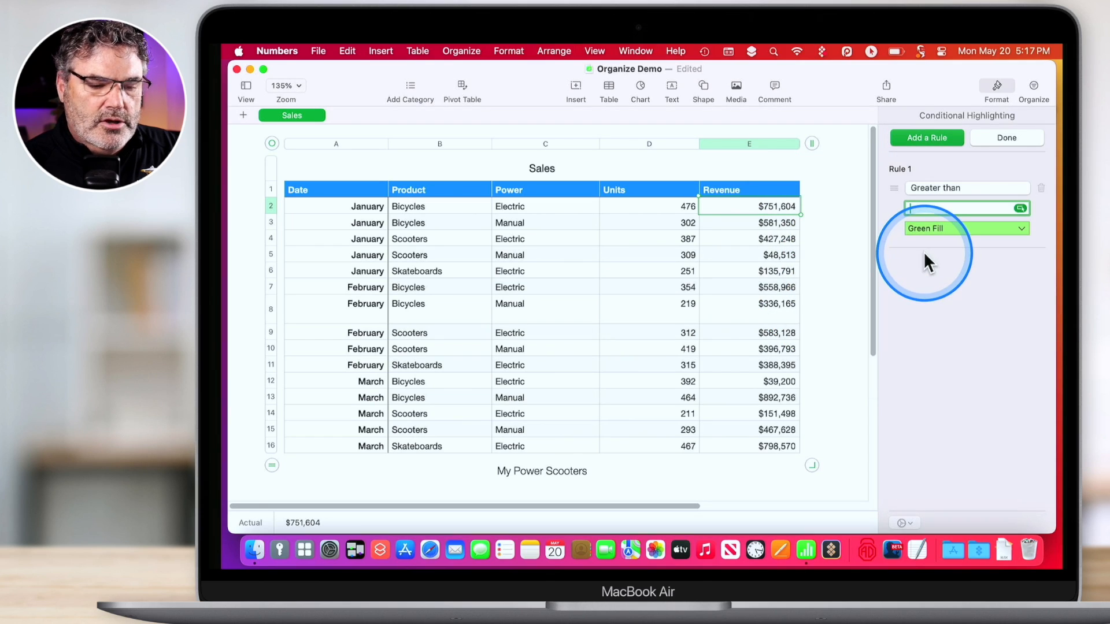
pyautogui.write('500')
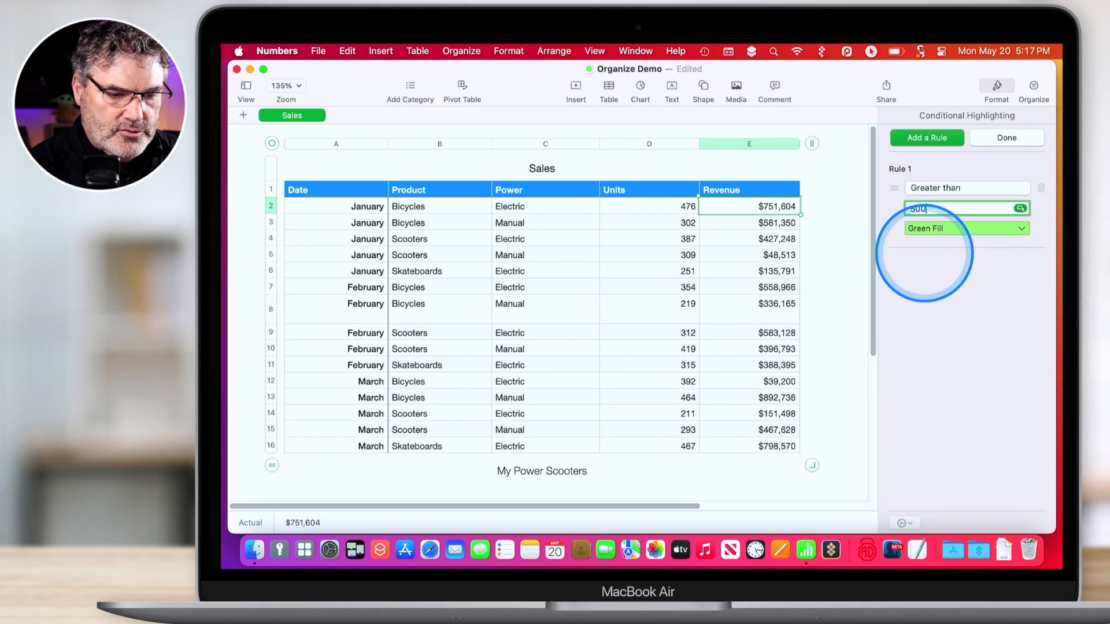
pyautogui.write('000')
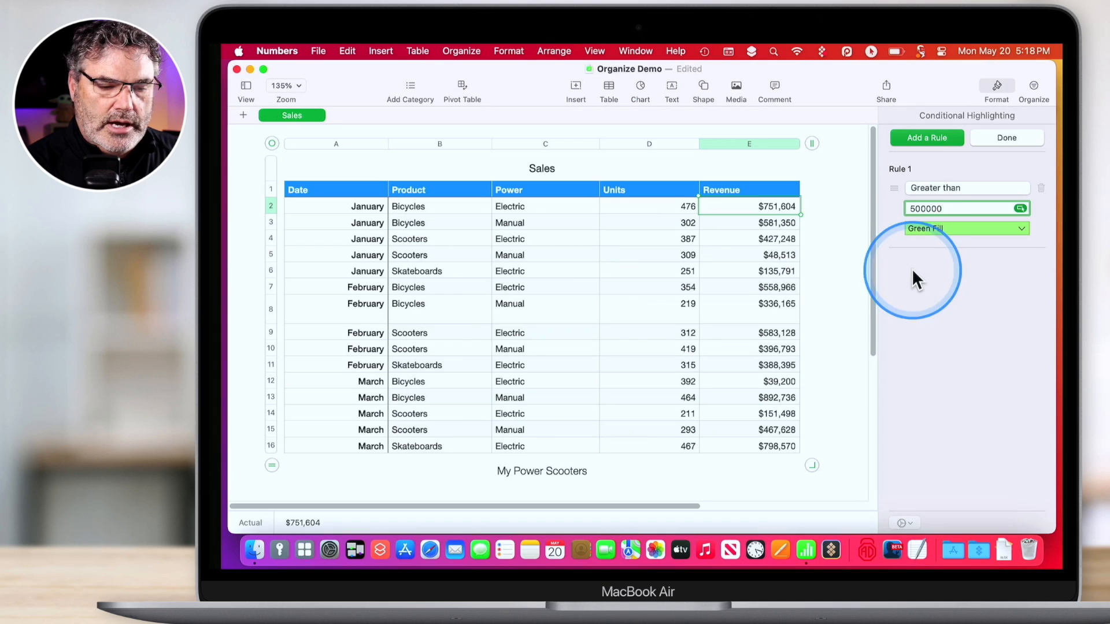
pyautogui.press('Return')
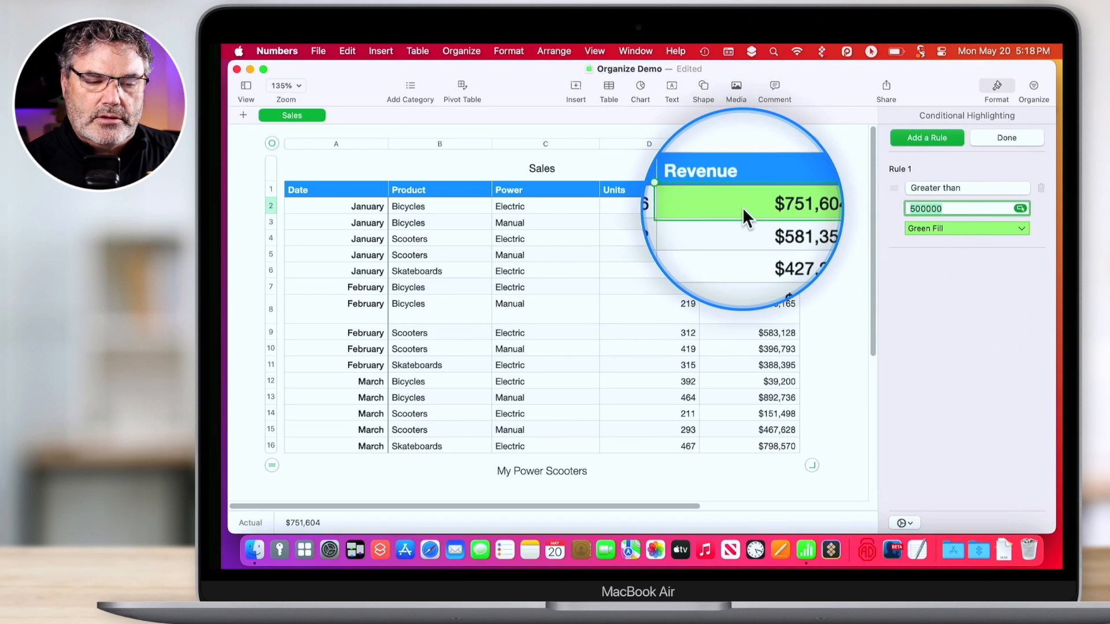
# Step: Add a second highlighting rule to cell E2 that applies Red Fill when the number is less than 300000
pyautogui.click(938, 137)
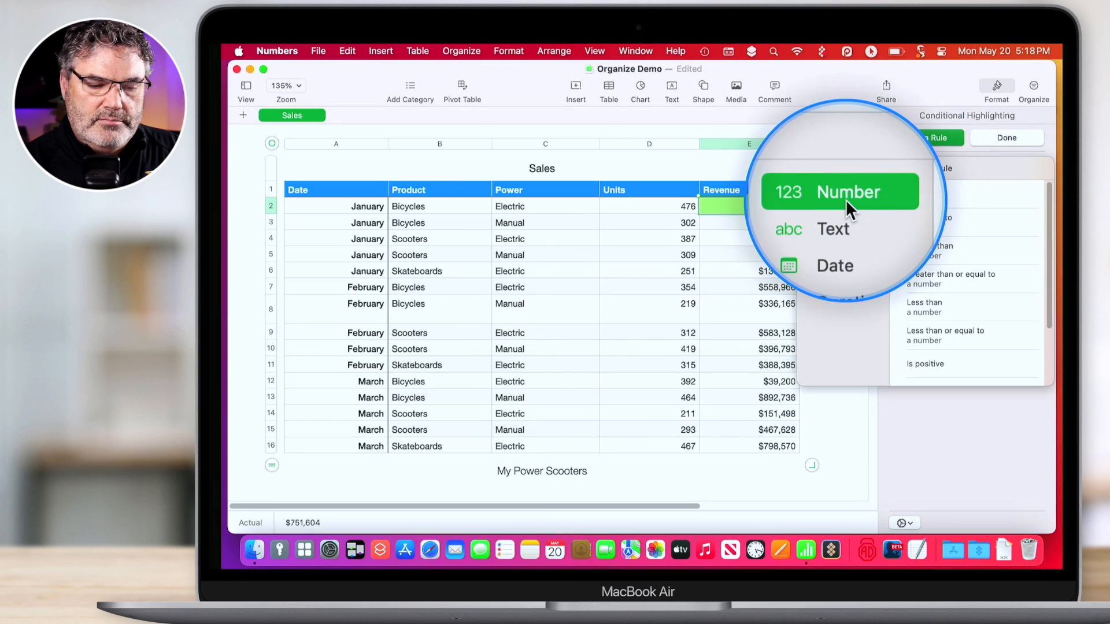
pyautogui.click(924, 307)
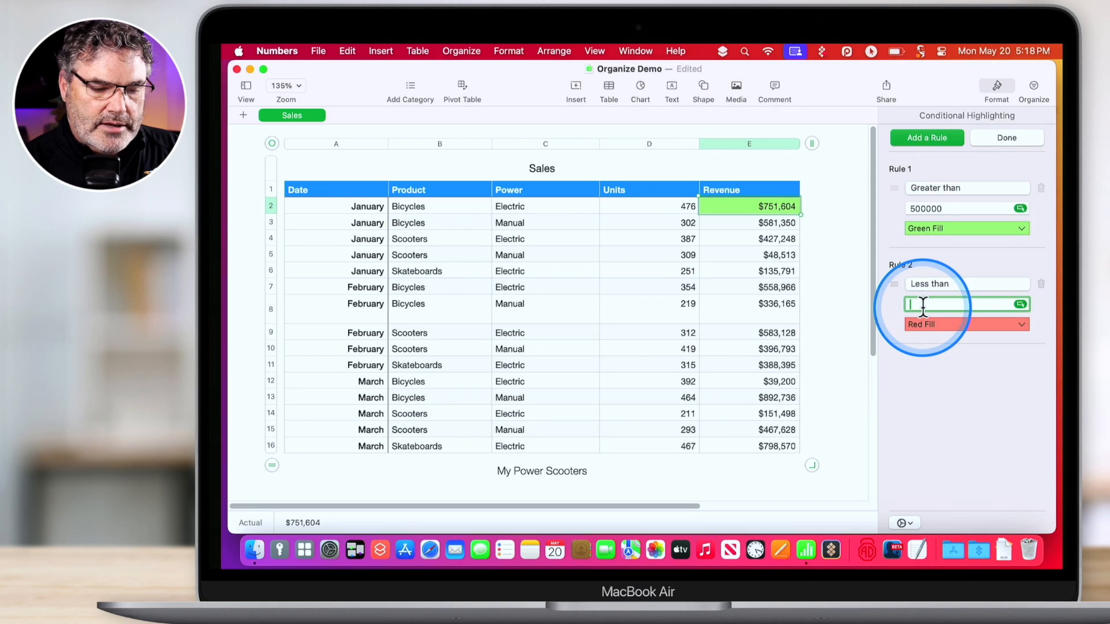
pyautogui.write('3000')
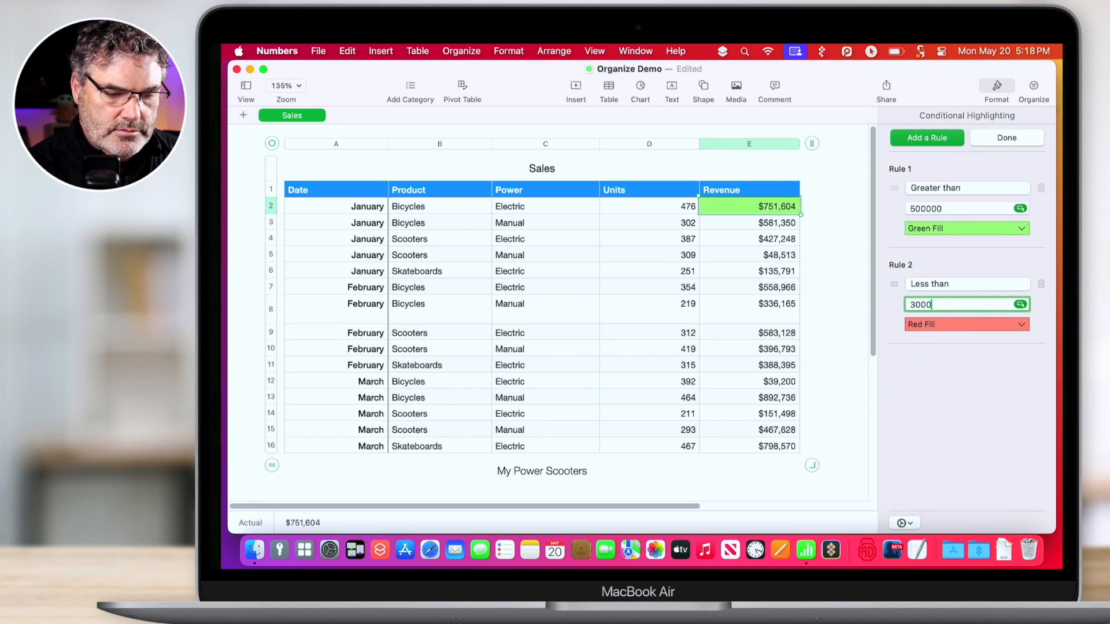
pyautogui.write('00')
pyautogui.press('Return')
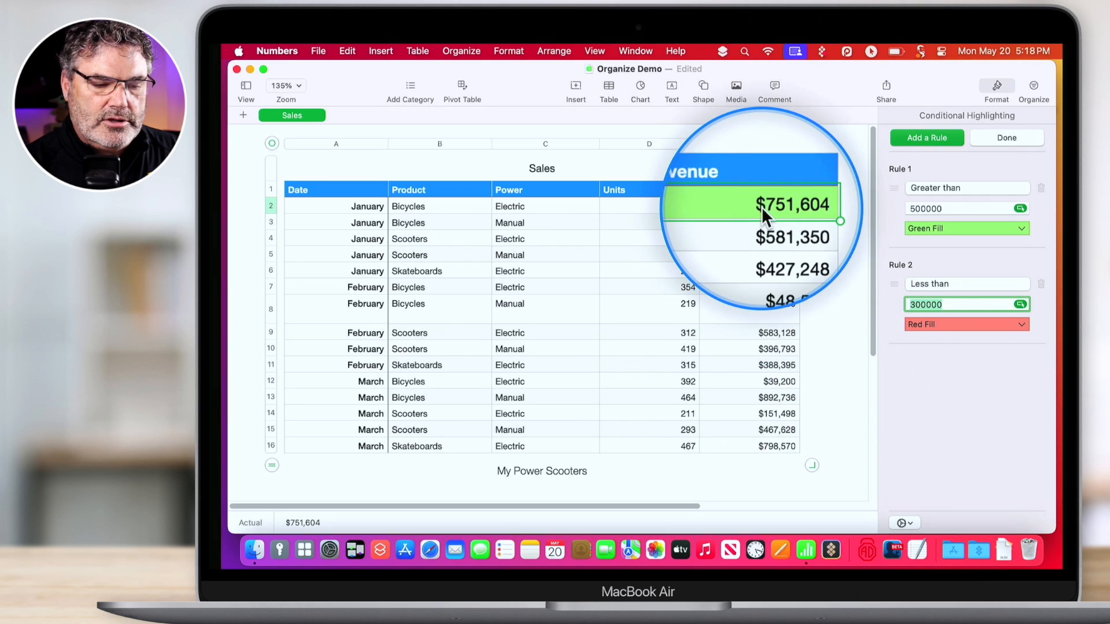
pyautogui.click(845, 199)
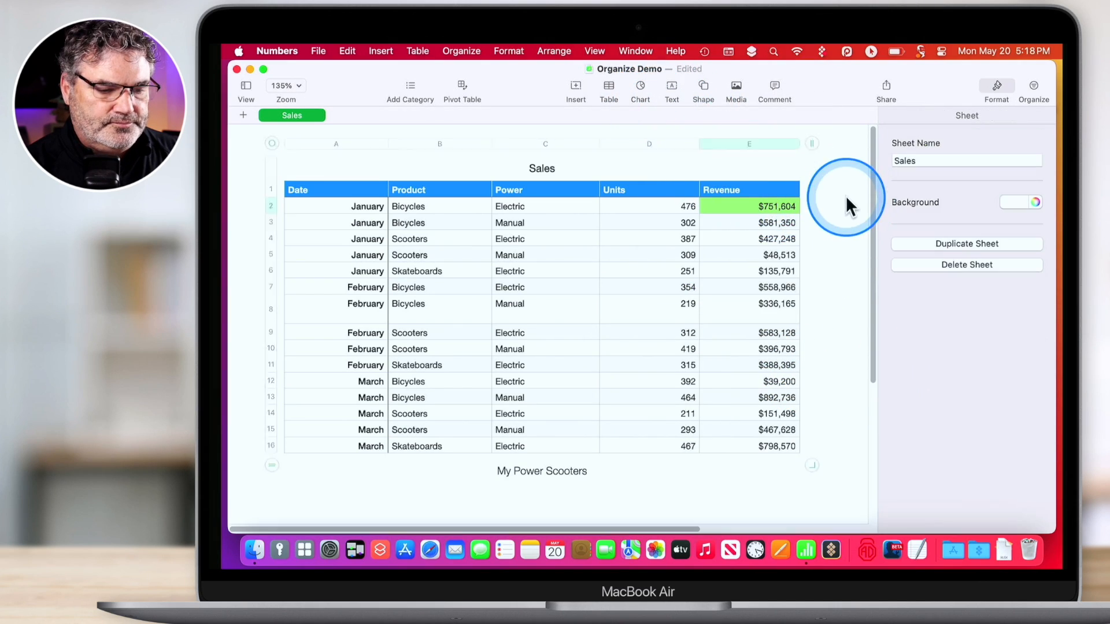
# Step: Change the revenue in cell E2 to 299999 to test the highlighting rules
pyautogui.click(741, 209)
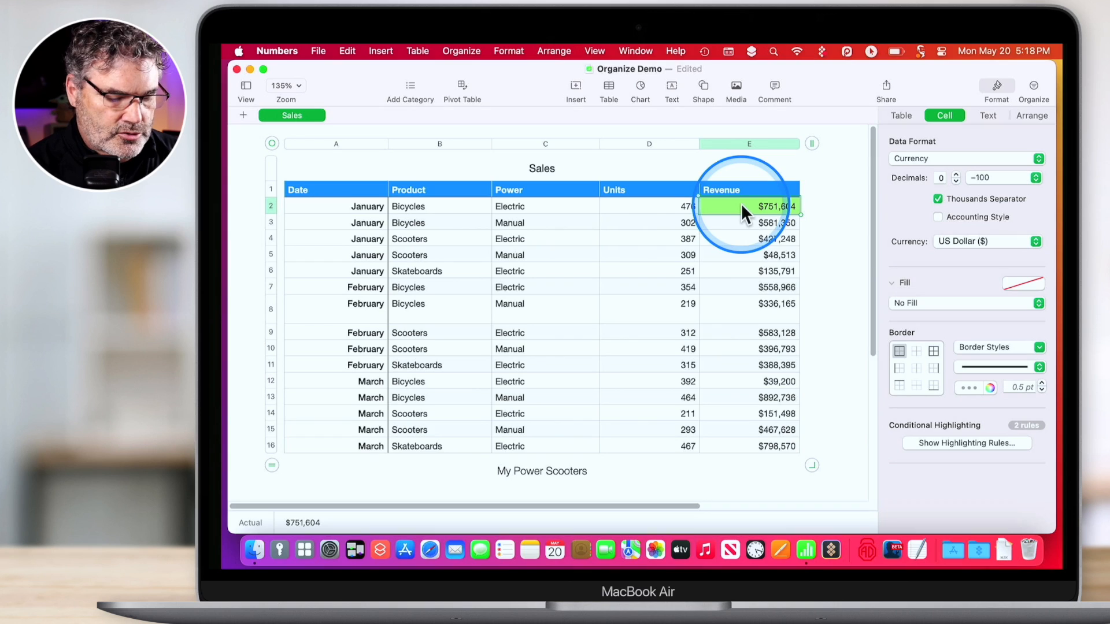
pyautogui.write('299,999')
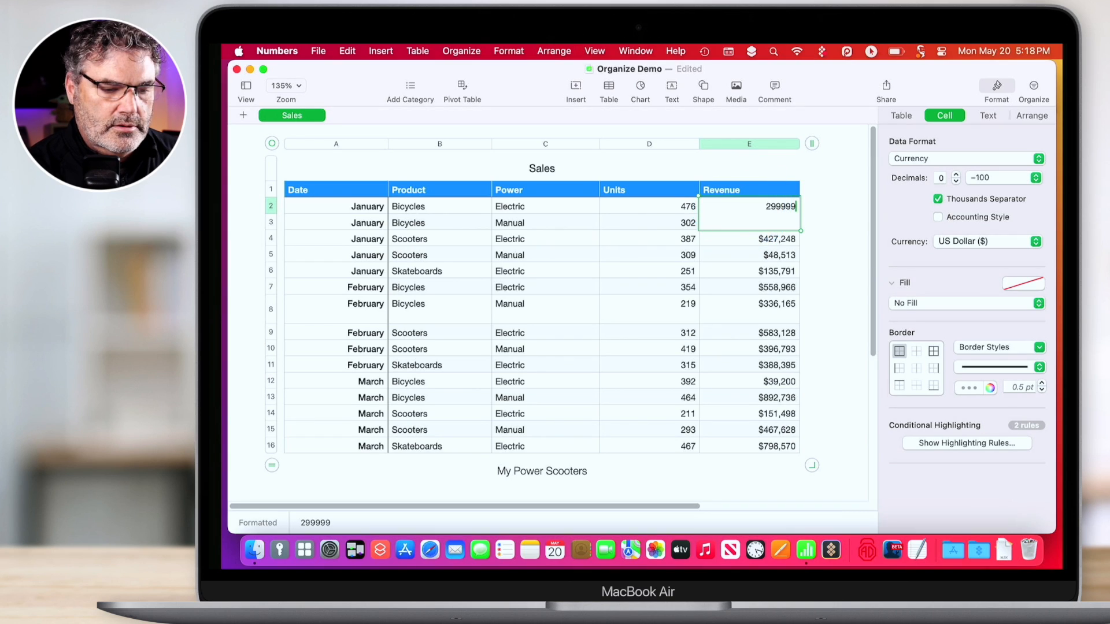
pyautogui.press('Return')
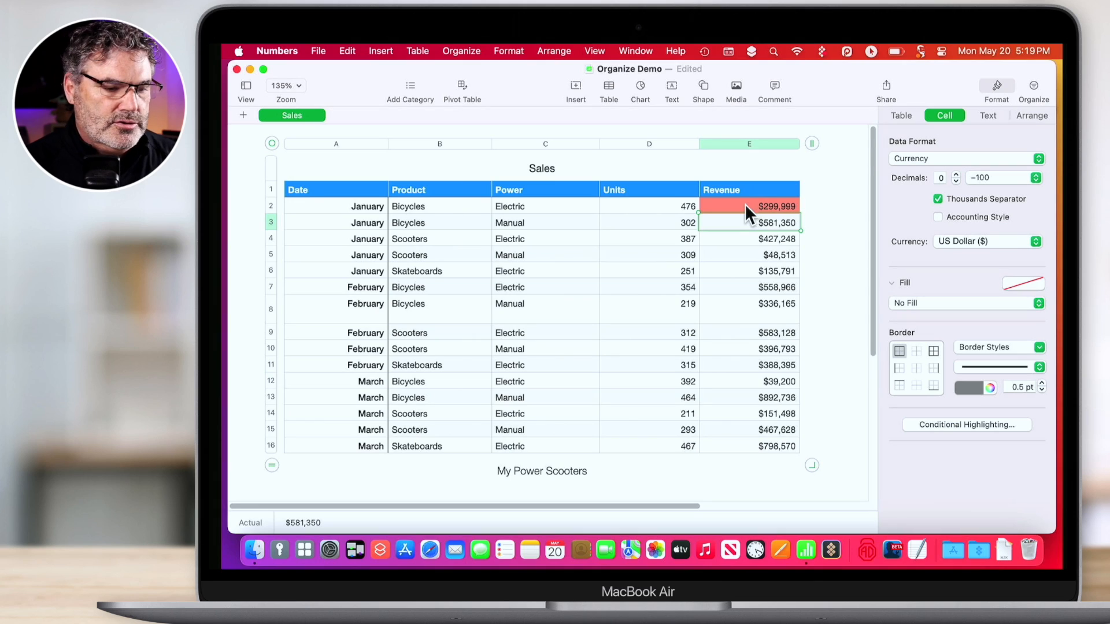
# Step: Examine the actual values stored in cells D3, A2, A10 and D5, and look through the available data formats
pyautogui.click(640, 219)
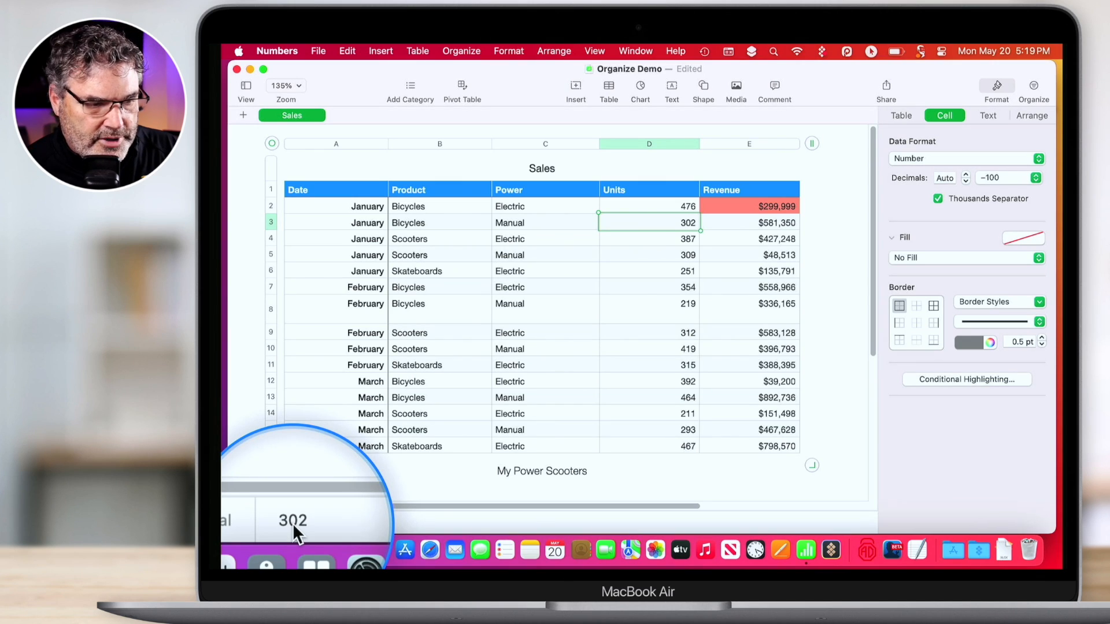
pyautogui.click(369, 203)
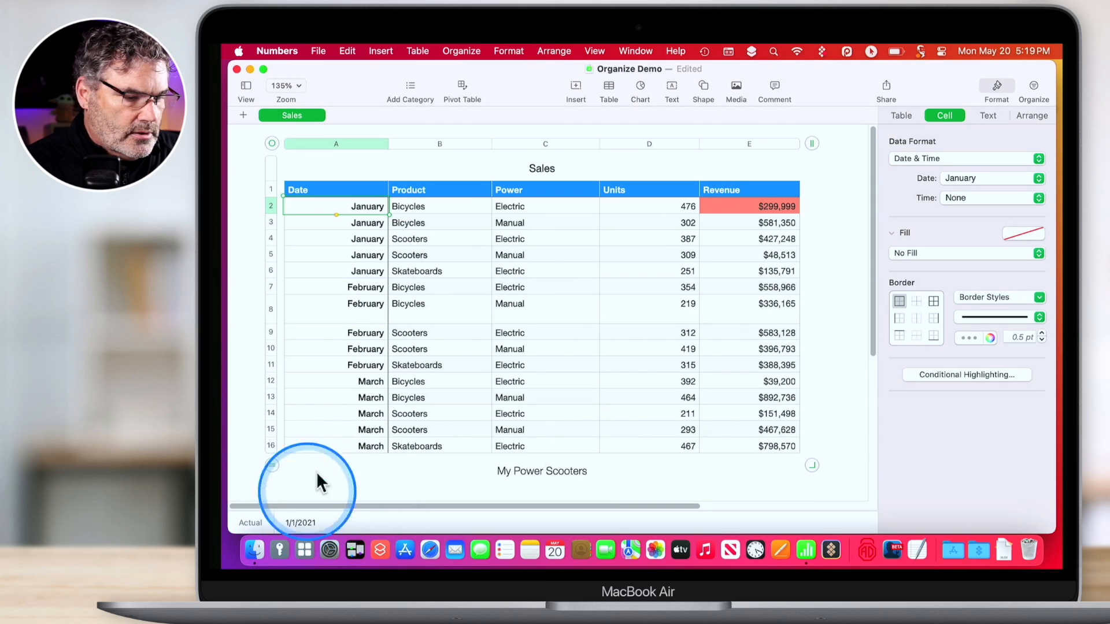
pyautogui.click(361, 348)
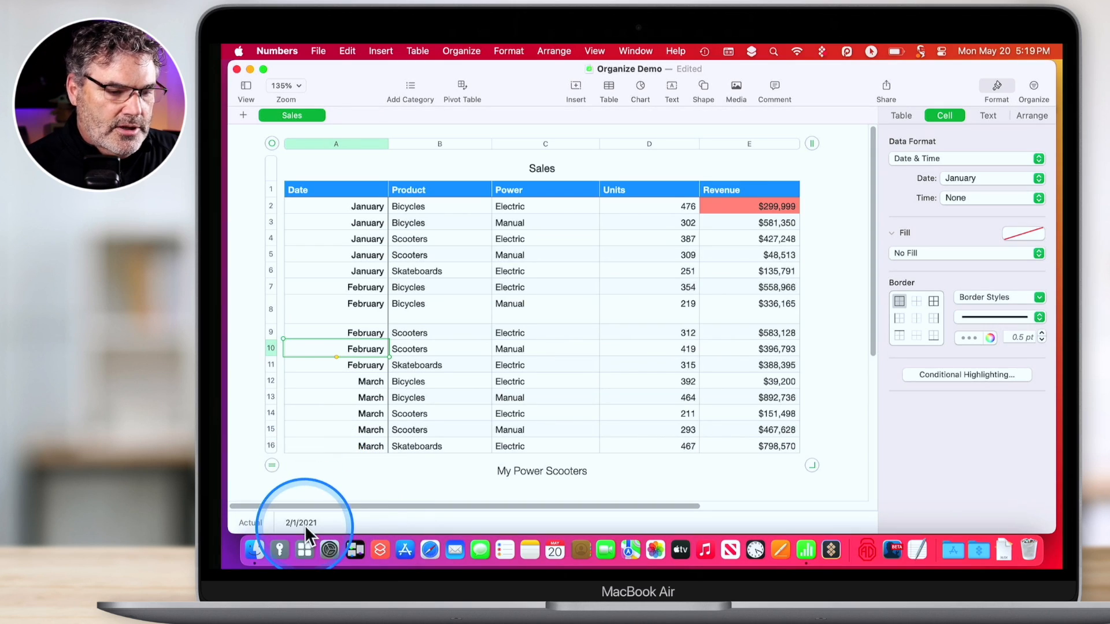
pyautogui.click(671, 253)
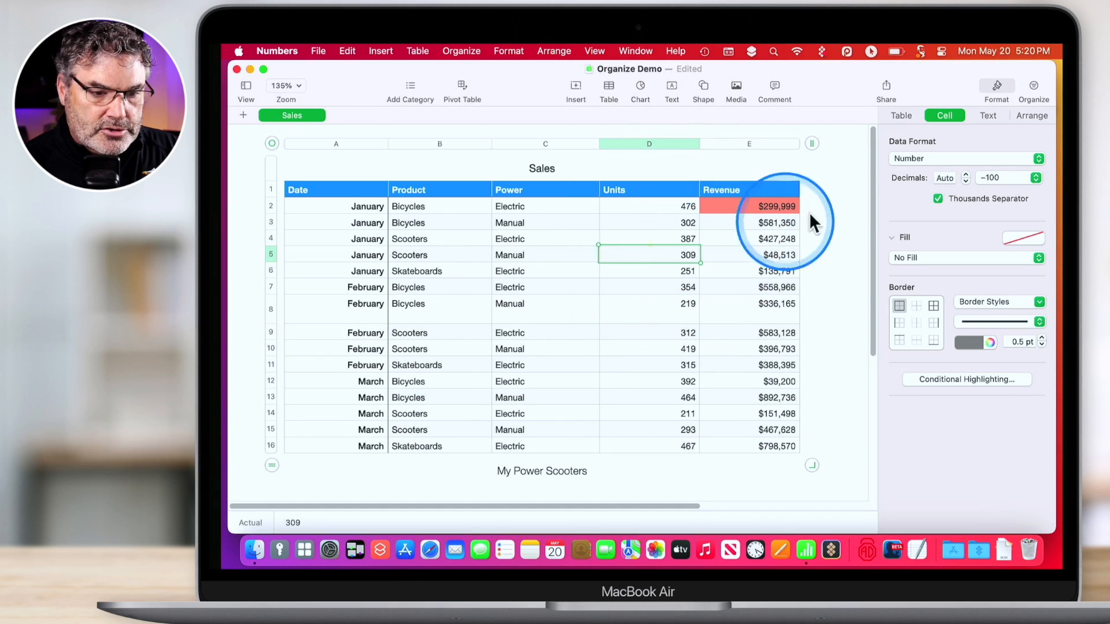
pyautogui.click(912, 158)
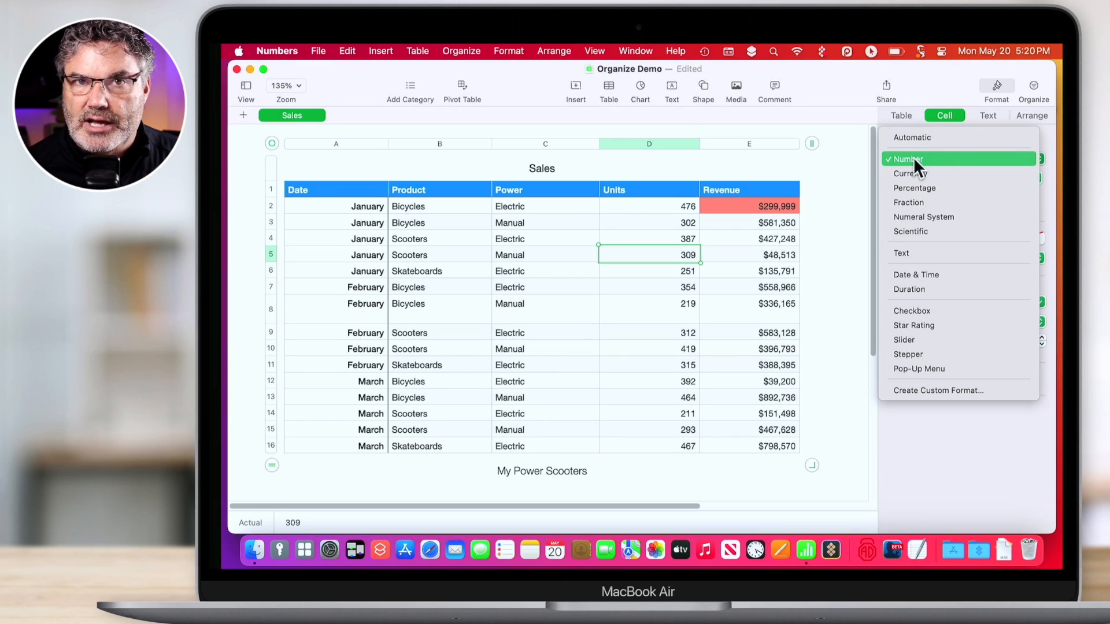
pyautogui.click(366, 204)
# Step: Try the full weekday date format (Friday, January 5, 2024) on cell A2, and set it back to the month-only format
pyautogui.click(366, 206)
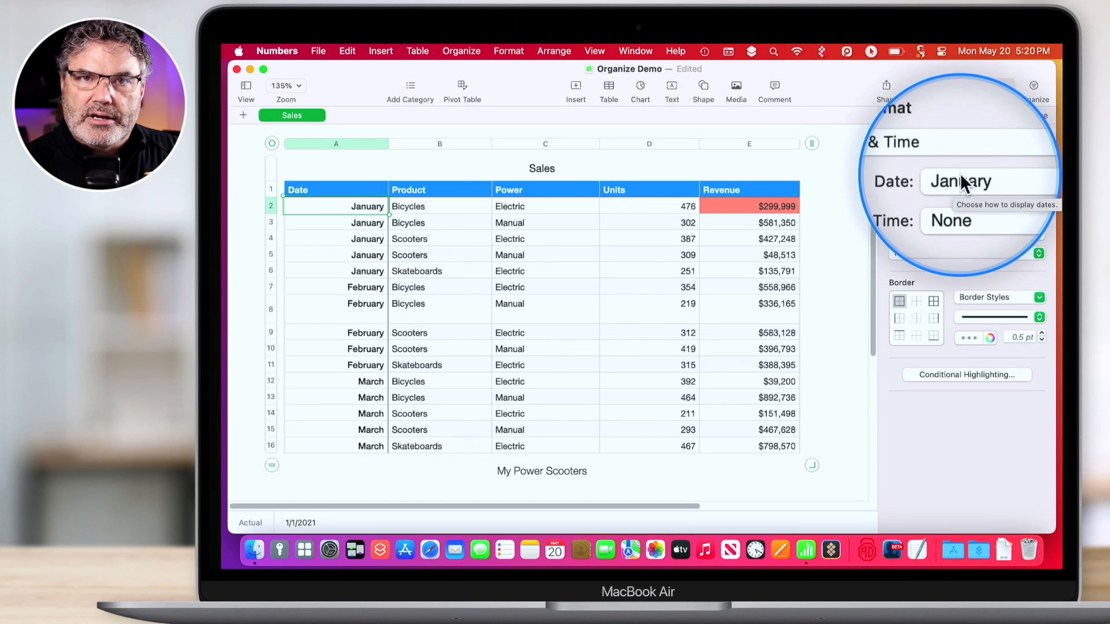
pyautogui.click(957, 179)
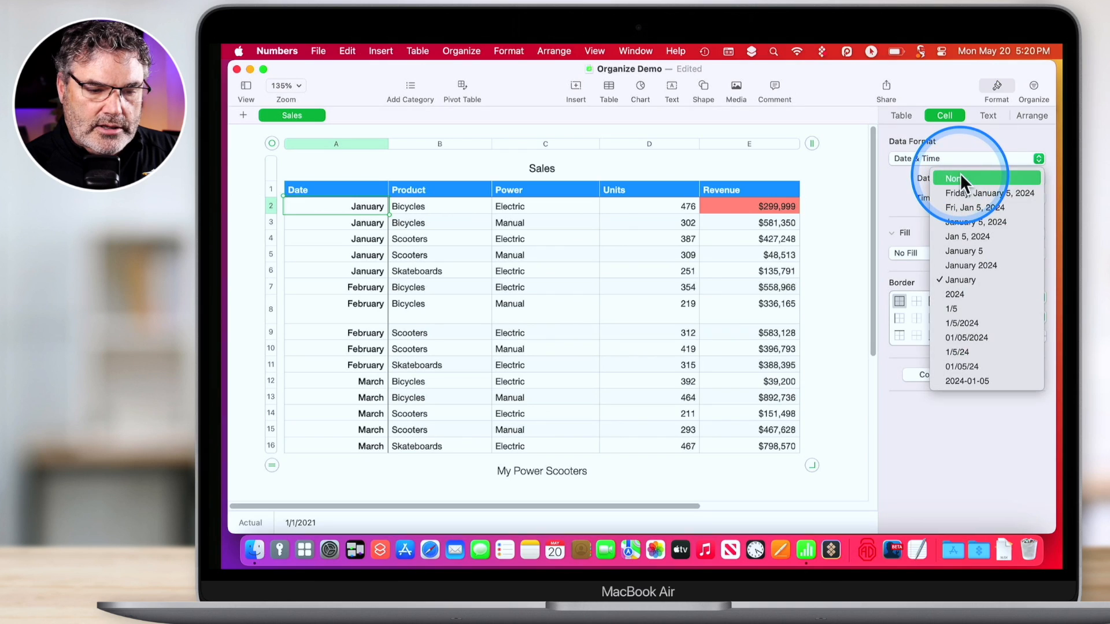
pyautogui.click(956, 192)
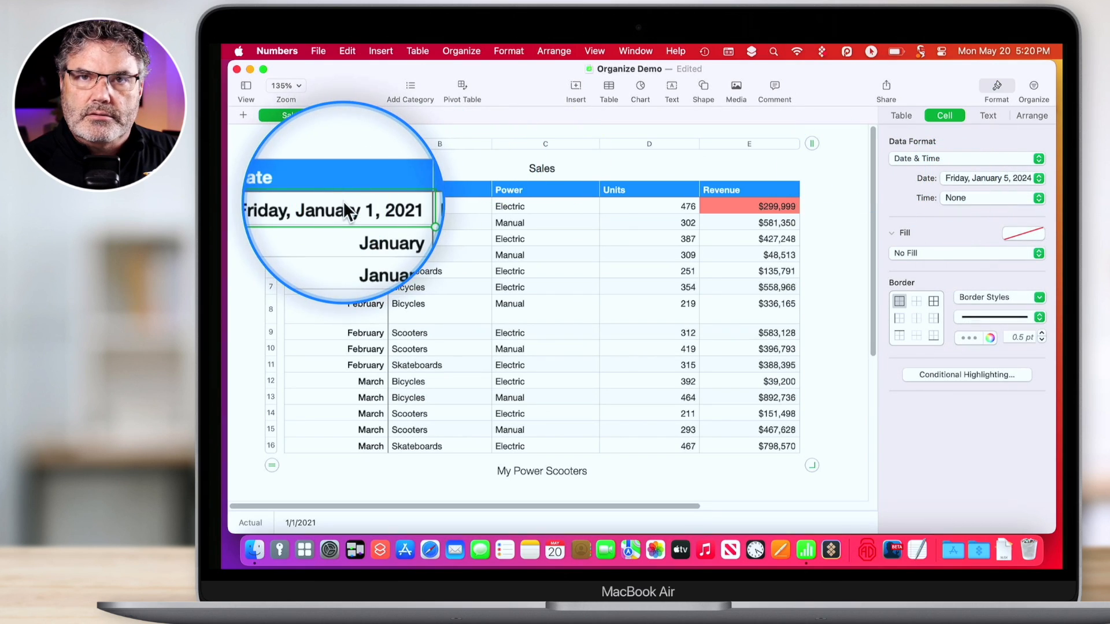
pyautogui.click(955, 177)
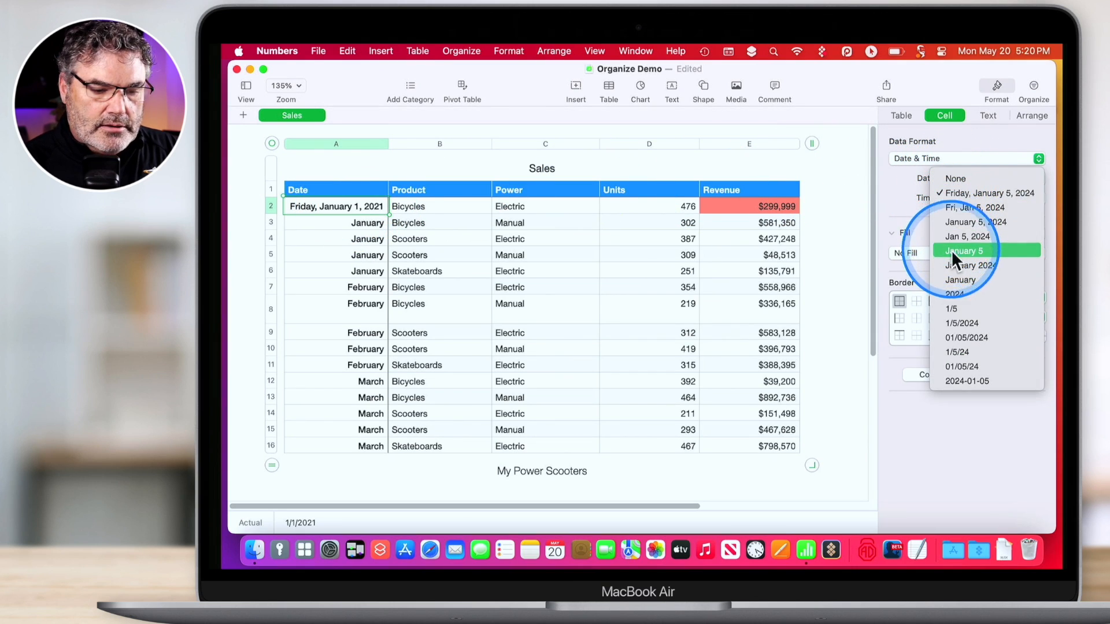
pyautogui.click(950, 278)
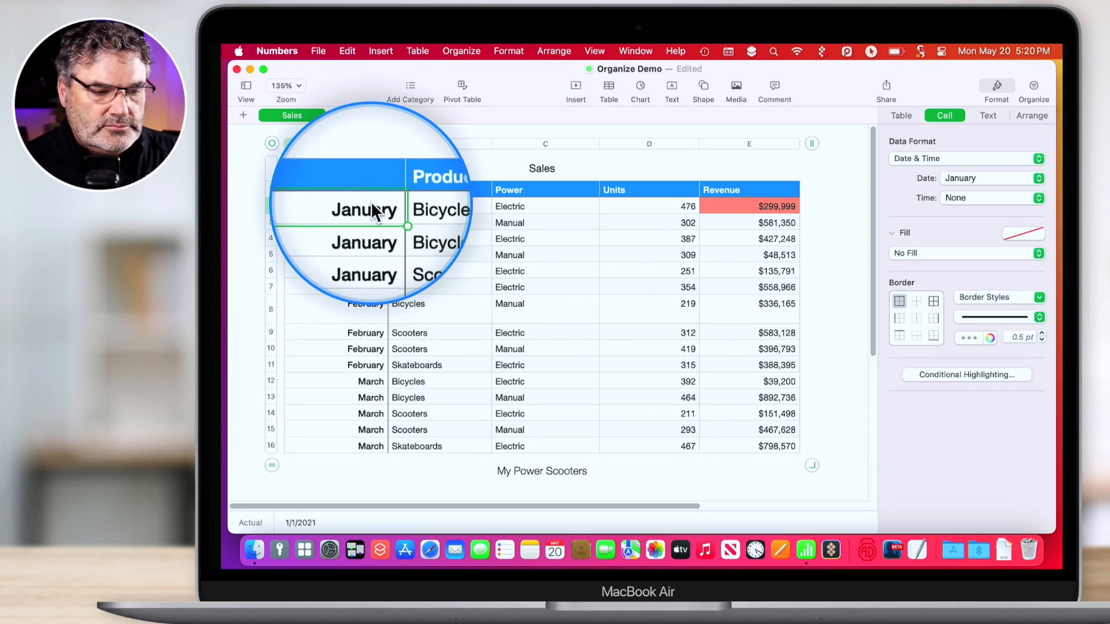
# Step: Try two decimals on the currency value in cell E2, and set the decimals back to 0
pyautogui.click(776, 207)
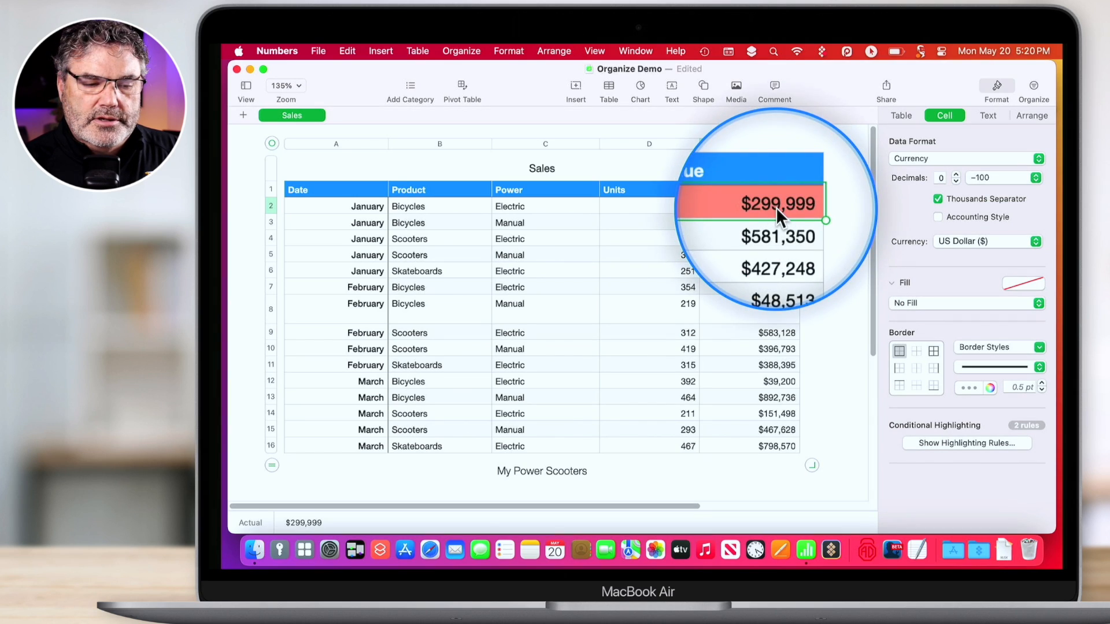
pyautogui.doubleClick(956, 175)
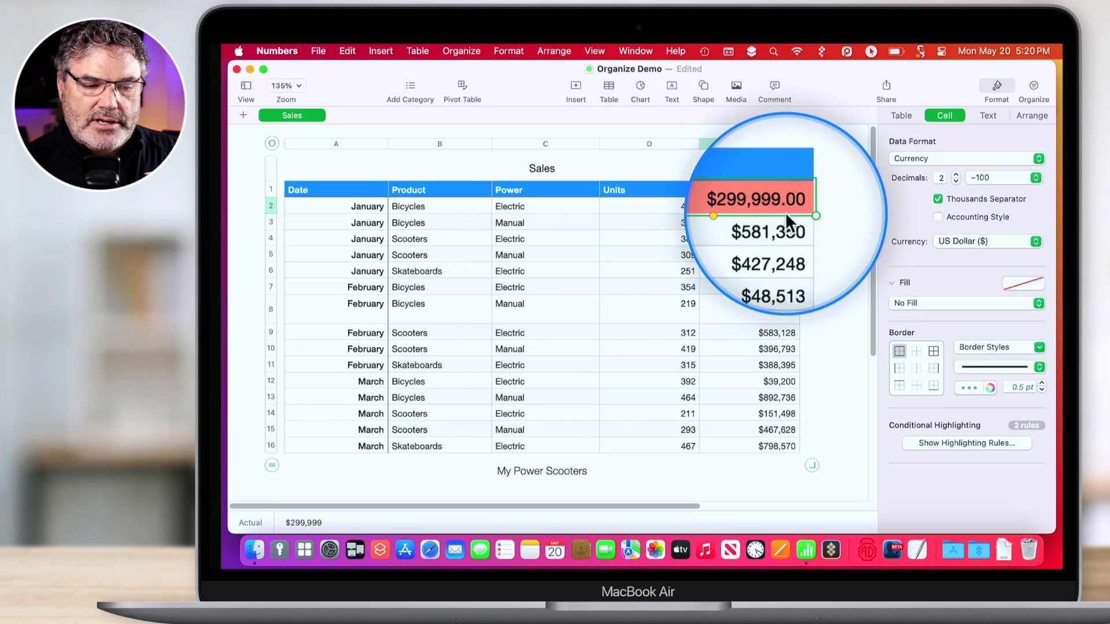
pyautogui.doubleClick(956, 181)
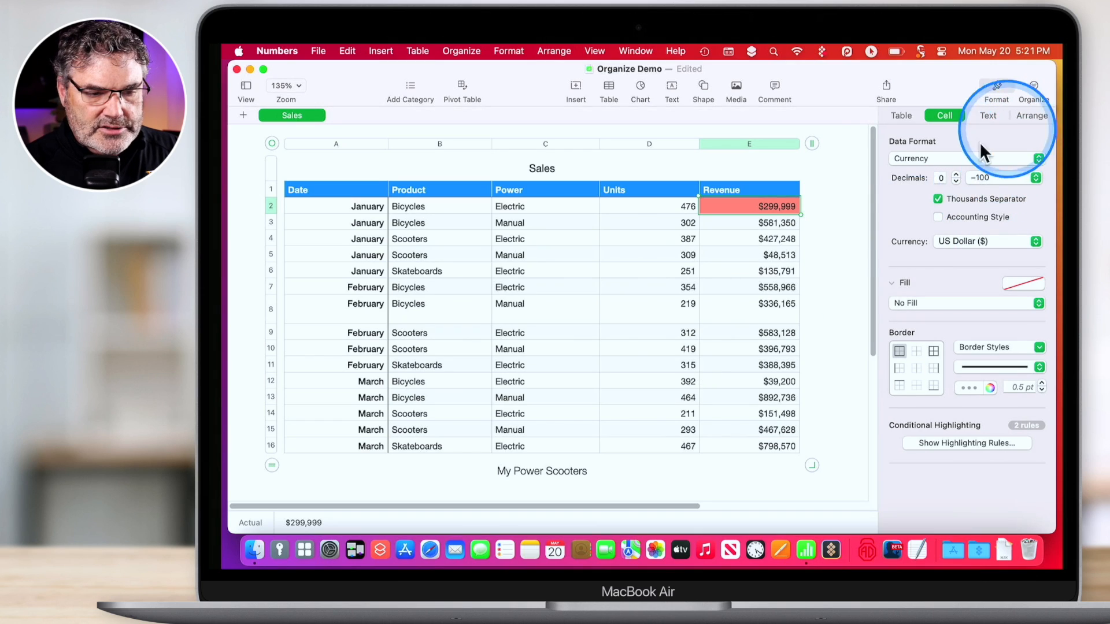
# Step: Look over the data format choices for cell E2 without changing the format, and deselect the table
pyautogui.click(907, 156)
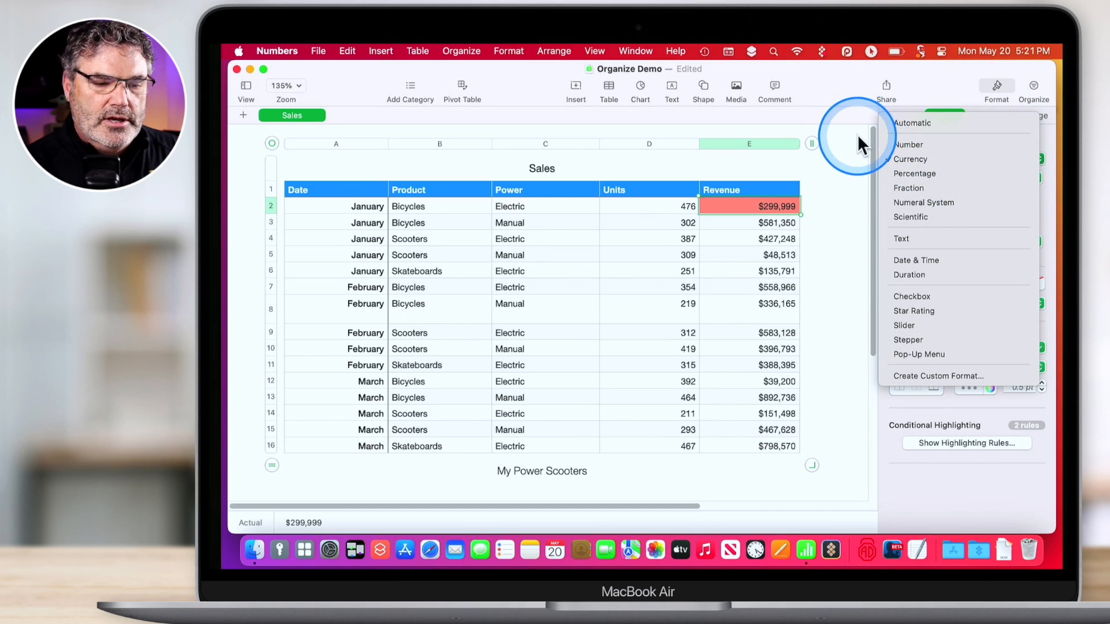
pyautogui.click(858, 134)
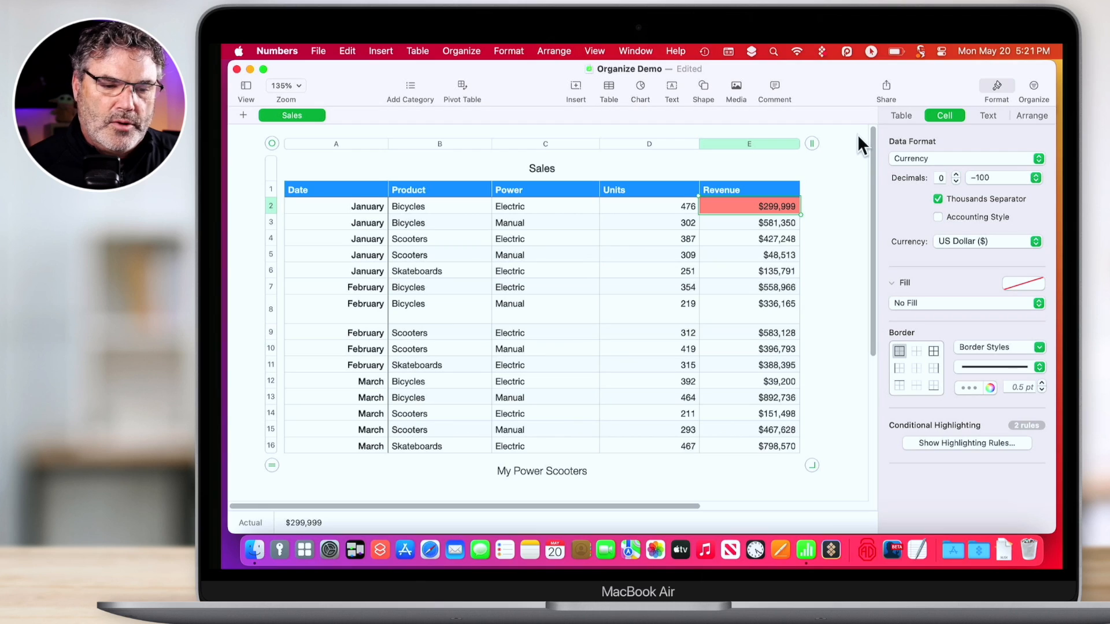
pyautogui.click(868, 139)
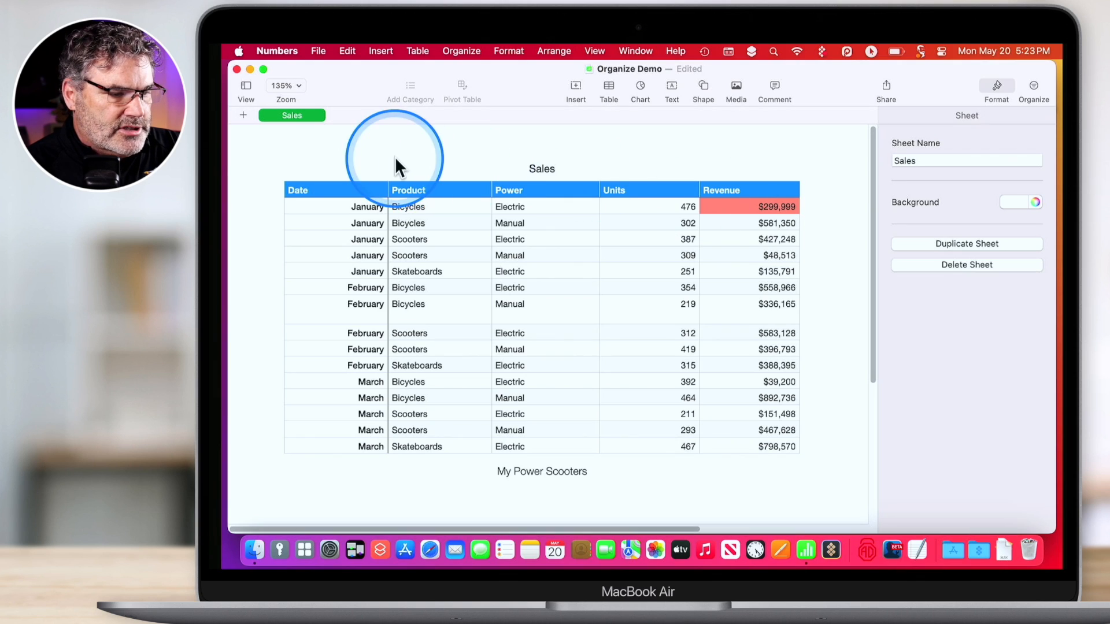
# Step: Add a new sheet to the document and enter the date 1/1/21 in cell A2 of its table
pyautogui.click(240, 115)
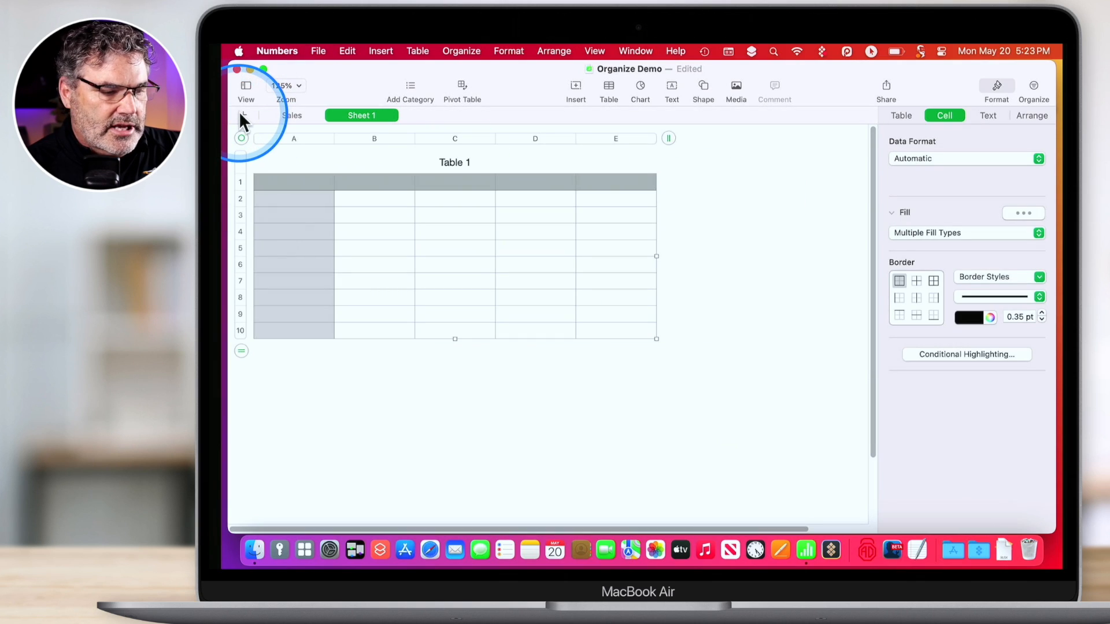
pyautogui.click(389, 198)
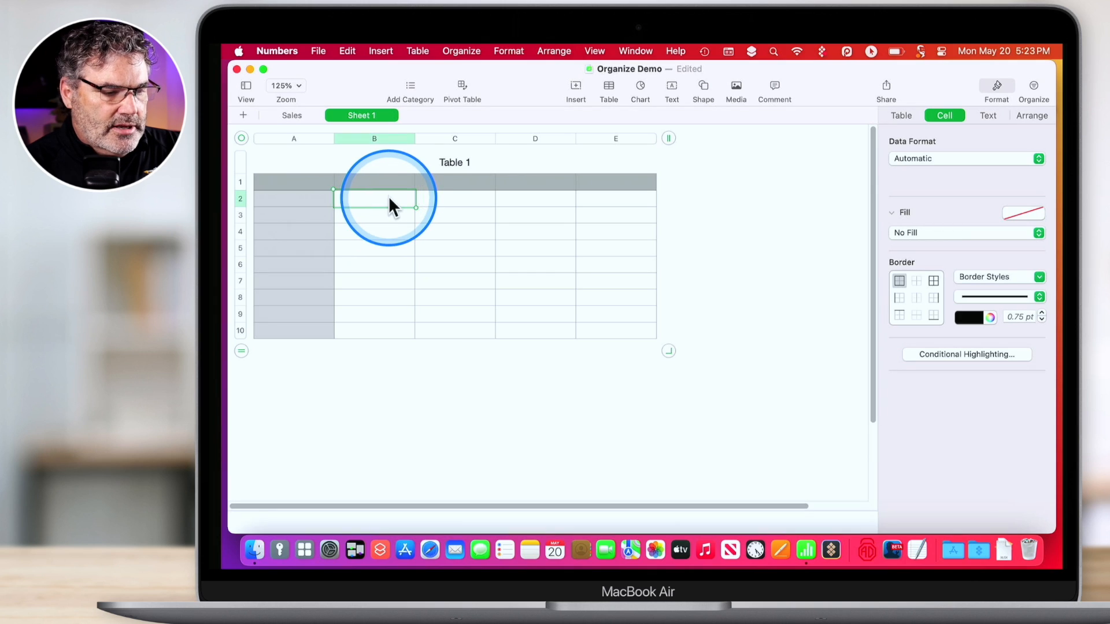
pyautogui.click(317, 200)
pyautogui.write('1')
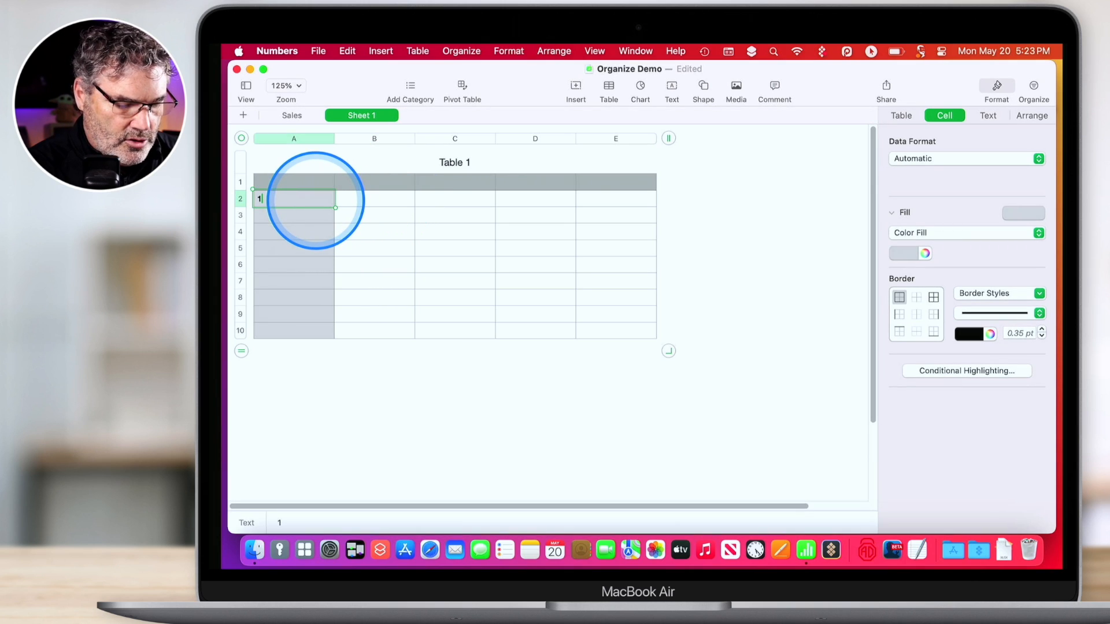
pyautogui.write('/1/21')
pyautogui.press('Return')
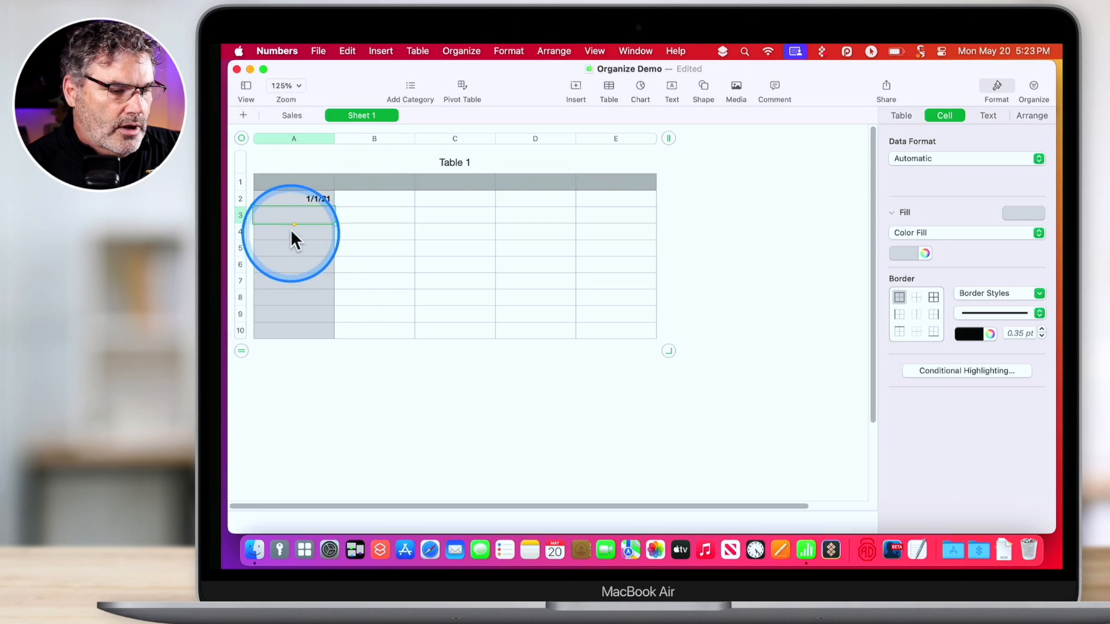
# Step: Autofill the date in cell A2 down through A9, and delete all the dates from the column
pyautogui.click(291, 196)
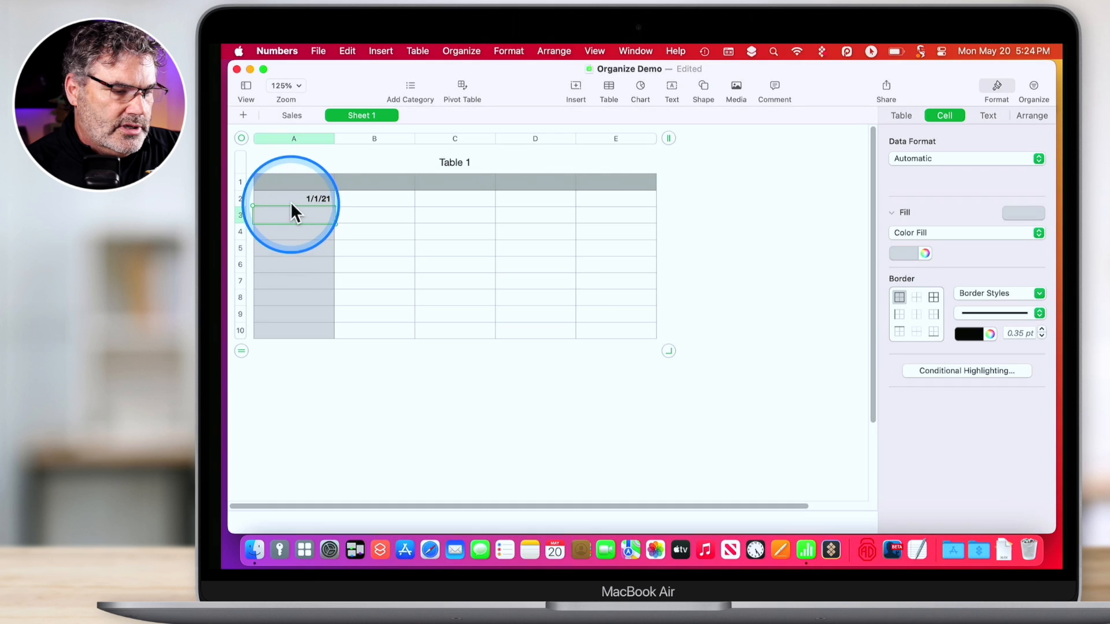
pyautogui.moveTo(291, 208); pyautogui.dragTo(291, 322)
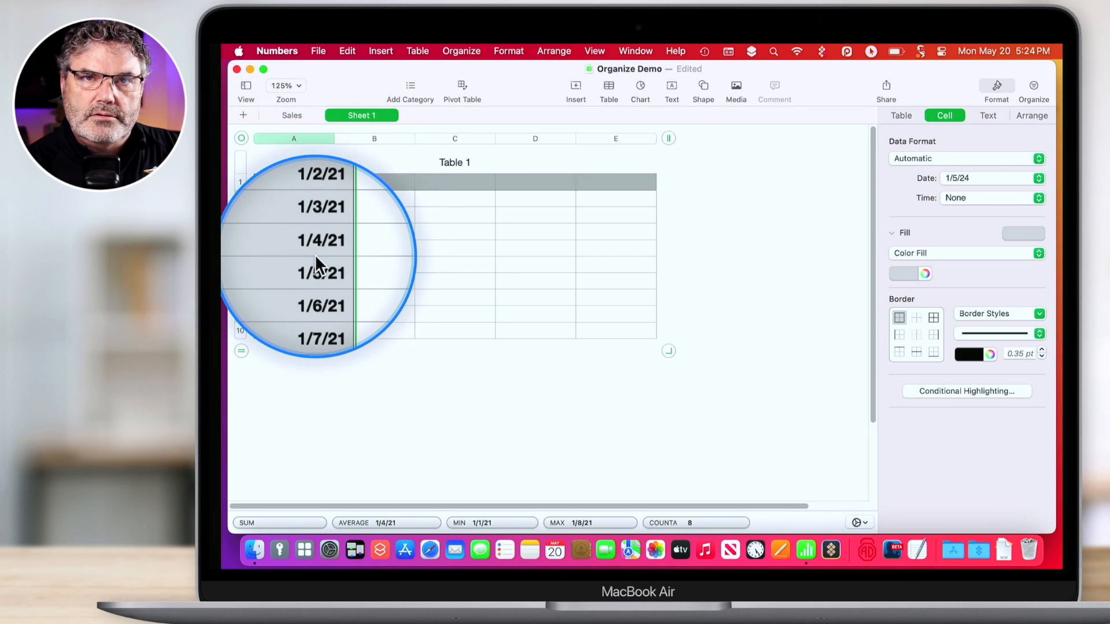
pyautogui.press('Delete')
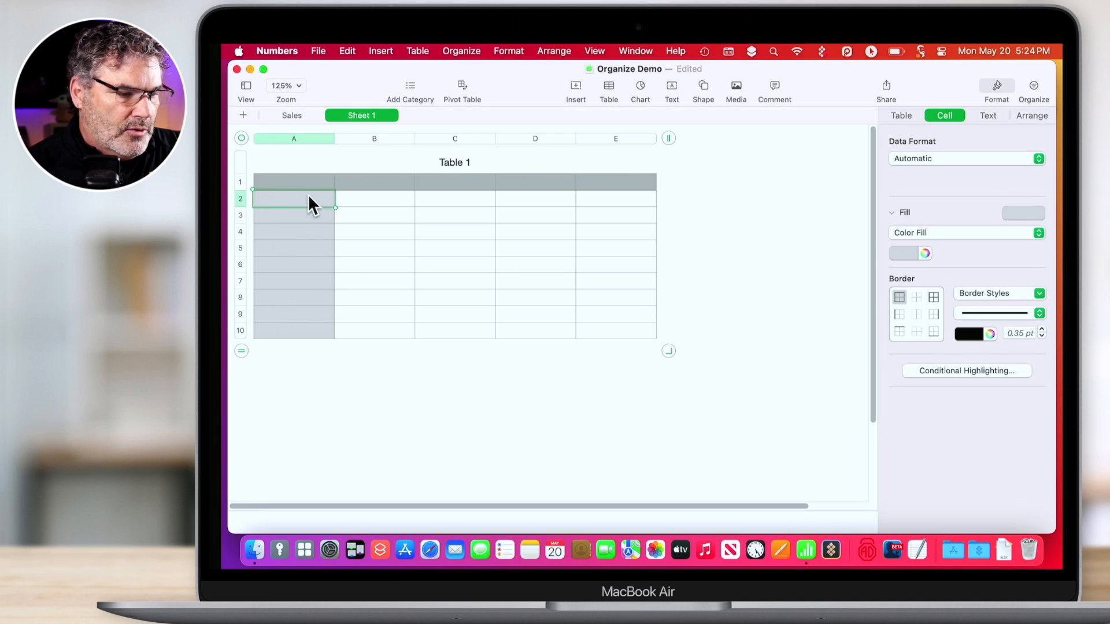
# Step: Enter 1 in cell A2, try autofilling it down through A9, and undo the fill
pyautogui.write('1')
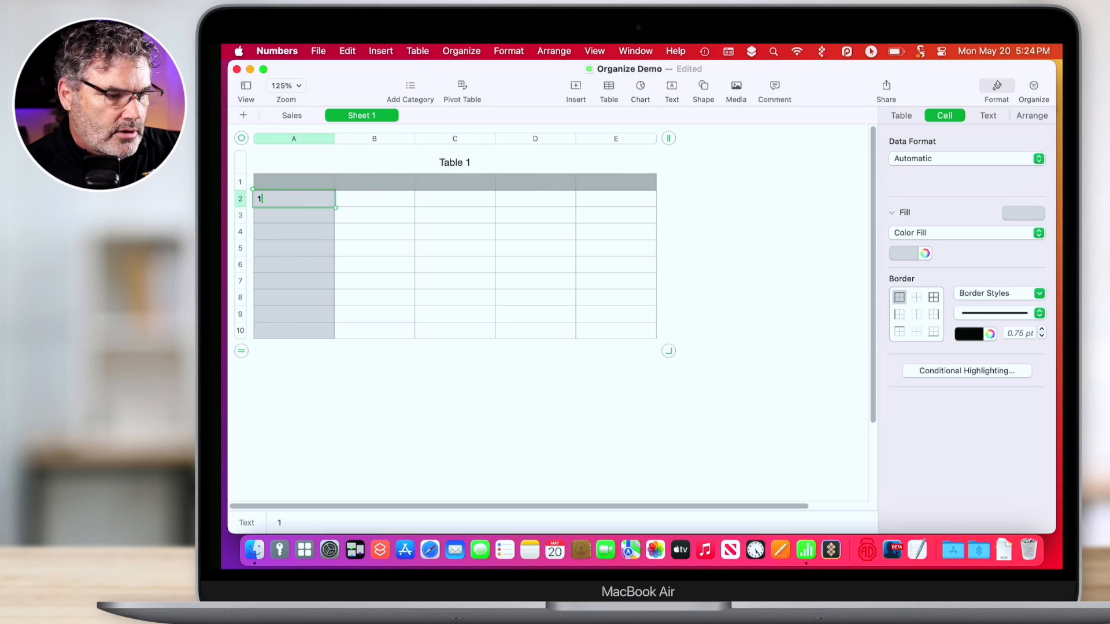
pyautogui.click(296, 200)
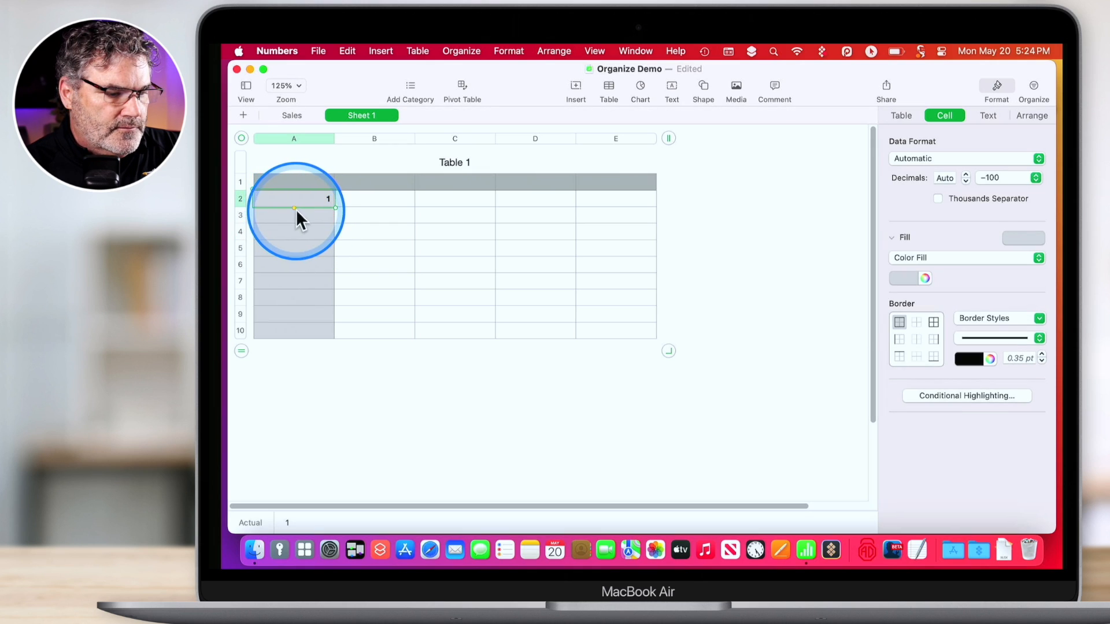
pyautogui.moveTo(293, 206); pyautogui.dragTo(292, 313)
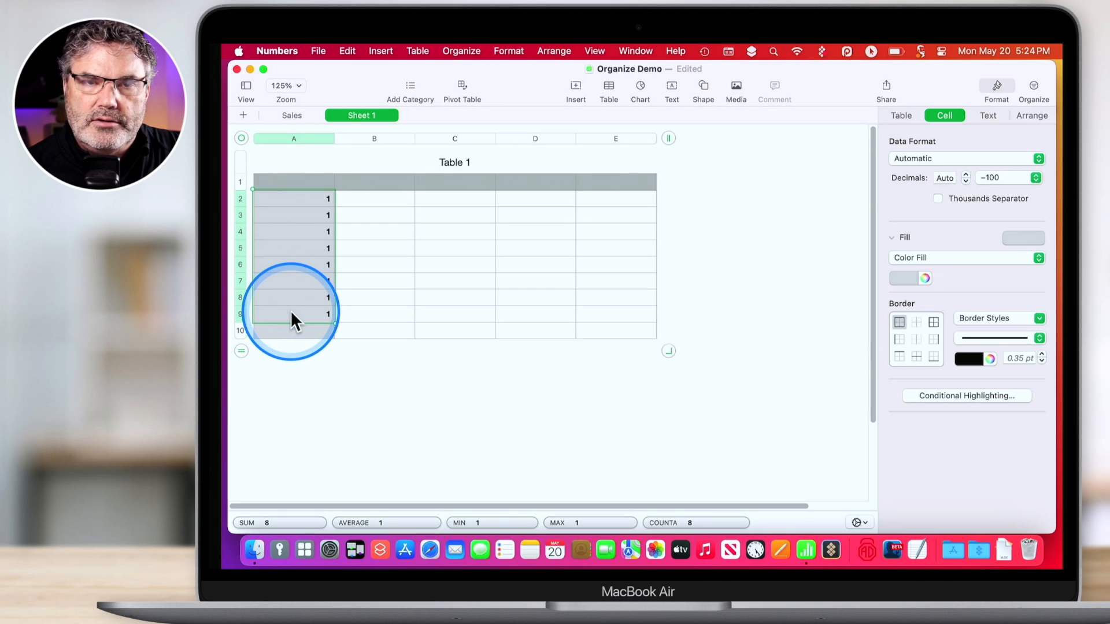
pyautogui.press('super+z')
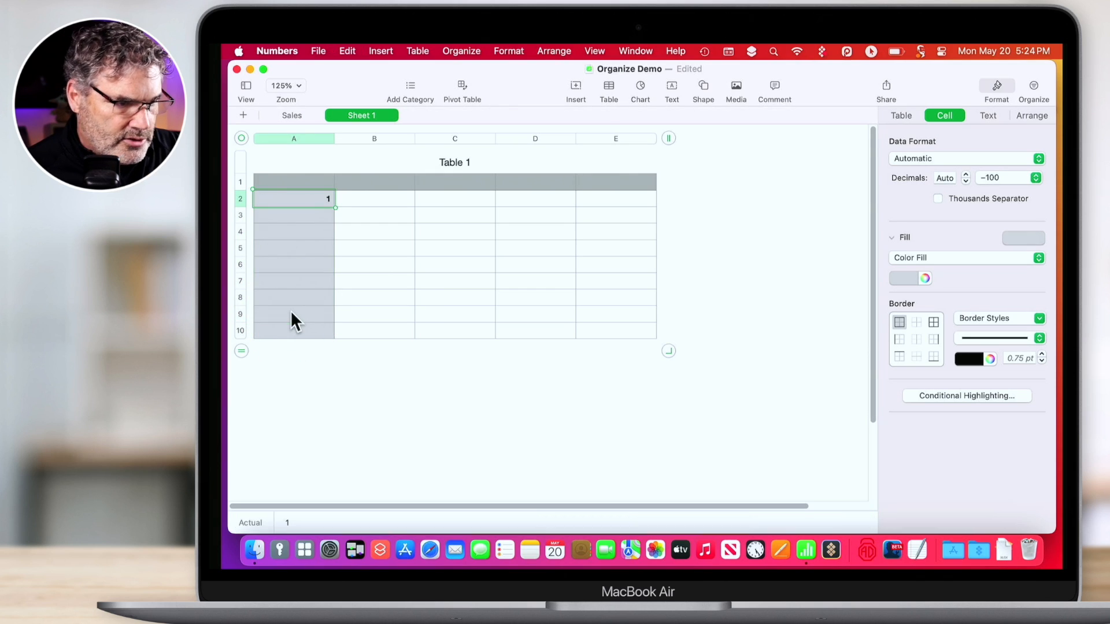
# Step: Enter 2 in cell A3, autofill from A2 down through A9, and undo both the fill and the 2
pyautogui.click(307, 214)
pyautogui.write('2')
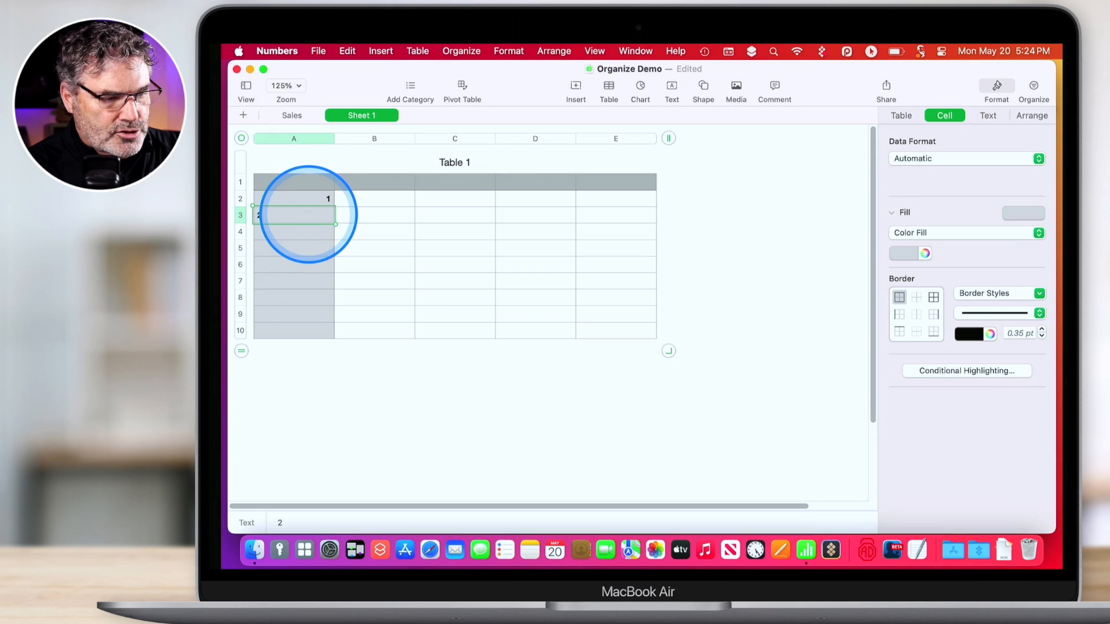
pyautogui.click(293, 198)
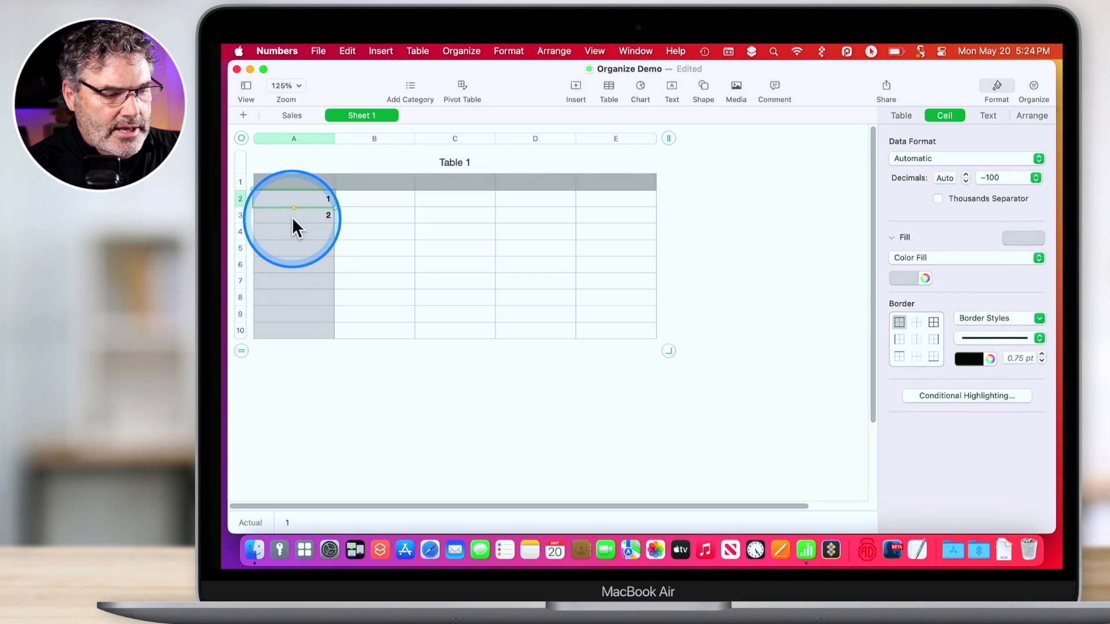
pyautogui.moveTo(295, 208); pyautogui.dragTo(303, 312)
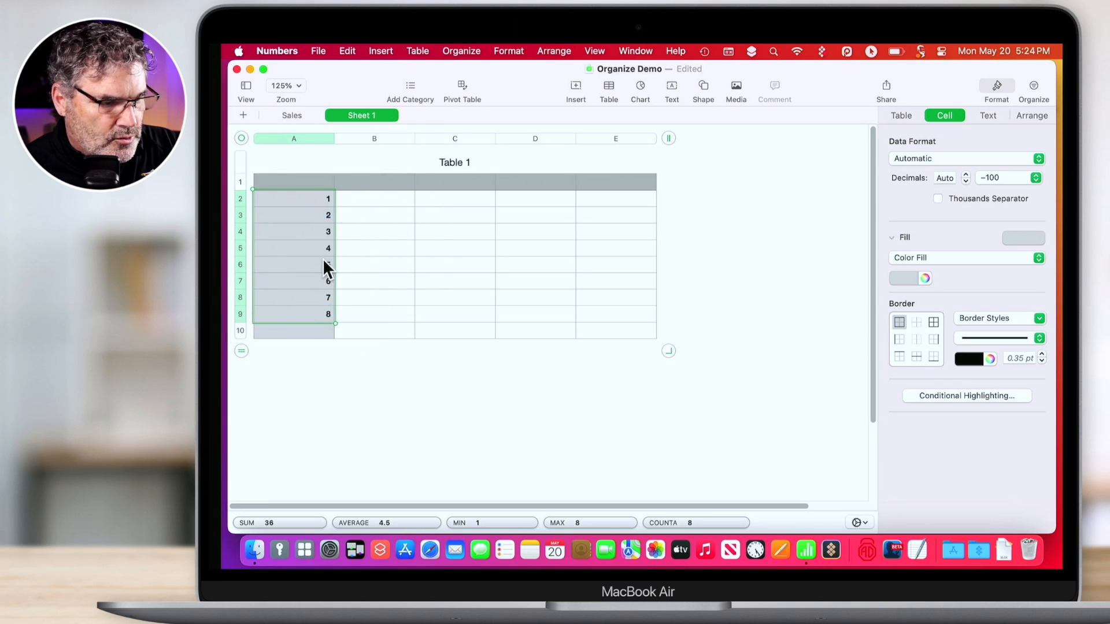
pyautogui.press('super+z')
pyautogui.press('super+z')
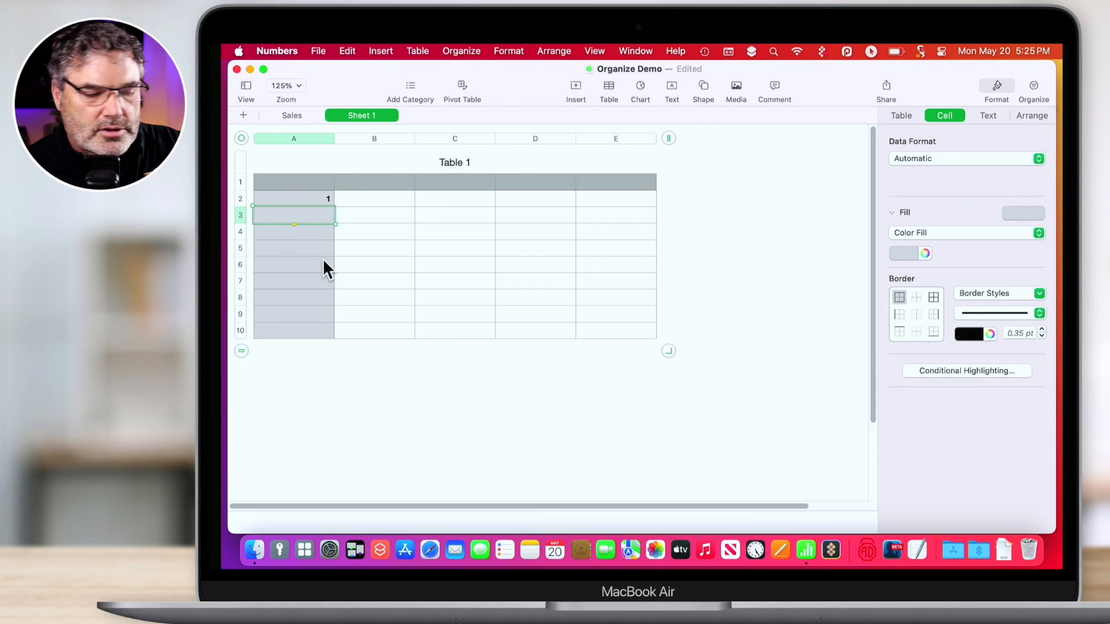
# Step: Try autofilling empty cell A6 down through A9, and fill the value 1 from A2 down through A10
pyautogui.click(308, 261)
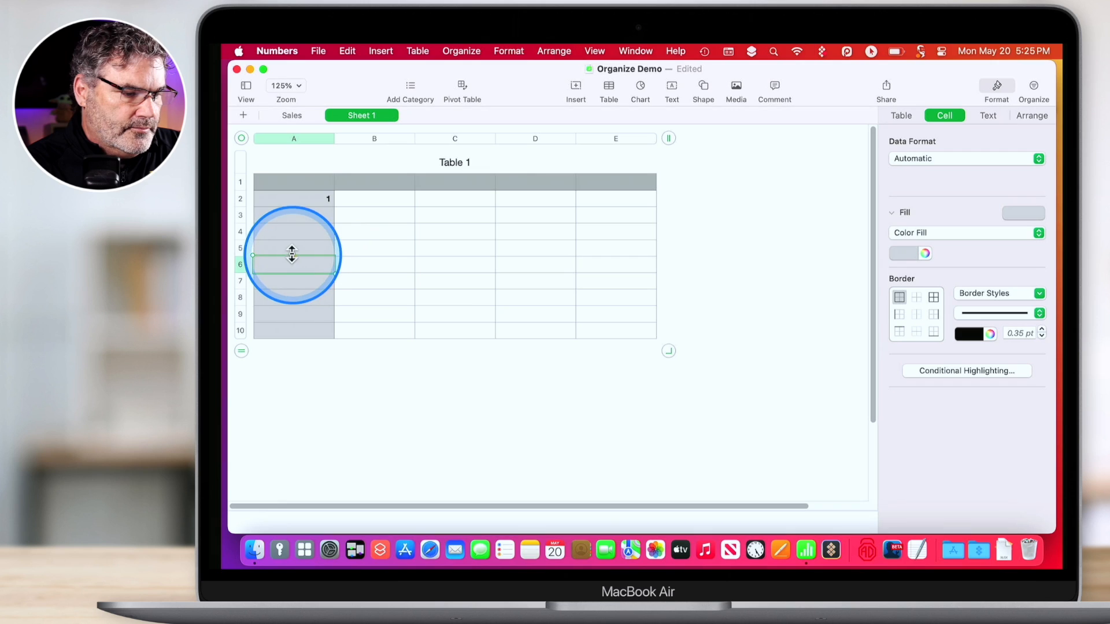
pyautogui.moveTo(293, 258)
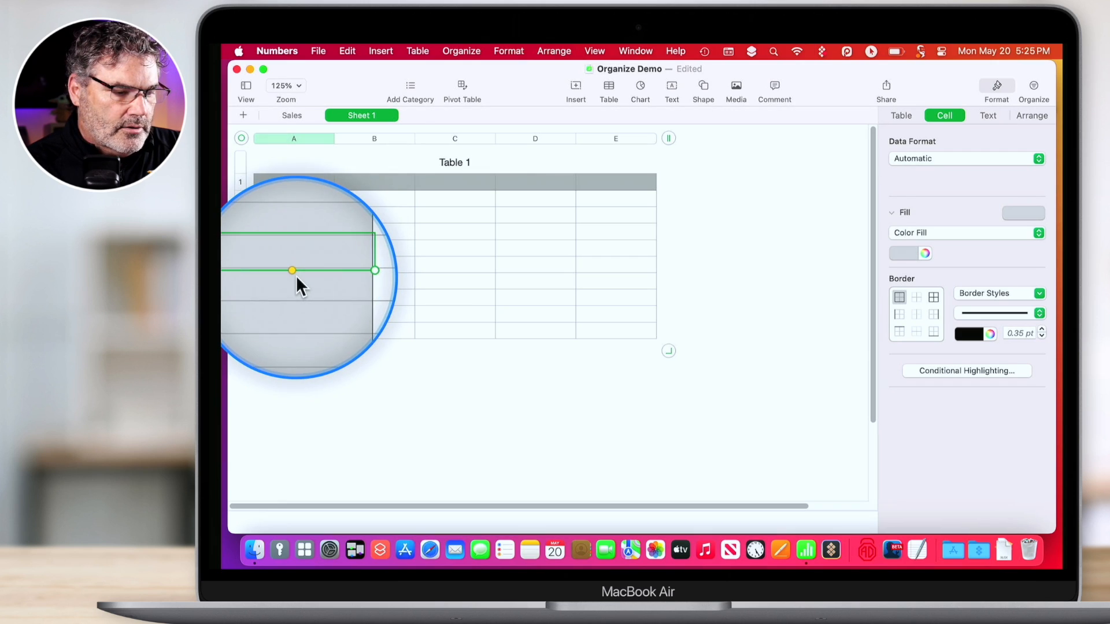
pyautogui.moveTo(293, 271); pyautogui.dragTo(293, 324)
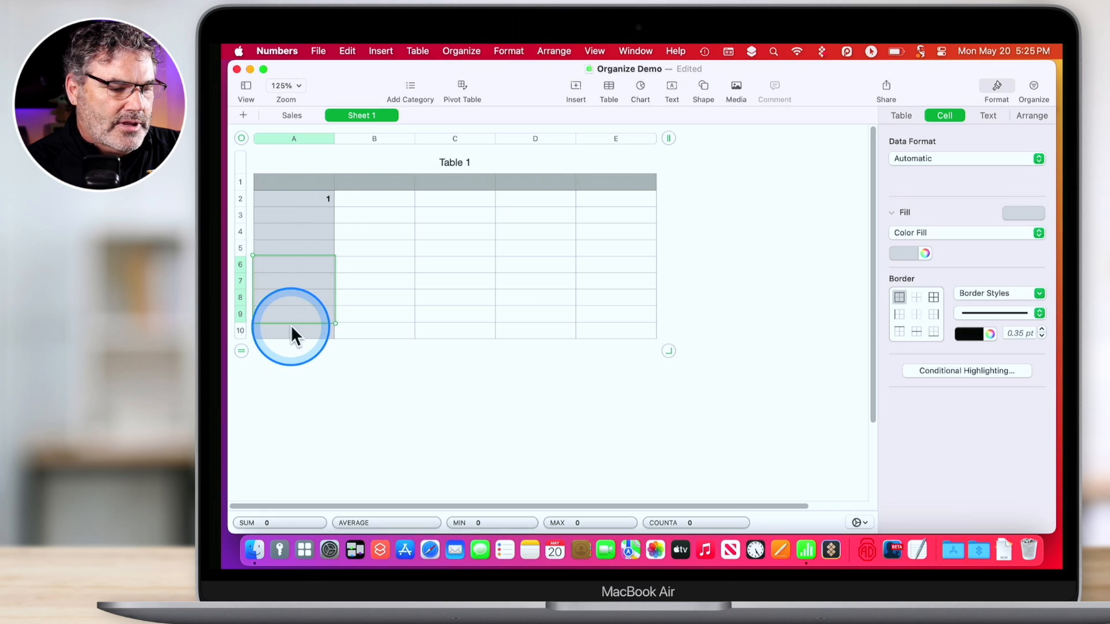
pyautogui.click(304, 204)
pyautogui.moveTo(293, 206); pyautogui.dragTo(297, 331)
# Step: Clear cell A5 and autofill the empty cell down through A10
pyautogui.click(305, 248)
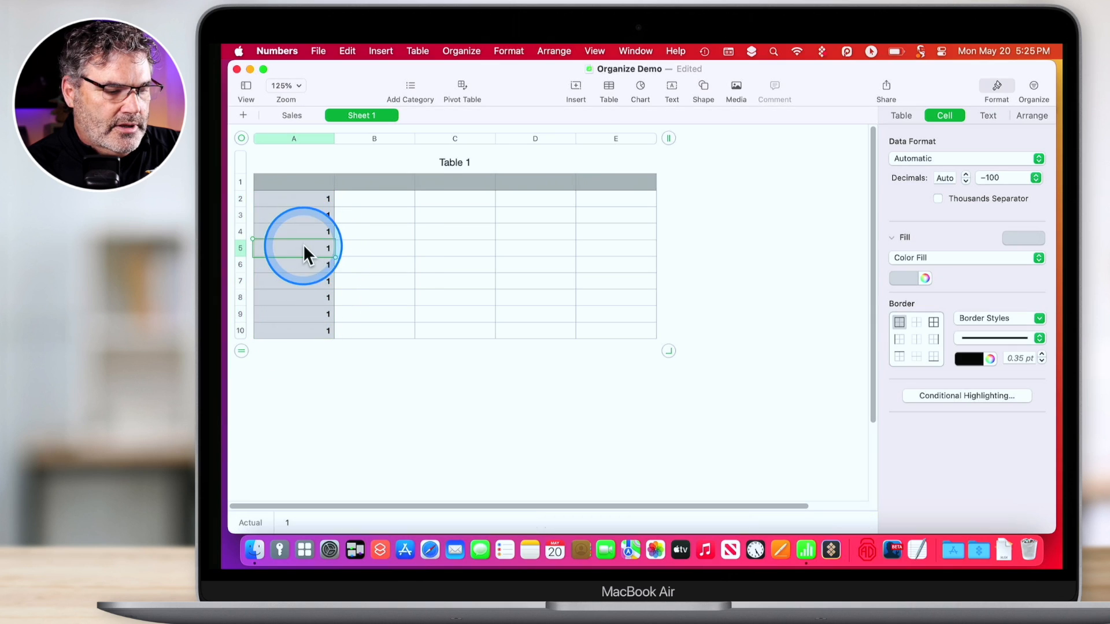
pyautogui.click(354, 245)
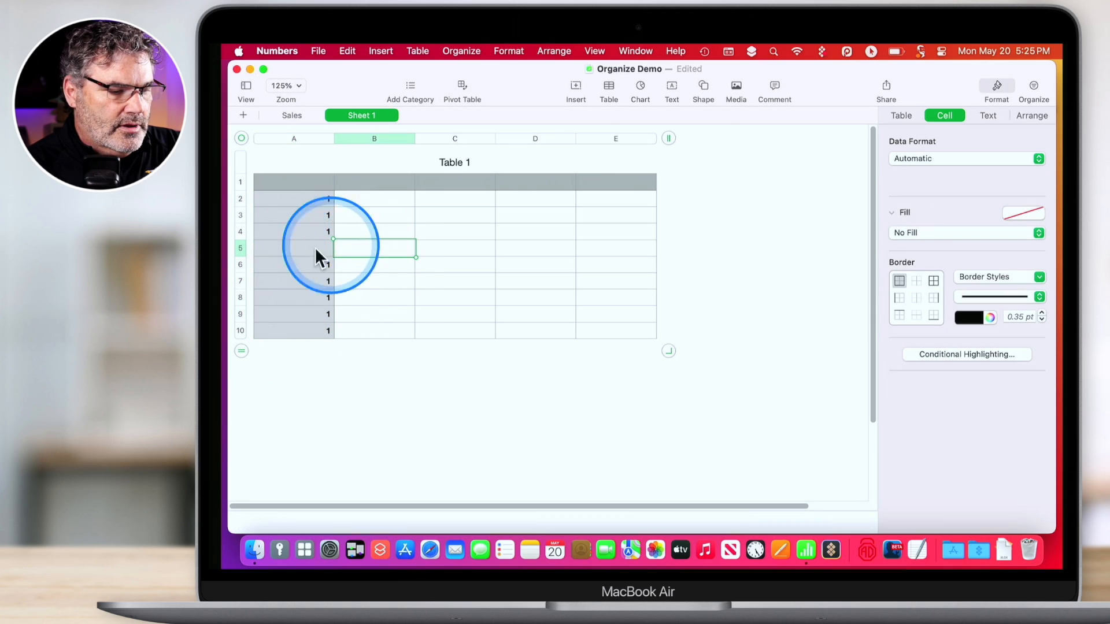
pyautogui.click(296, 247)
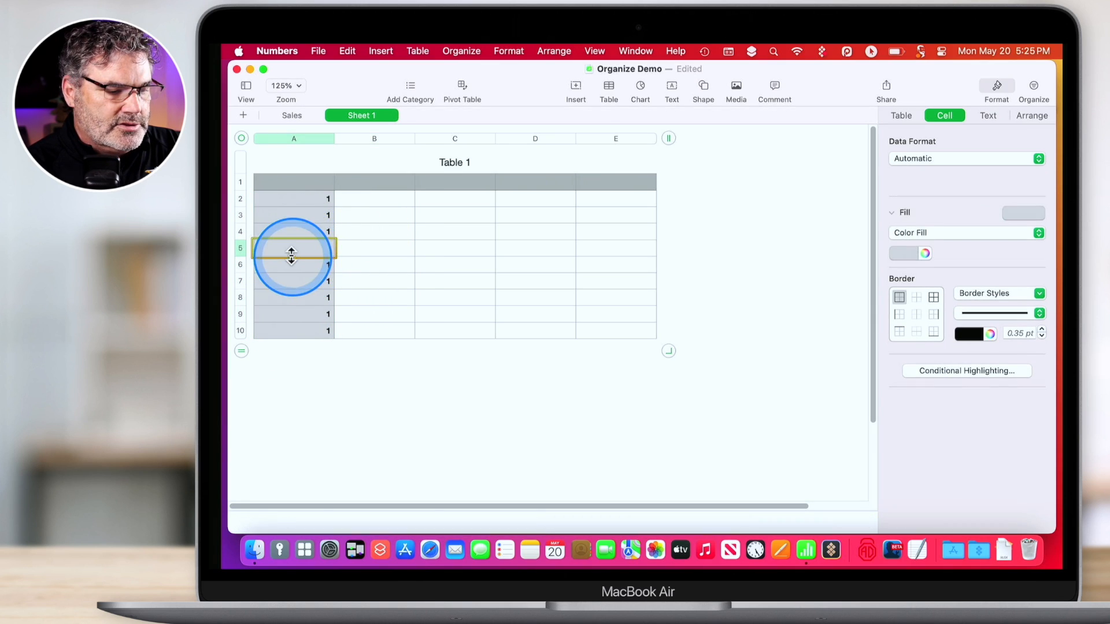
pyautogui.moveTo(291, 255); pyautogui.dragTo(289, 333)
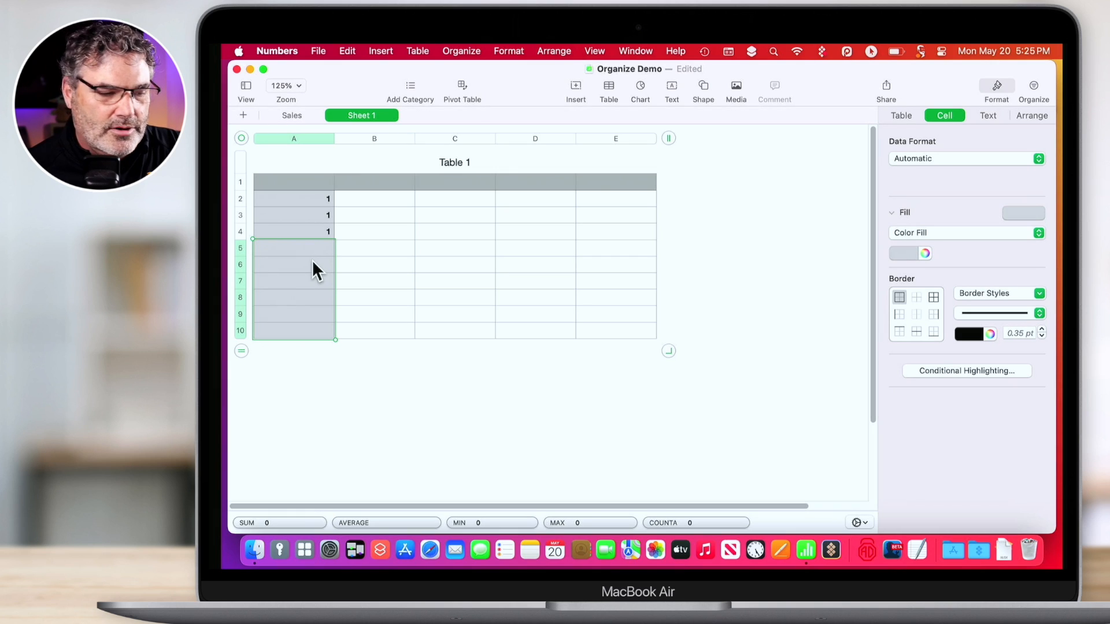
# Step: Select the cell range C5 to D6 and merge it into one cell
pyautogui.click(462, 250)
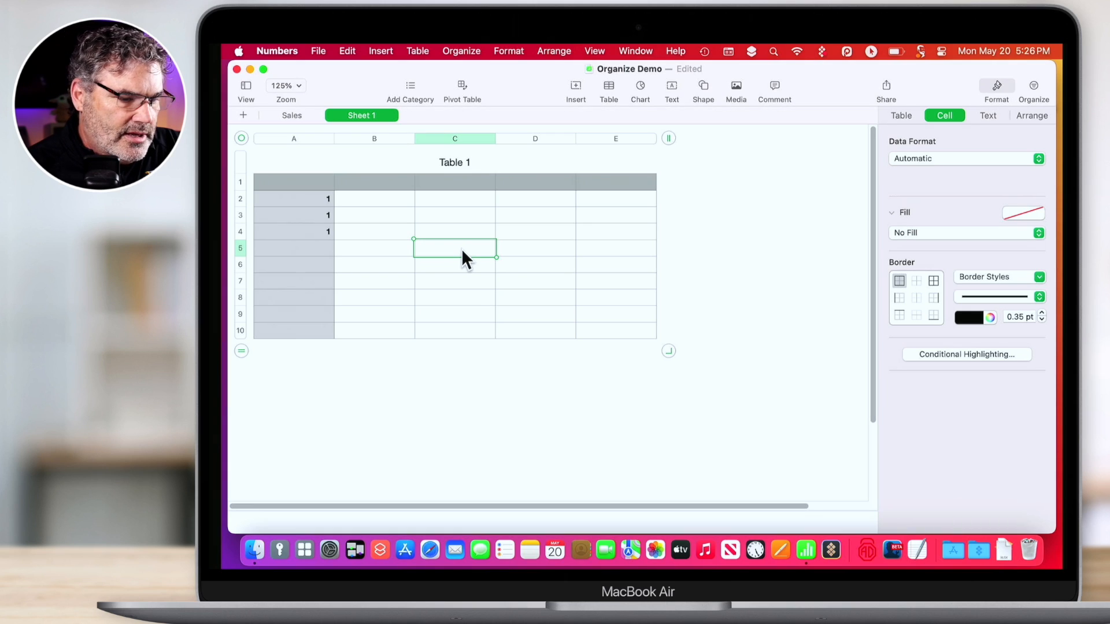
pyautogui.moveTo(496, 257)
pyautogui.mouseDown()
pyautogui.moveTo(561, 268)
pyautogui.moveTo(494, 261)
pyautogui.mouseUp()
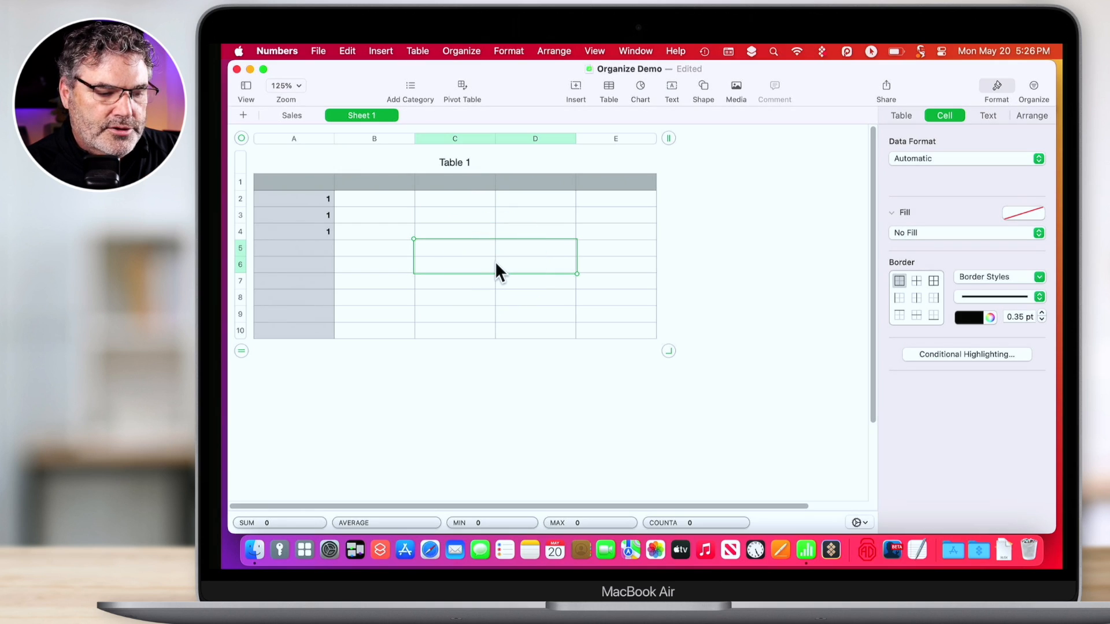
pyautogui.rightClick(495, 261)
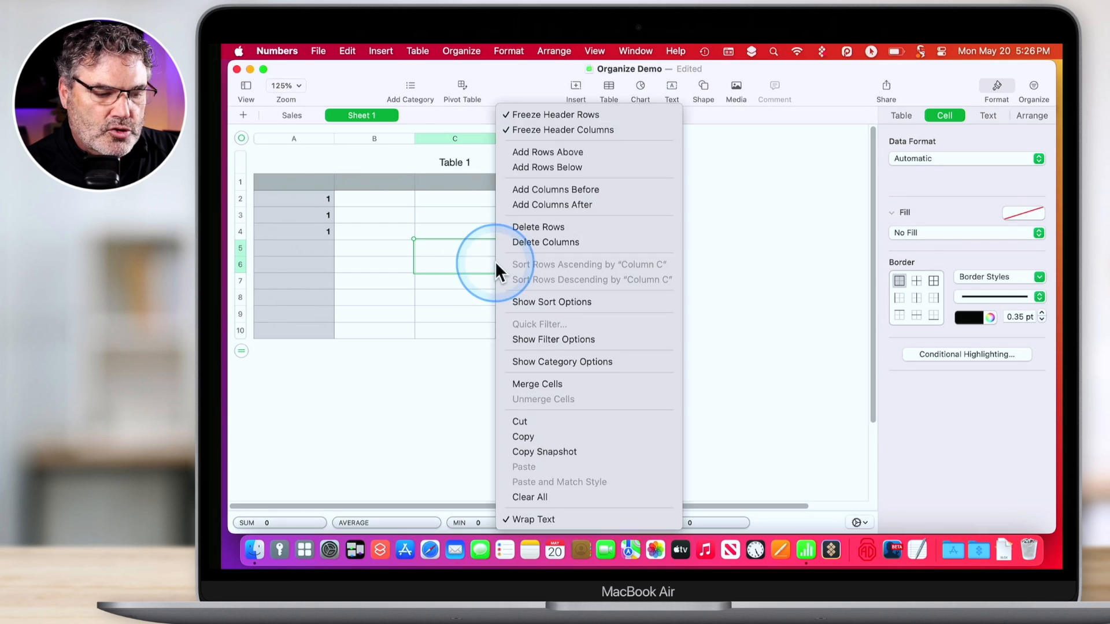
pyautogui.click(540, 384)
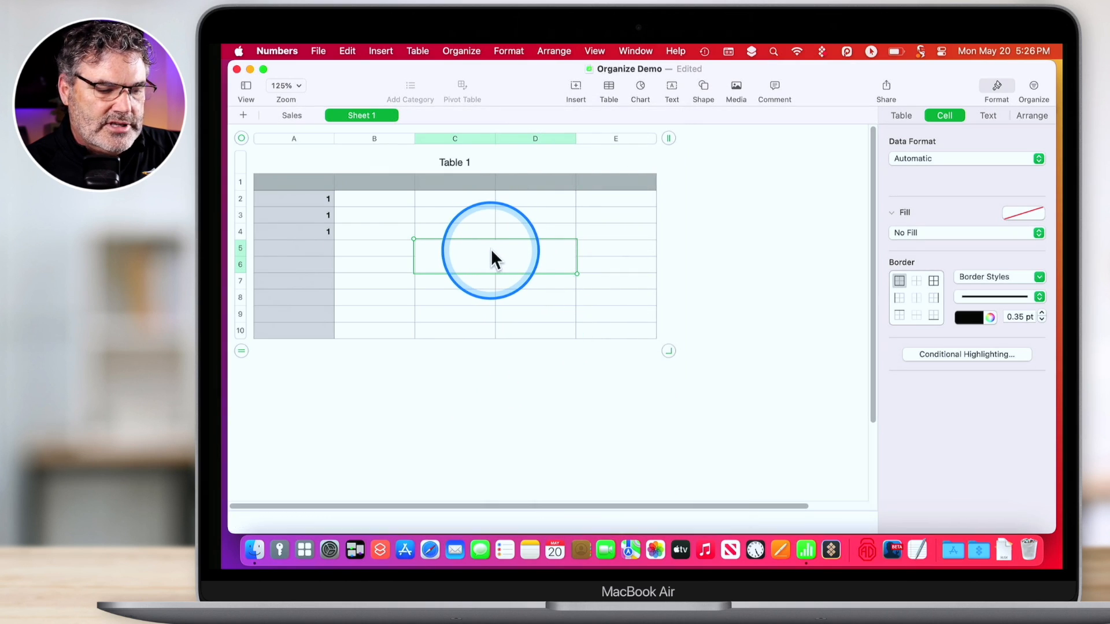
# Step: Enter 1 in the merged cell at C5, and unmerge the cells
pyautogui.write('1')
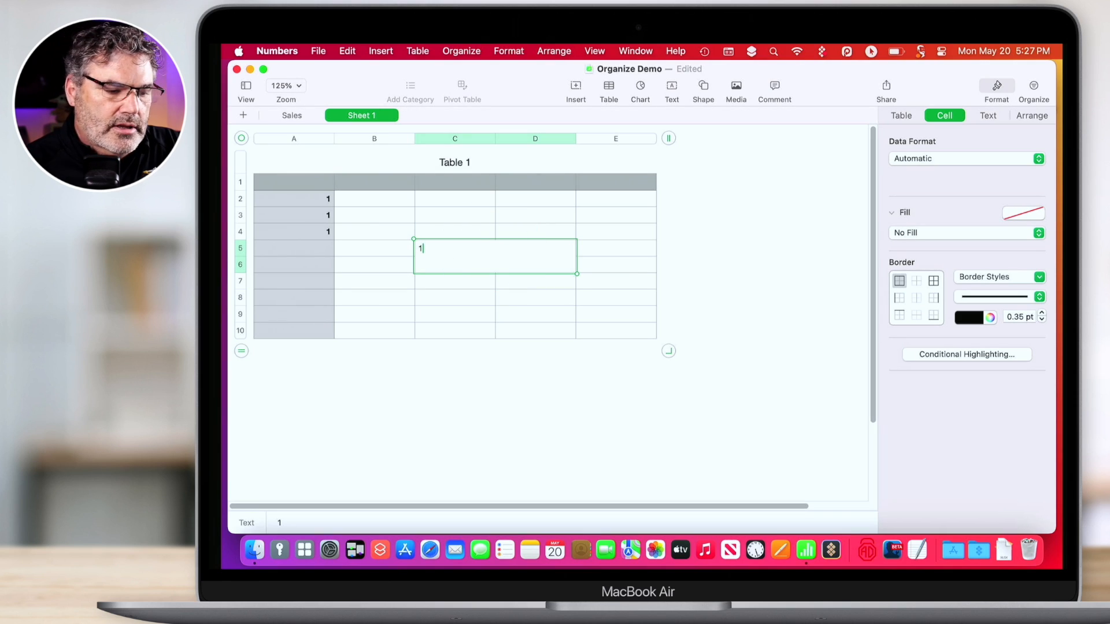
pyautogui.click(530, 307)
pyautogui.rightClick(491, 246)
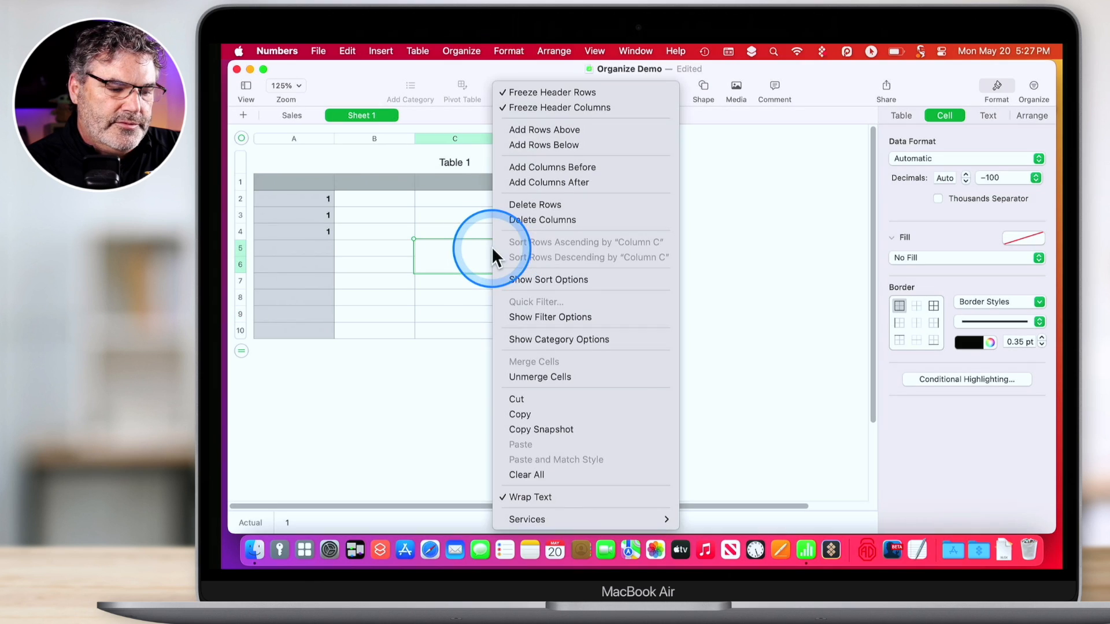
pyautogui.click(533, 377)
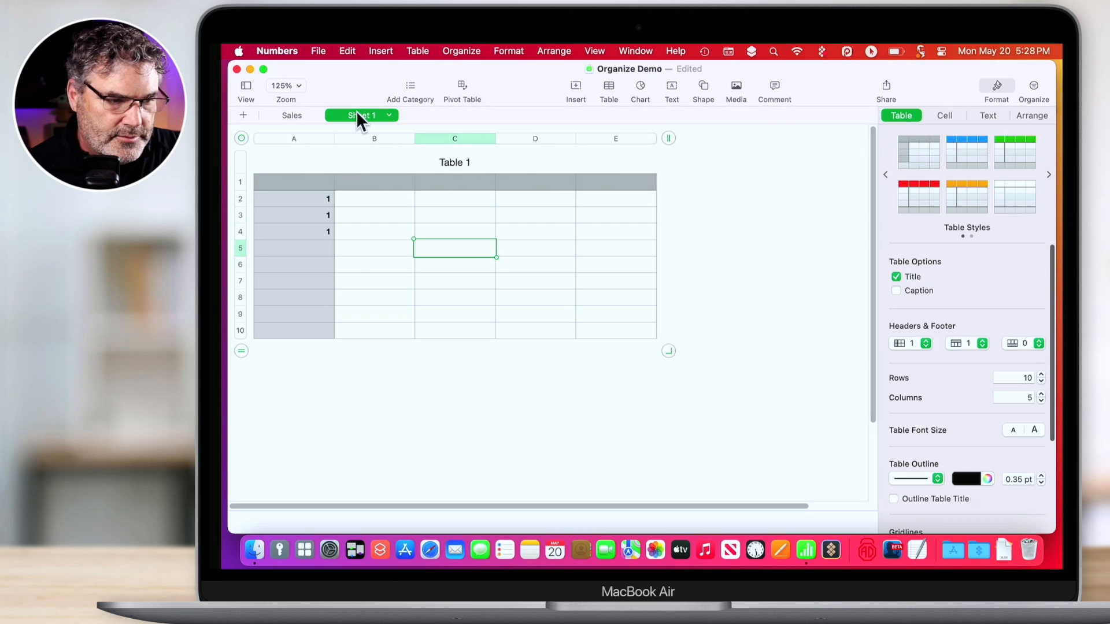
# Step: Add one row at the end of the table on the Sales sheet and set the table to one footer row
pyautogui.click(282, 118)
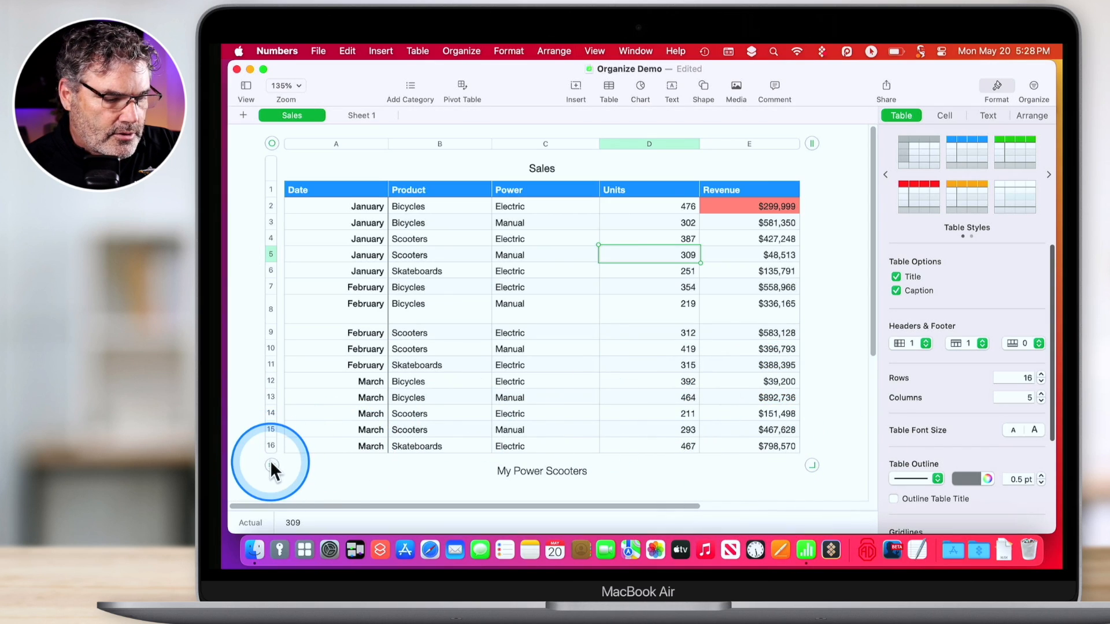
pyautogui.moveTo(270, 460); pyautogui.dragTo(269, 484)
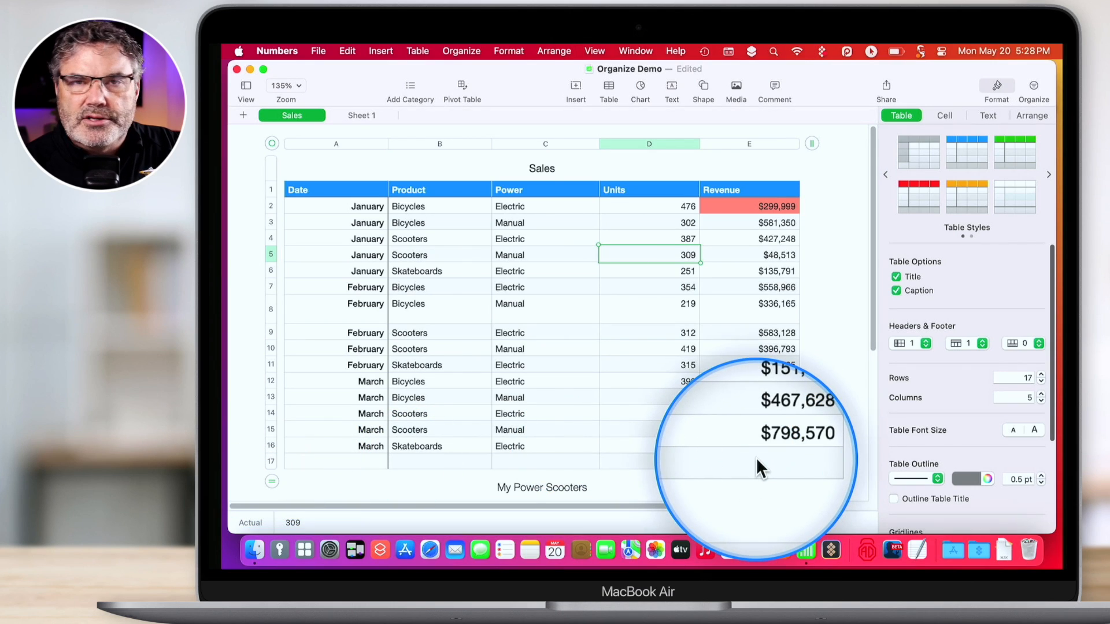
pyautogui.click(1018, 343)
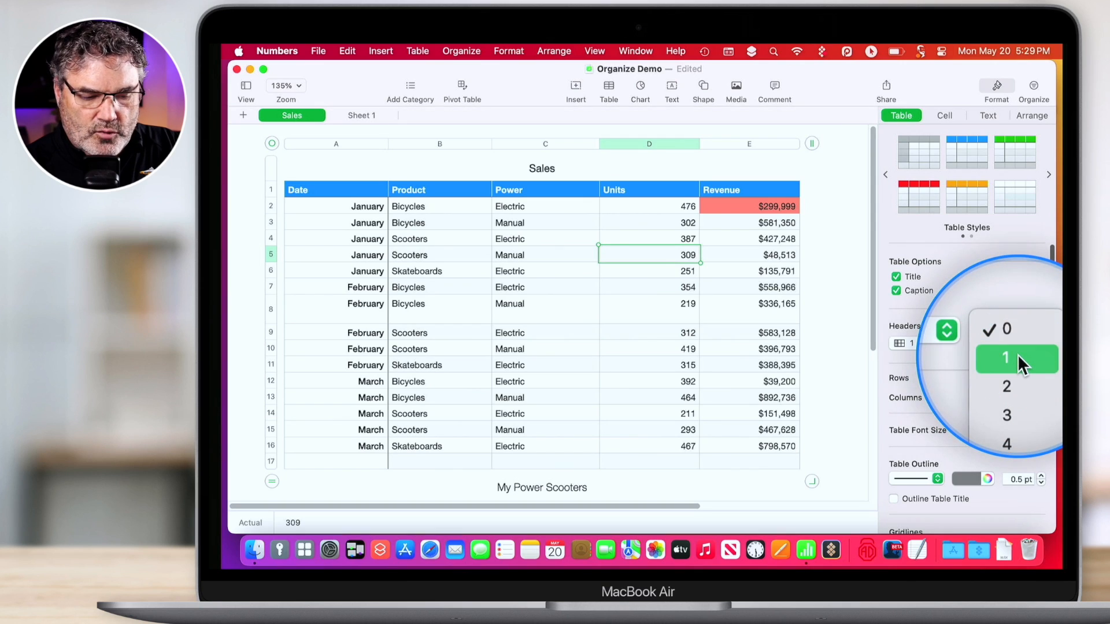
pyautogui.click(1017, 355)
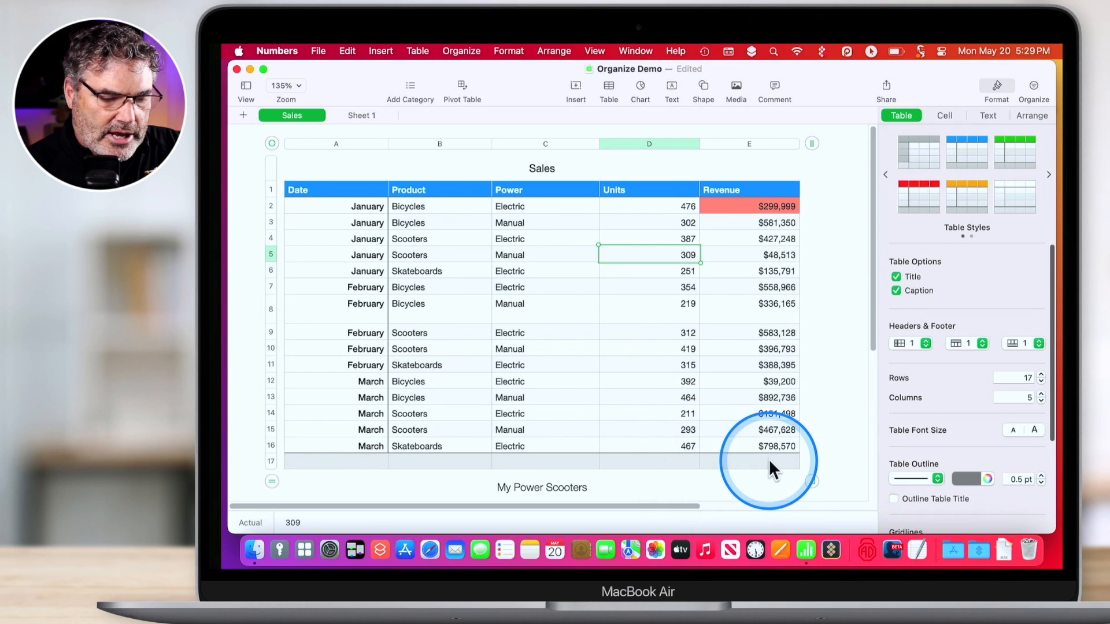
# Step: Insert a Sum formula in the Revenue column's footer cell
pyautogui.click(768, 460)
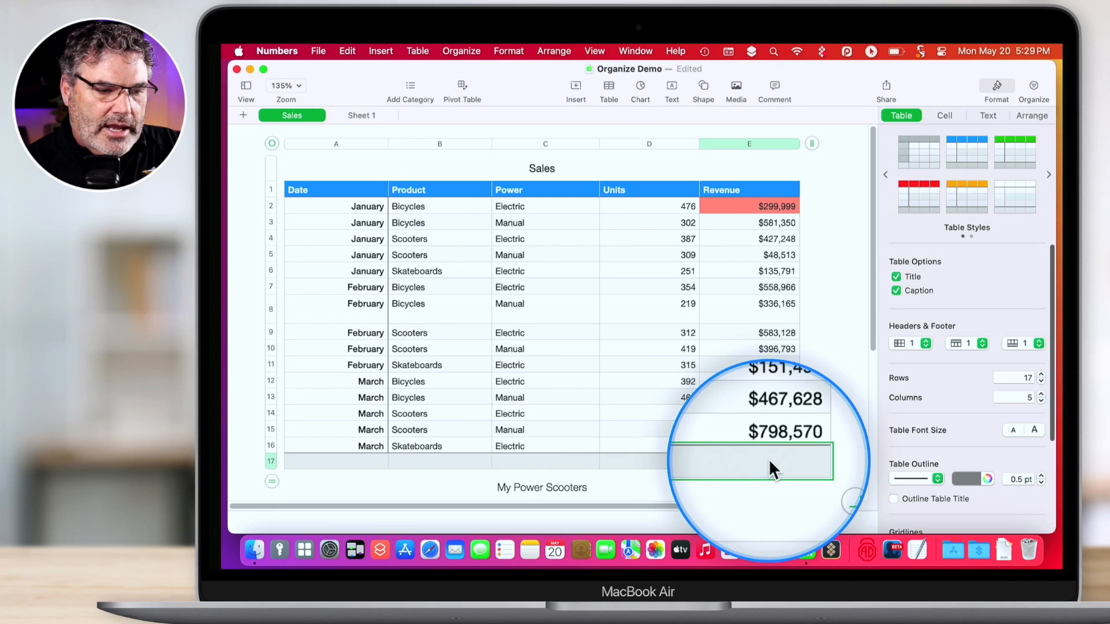
pyautogui.click(575, 86)
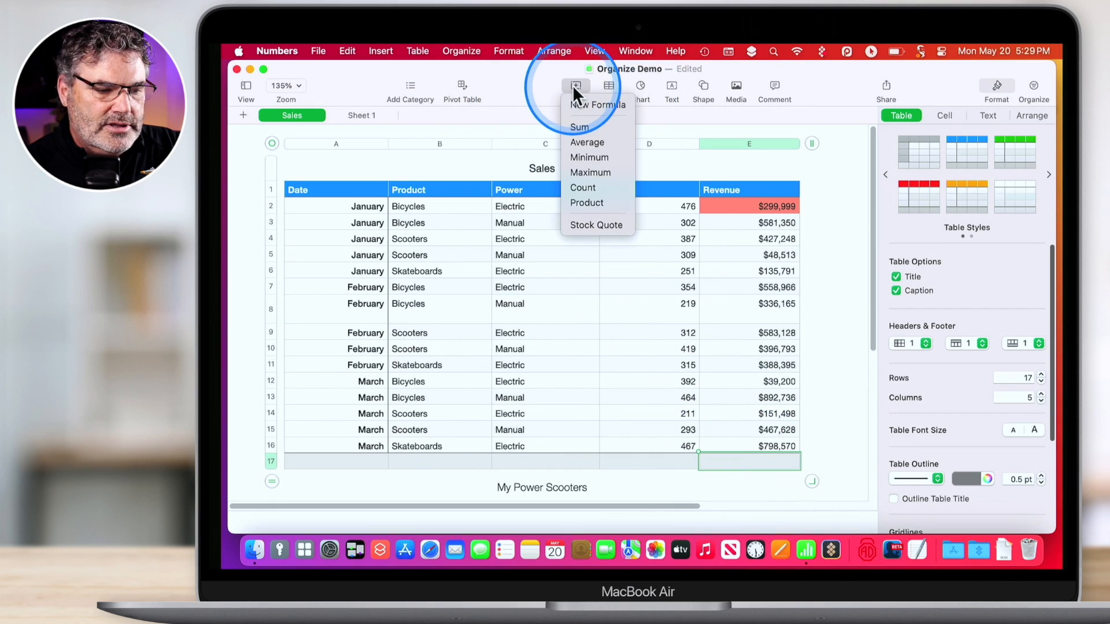
pyautogui.click(585, 123)
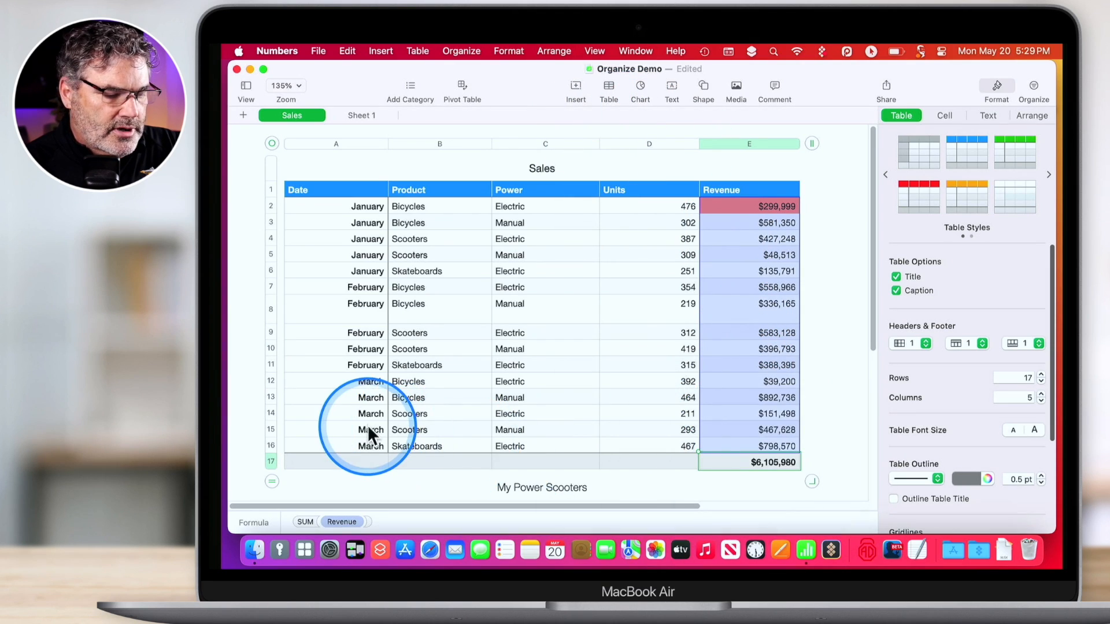
# Step: Add one more row to the Sales table above the total and set the table to two footer rows
pyautogui.scroll(-3, 366, 424)
pyautogui.moveTo(272, 391); pyautogui.dragTo(269, 409)
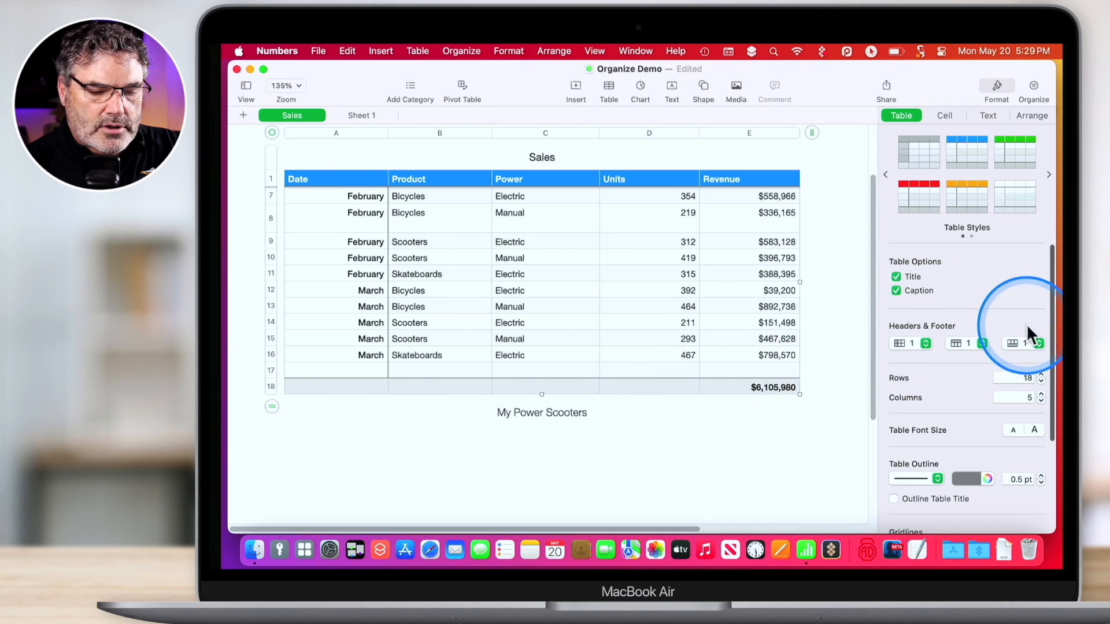
pyautogui.click(1031, 340)
pyautogui.click(1013, 356)
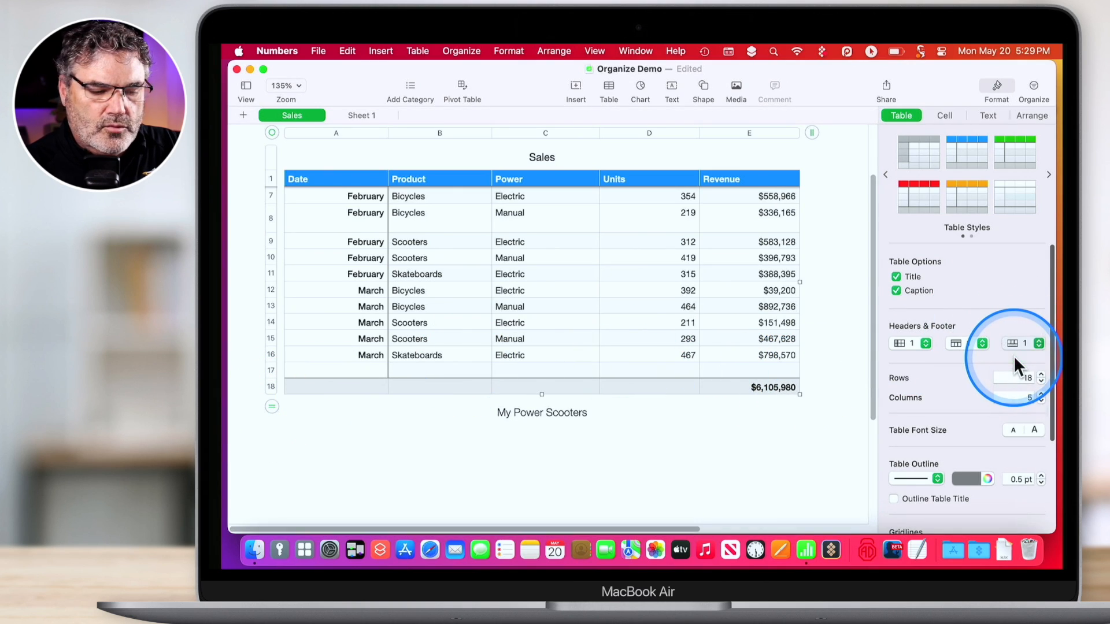
# Step: Insert an Average formula in the Revenue column's upper footer cell, E17
pyautogui.click(761, 372)
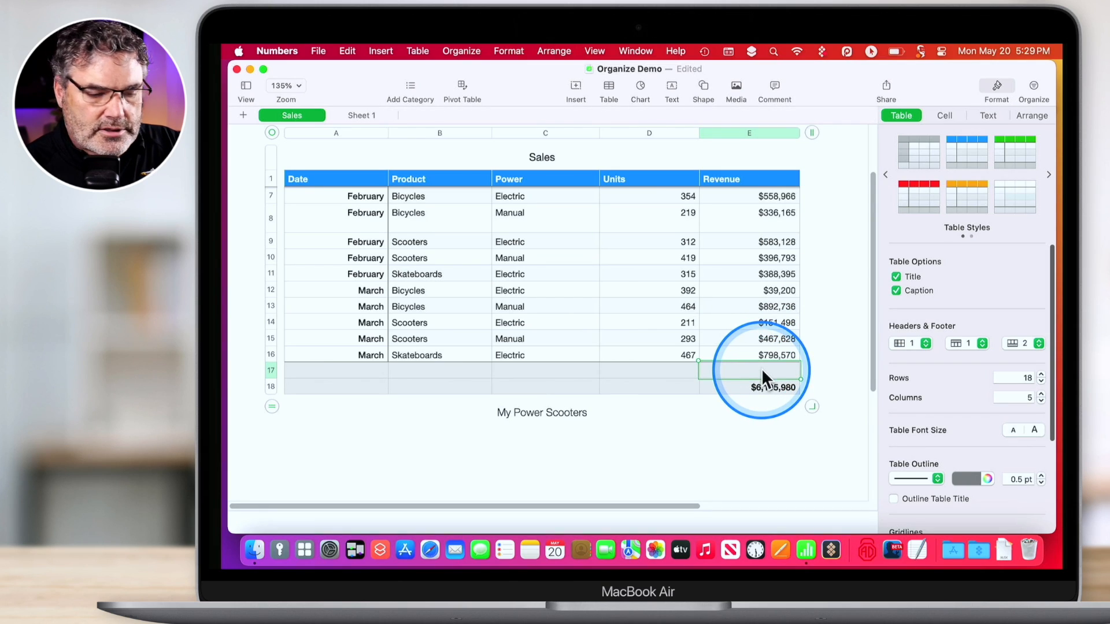
pyautogui.click(574, 85)
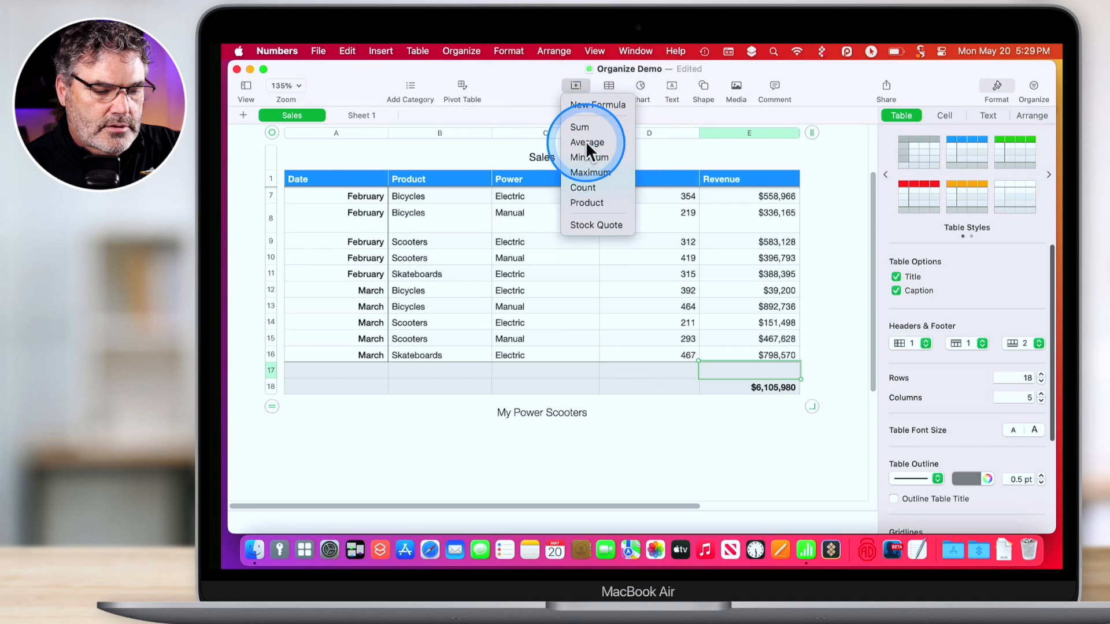
pyautogui.click(584, 142)
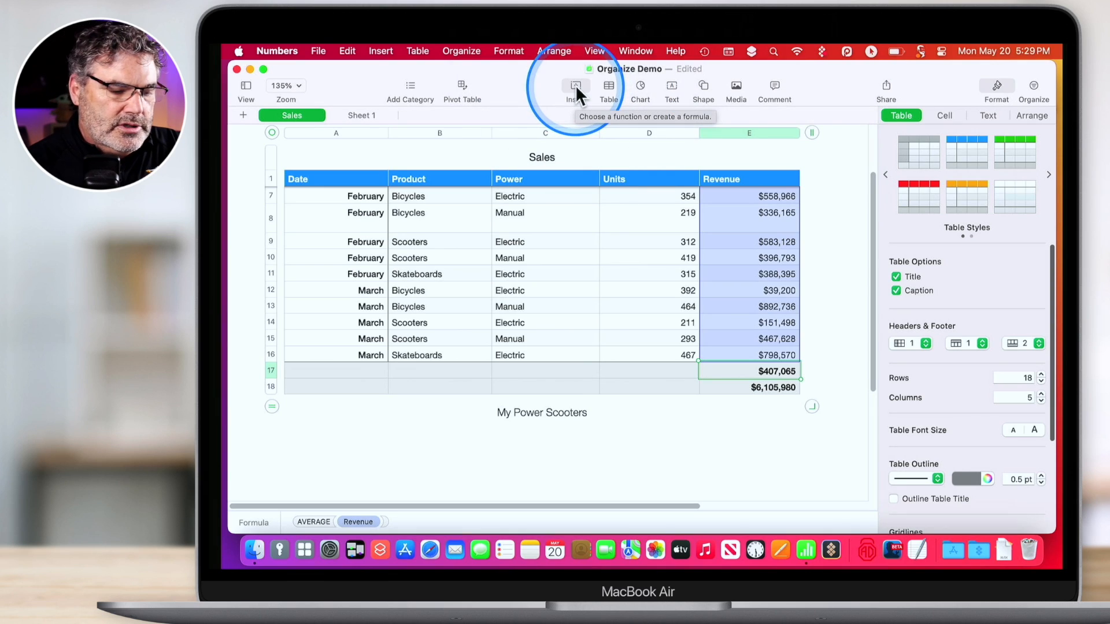
# Step: Build a formula in the Units footer cell D17 that adds cells E8 and E9
pyautogui.click(625, 372)
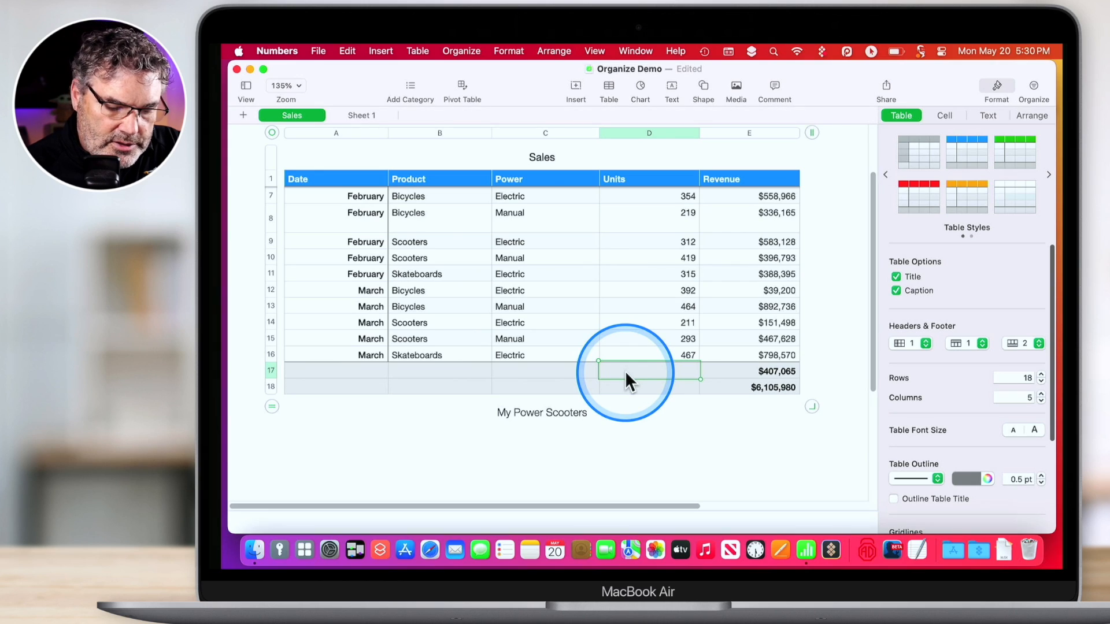
pyautogui.press('=')
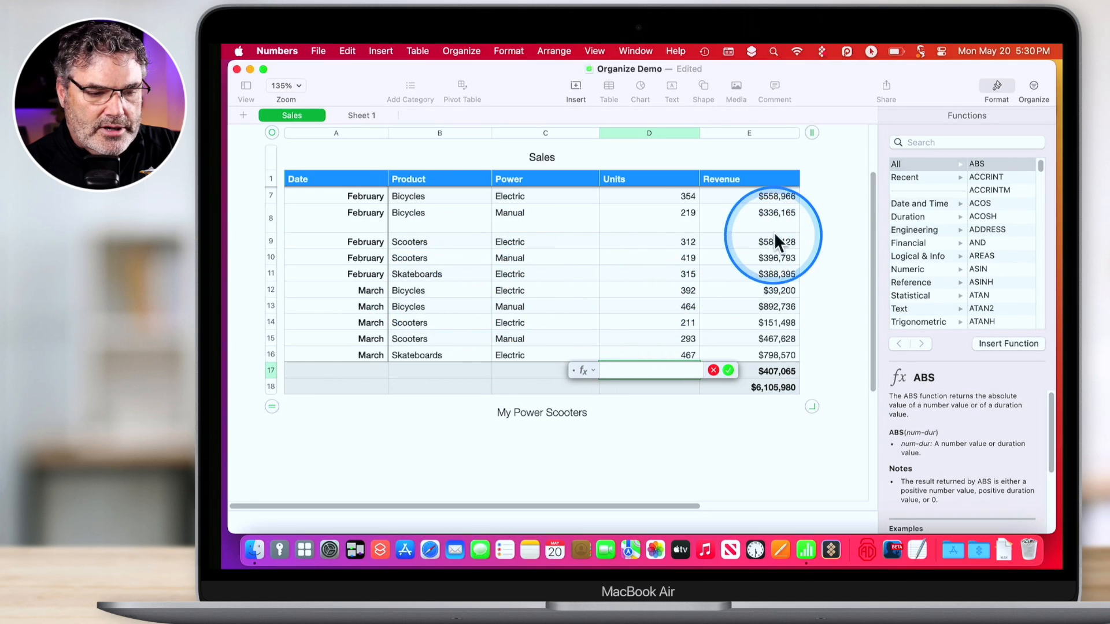
pyautogui.click(769, 212)
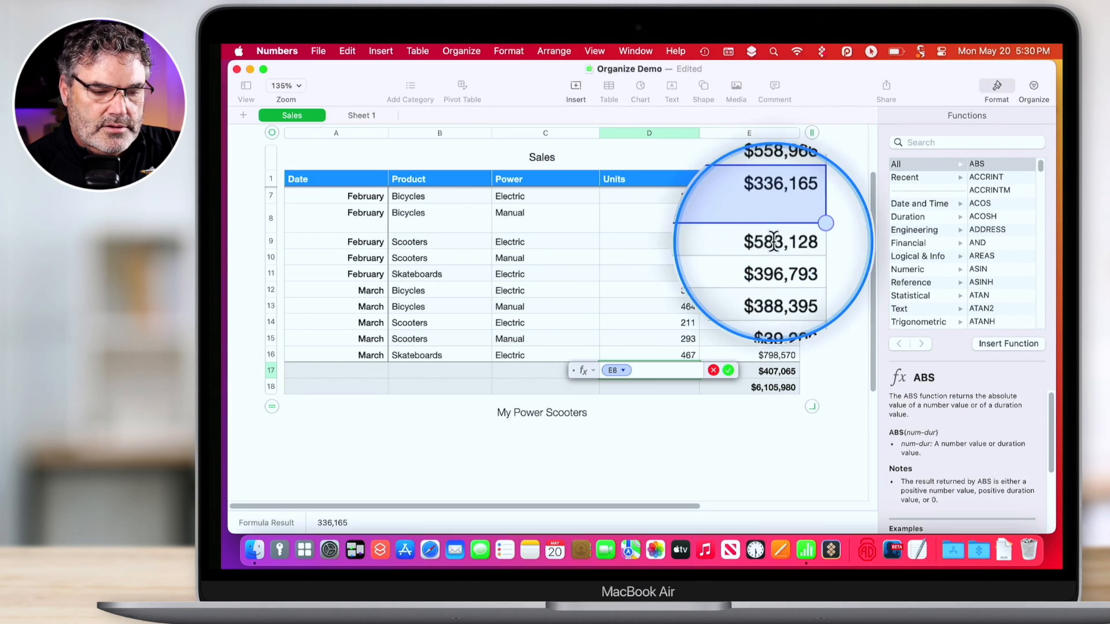
pyautogui.write('+')
pyautogui.click(772, 243)
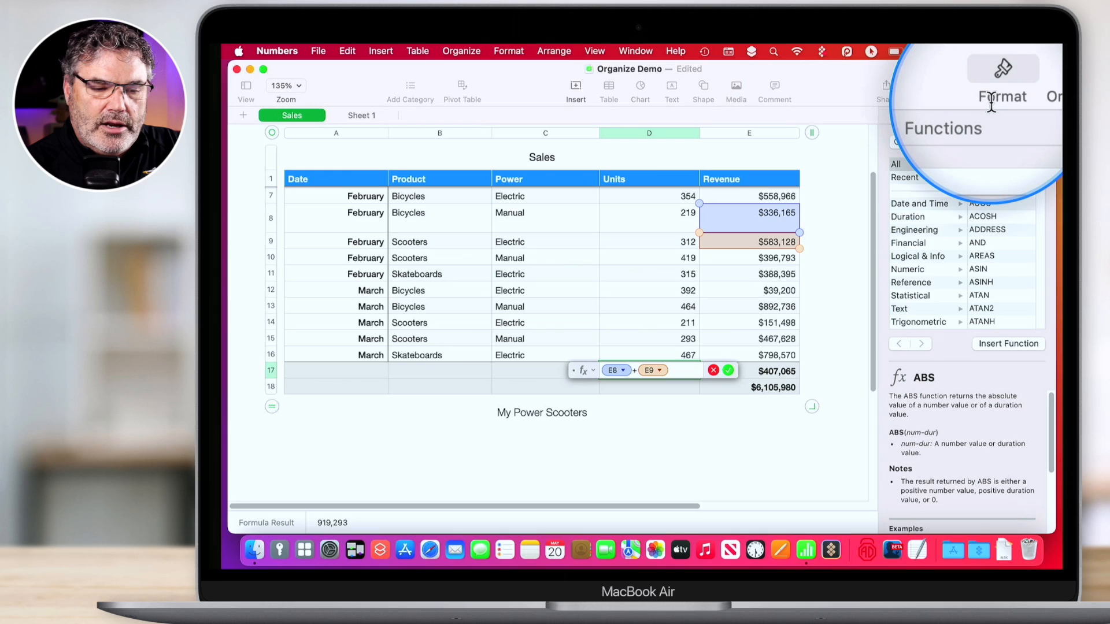
# Step: Read the description of the AND function among the Logical & Info functions, and discard the formula being edited in D17
pyautogui.click(940, 258)
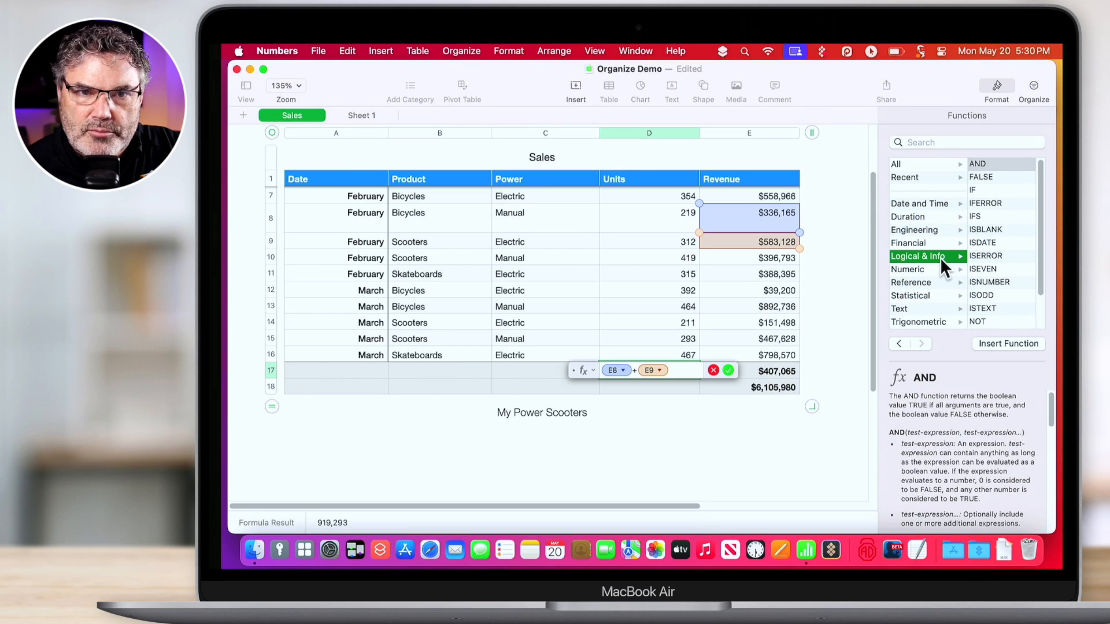
pyautogui.scroll(-5, 950, 456)
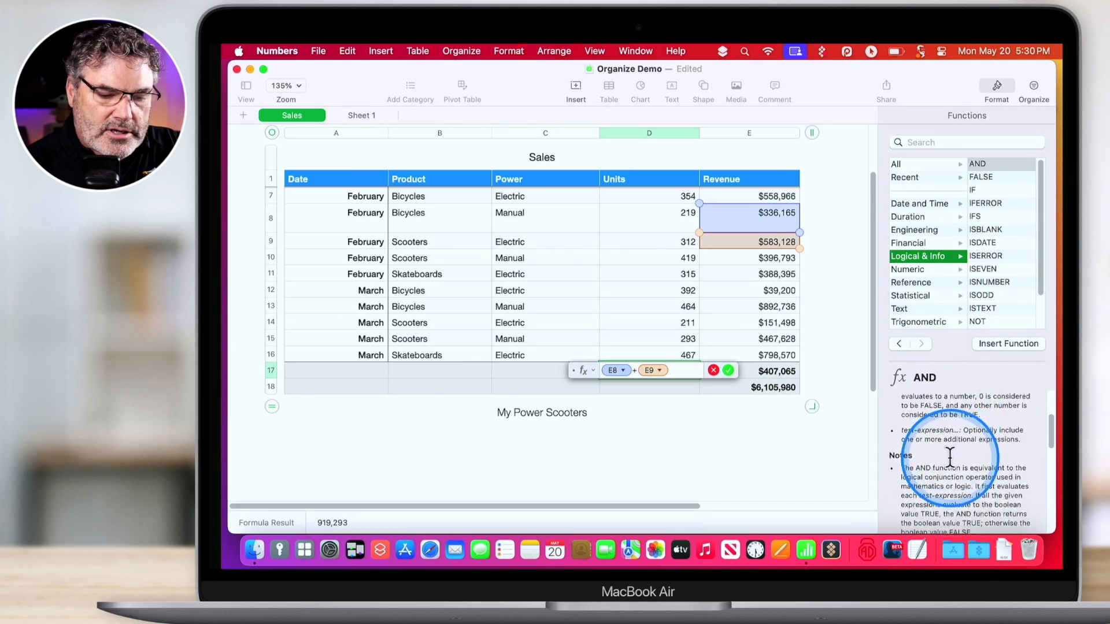
pyautogui.scroll(-6, 950, 457)
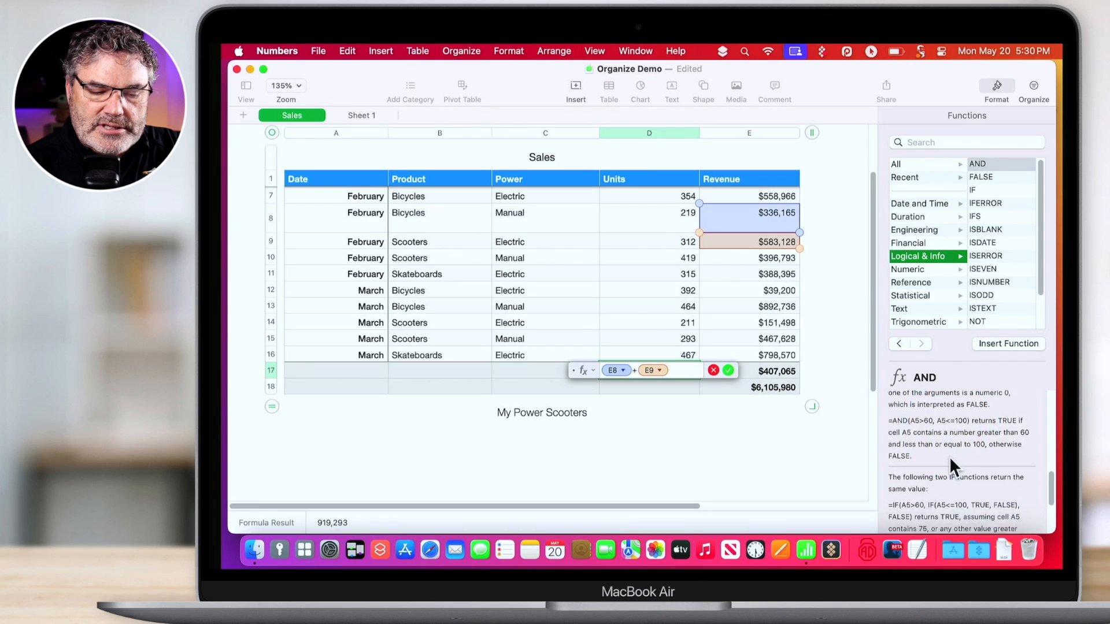
pyautogui.scroll(-1, 949, 463)
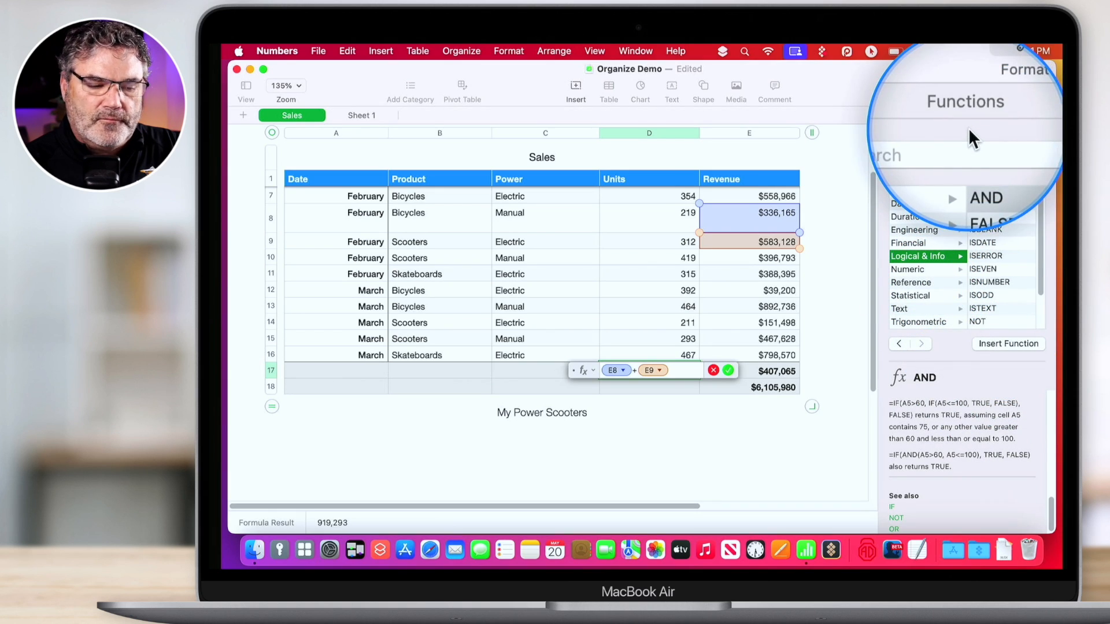
pyautogui.click(713, 370)
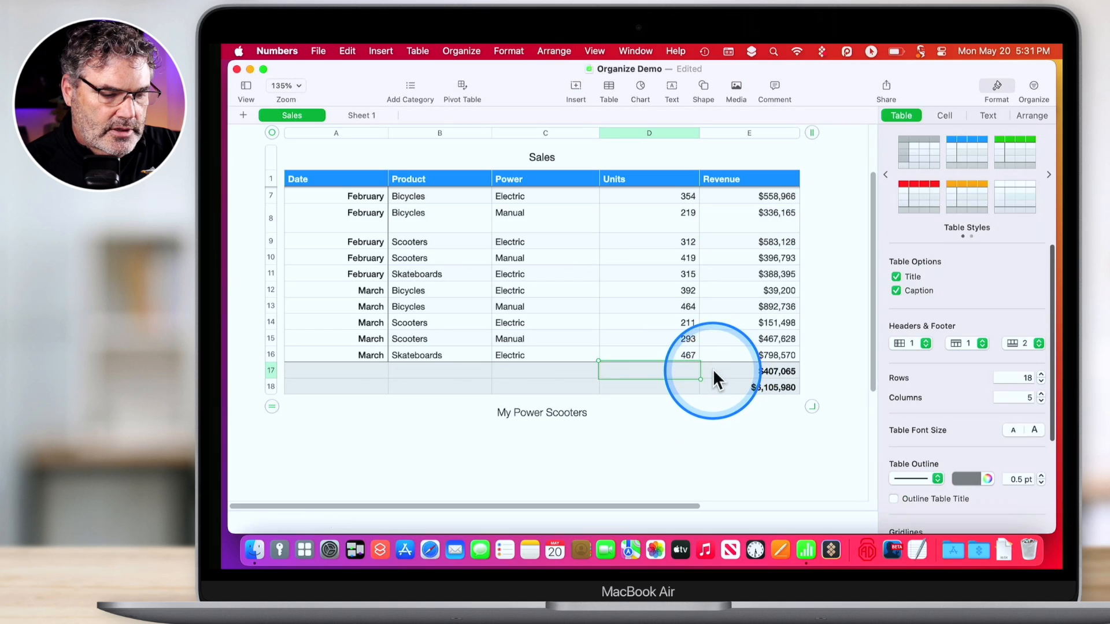
pyautogui.doubleClick(630, 373)
pyautogui.write('=')
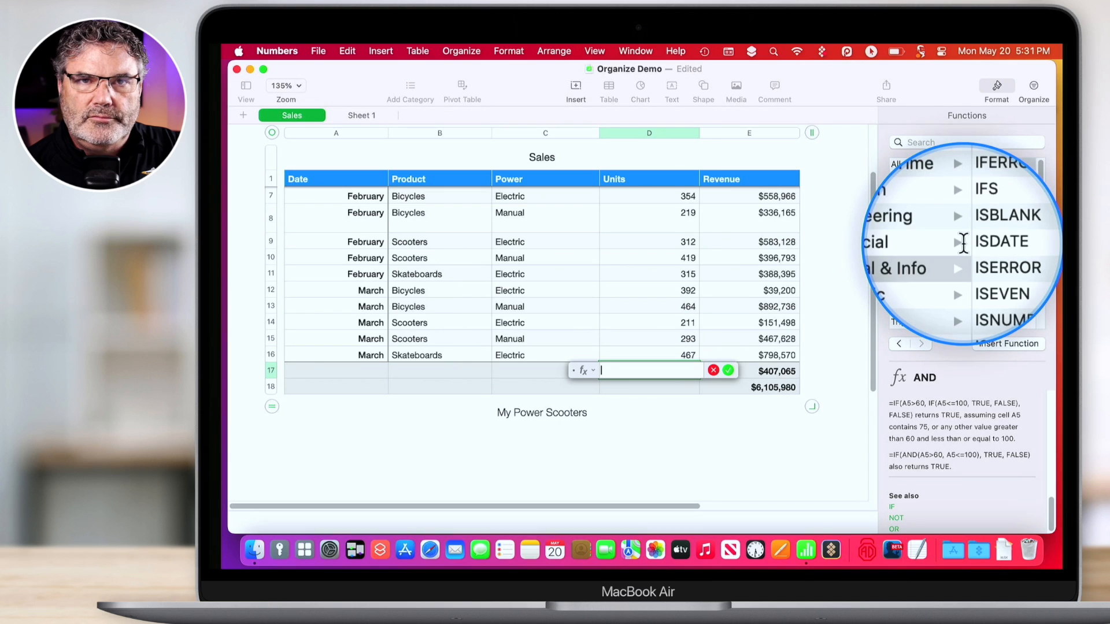
pyautogui.click(642, 449)
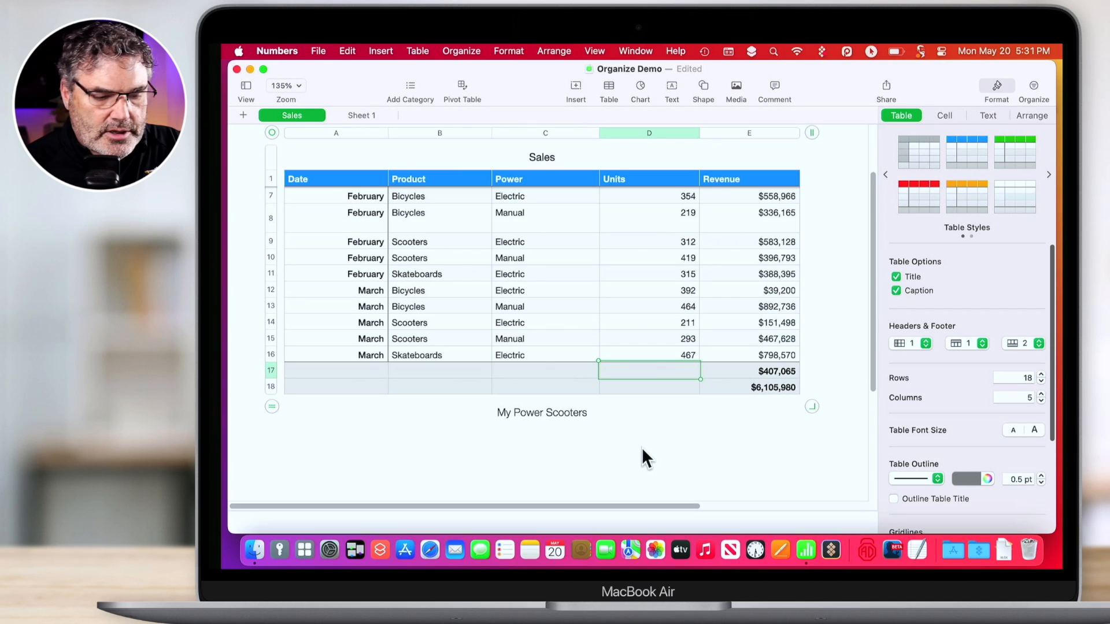
# Step: Copy the Revenue Sum formula from E18 into the Units footer cell D18, and undo the paste
pyautogui.click(758, 387)
pyautogui.click(765, 386)
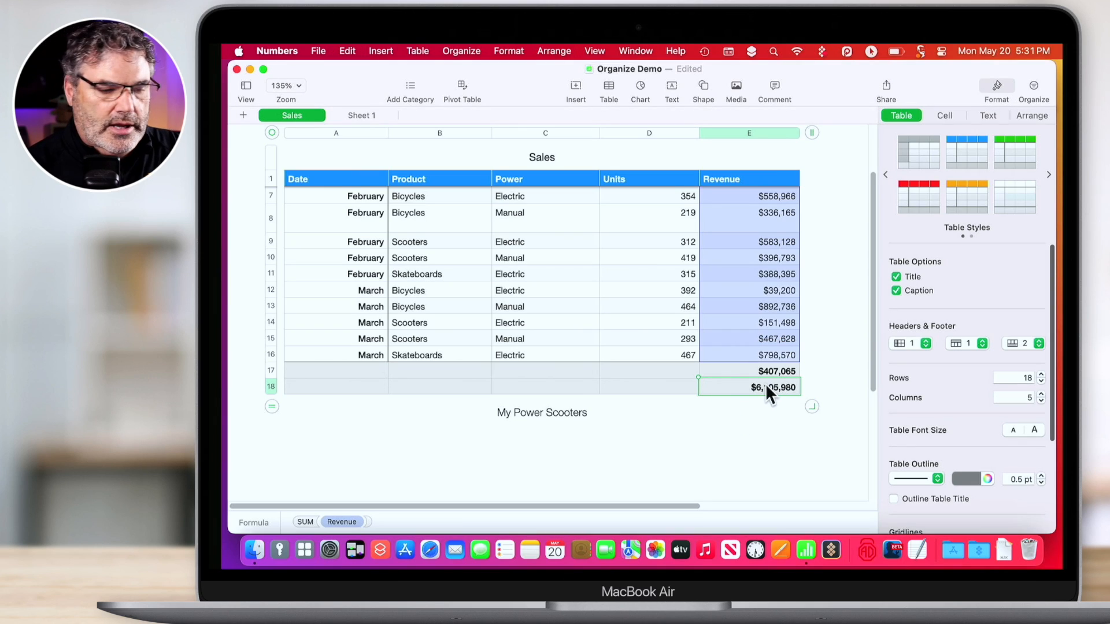
pyautogui.click(667, 385)
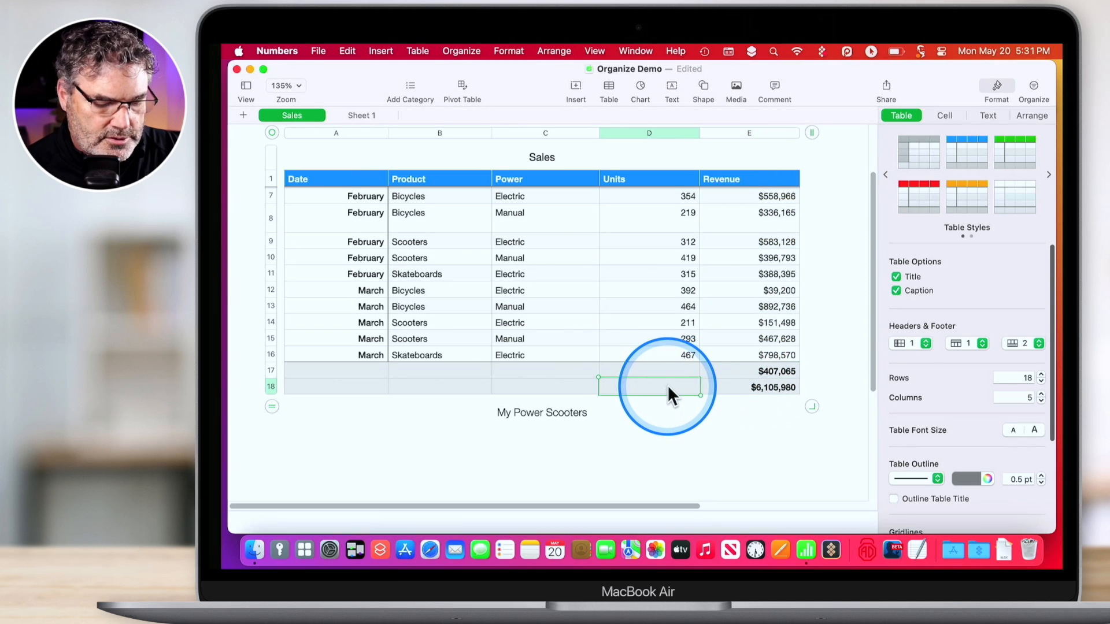
pyautogui.write('$5,171')
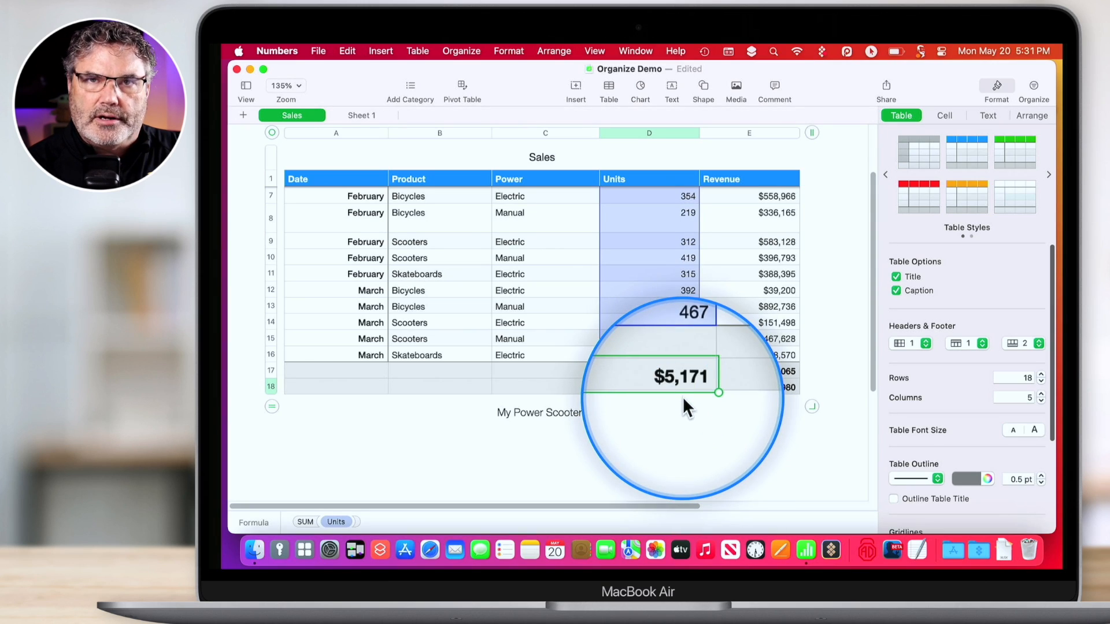
pyautogui.press('super+z')
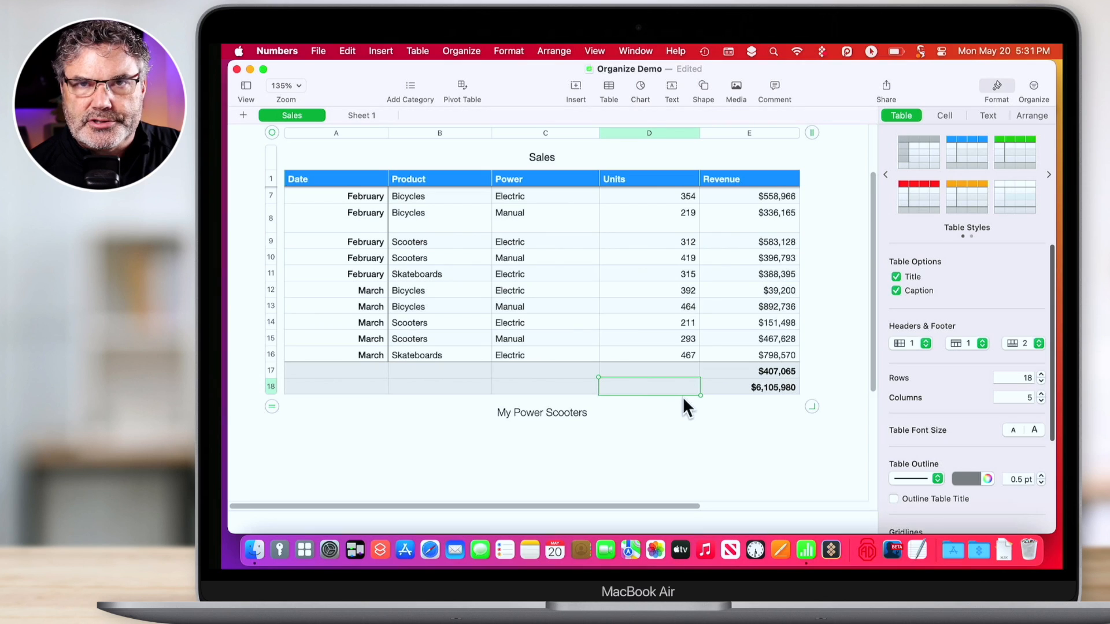
# Step: Copy the Revenue total in E18 and paste only its formula result into D18
pyautogui.click(740, 385)
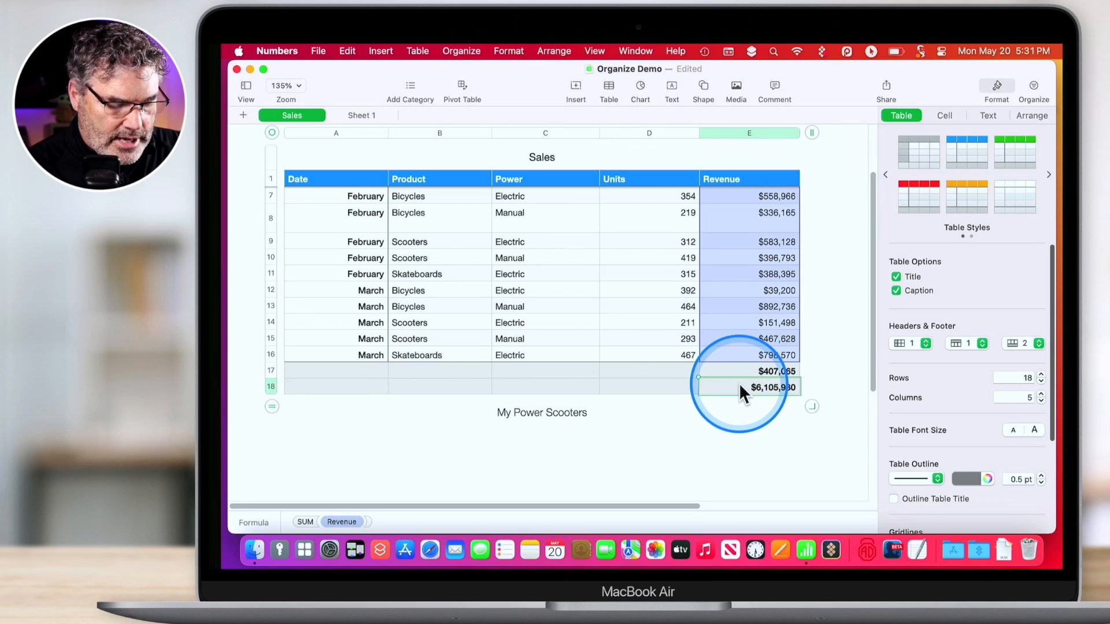
pyautogui.click(347, 47)
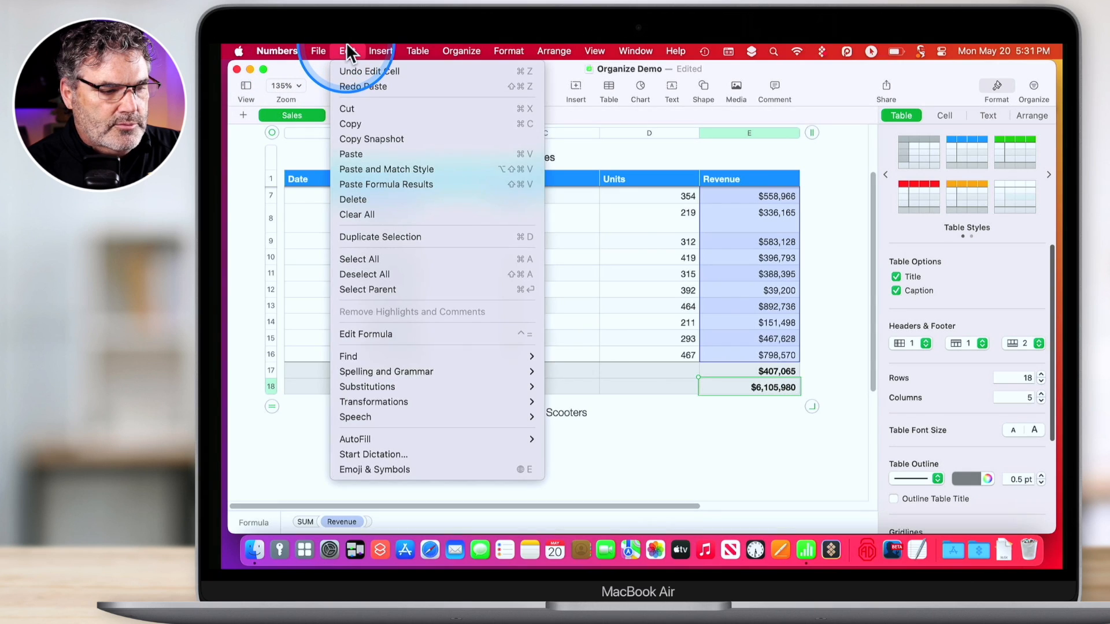
pyautogui.click(386, 191)
pyautogui.click(653, 382)
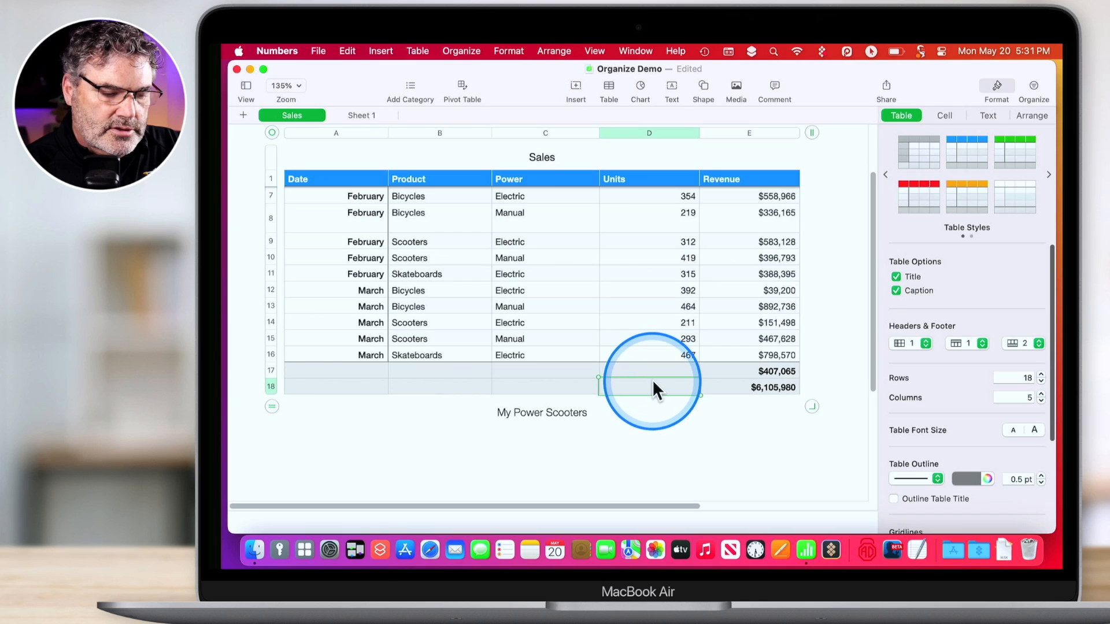
pyautogui.click(347, 51)
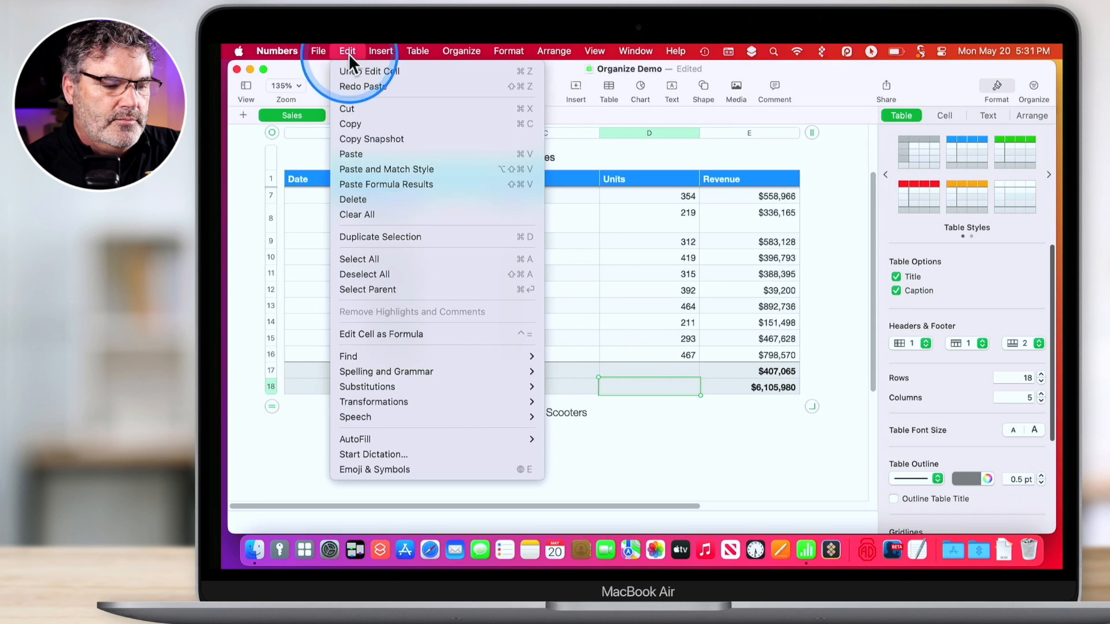
pyautogui.click(373, 184)
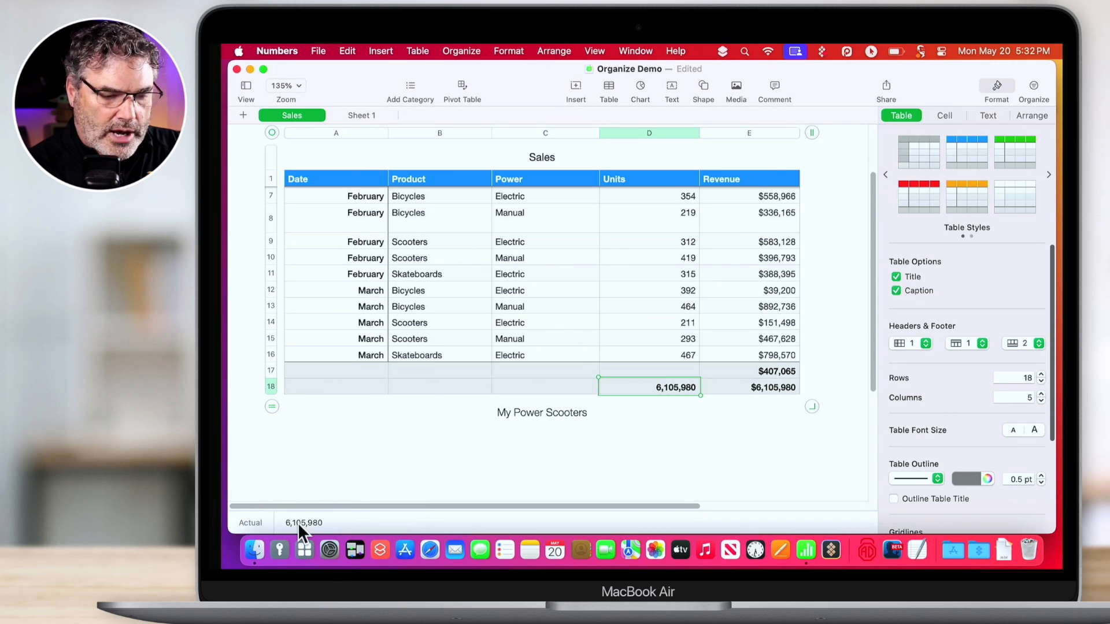
# Step: Group the rows of the Sales table into categories by Product
pyautogui.click(757, 387)
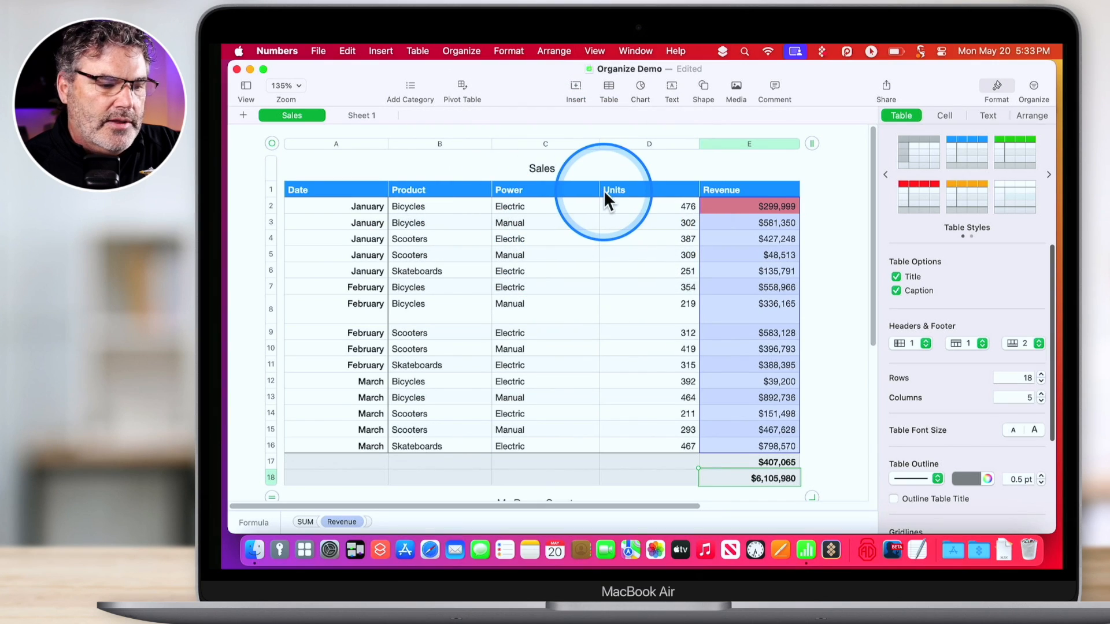
pyautogui.click(411, 87)
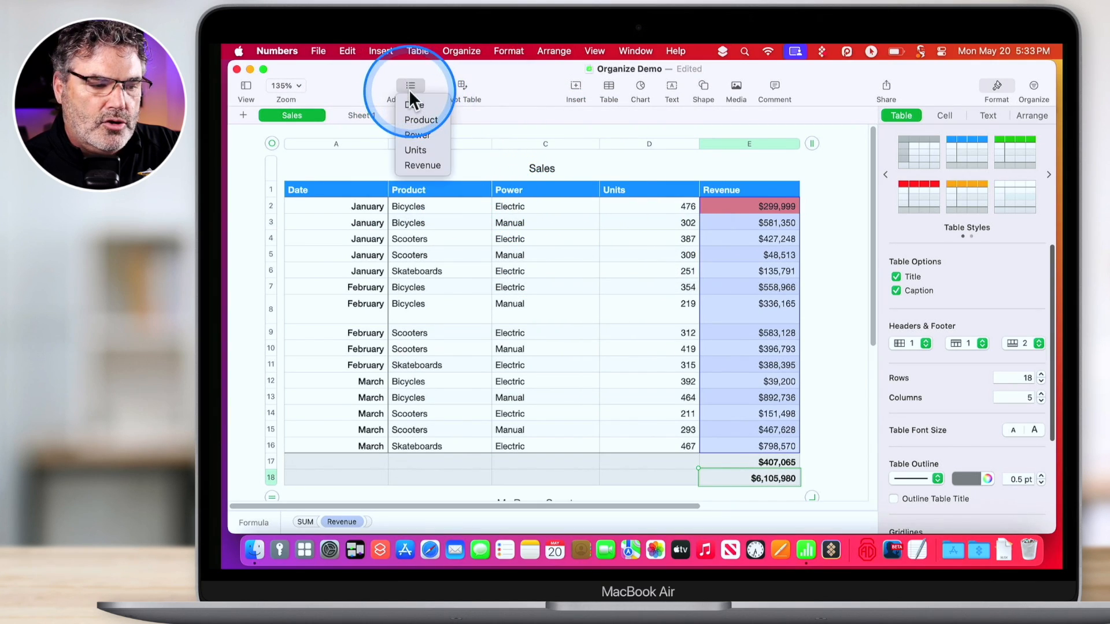
pyautogui.click(420, 120)
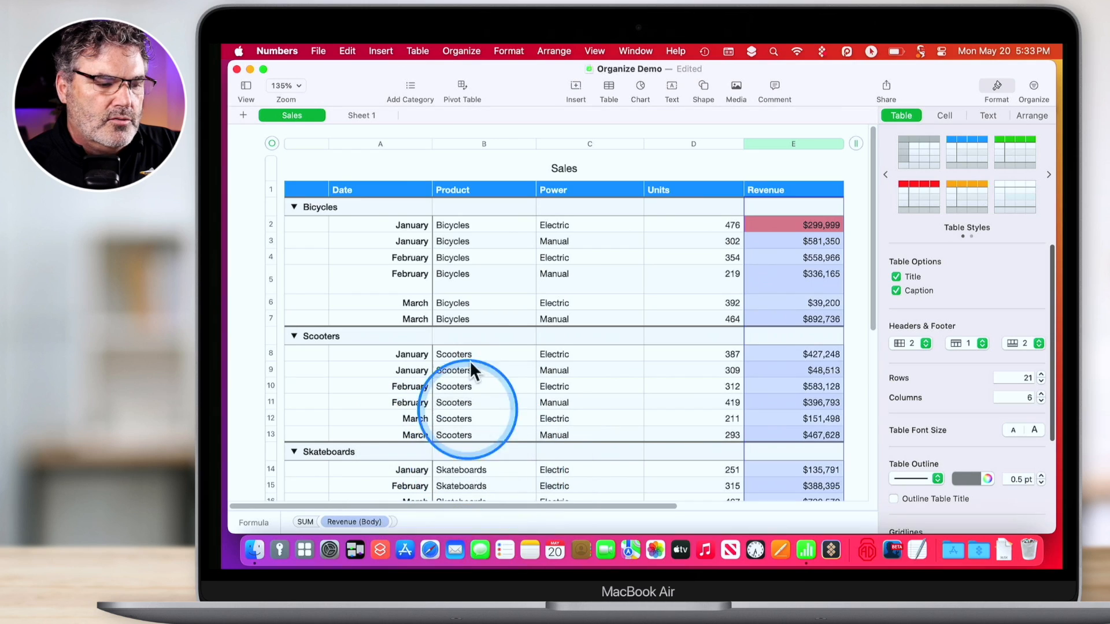
pyautogui.click(412, 84)
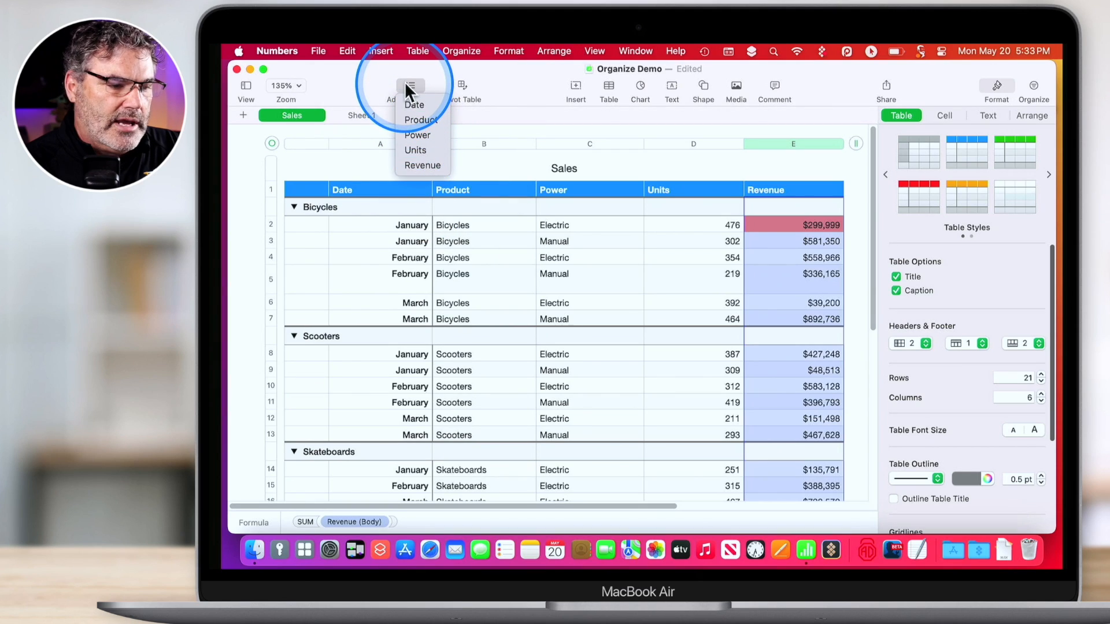
pyautogui.click(404, 82)
# Step: Add a Sum summary of the Revenue column to the product category rows
pyautogui.click(786, 204)
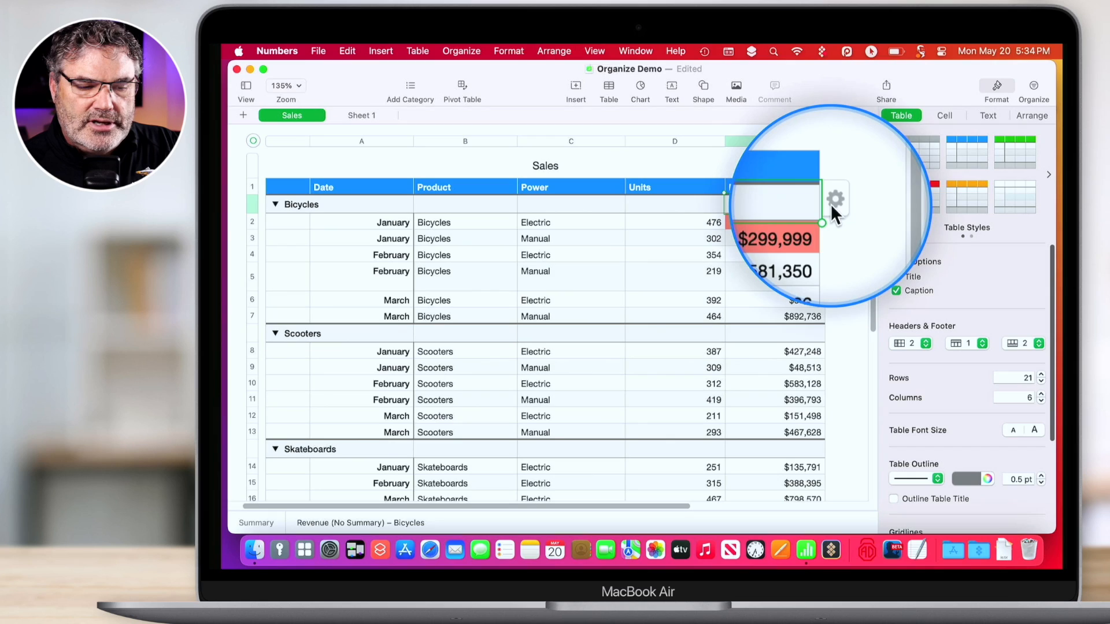
pyautogui.click(832, 202)
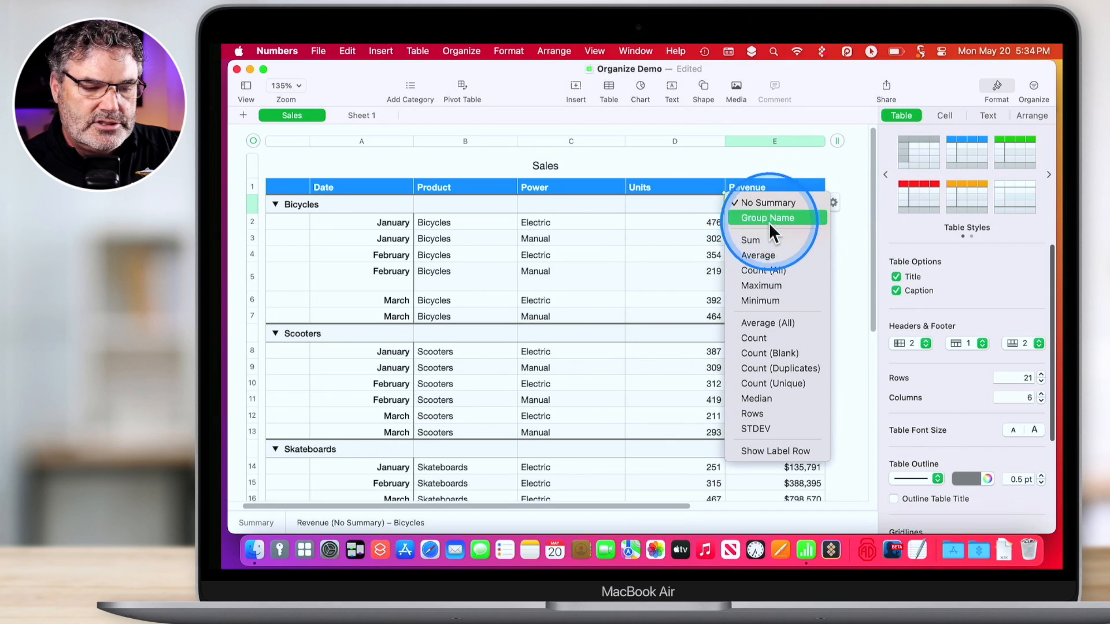
pyautogui.click(761, 242)
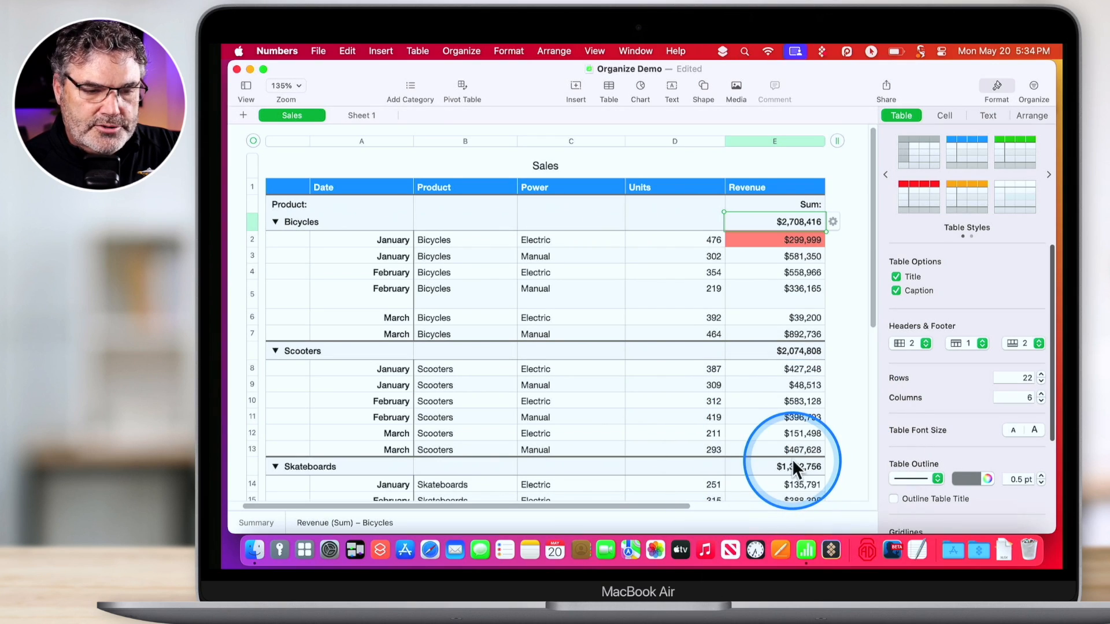
# Step: Turn off the categories of the Sales table
pyautogui.click(1033, 85)
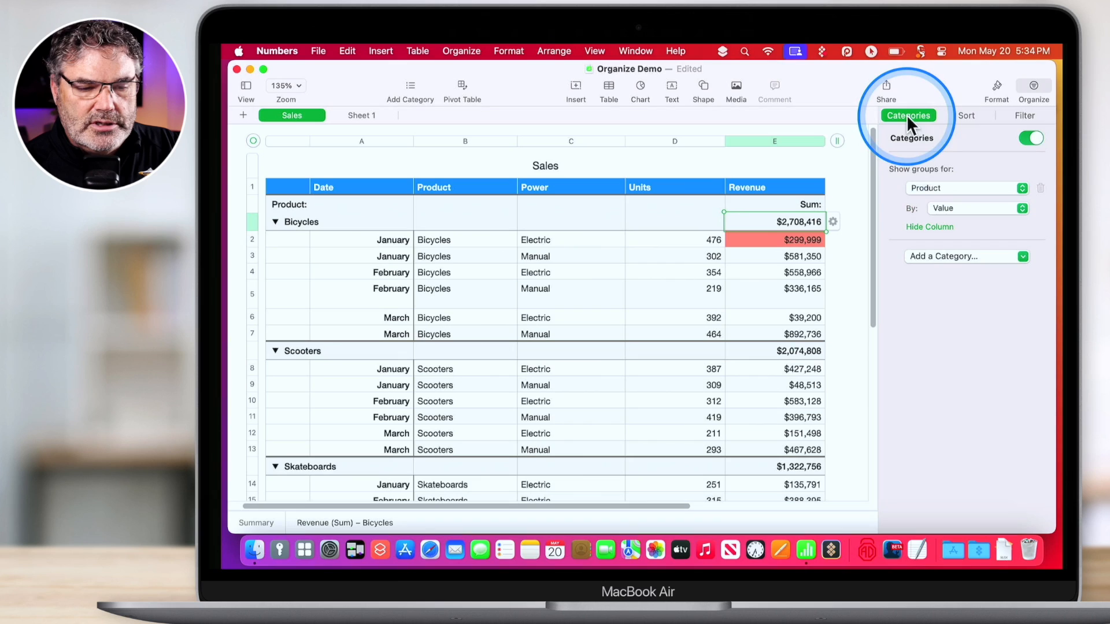
pyautogui.click(1029, 137)
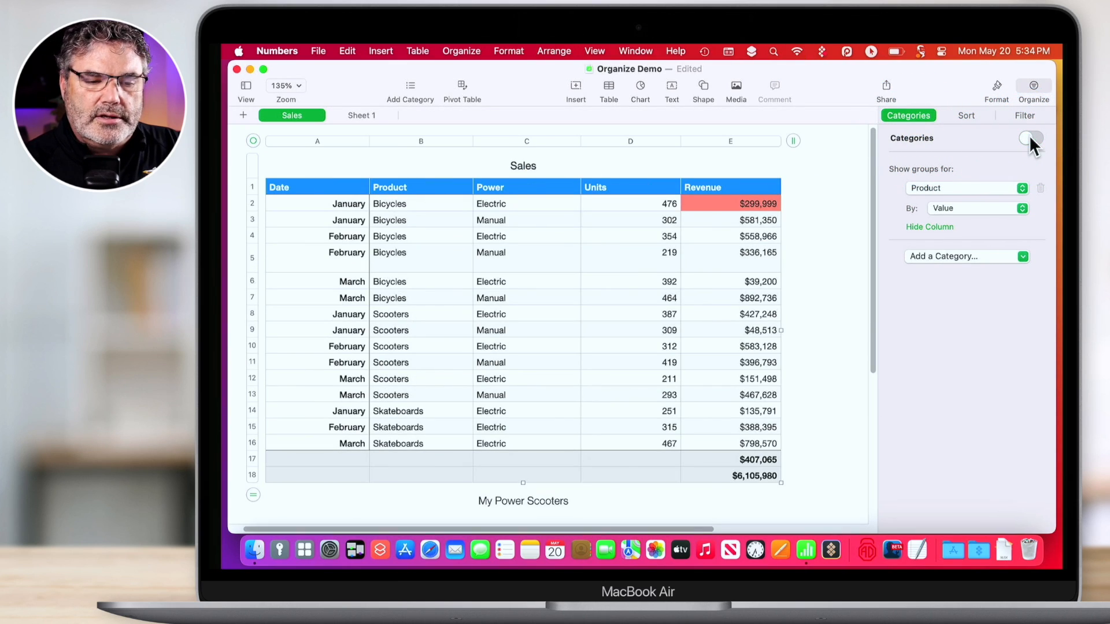
pyautogui.click(1029, 138)
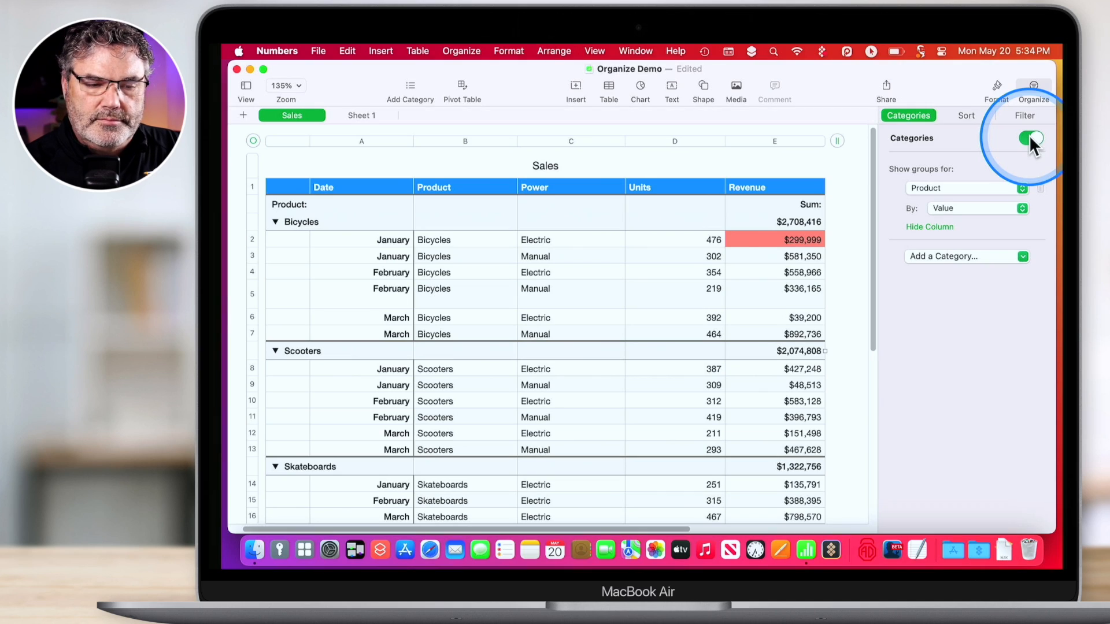
pyautogui.click(1029, 139)
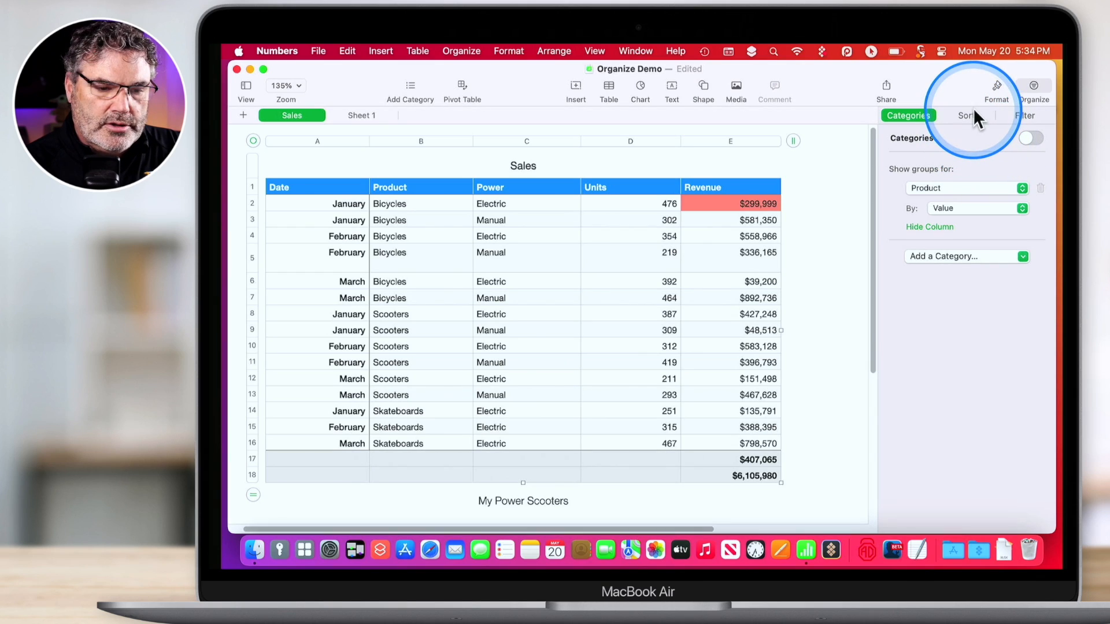
# Step: Examine the sorting commands for the Power column and the table's sort scope settings
pyautogui.click(555, 140)
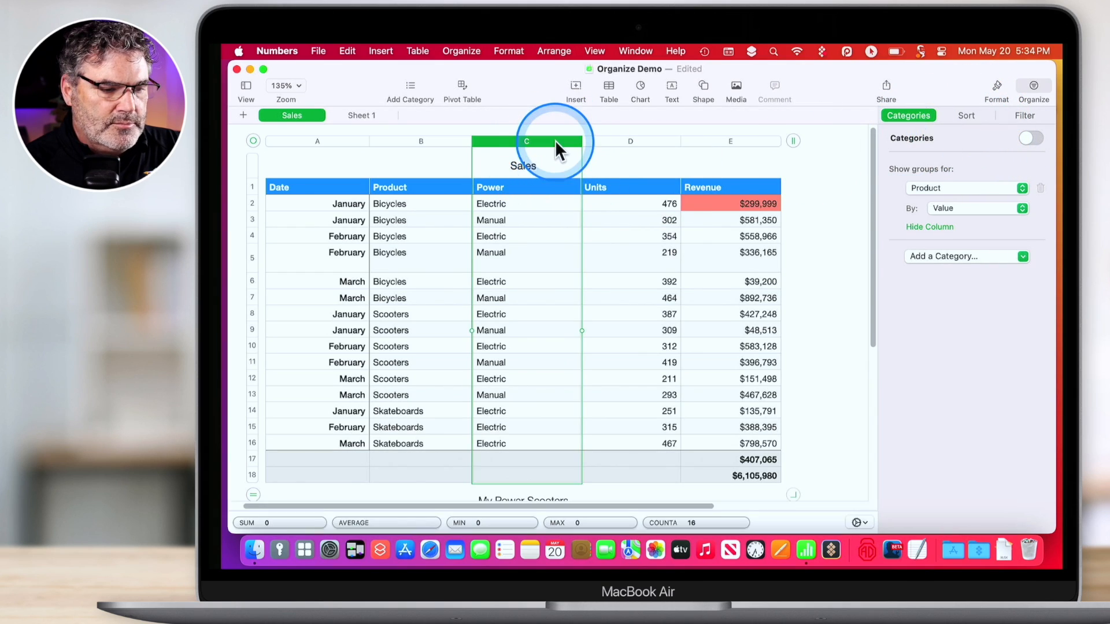
pyautogui.click(576, 142)
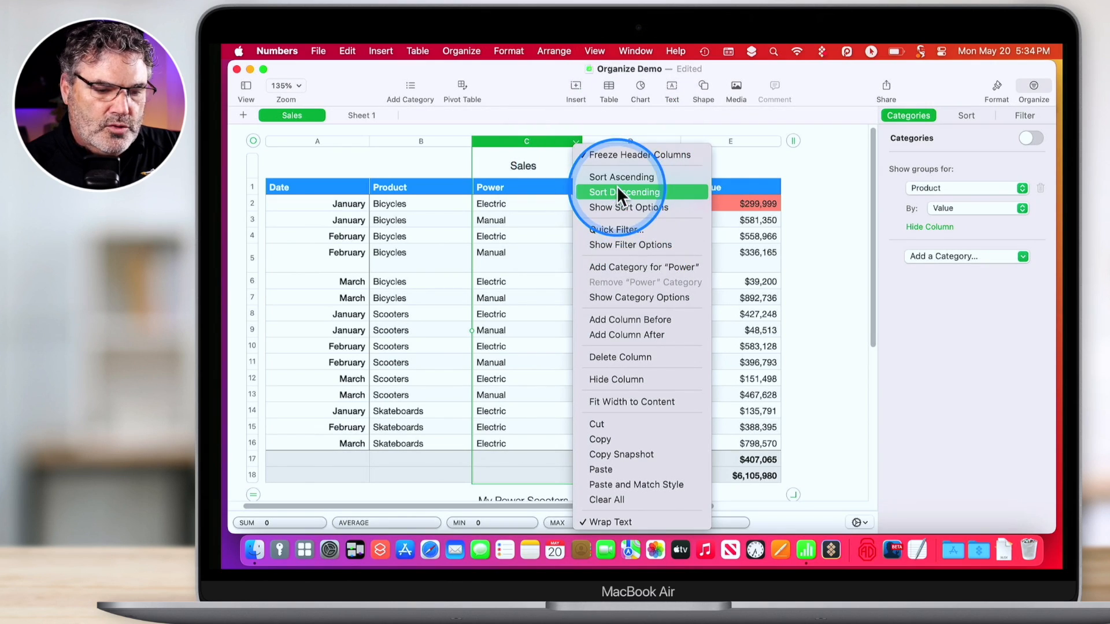
pyautogui.click(947, 295)
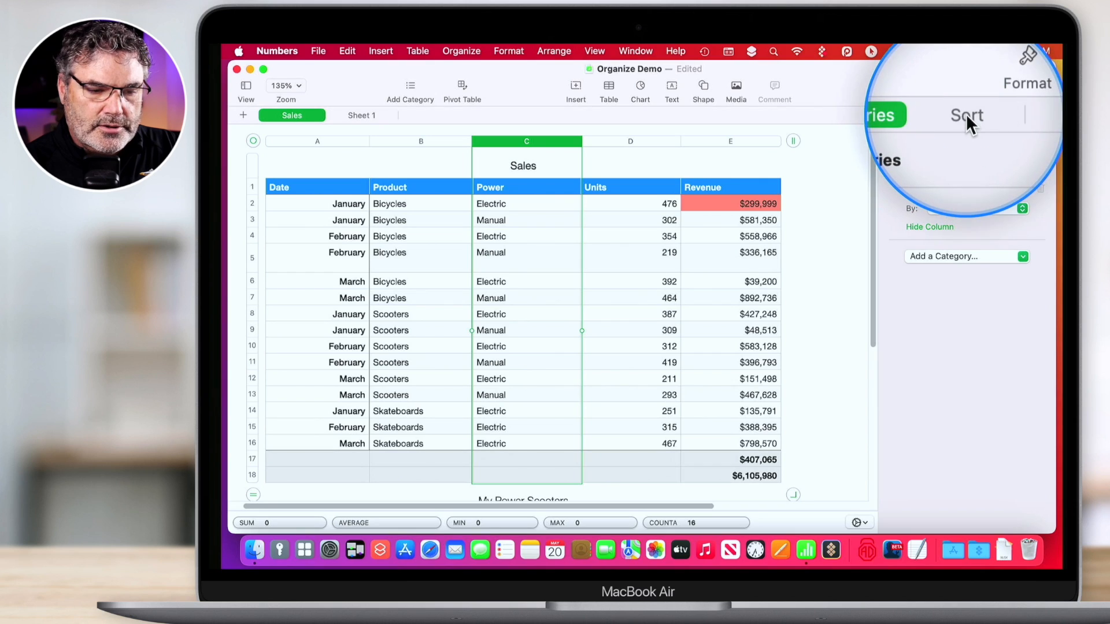
pyautogui.click(966, 114)
pyautogui.click(922, 170)
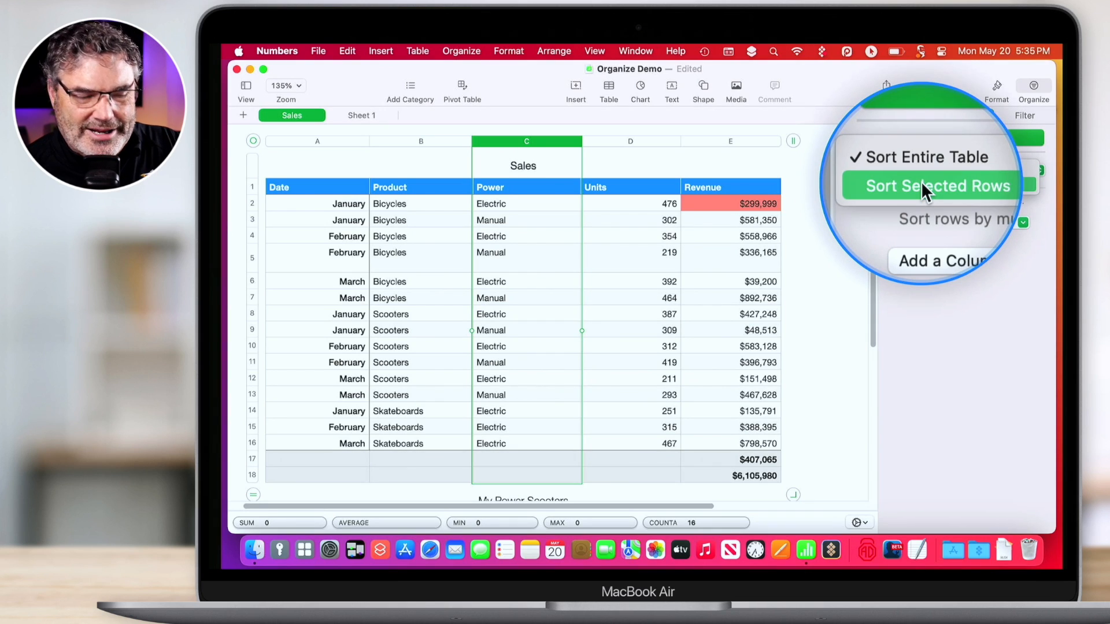
pyautogui.click(972, 261)
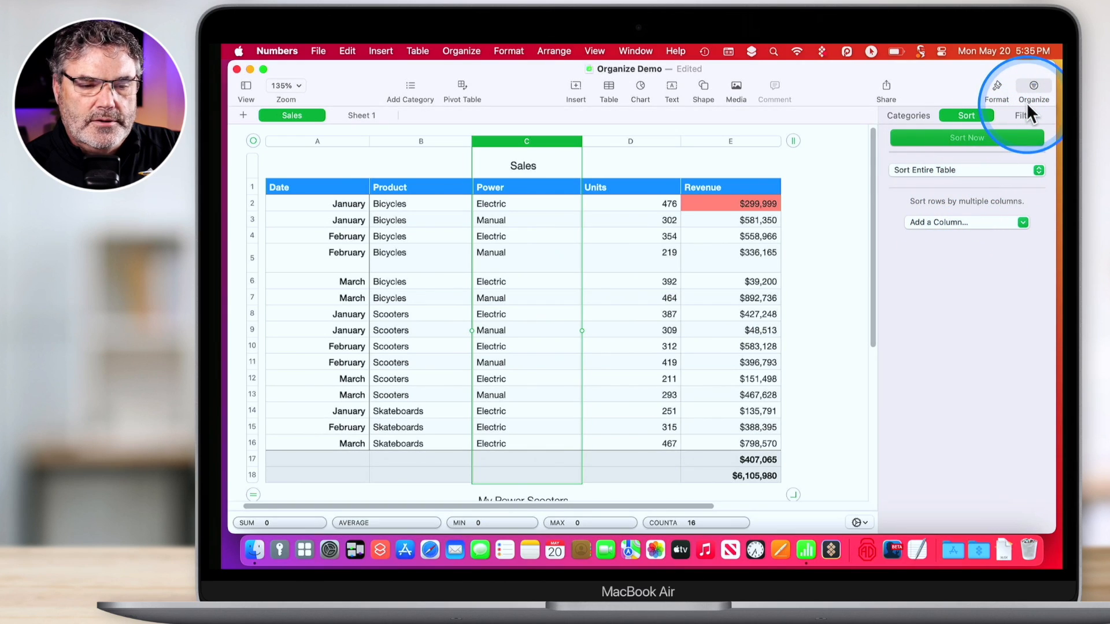
# Step: Add a quick filter on Product that hides Bicycles, and include Bicycles again
pyautogui.click(1025, 117)
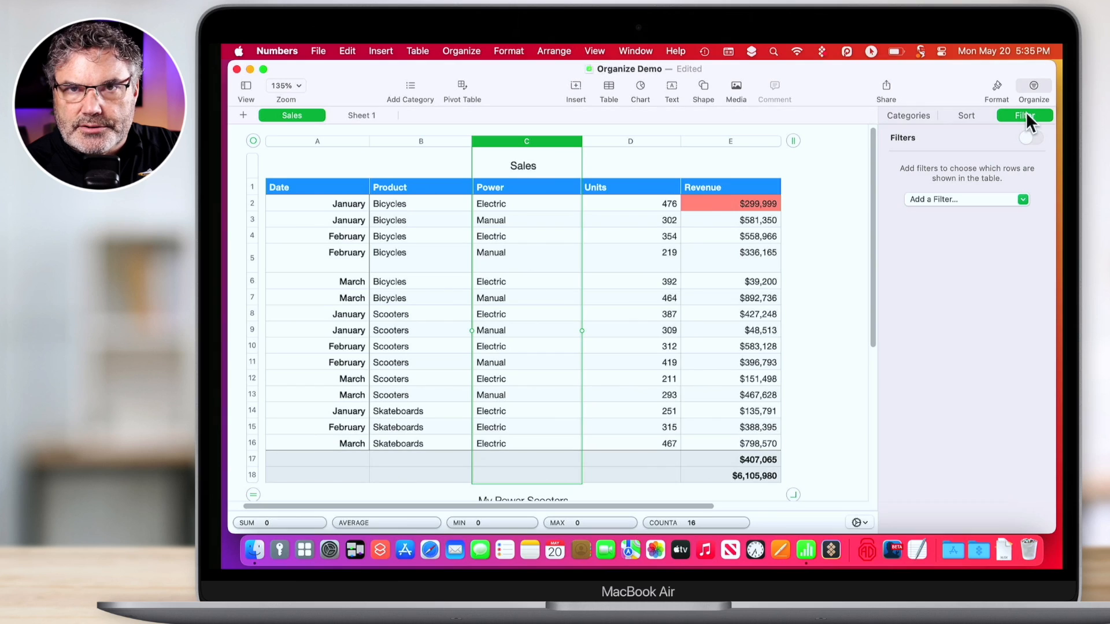
pyautogui.click(928, 197)
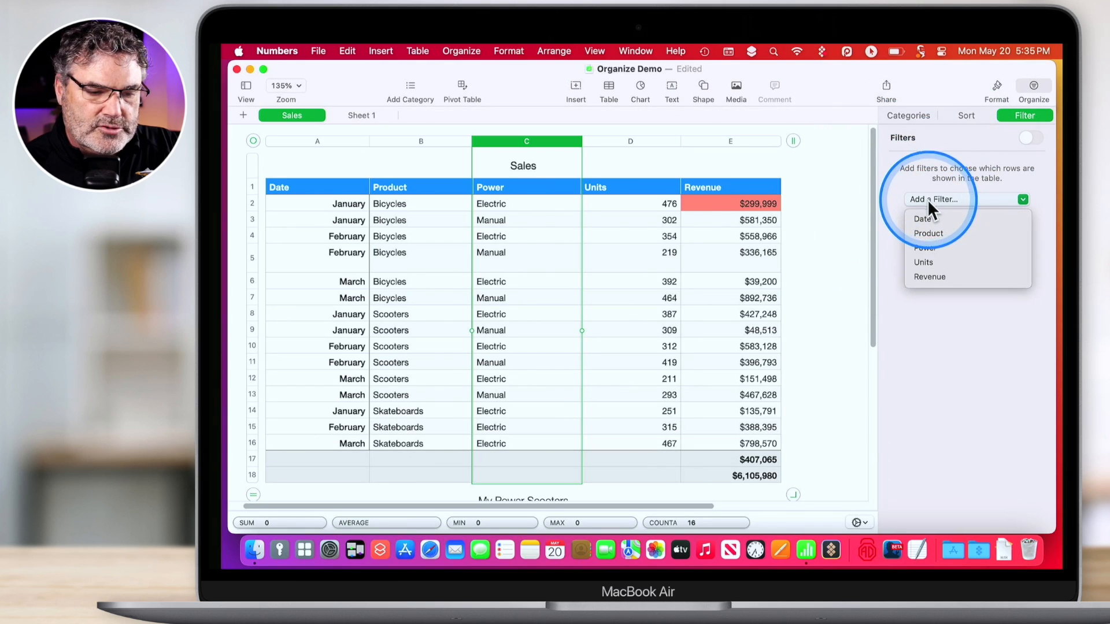
pyautogui.click(925, 234)
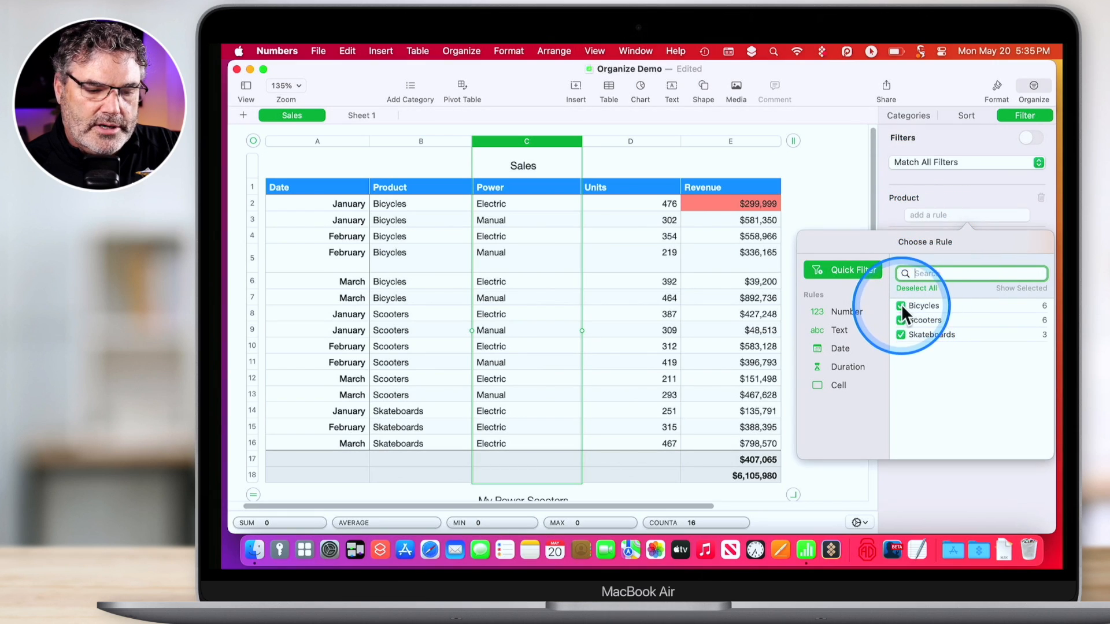
pyautogui.click(901, 306)
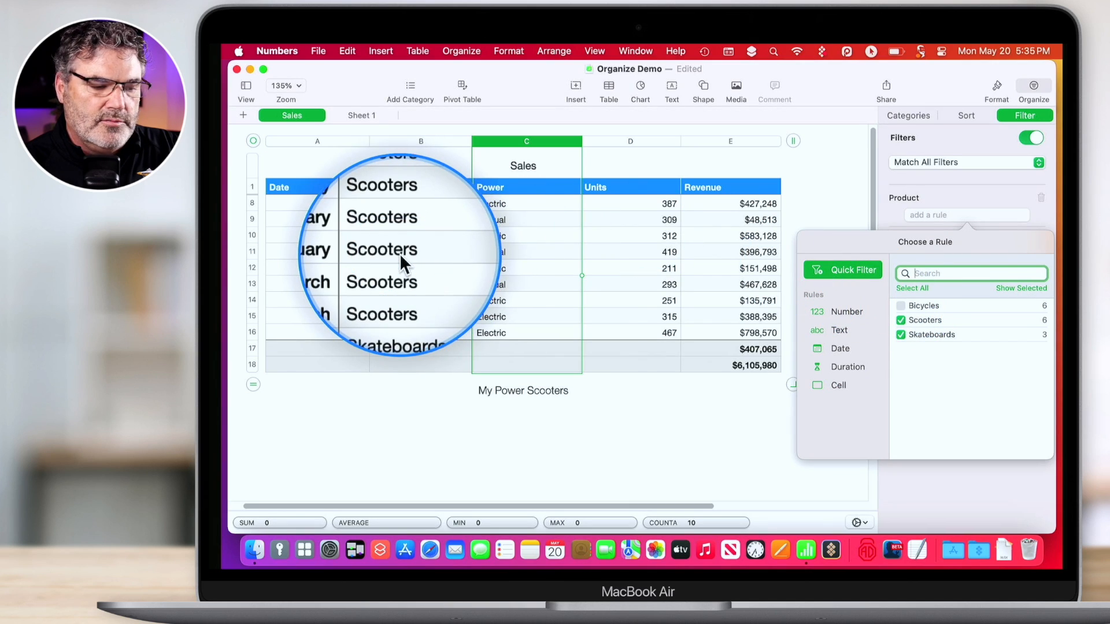
pyautogui.click(900, 304)
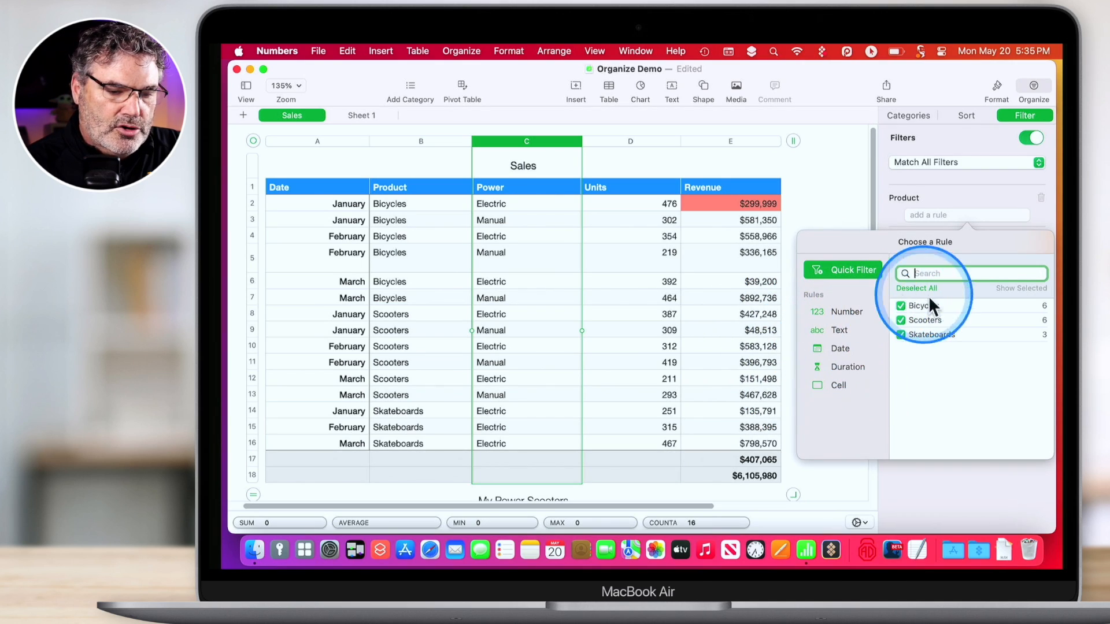
pyautogui.click(925, 483)
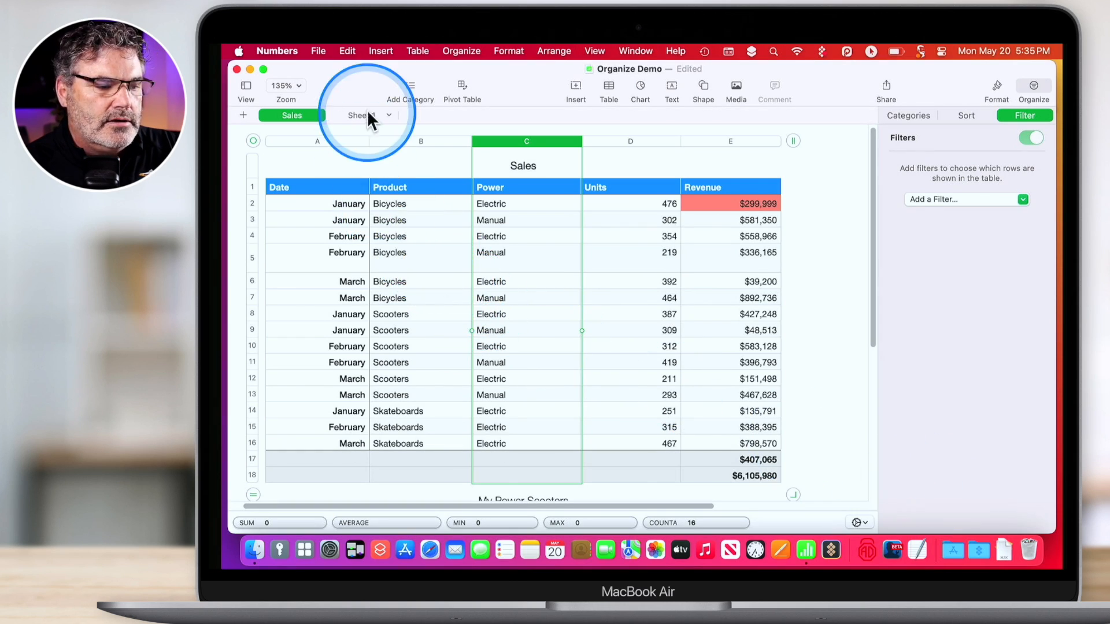
# Step: Look through the available templates for a new spreadsheet, and close the chooser without creating one
pyautogui.click(318, 49)
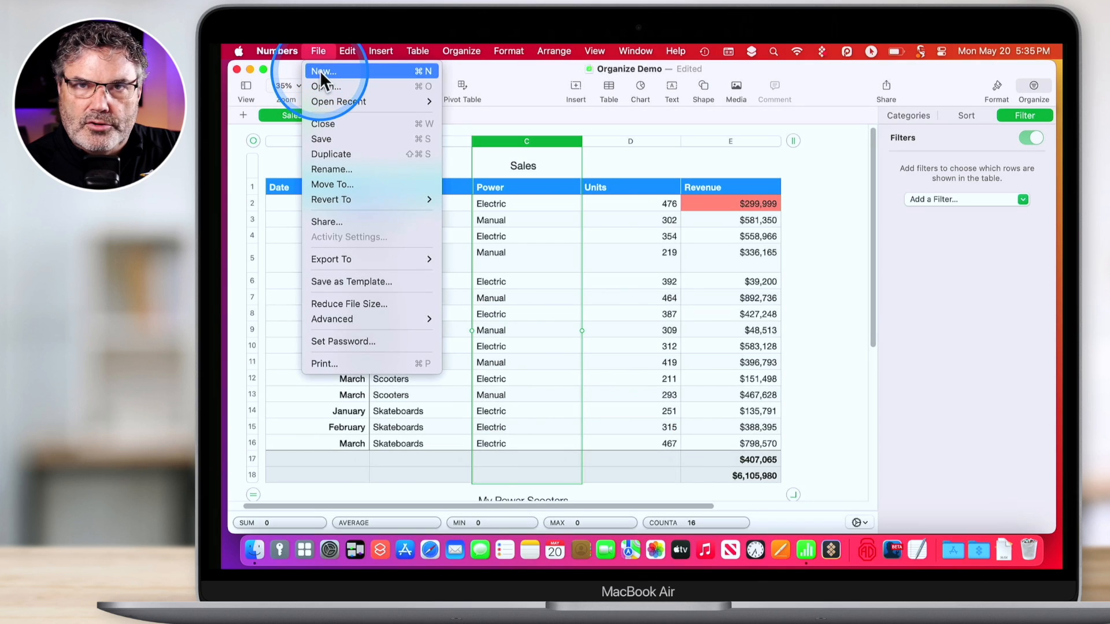
pyautogui.click(320, 68)
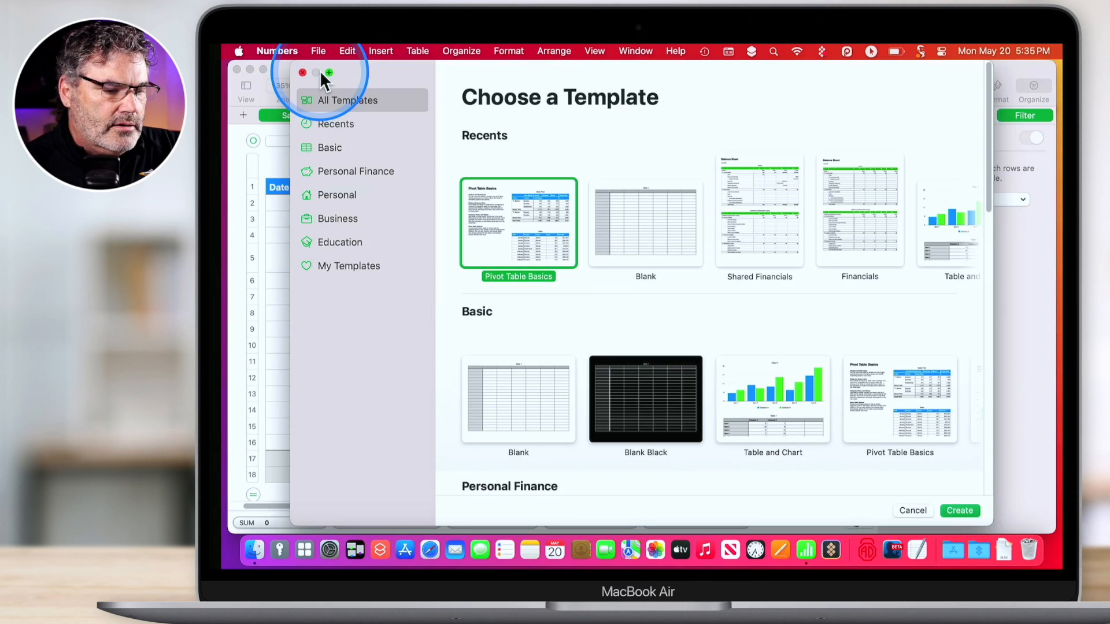
pyautogui.scroll(-3, 681, 197)
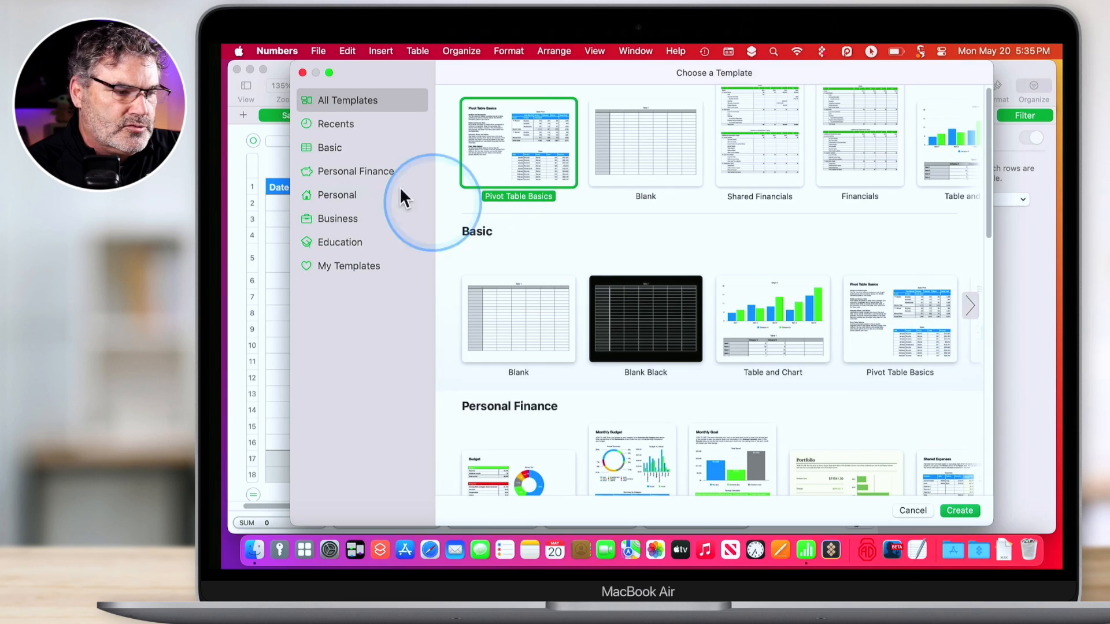
pyautogui.click(302, 72)
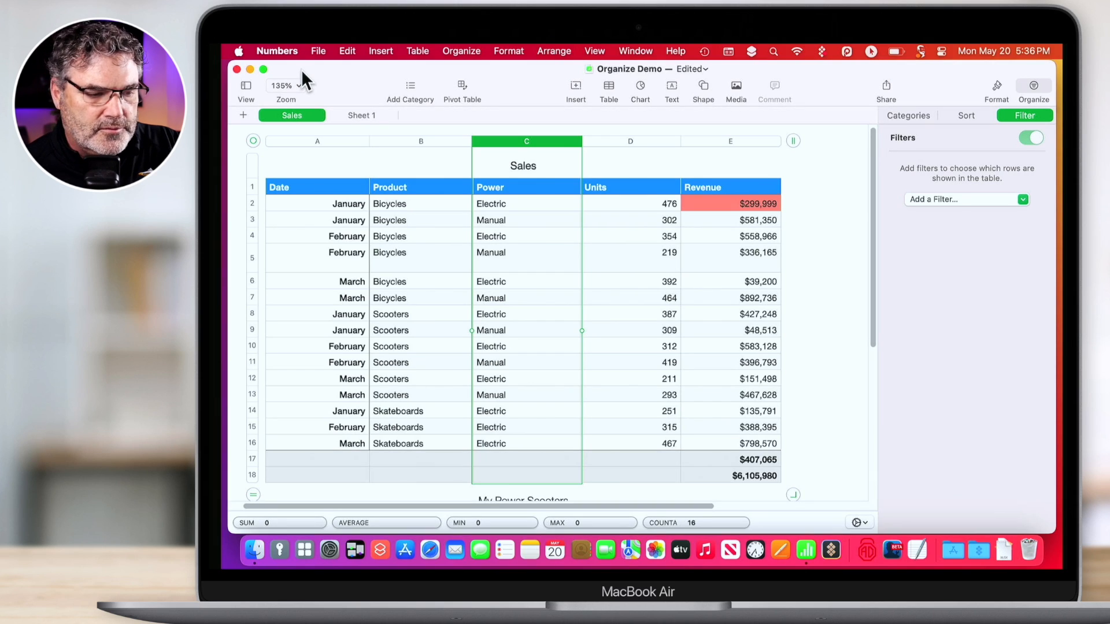
# Step: Create a pivot table from the Sales table with Date as rows and Revenue as values
pyautogui.click(460, 86)
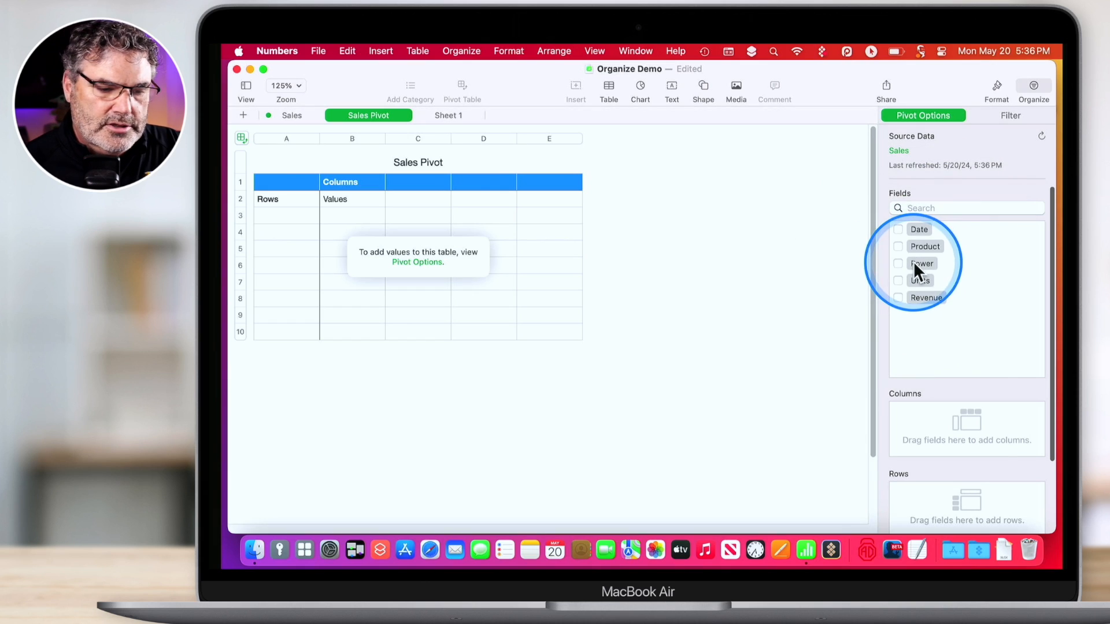
pyautogui.click(897, 230)
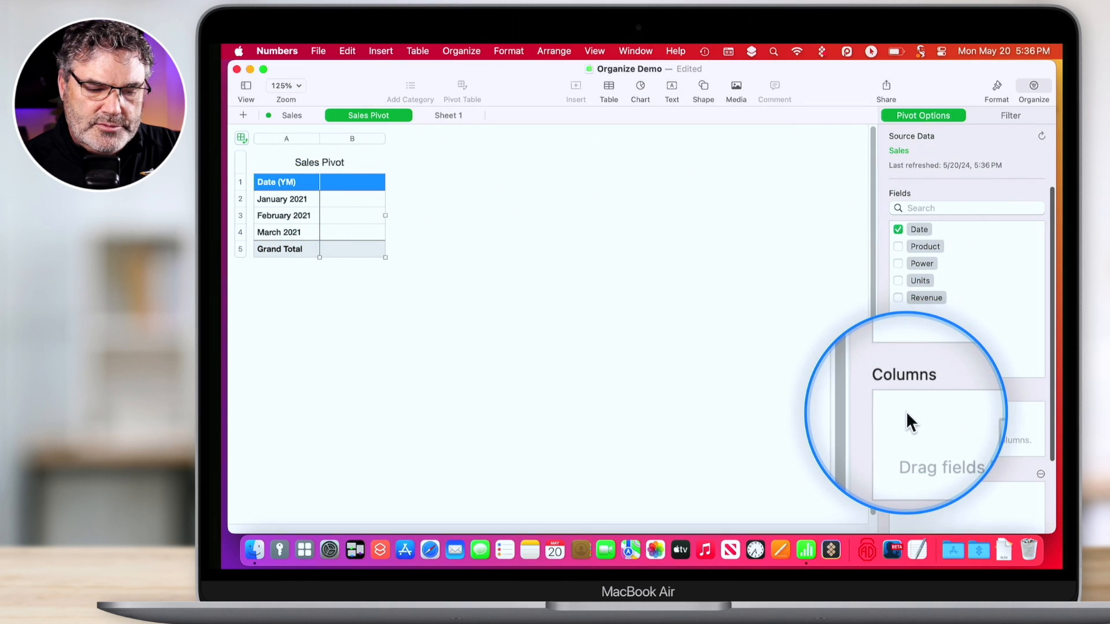
pyautogui.scroll(-3, 906, 411)
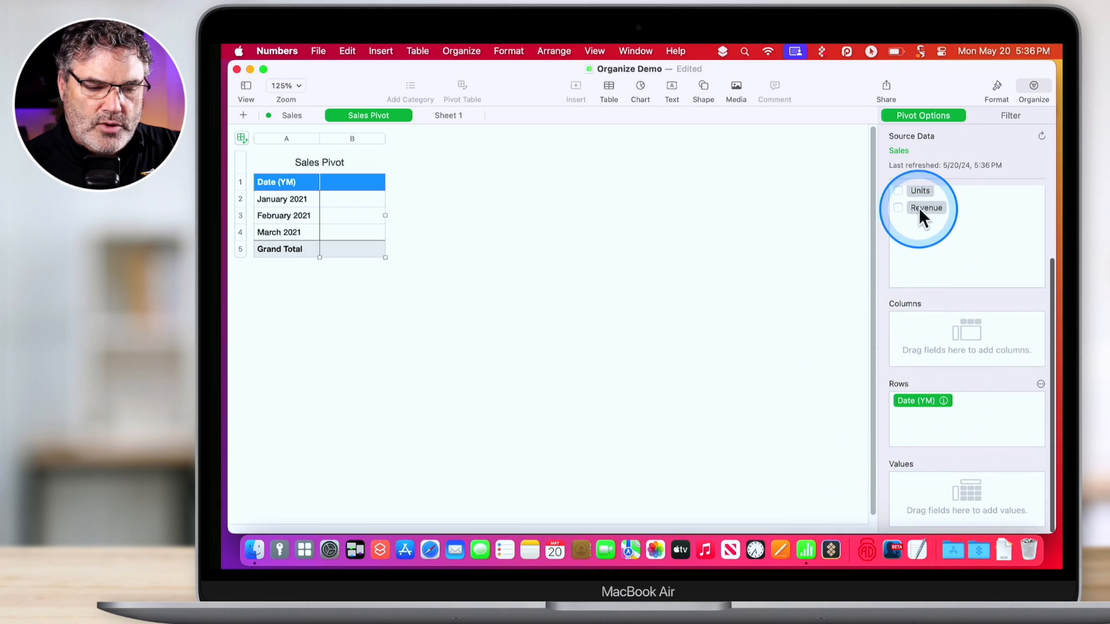
pyautogui.moveTo(918, 206); pyautogui.dragTo(913, 495)
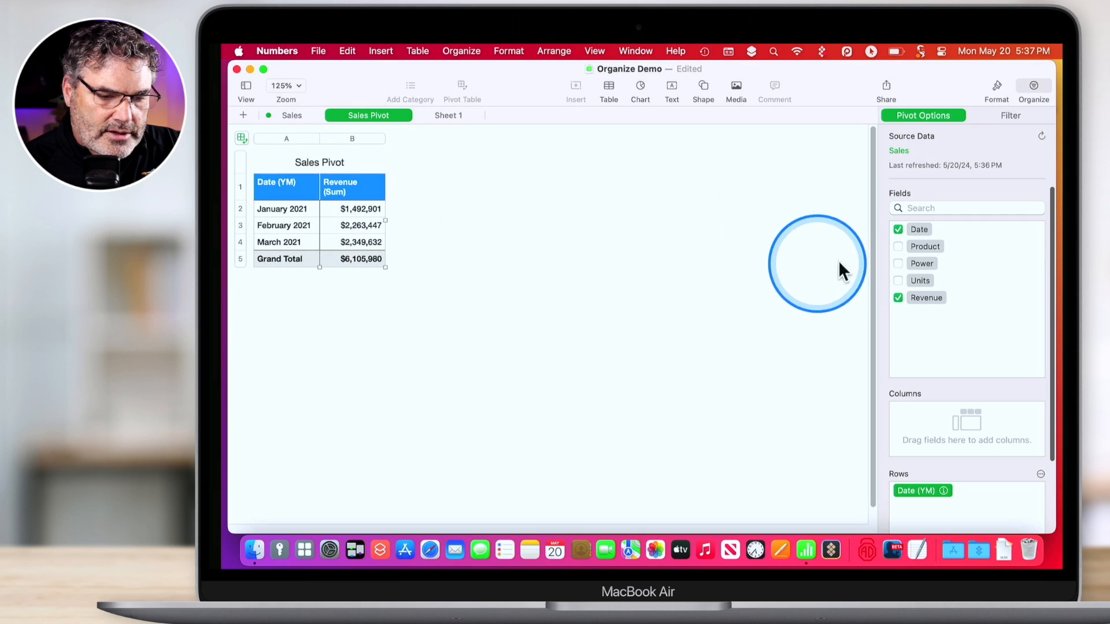
# Step: Add Product to the pivot table's columns and place Power under Date in its rows
pyautogui.click(898, 247)
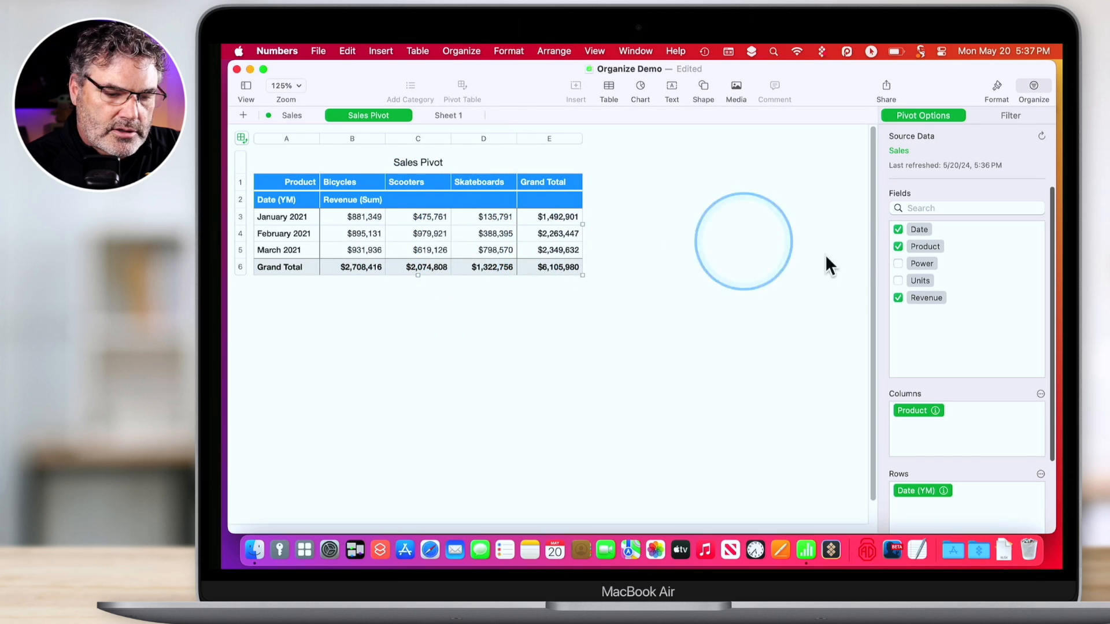
pyautogui.moveTo(921, 243); pyautogui.dragTo(921, 428)
pyautogui.click(897, 264)
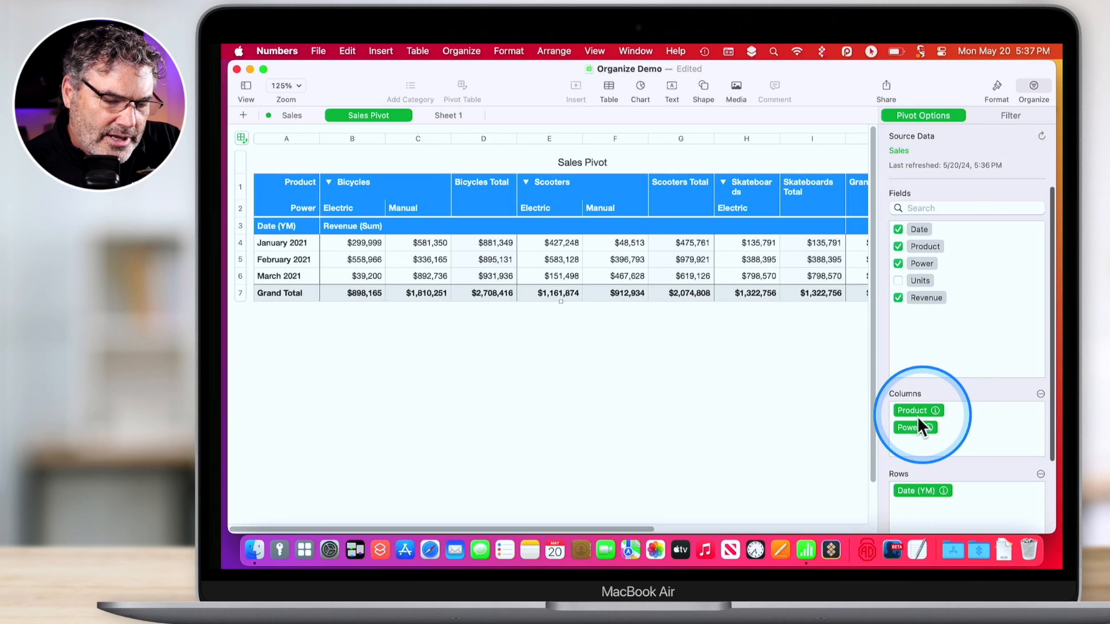
pyautogui.moveTo(911, 426); pyautogui.dragTo(907, 504)
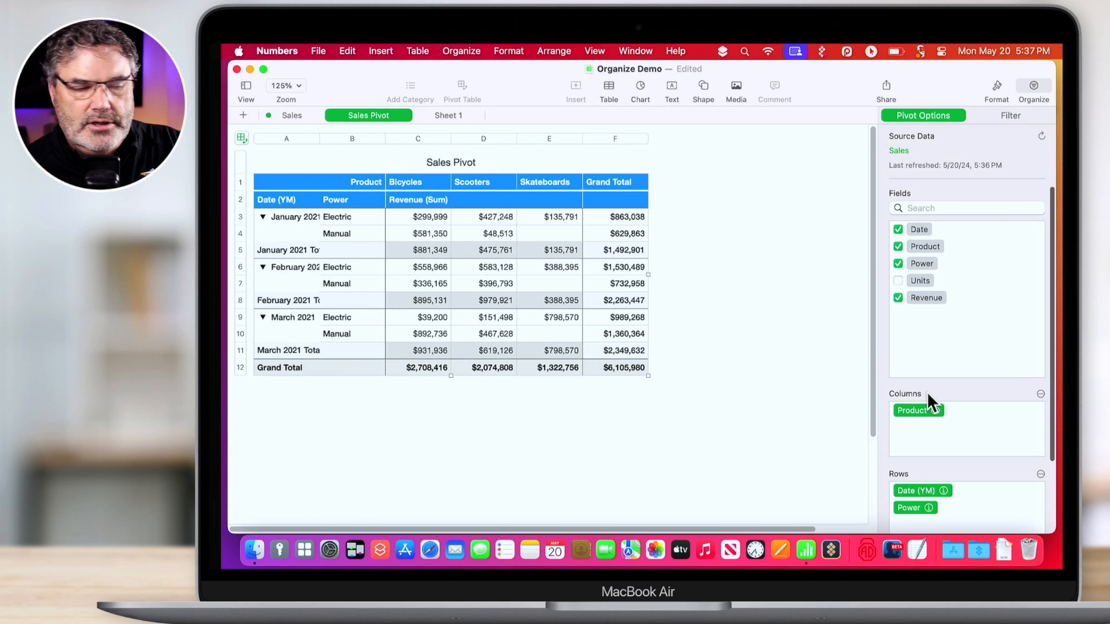
# Step: Insert a 2D column chart of the Date and Revenue columns on the Sales sheet
pyautogui.click(283, 118)
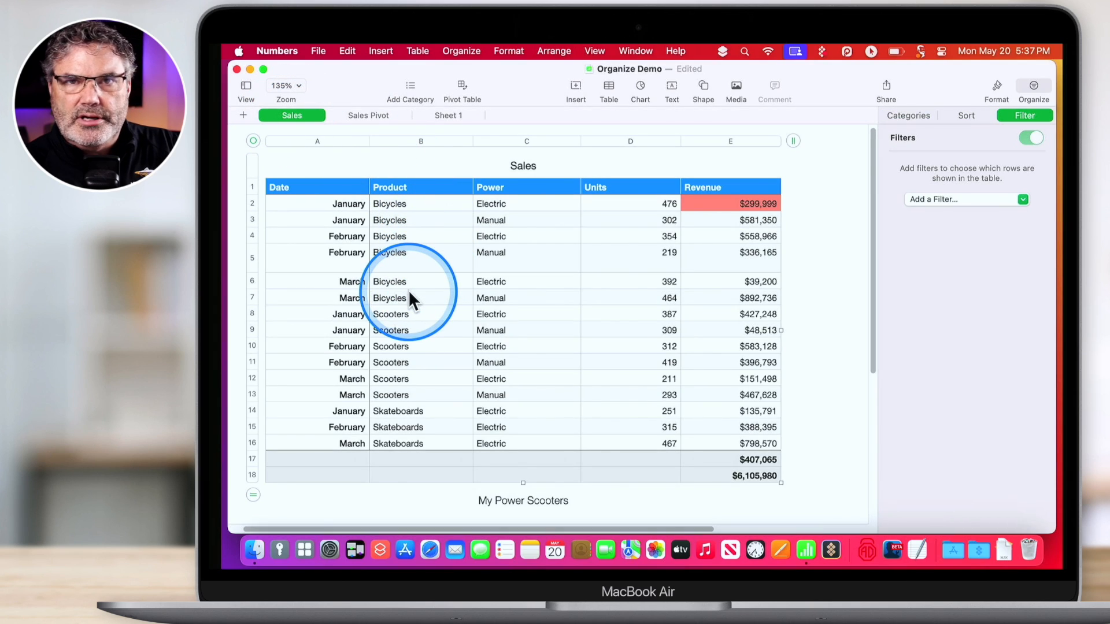
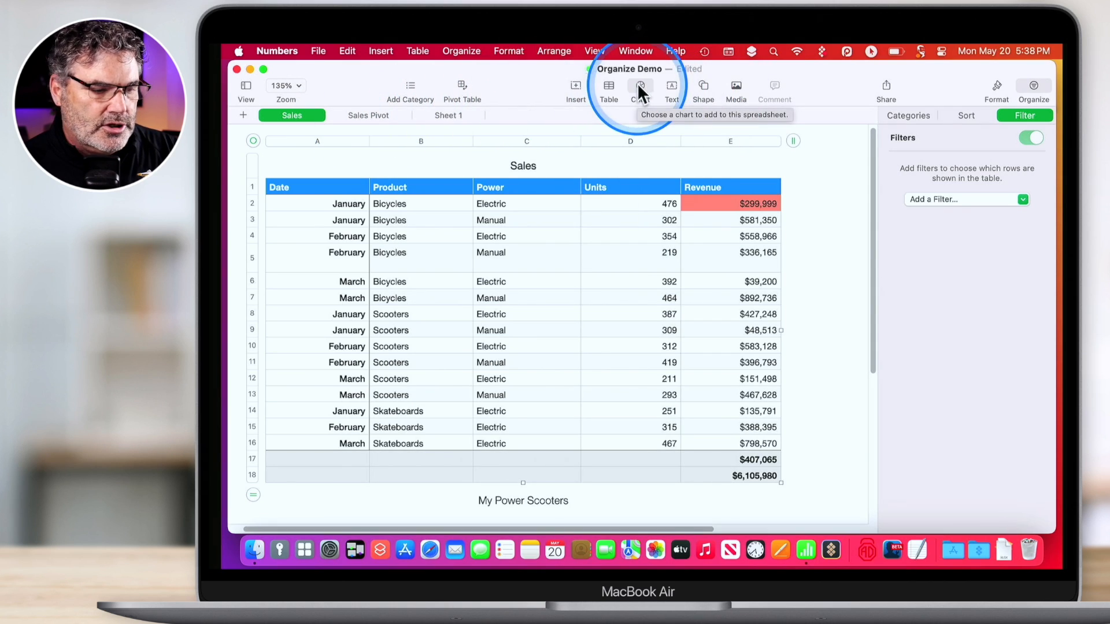
pyautogui.click(339, 188)
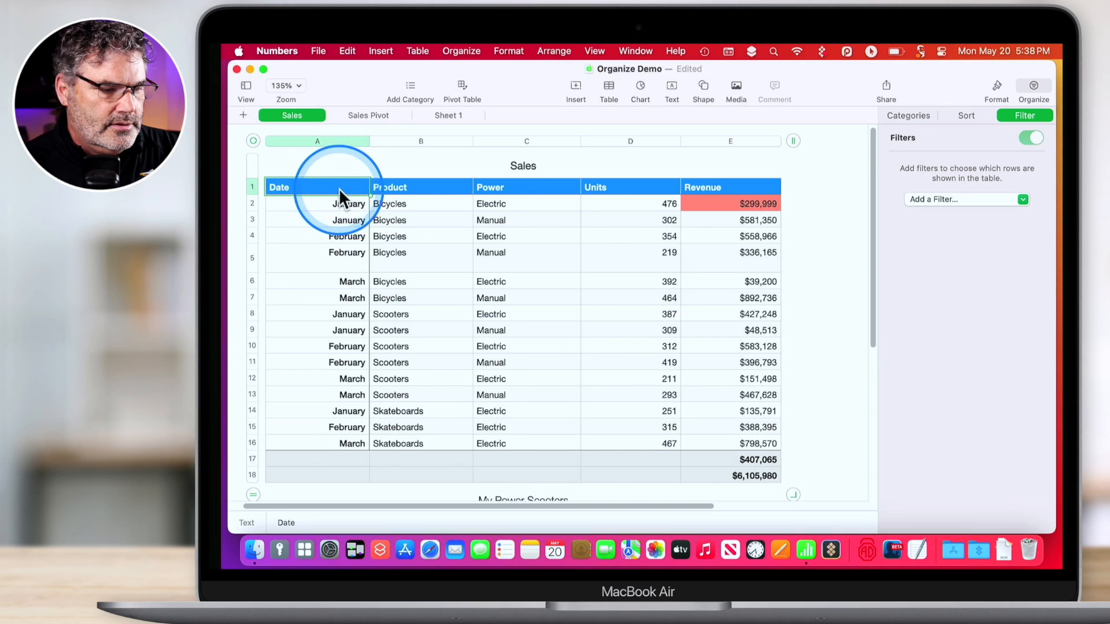
pyautogui.click(338, 139)
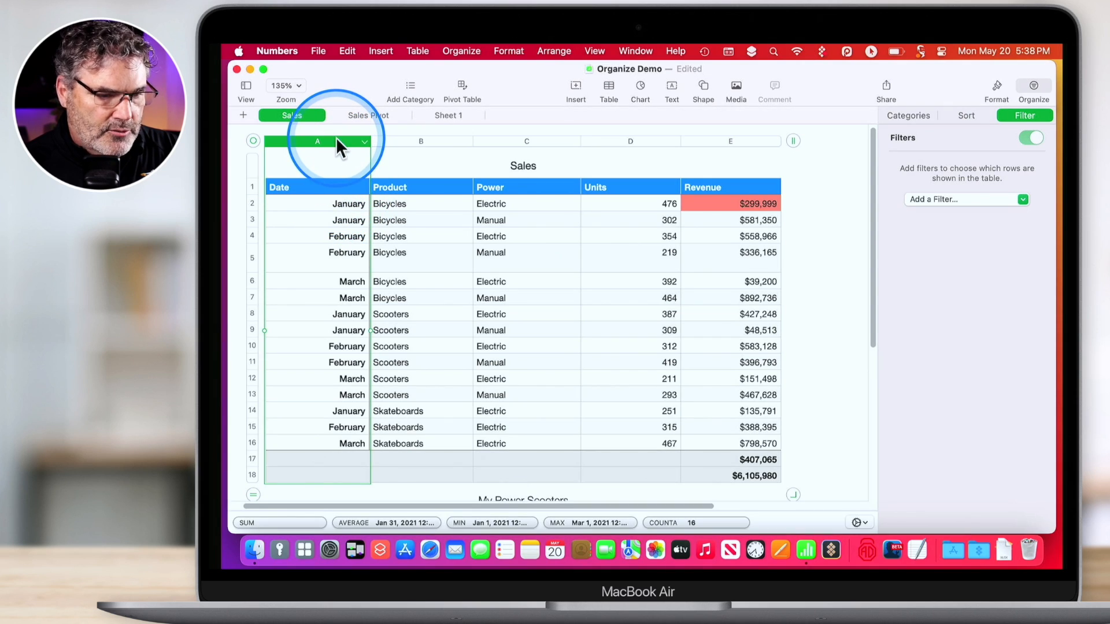
pyautogui.keyDown('super'); pyautogui.click(738, 139); pyautogui.keyUp('super')
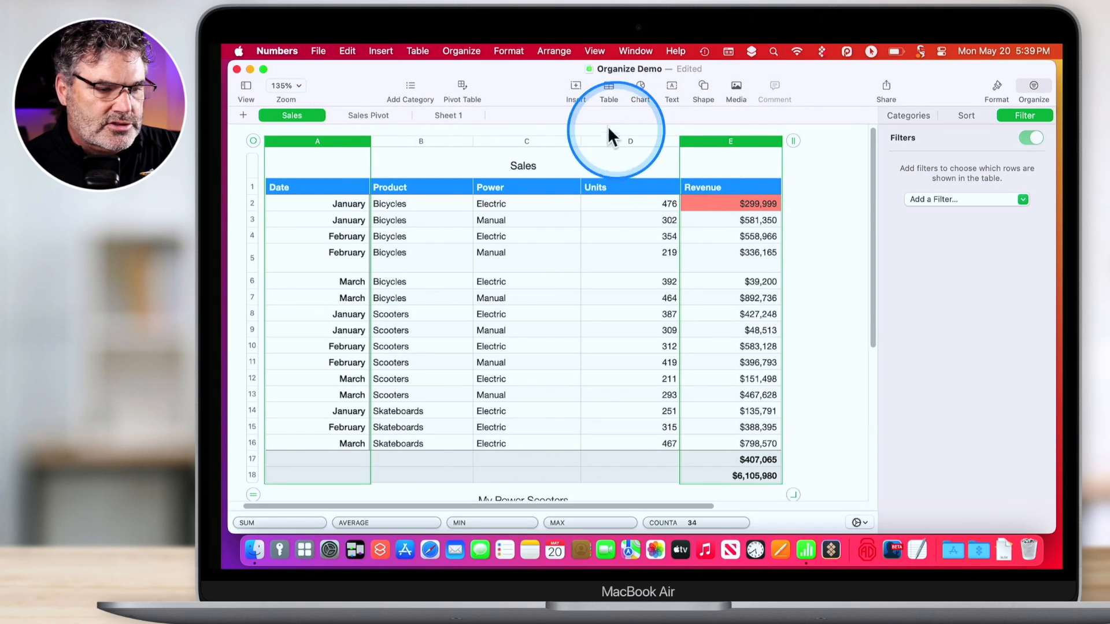
pyautogui.click(639, 86)
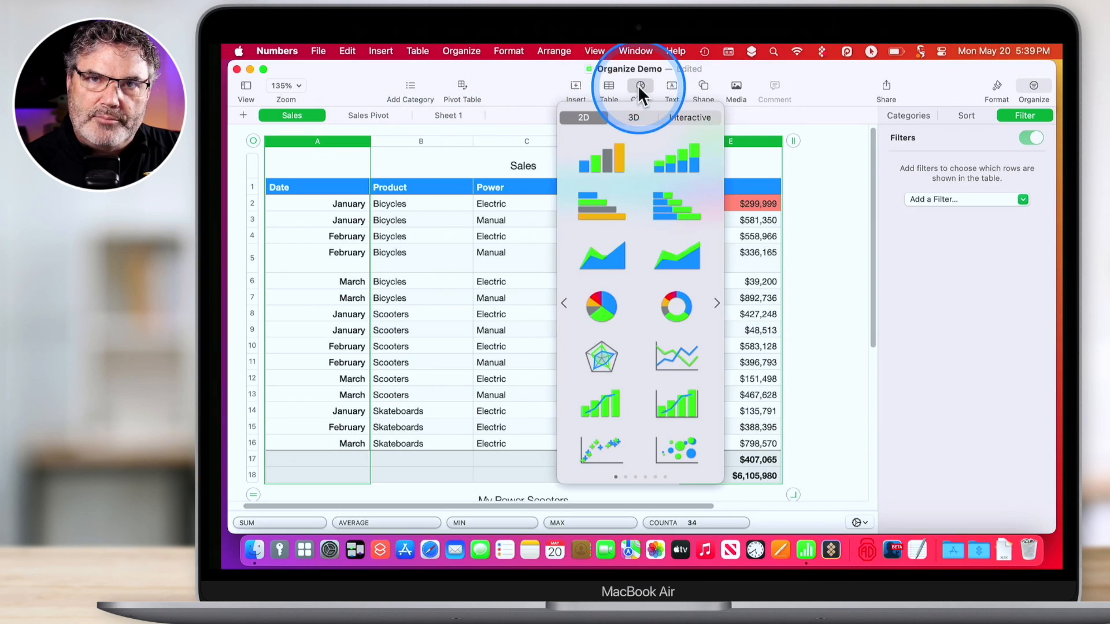
pyautogui.click(603, 158)
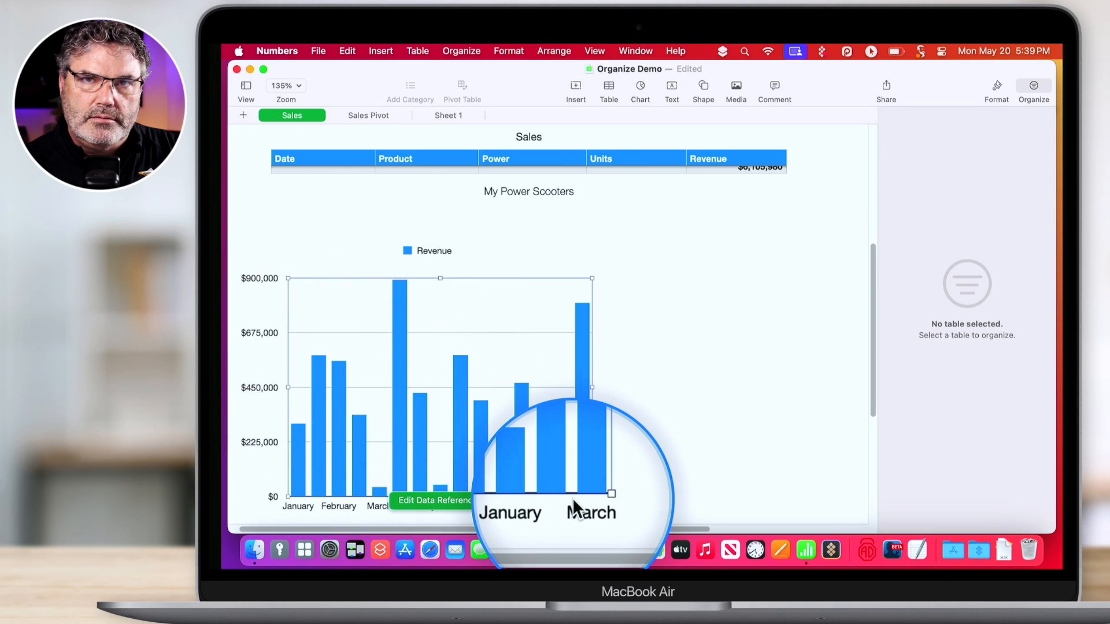
# Step: Change the Revenue chart on the Sales sheet from columns to the 2D Line chart type
pyautogui.click(685, 406)
pyautogui.click(526, 372)
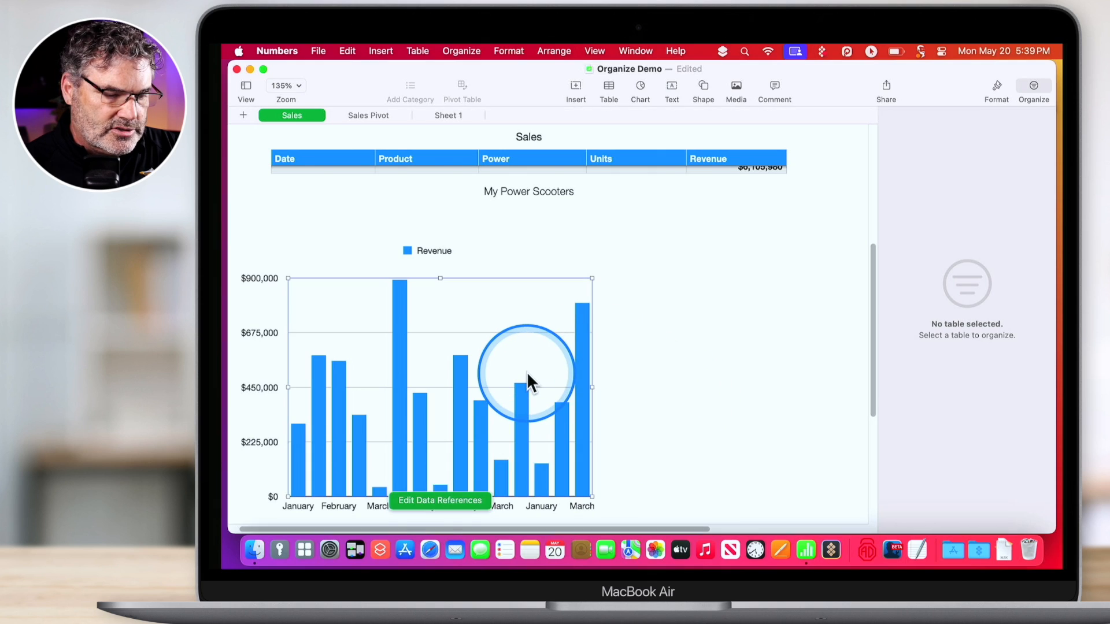
pyautogui.click(996, 84)
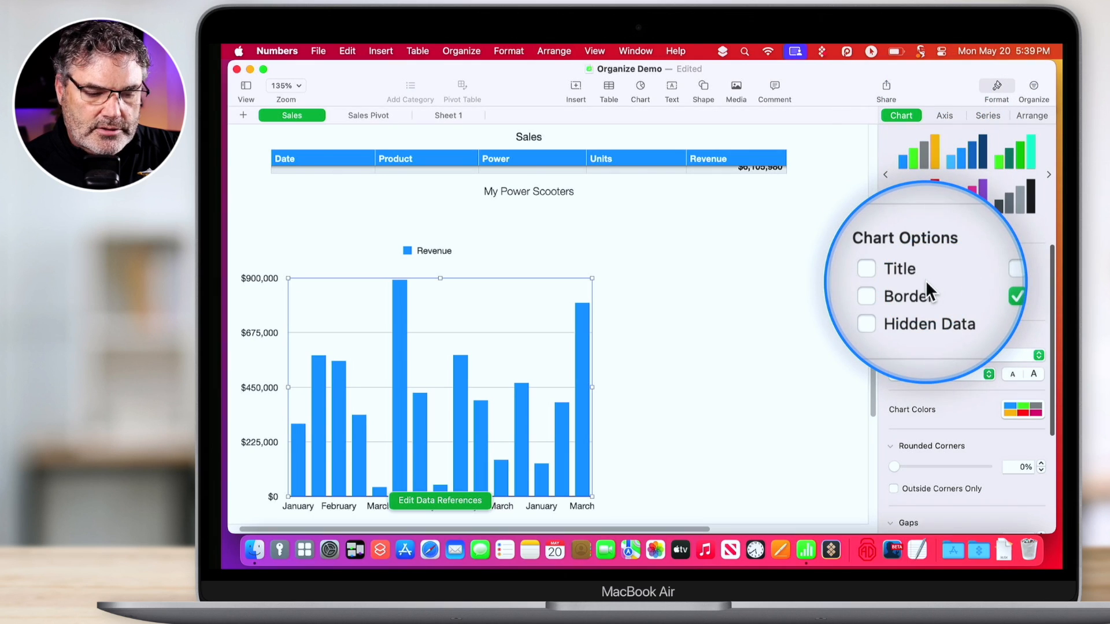
pyautogui.scroll(-5, 948, 409)
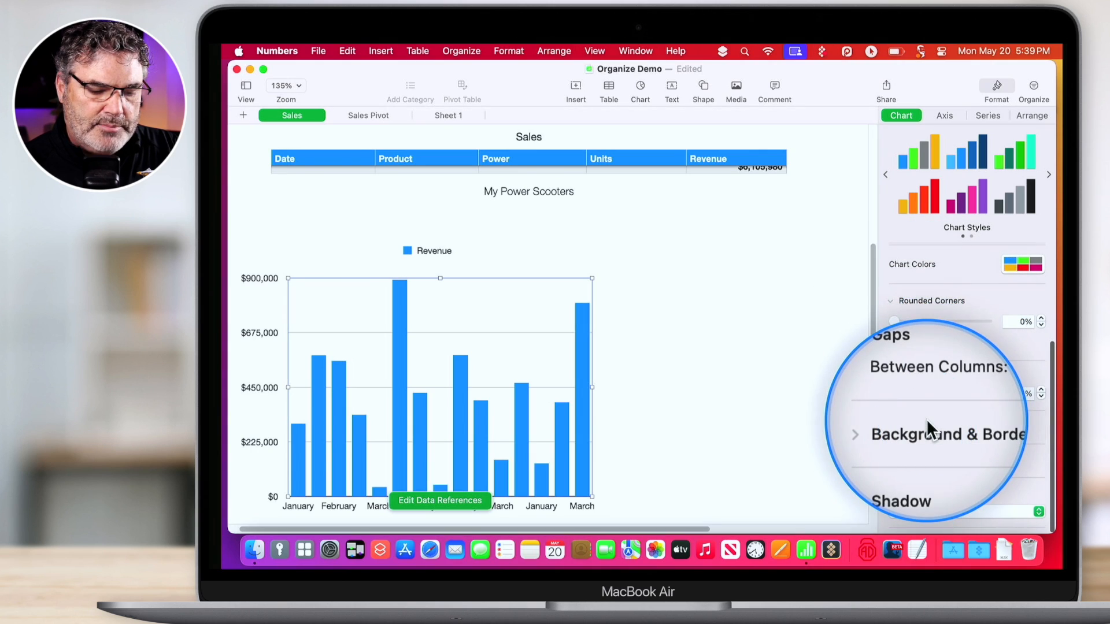
pyautogui.click(926, 511)
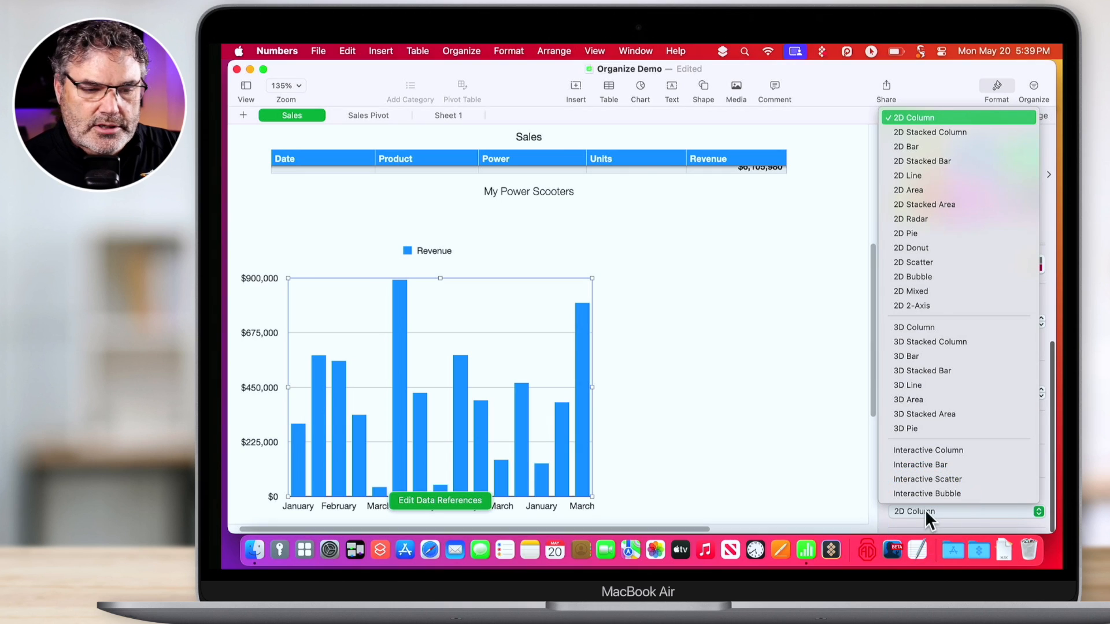
pyautogui.click(907, 175)
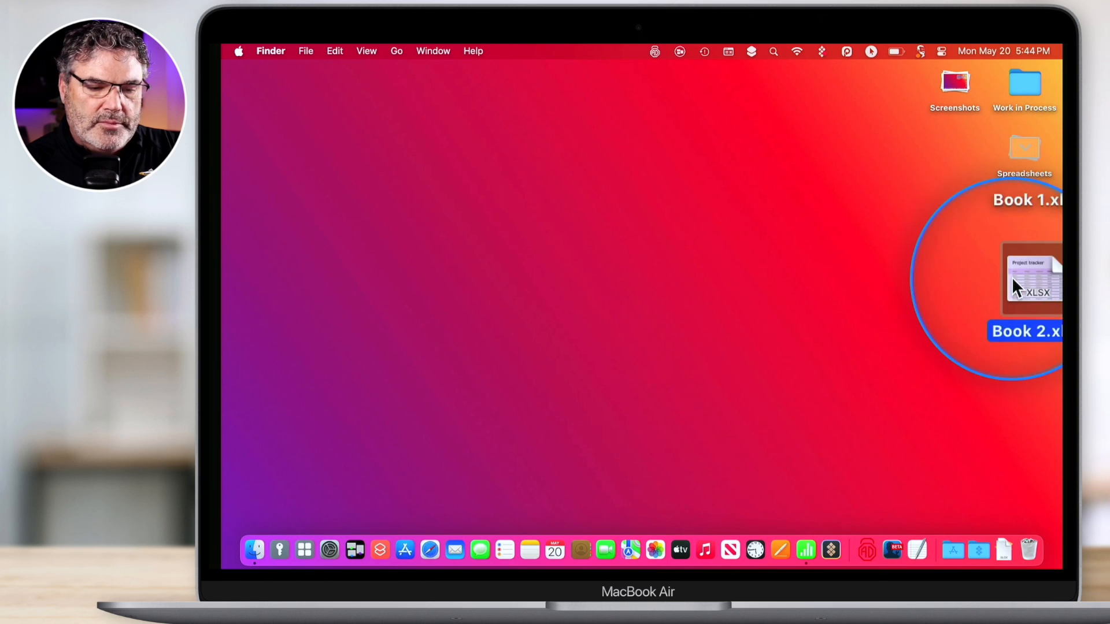
# Step: Open the Excel workbook Book 1.xlsx from the desktop in Numbers
pyautogui.click(961, 272)
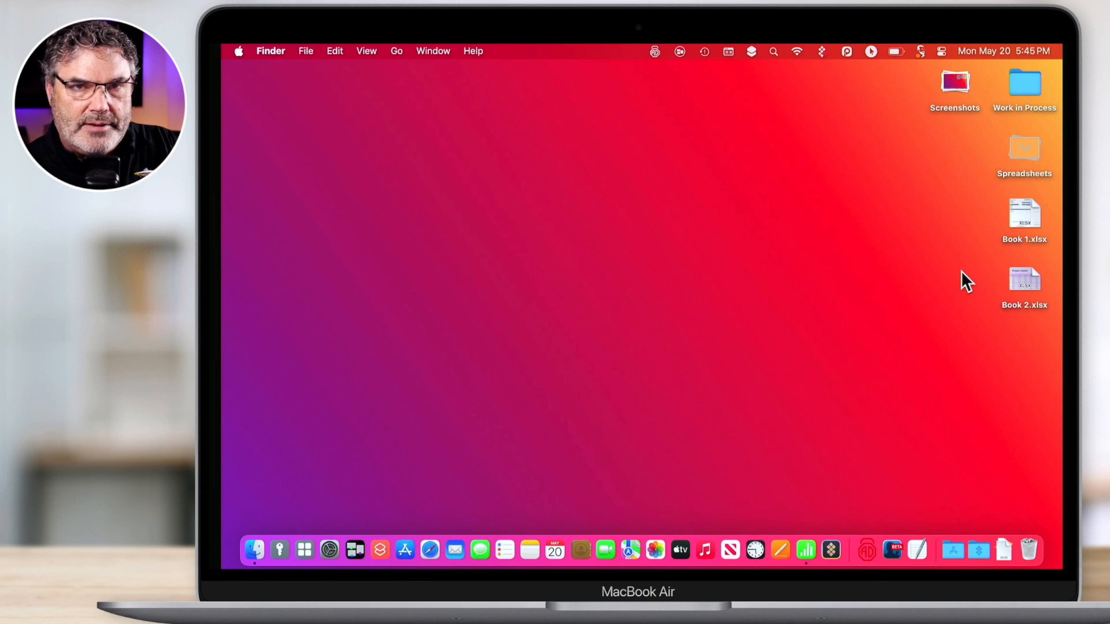
pyautogui.click(1020, 211)
pyautogui.doubleClick(1020, 208)
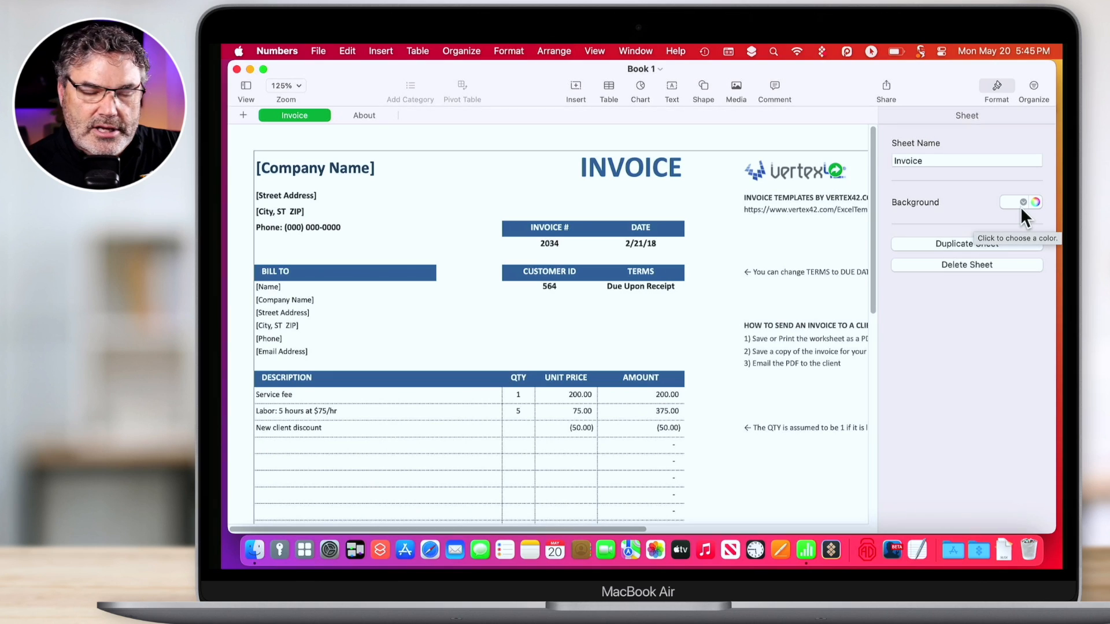
pyautogui.click(317, 52)
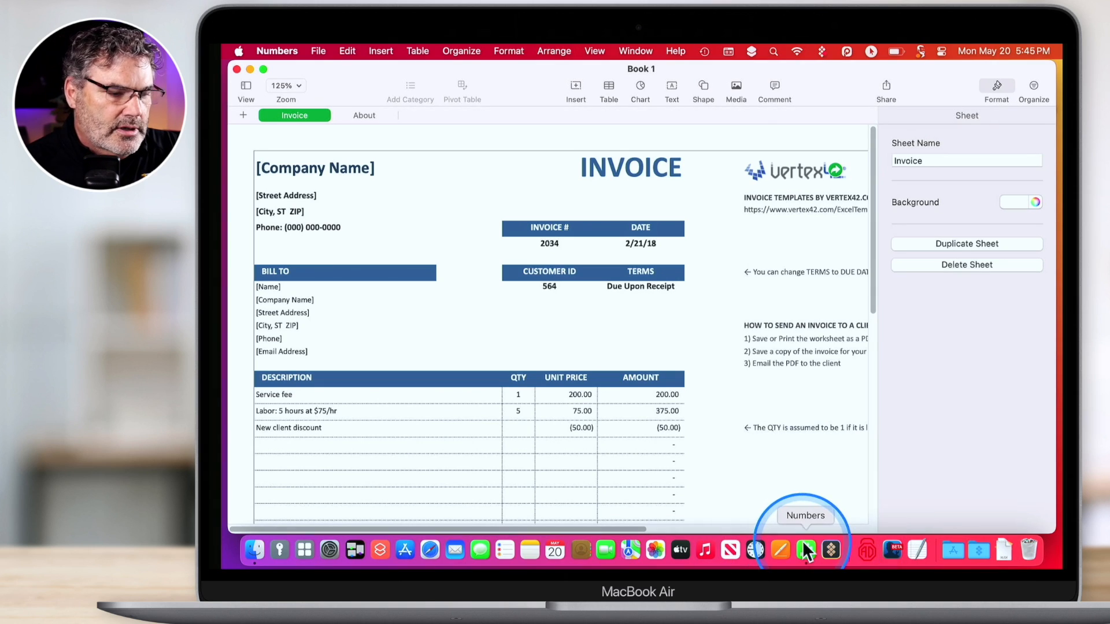
# Step: Examine how the Invoice sheet's header cells, company name and INVOICE title were imported, and close Book 1
pyautogui.click(442, 207)
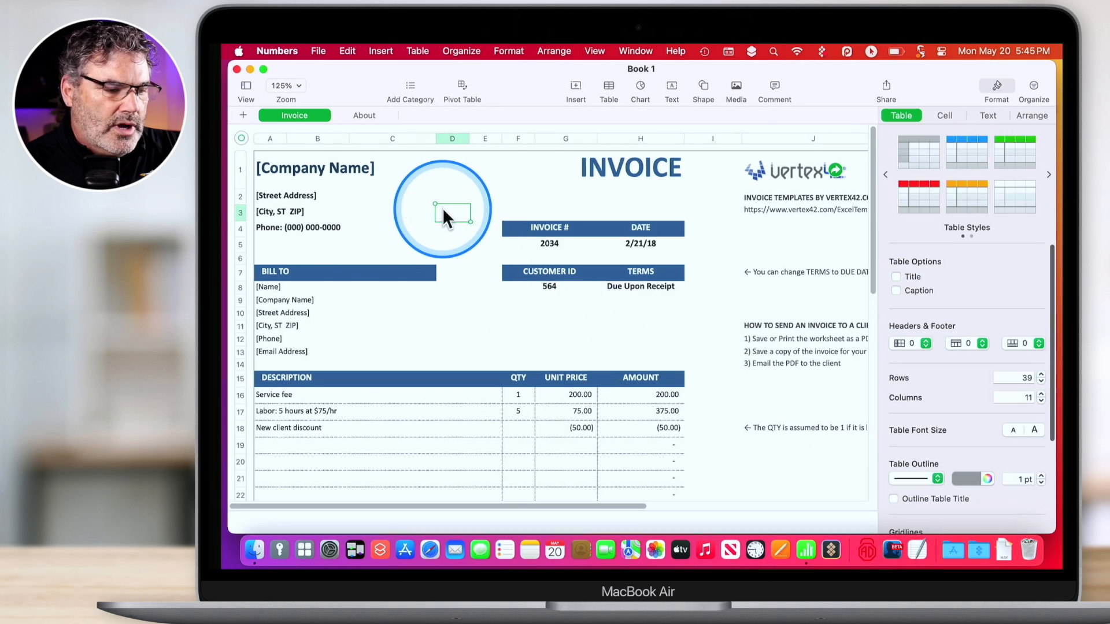
pyautogui.click(399, 156)
pyautogui.click(305, 166)
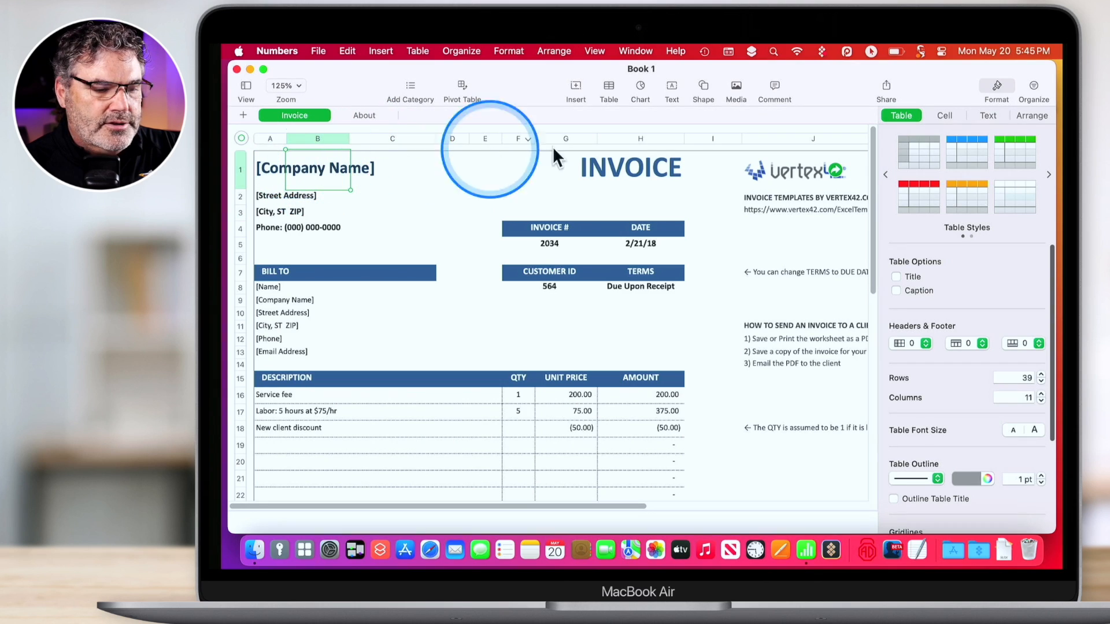
pyautogui.click(622, 163)
pyautogui.click(612, 203)
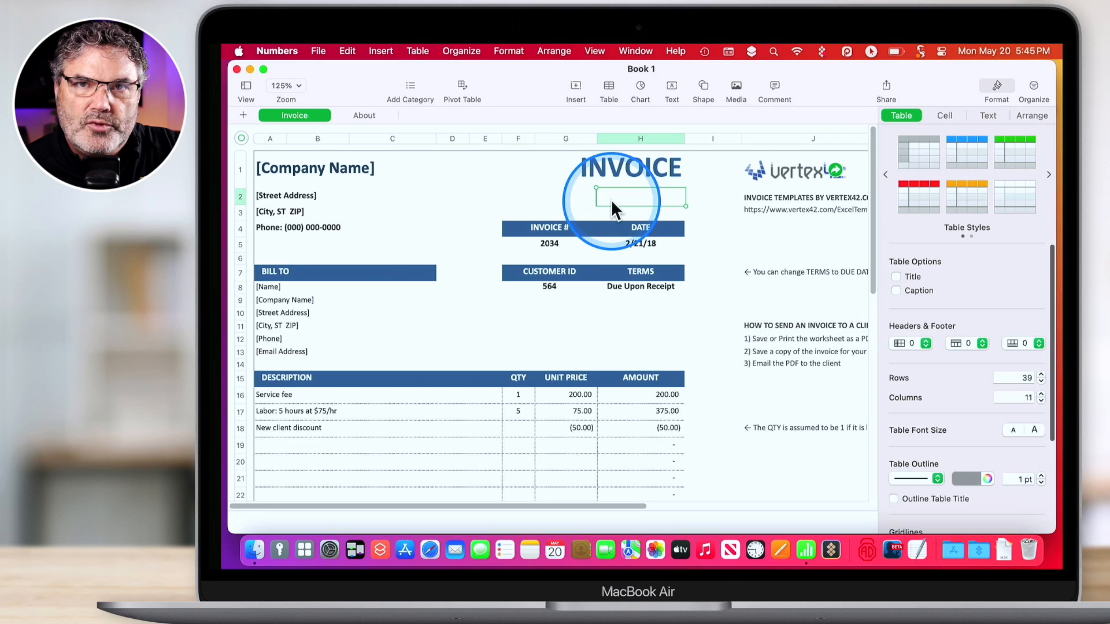
pyautogui.click(618, 172)
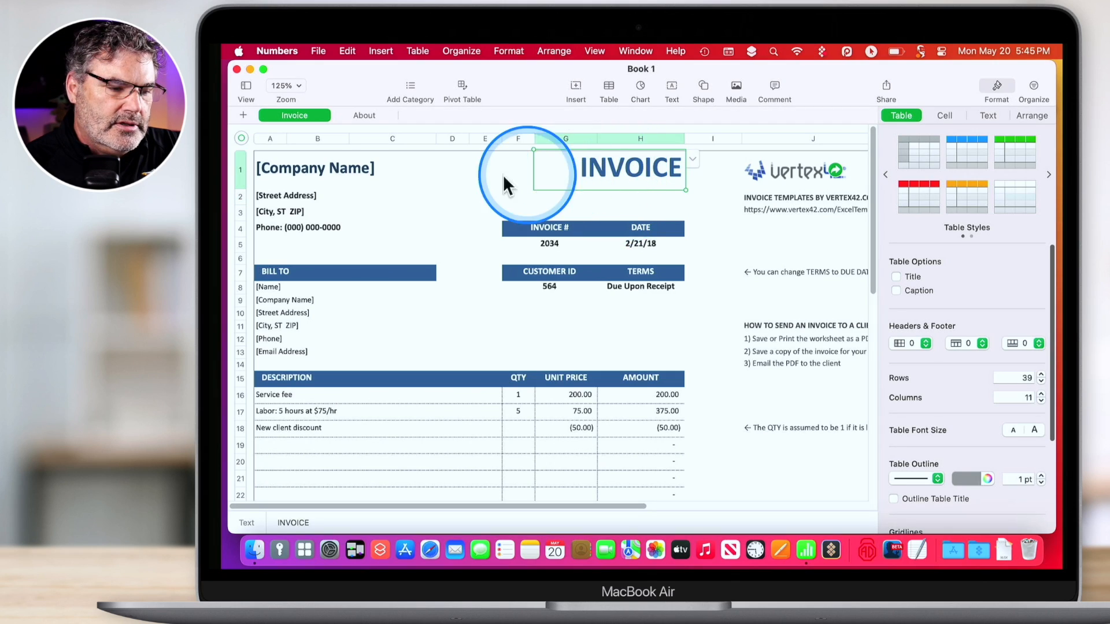
pyautogui.click(444, 180)
pyautogui.click(389, 212)
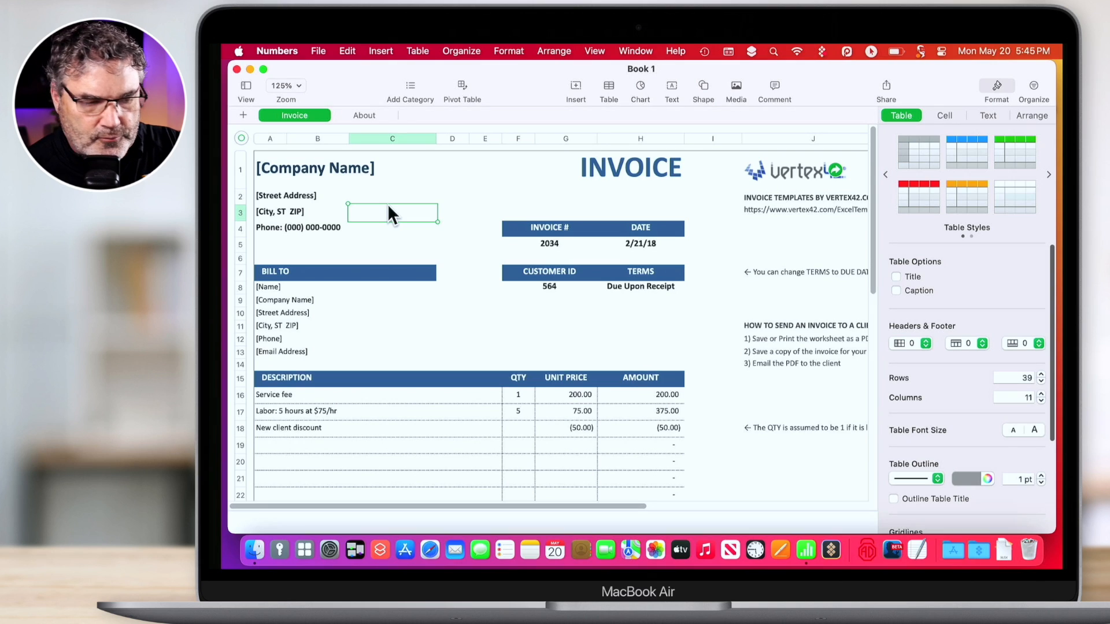
pyautogui.press('super+w')
pyautogui.click(557, 264)
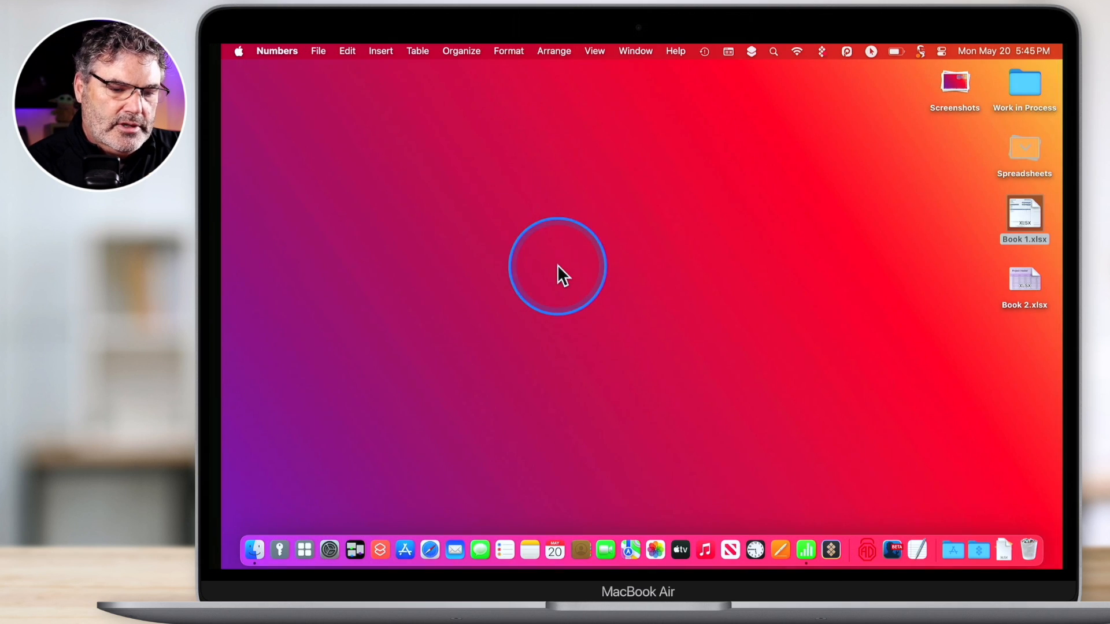
# Step: Open Book 2.xlsx from the desktop, review its import warnings, and close the spreadsheet and the warnings window
pyautogui.doubleClick(1020, 280)
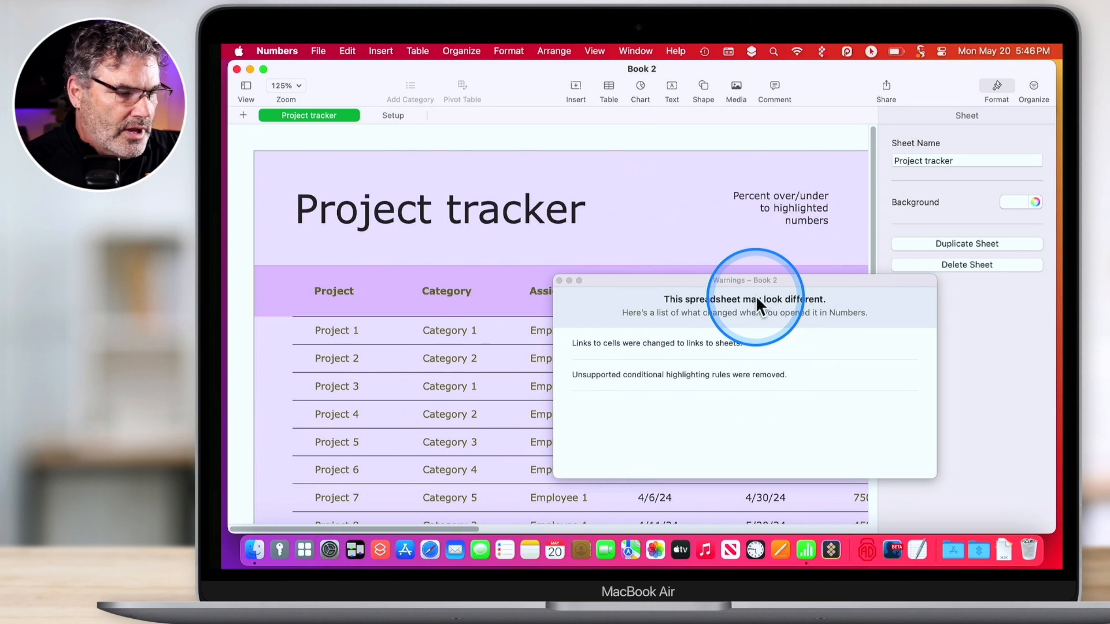
pyautogui.press('super+w')
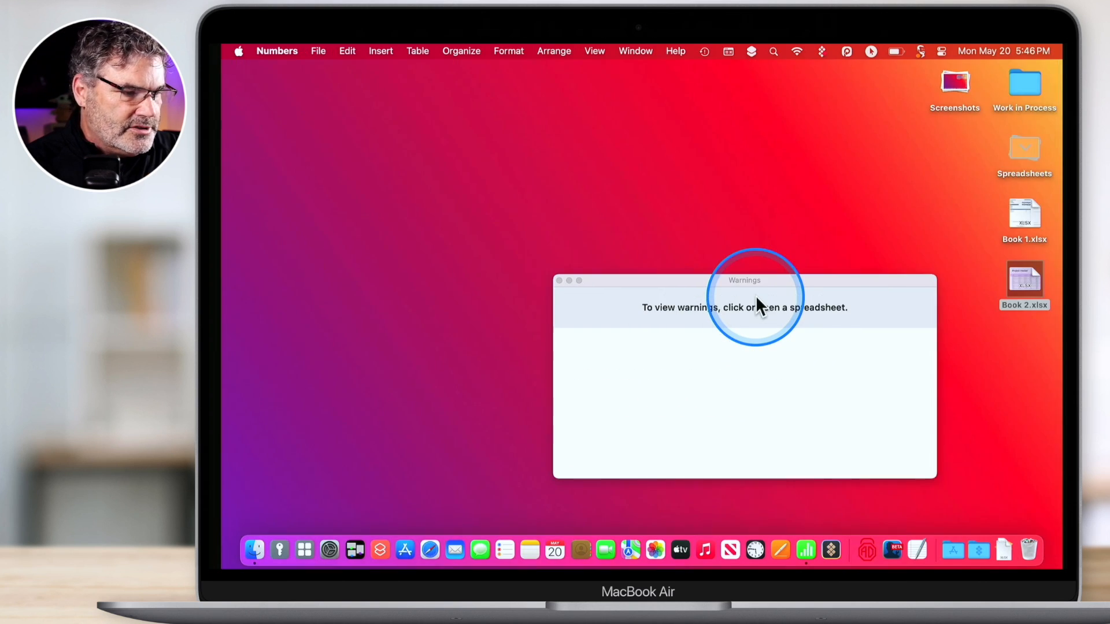
pyautogui.click(559, 282)
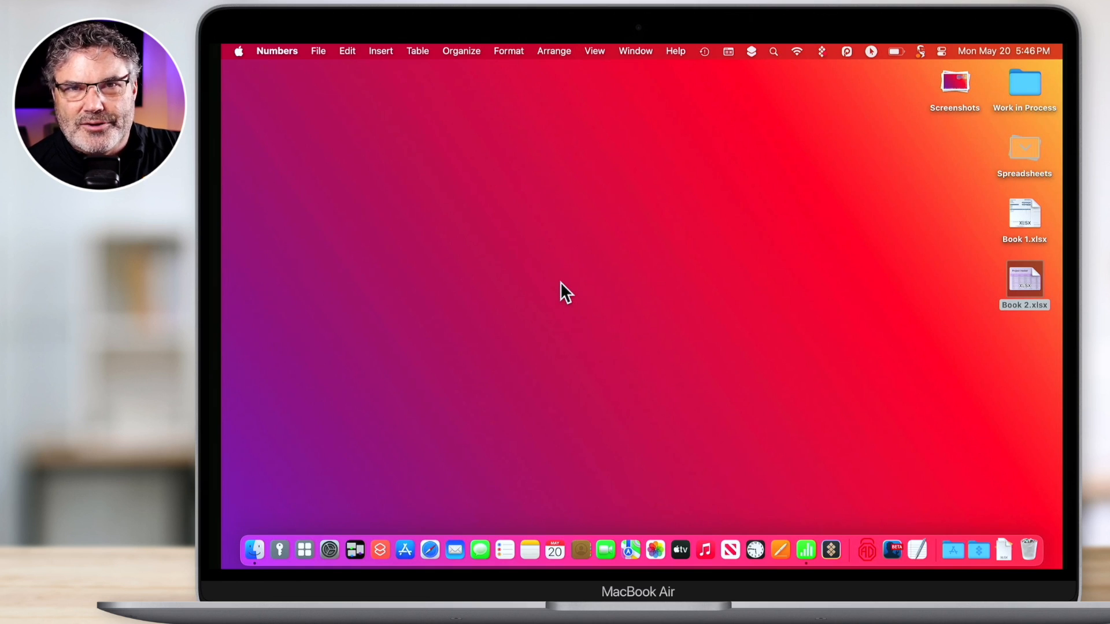
pyautogui.click(725, 397)
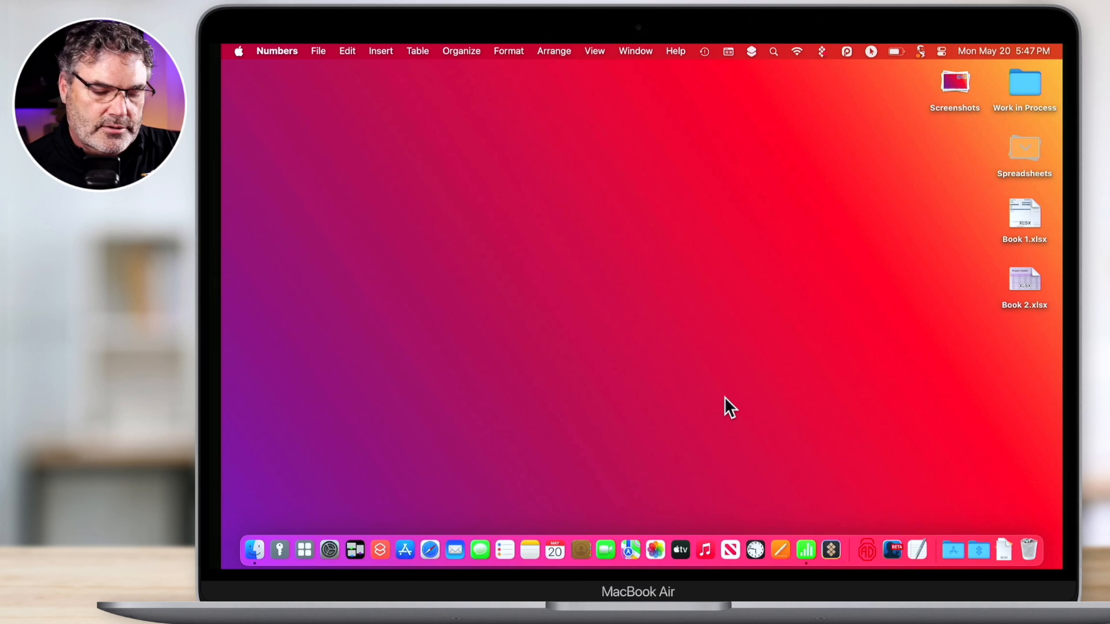
# Step: Open Numbers Presentation 2024 4 from iCloud, look at the available export formats without exporting, and close the spreadsheet
pyautogui.click(805, 545)
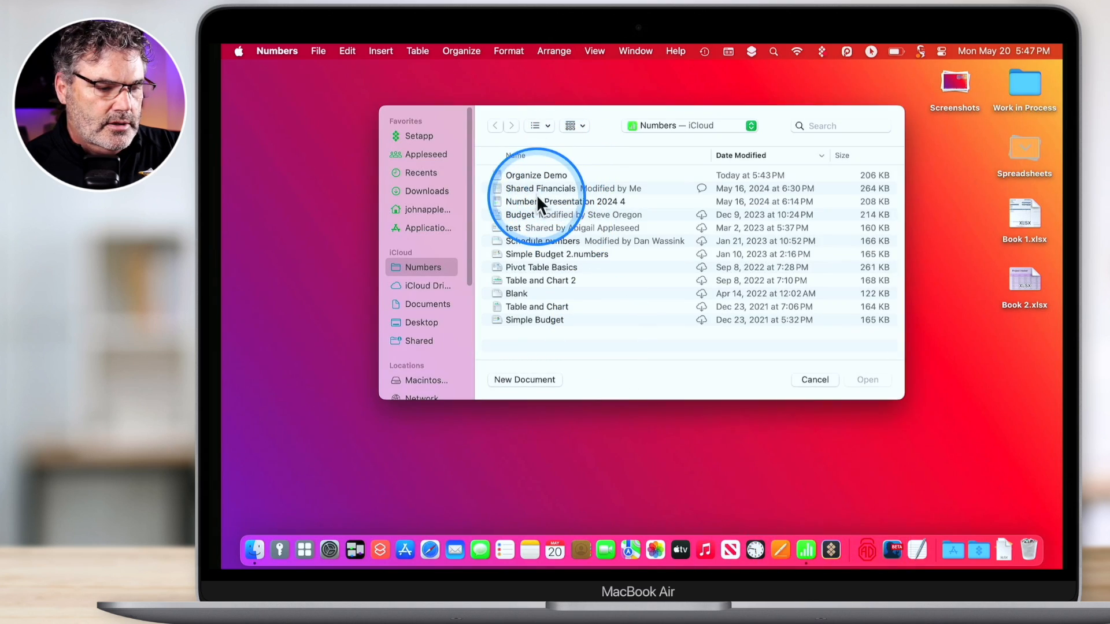
pyautogui.doubleClick(536, 202)
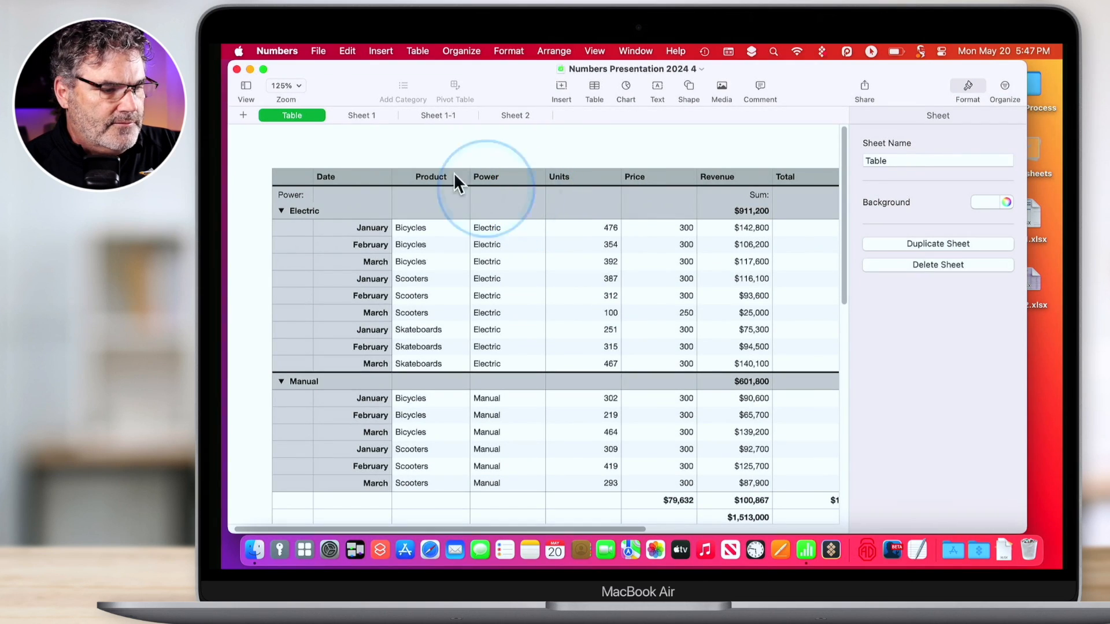
pyautogui.click(316, 51)
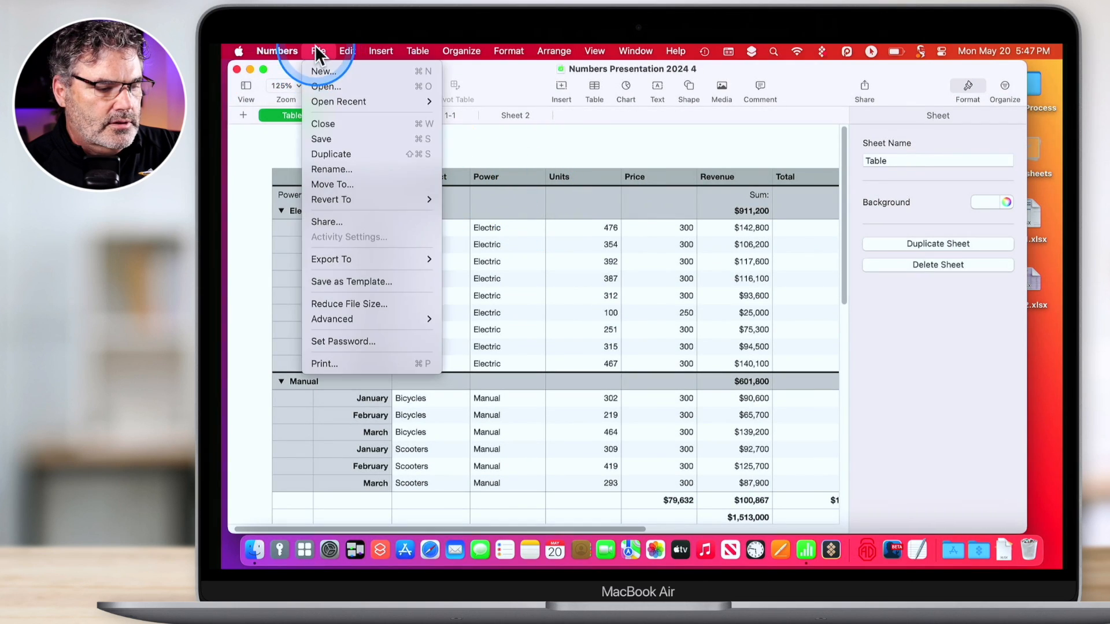
pyautogui.moveTo(336, 258)
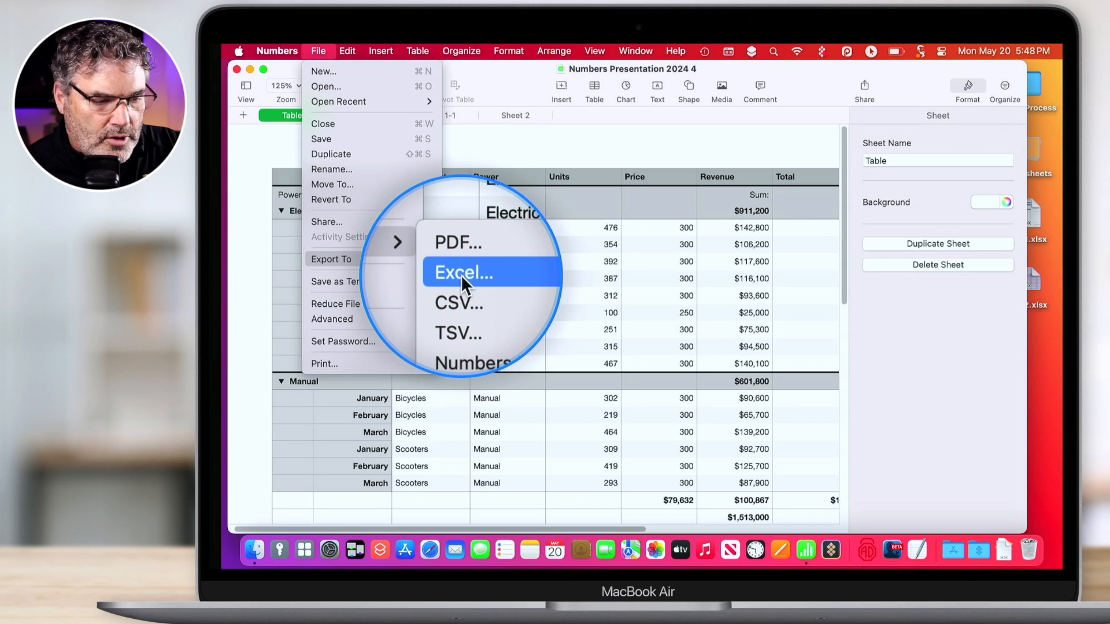
pyautogui.click(576, 143)
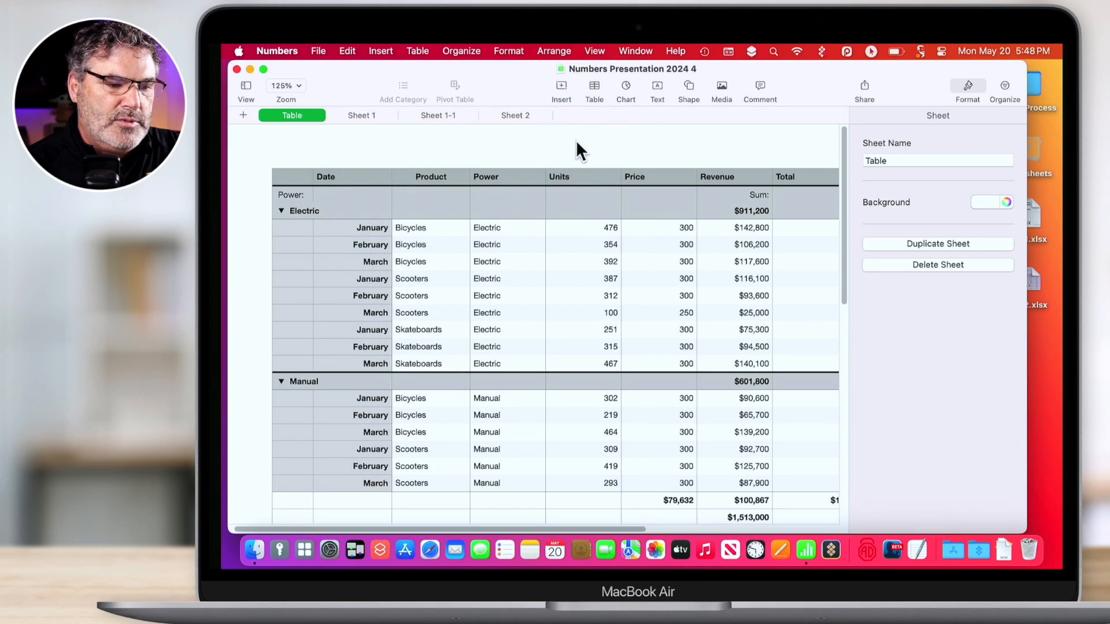
pyautogui.click(617, 86)
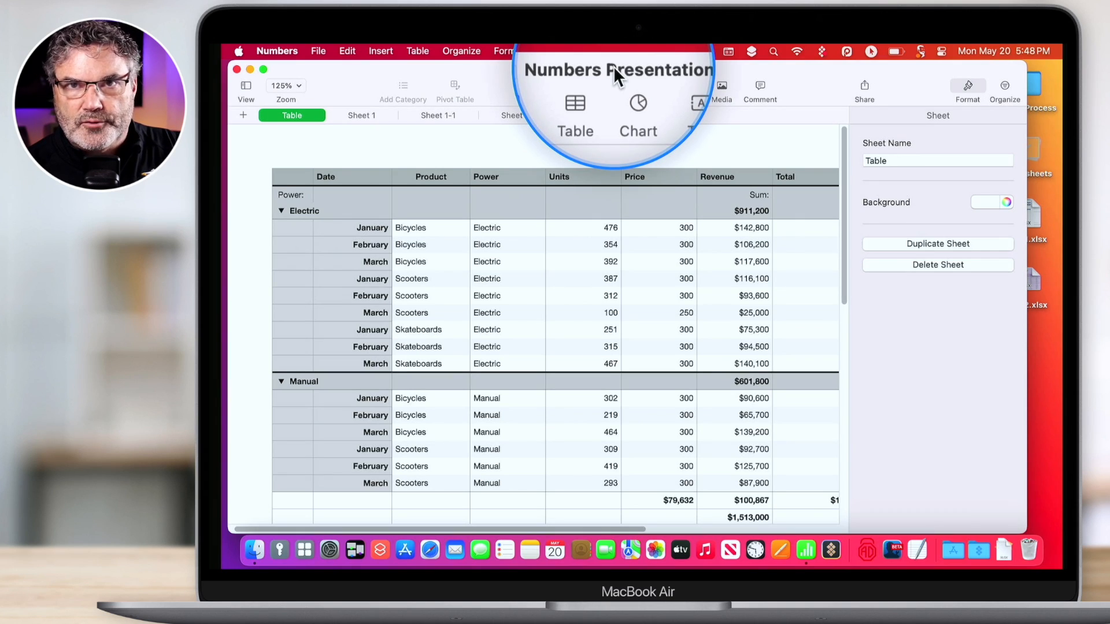
pyautogui.press('super+w')
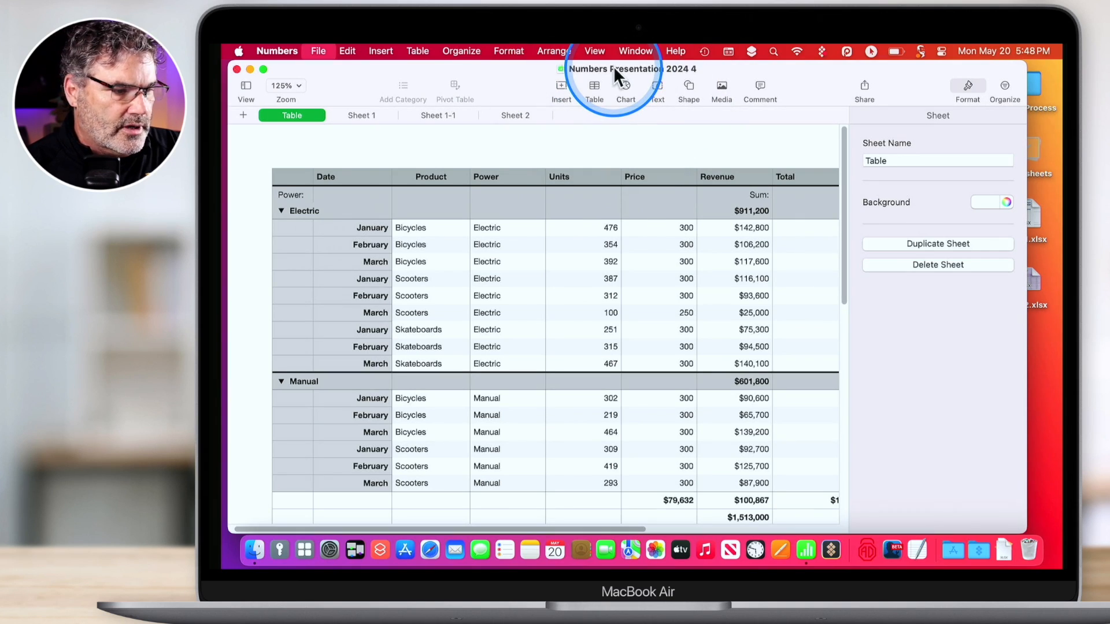
# Step: Switch to Finder and open Organize Demo from the Numbers folder in iCloud Drive
pyautogui.click(523, 177)
pyautogui.press('super+n')
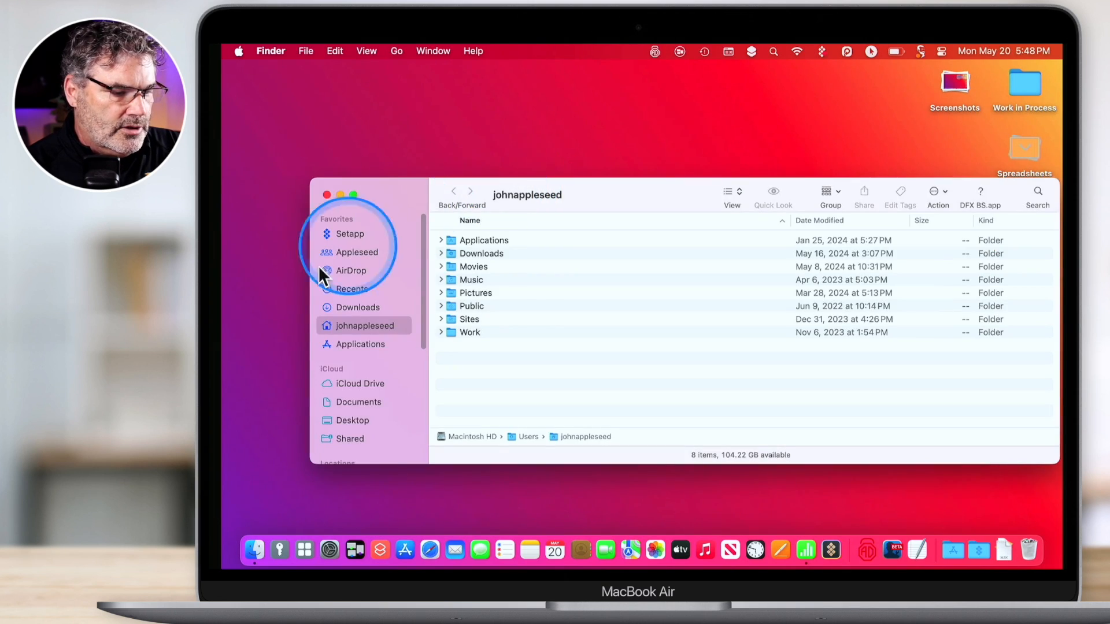
pyautogui.click(355, 383)
pyautogui.scroll(-1, 484, 342)
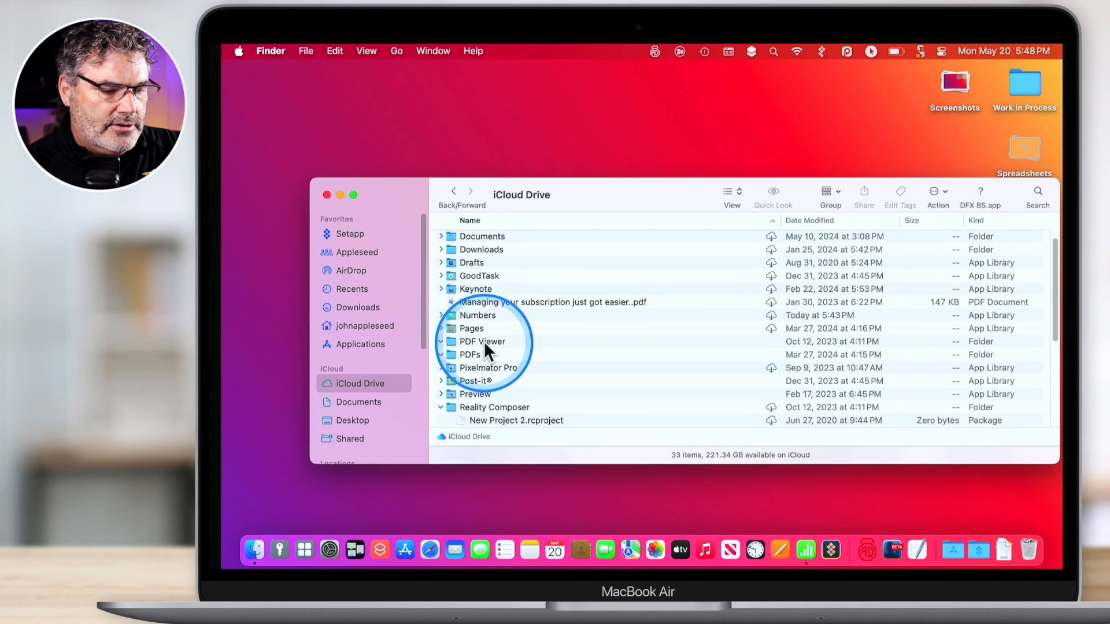
pyautogui.scroll(1, 484, 342)
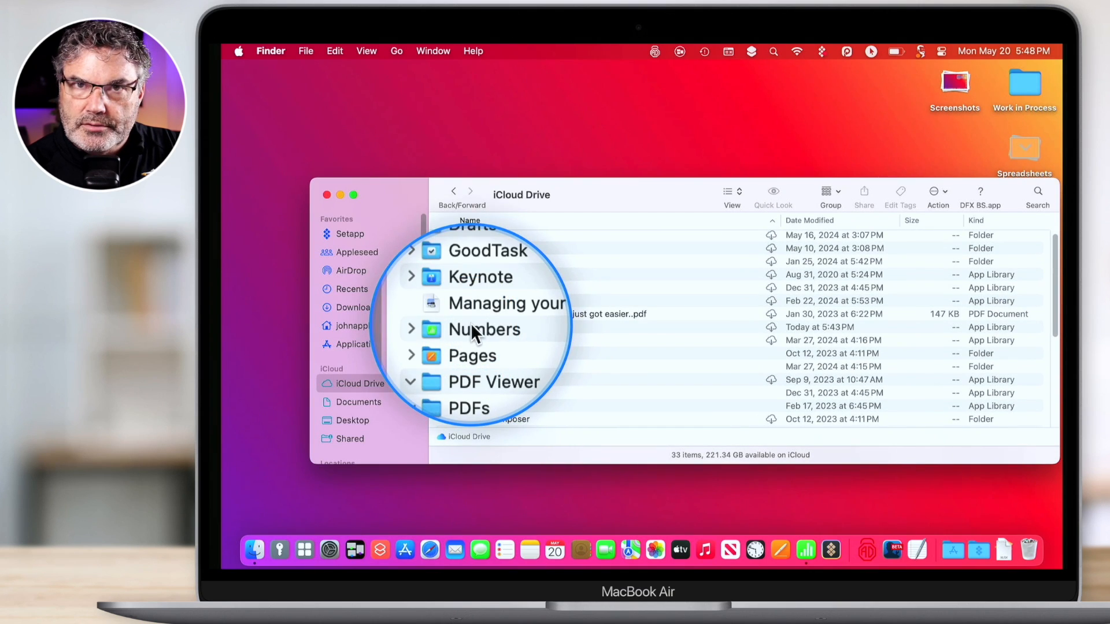
pyautogui.doubleClick(471, 327)
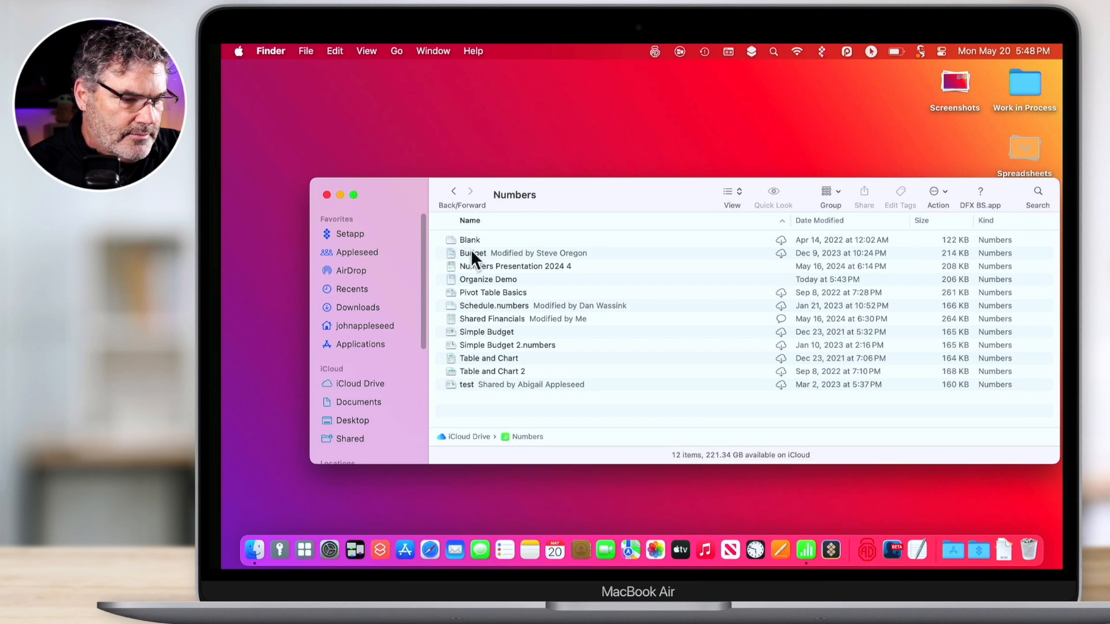
pyautogui.click(477, 280)
pyautogui.doubleClick(476, 280)
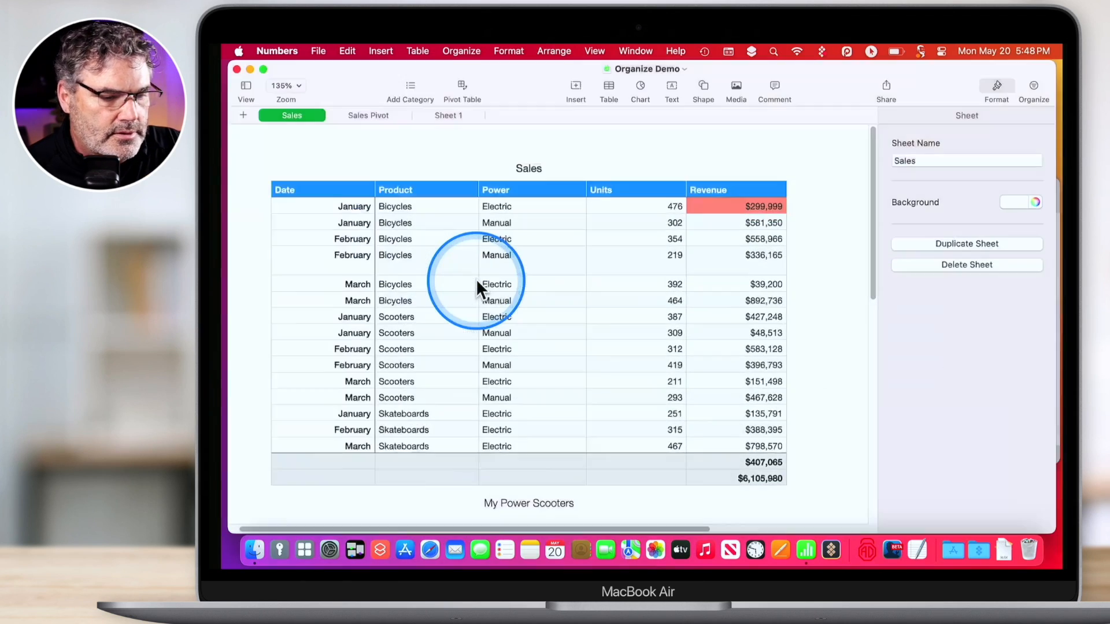
# Step: Share the Organize Demo spreadsheet through Messages using the Collaborate option, with editing limited to invited people
pyautogui.click(885, 87)
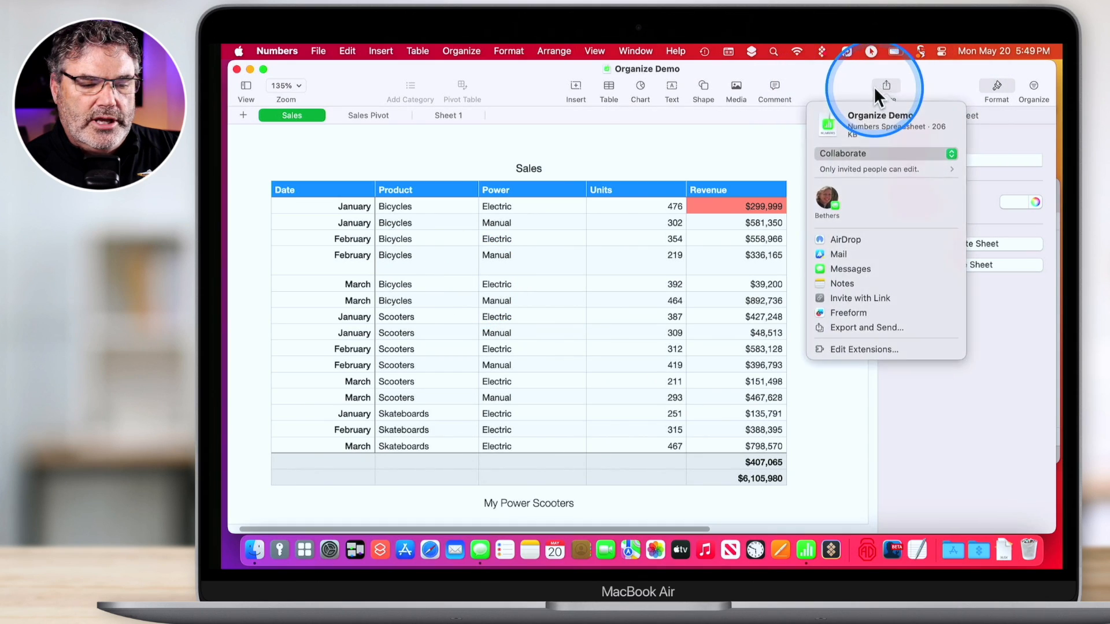
pyautogui.click(825, 155)
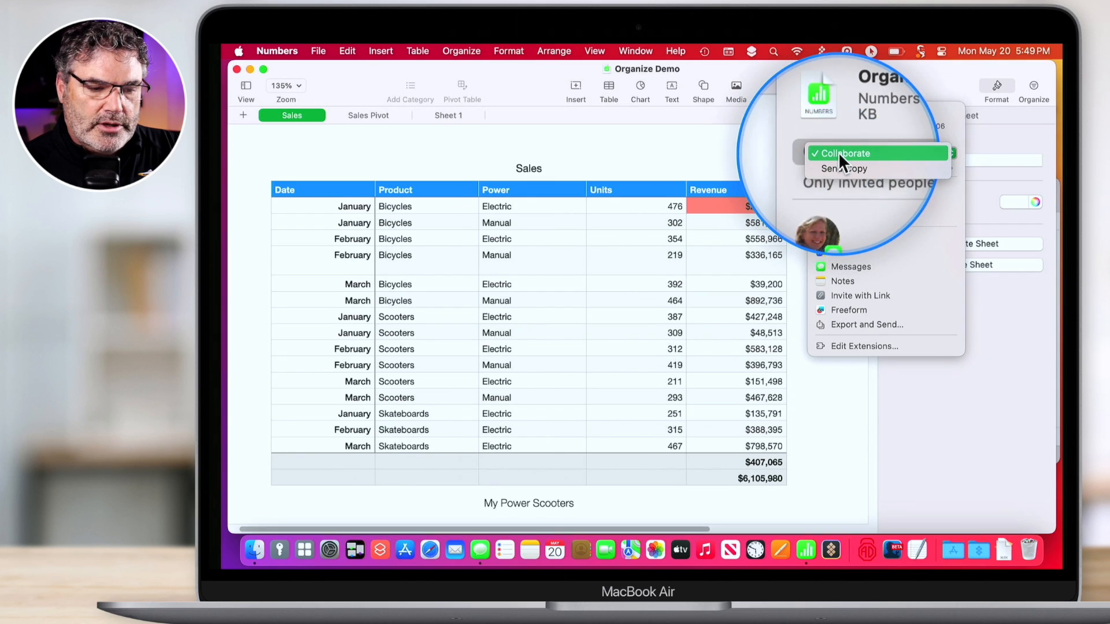
pyautogui.click(838, 152)
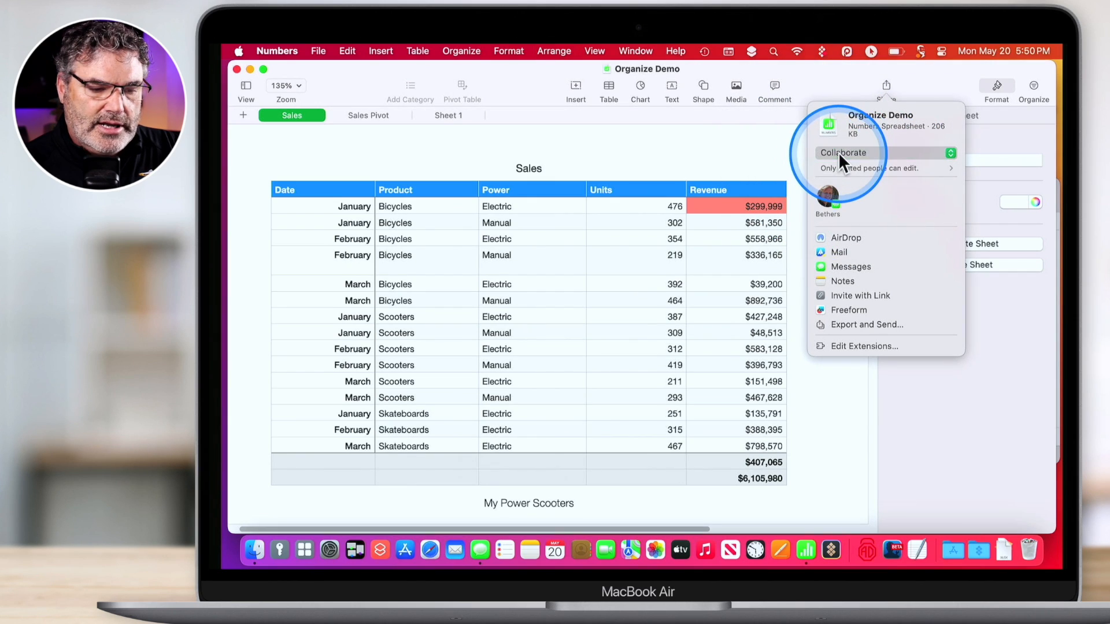
pyautogui.click(837, 271)
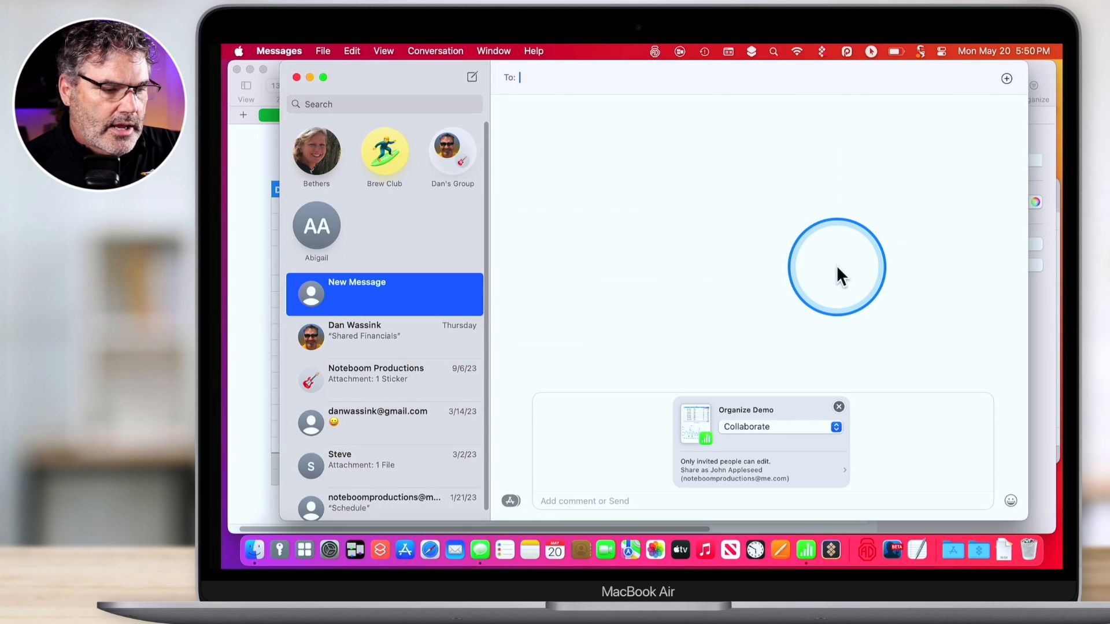
# Step: Address the Organize Demo invitation to the contact, send it without a comment, and return to the spreadsheet in Numbers
pyautogui.write('dan')
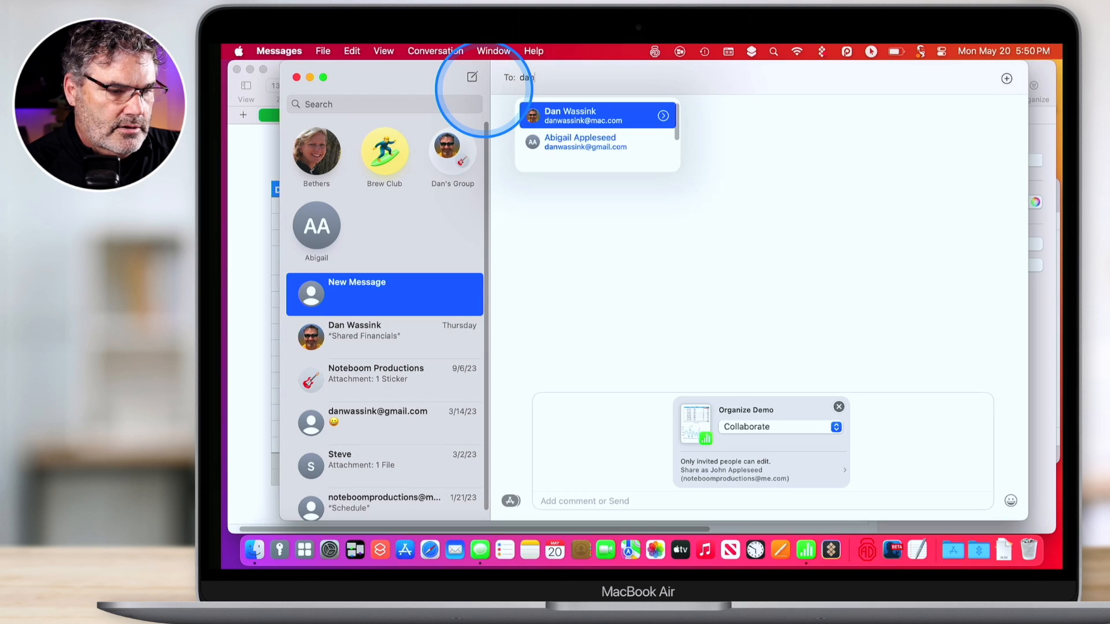
pyautogui.press('Return')
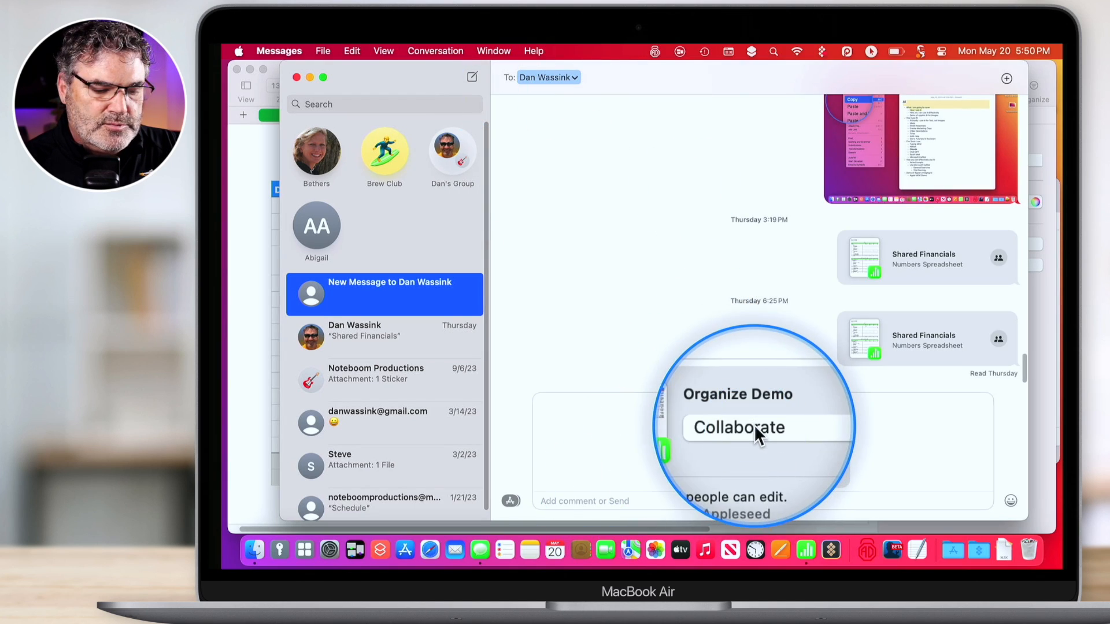
pyautogui.click(593, 501)
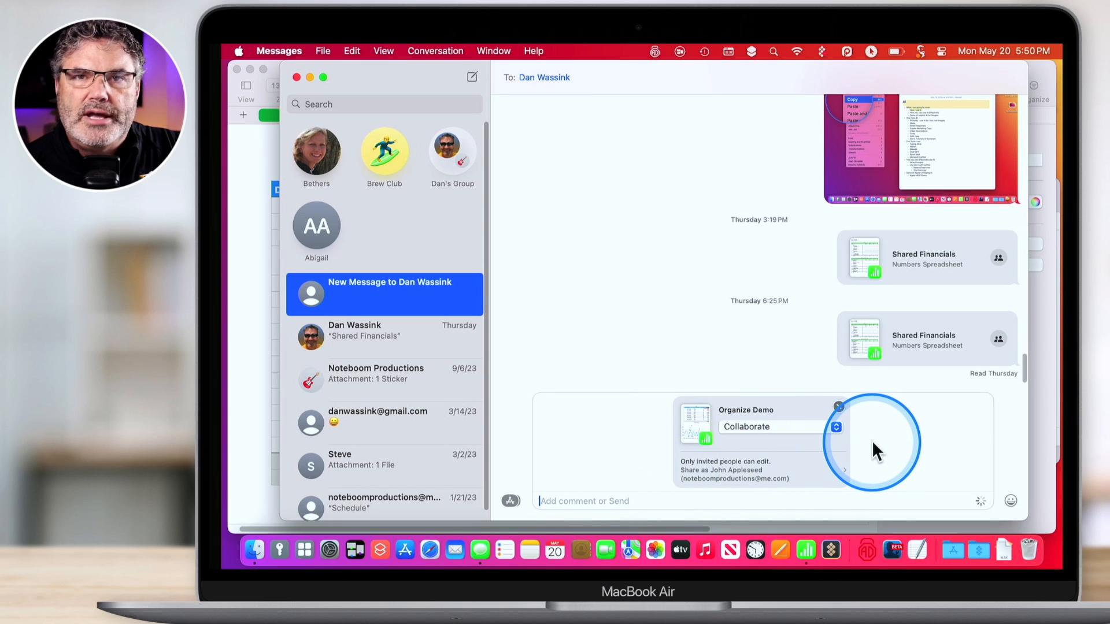
pyautogui.press('Return')
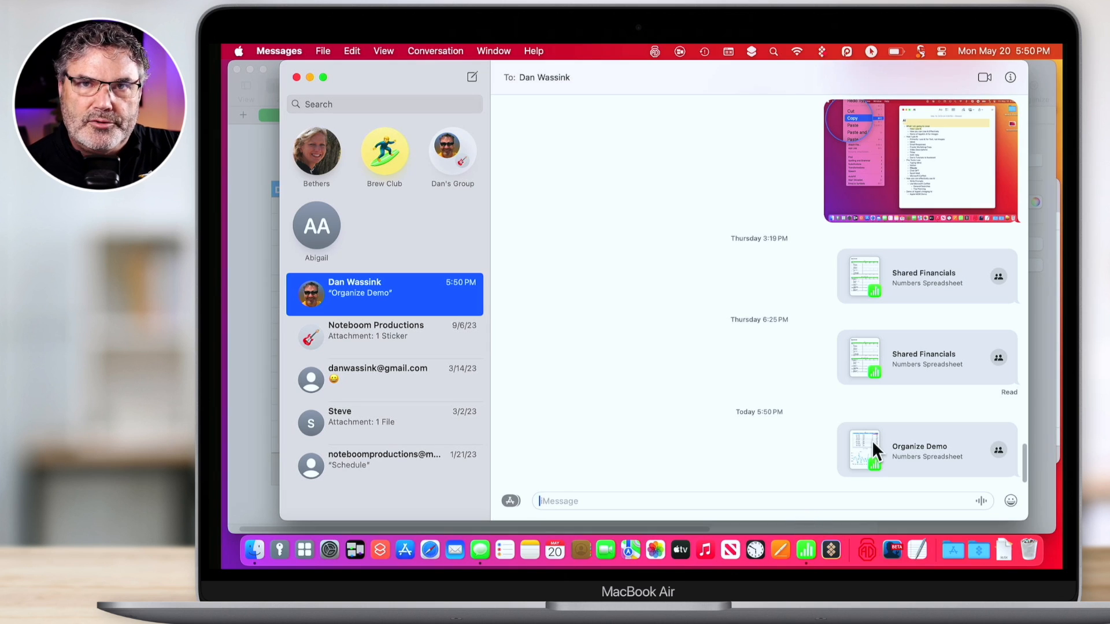
pyautogui.click(873, 460)
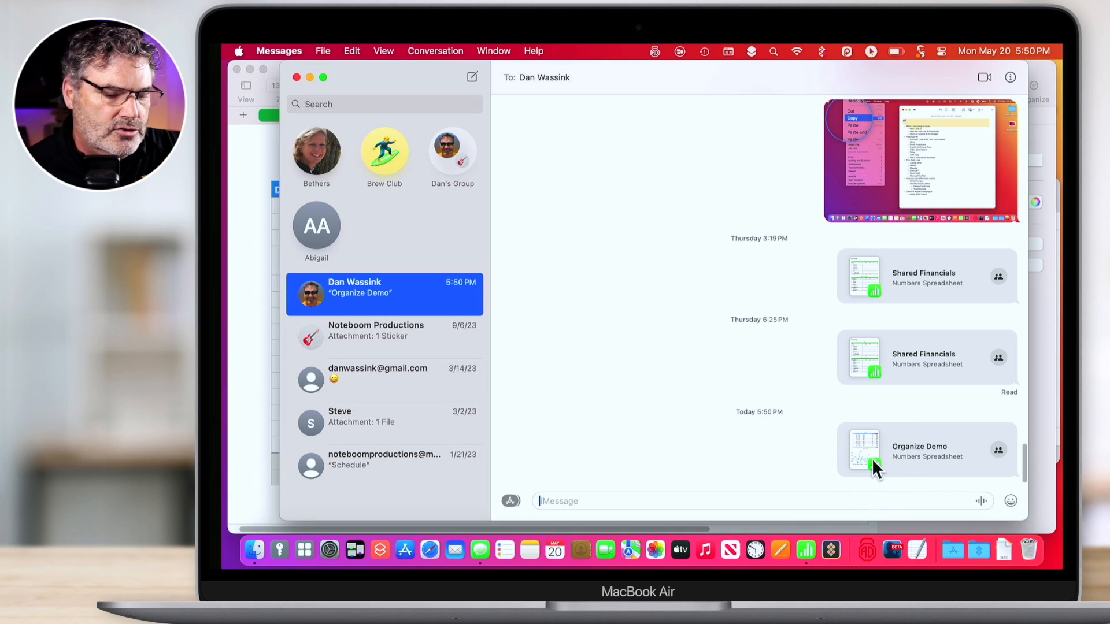
pyautogui.press('super+w')
pyautogui.click(852, 208)
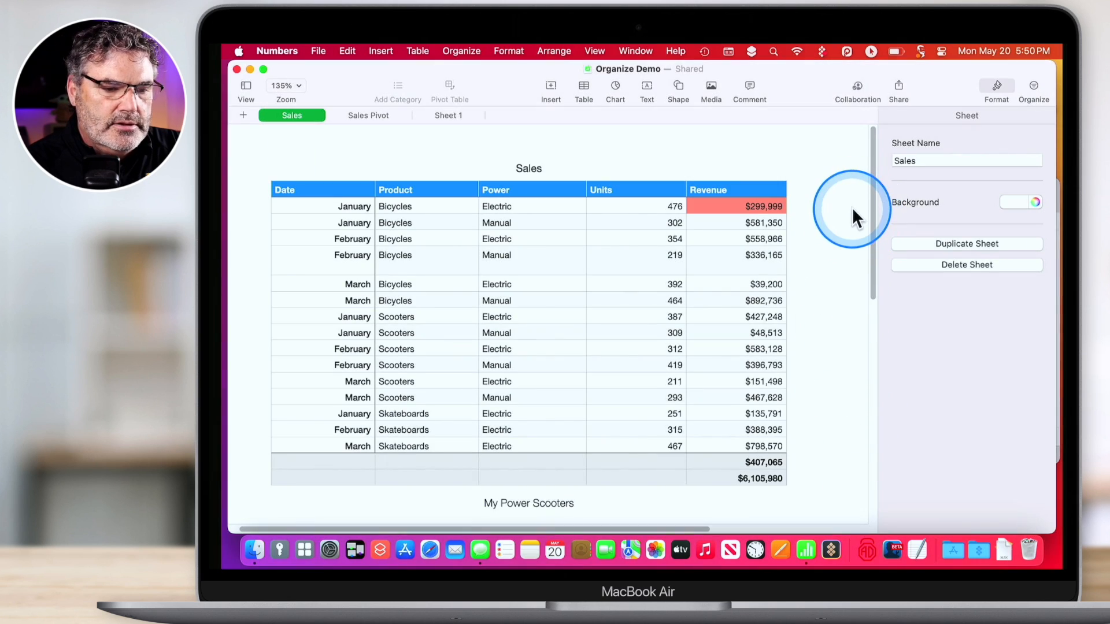
# Step: Review the participants and the access permission choices of the shared spreadsheet, keeping access set to Only people you invite
pyautogui.click(857, 88)
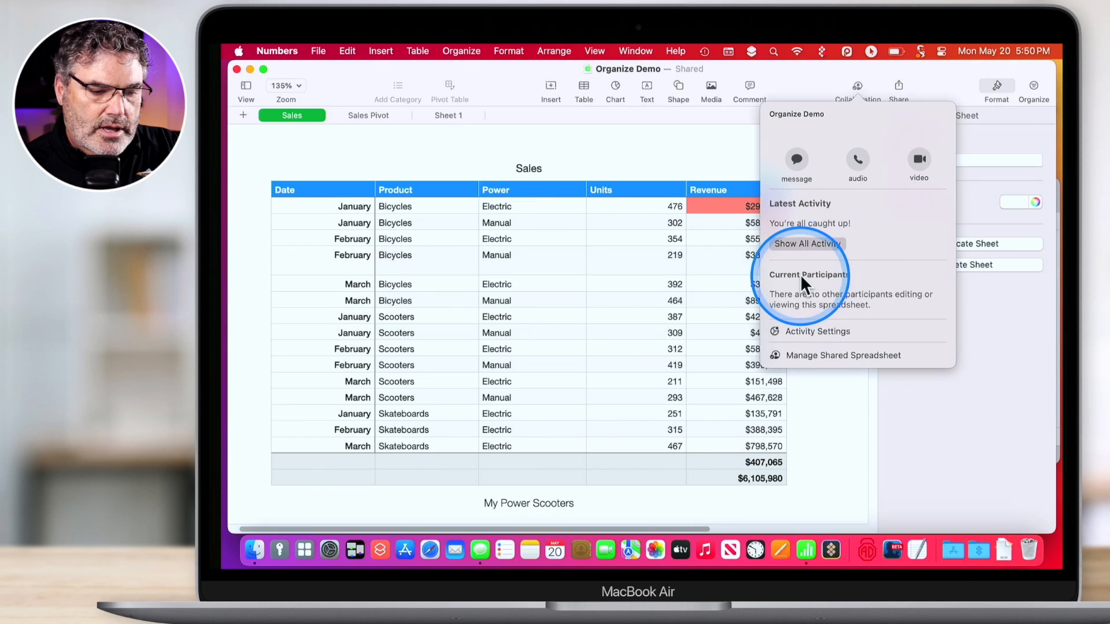
pyautogui.click(810, 355)
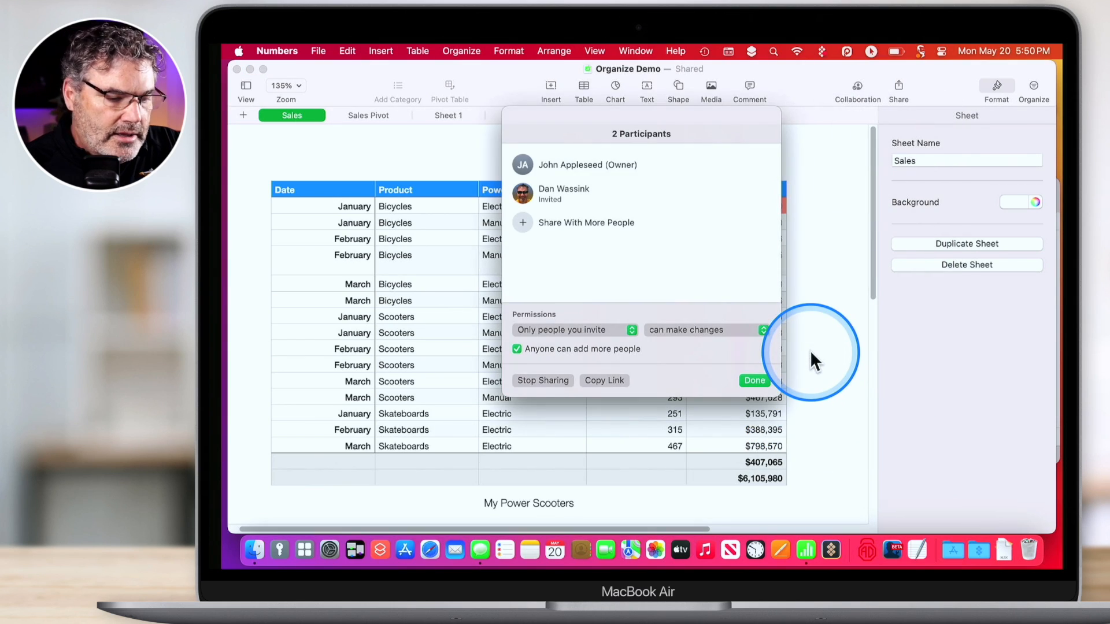
pyautogui.click(547, 328)
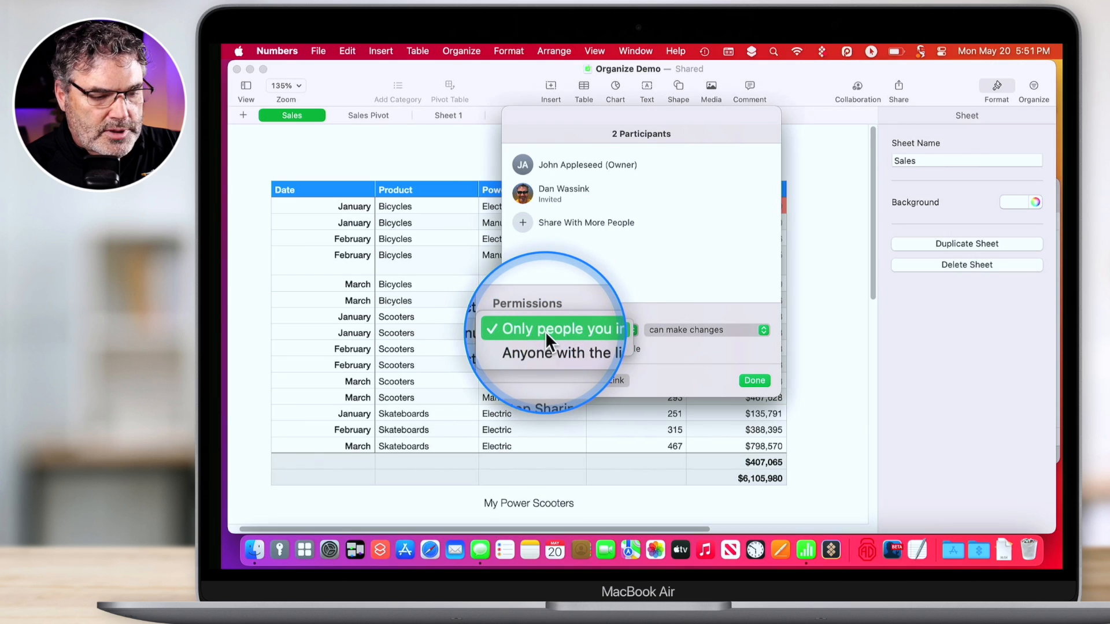
pyautogui.click(546, 331)
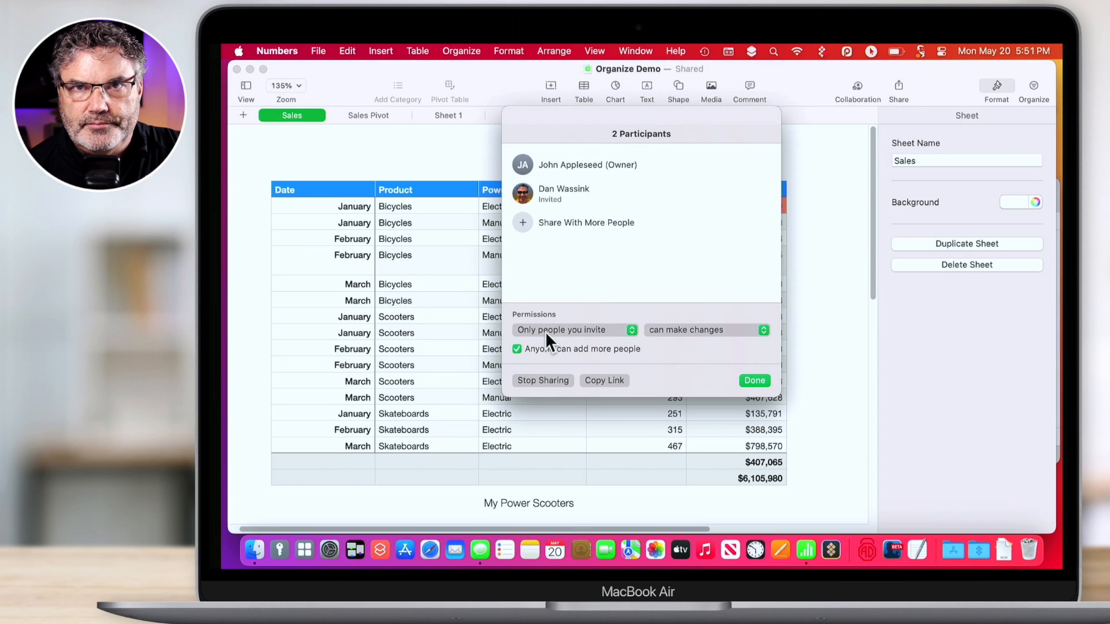
pyautogui.click(753, 379)
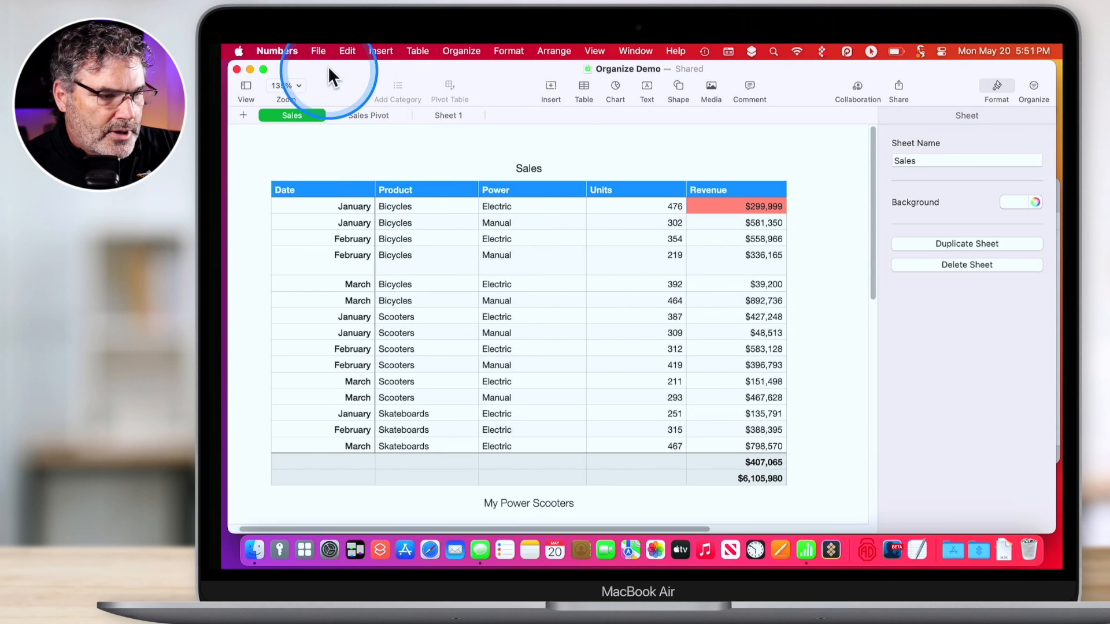
# Step: Save the Organize Demo spreadsheet as a custom template in the Template Chooser, named My Template
pyautogui.click(319, 51)
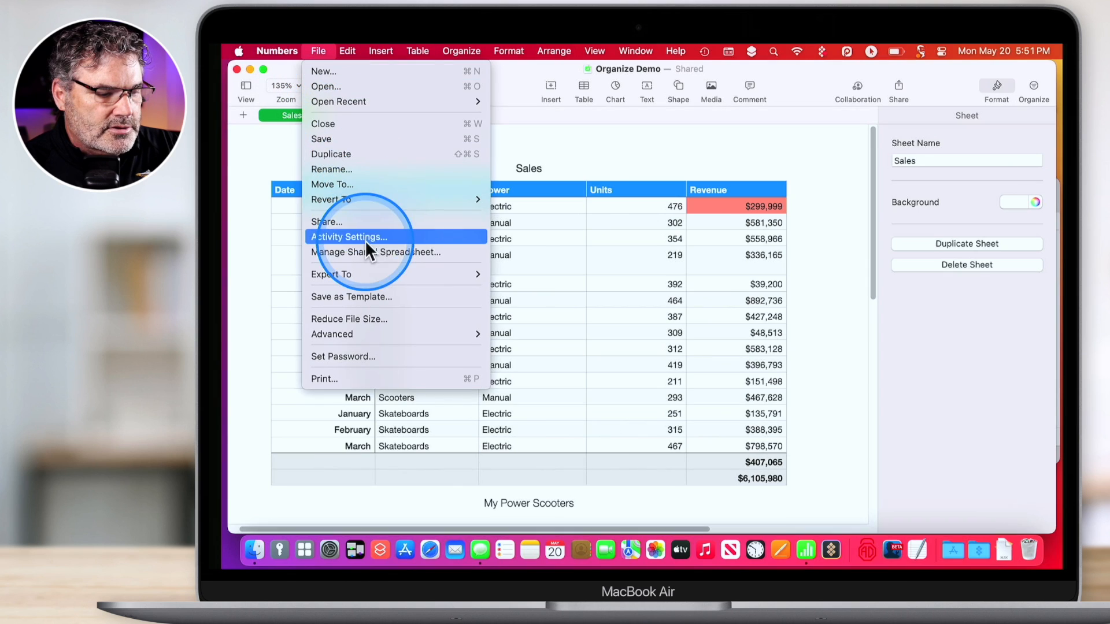
pyautogui.click(339, 295)
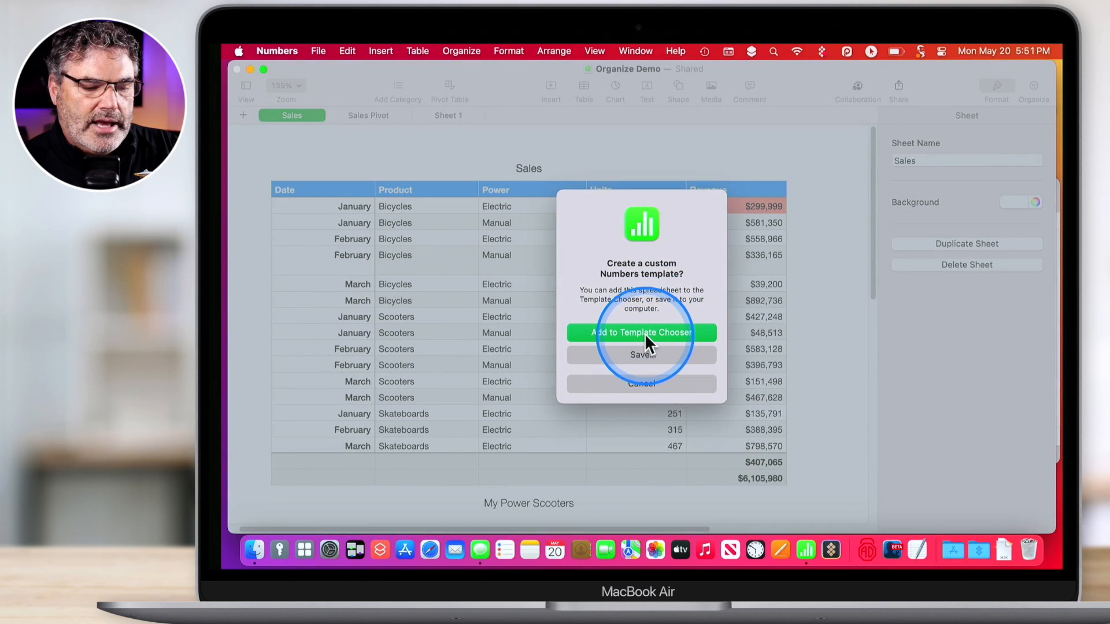
pyautogui.click(644, 333)
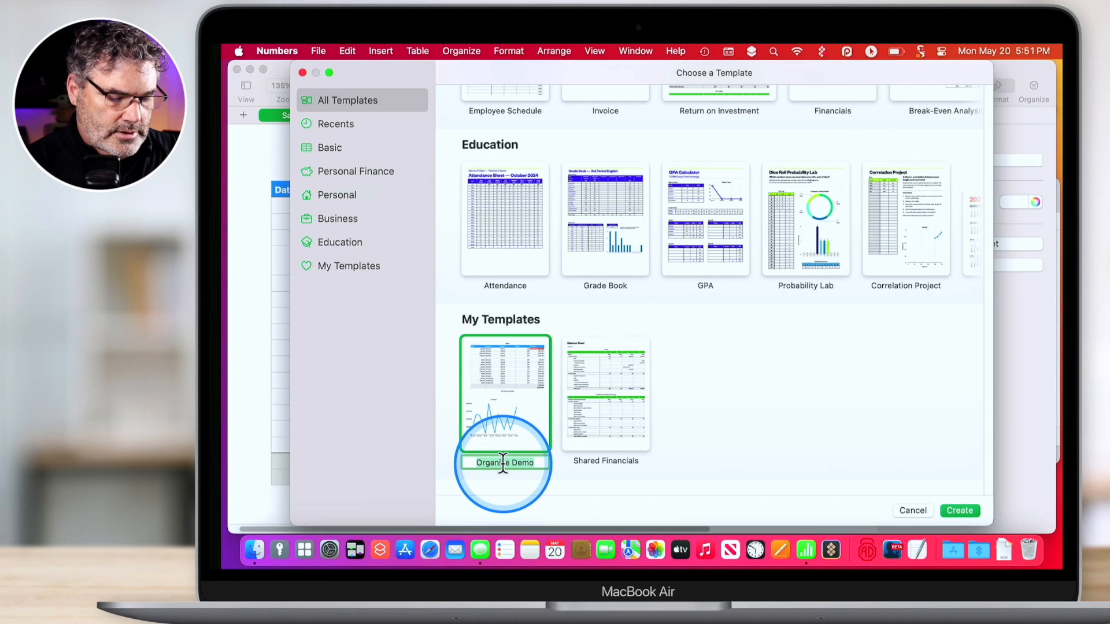
pyautogui.write('My Template')
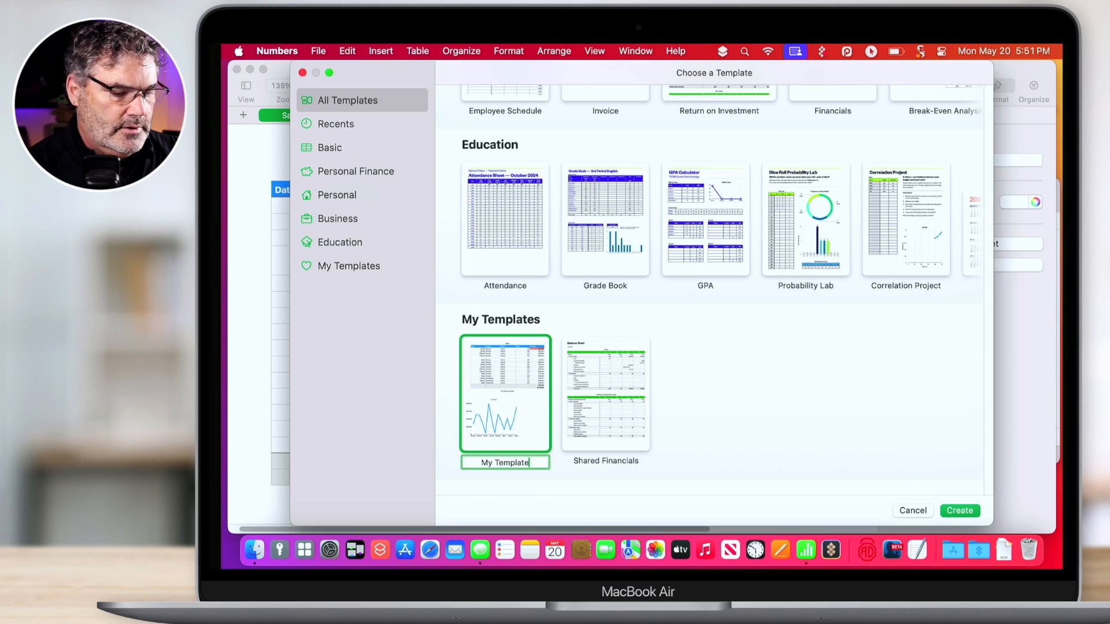
pyautogui.press('Return')
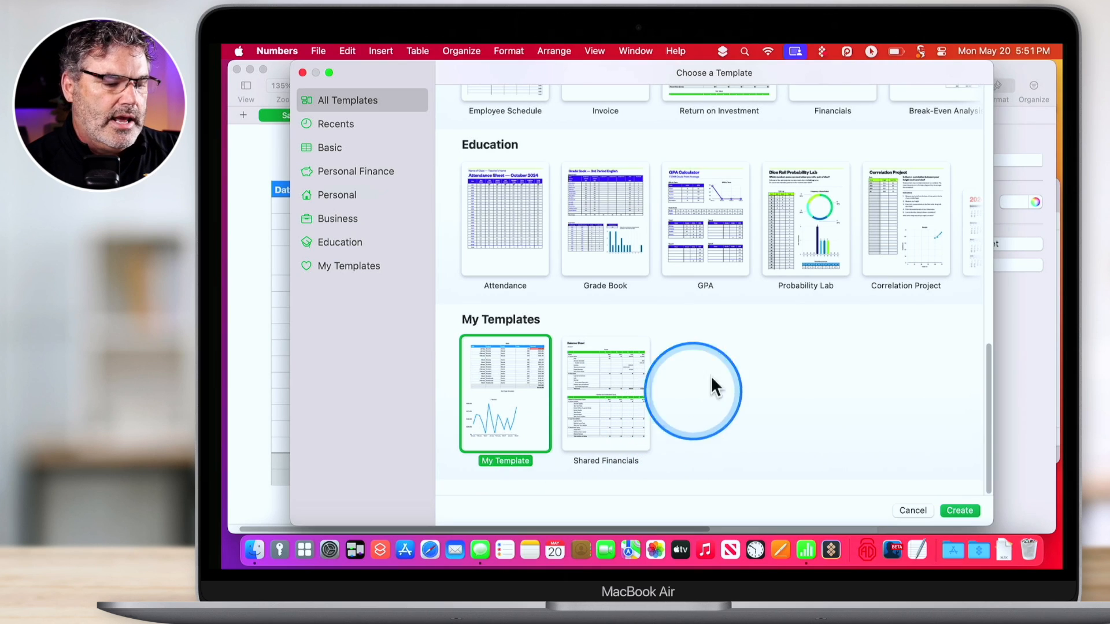
# Step: Close the Organize Demo spreadsheet and look at the management options for My Template in the Template Chooser without applying any
pyautogui.click(262, 292)
pyautogui.press('super+w')
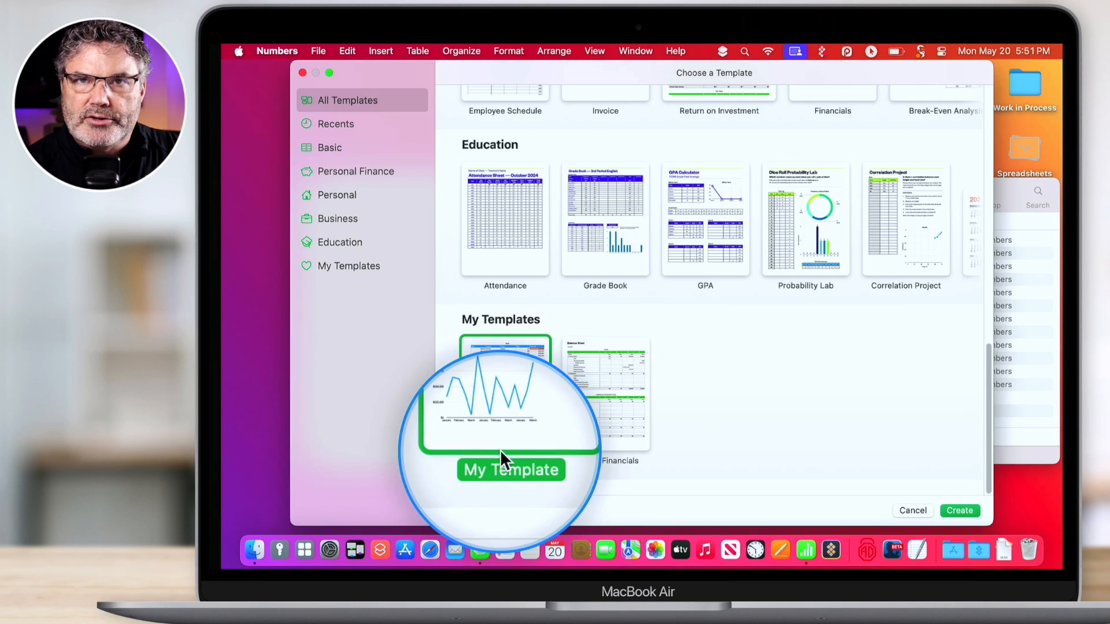
pyautogui.rightClick(504, 378)
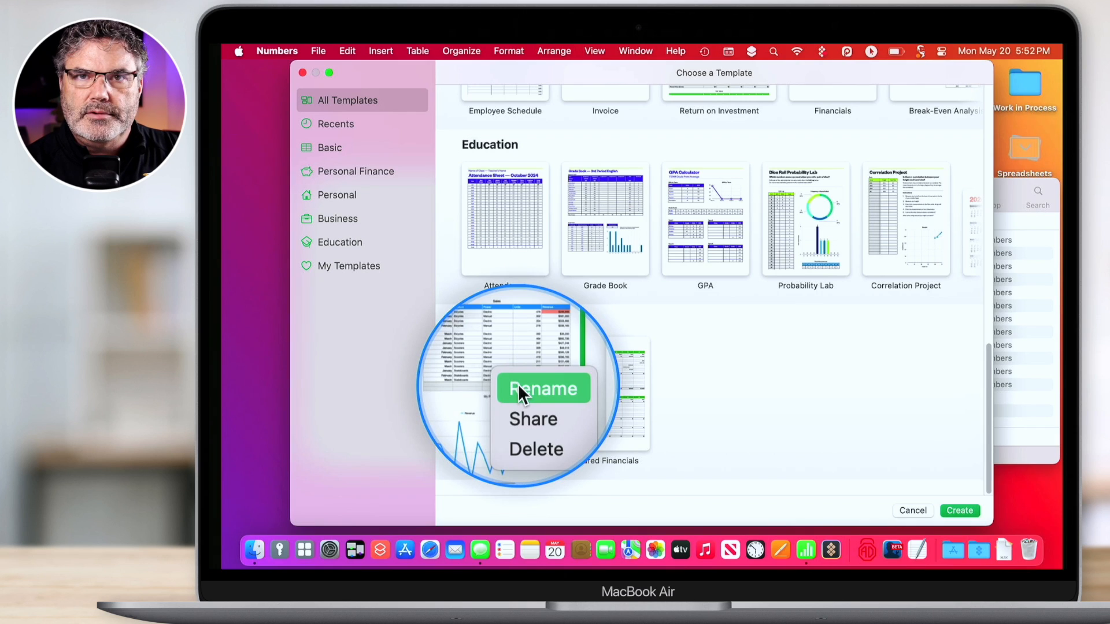
pyautogui.click(752, 349)
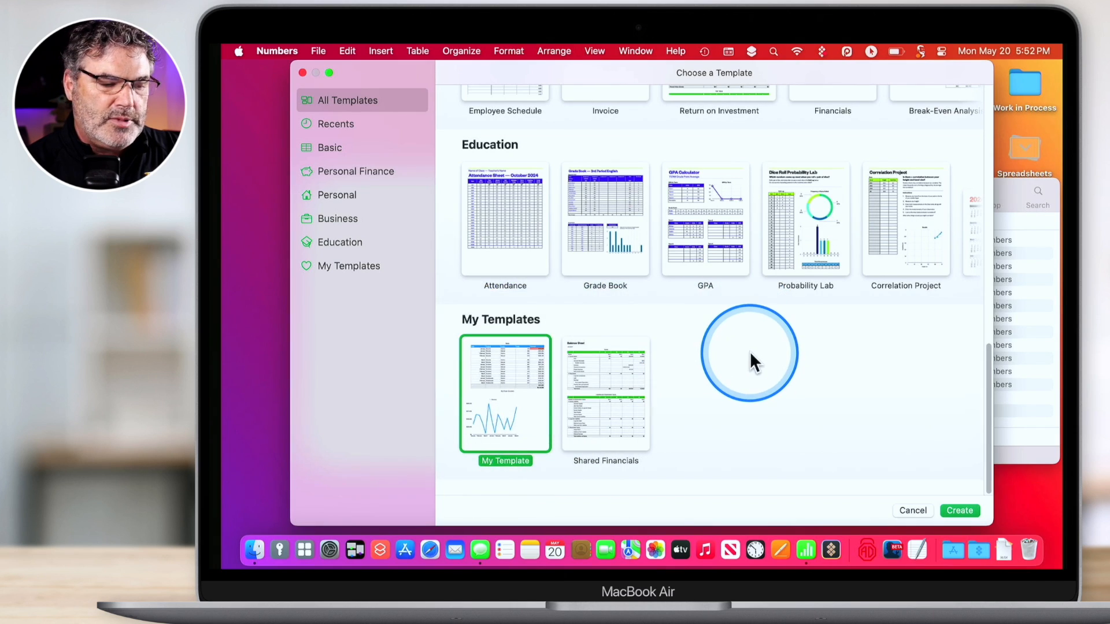